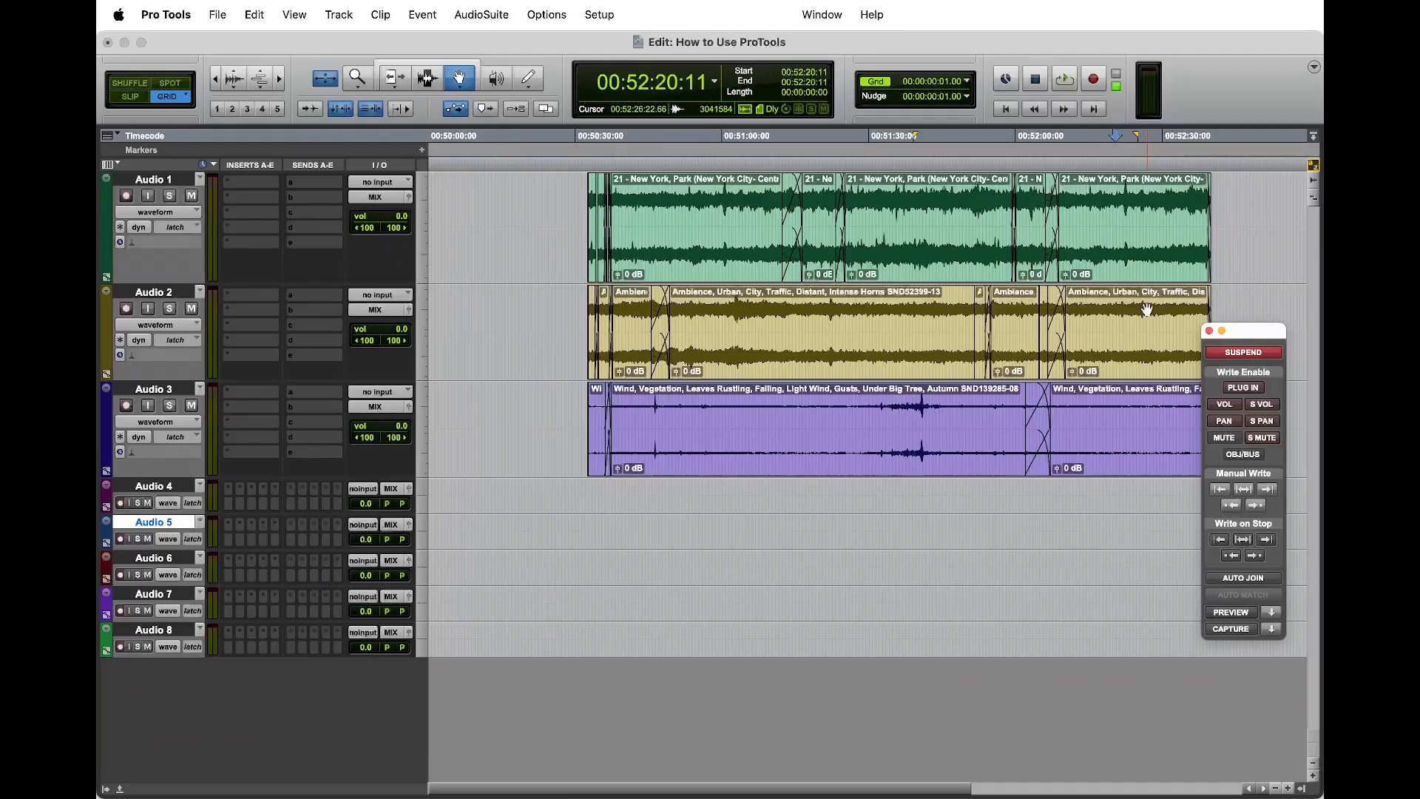
Step: Move the Automation window clear of the clips and turn off automation Suspend
mouse_move(1264, 335)
mouse_down()
mouse_move(1220, 338)
mouse_move(1245, 326)
mouse_move(1269, 358)
mouse_up()
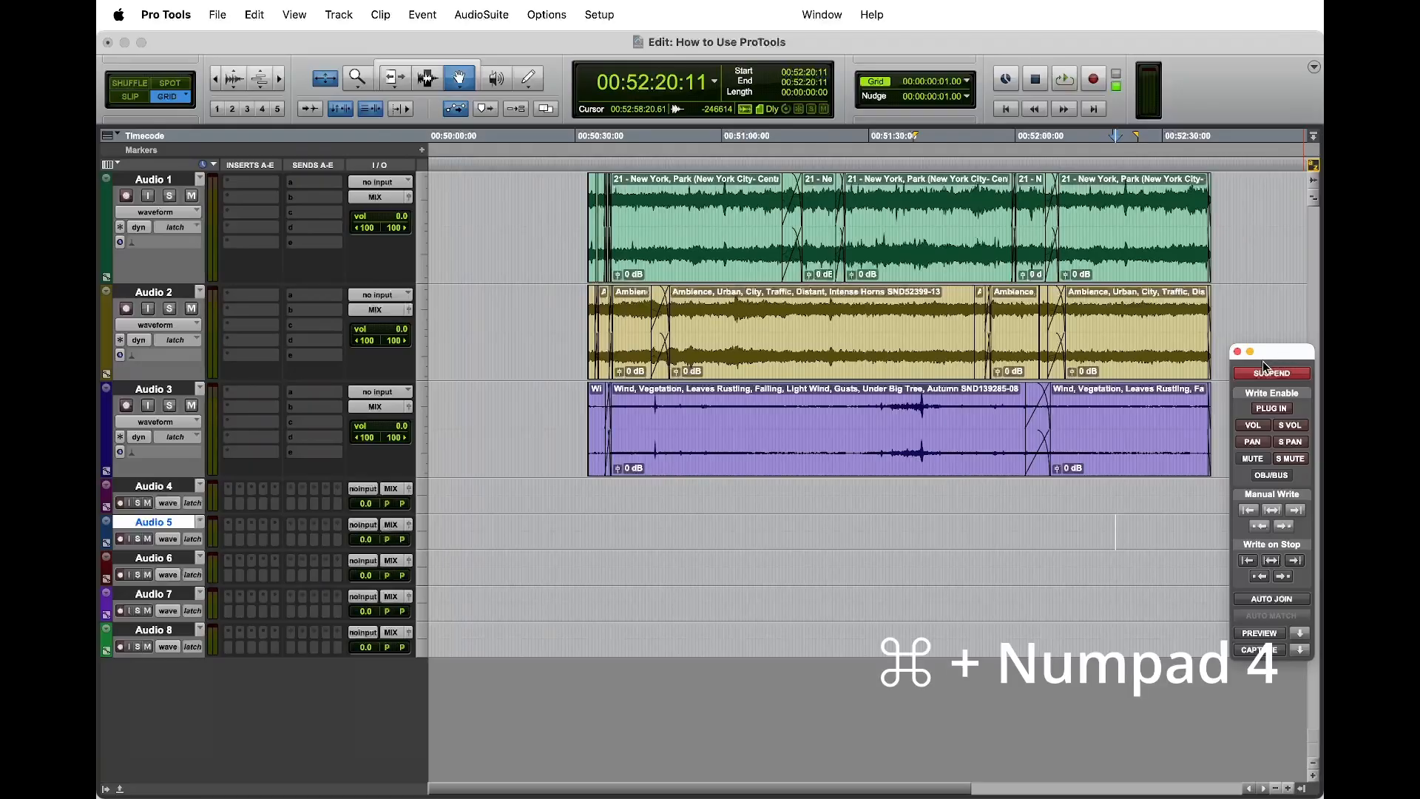
click(1279, 374)
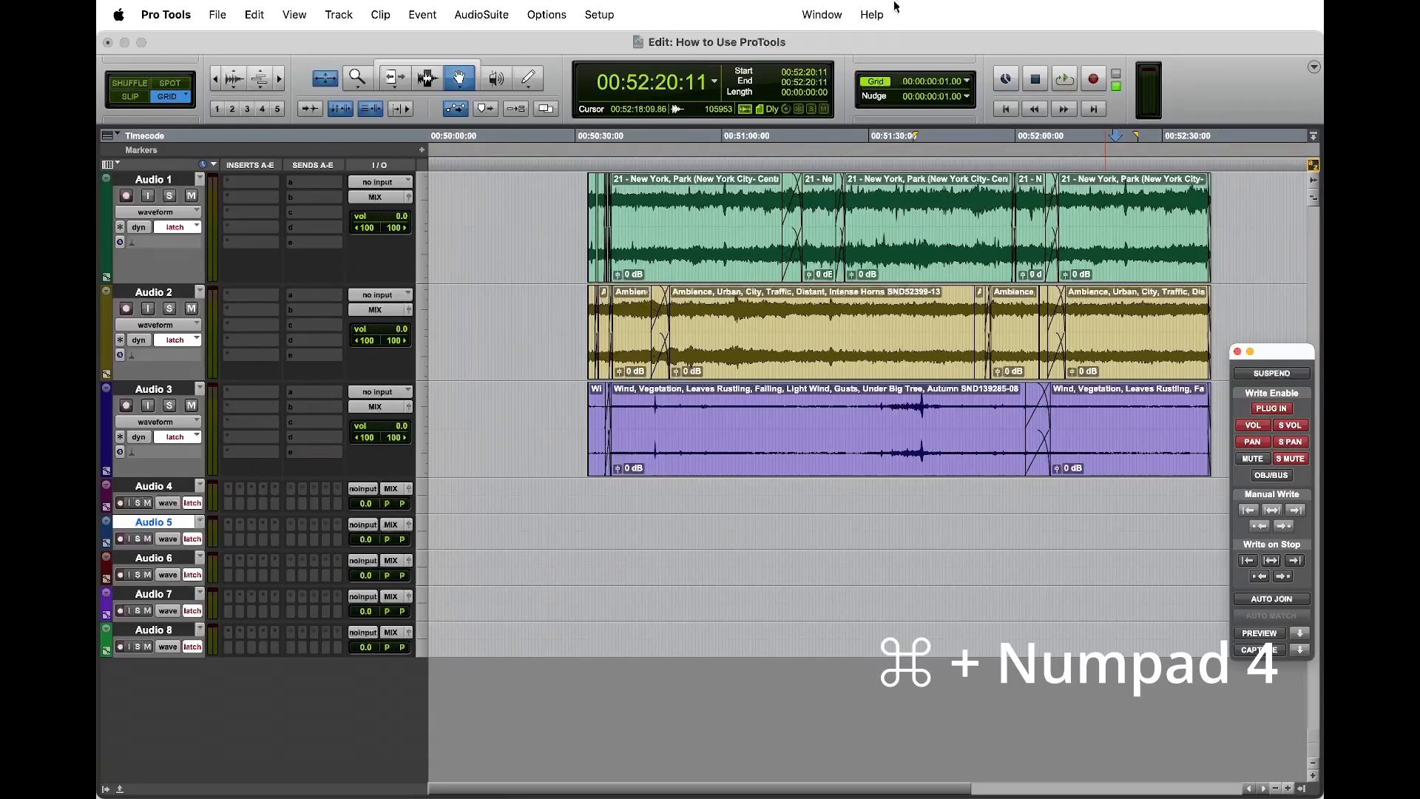
click(822, 15)
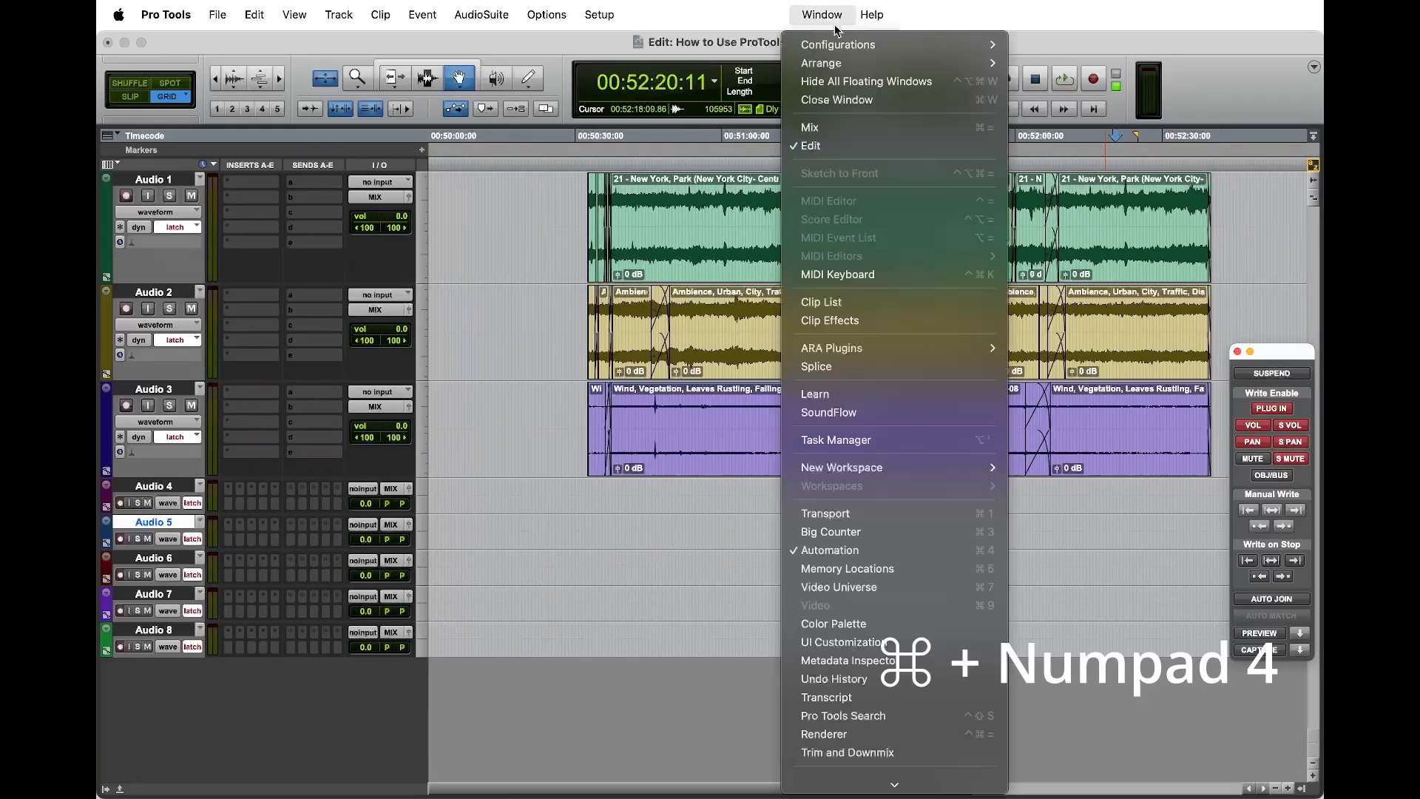
click(881, 548)
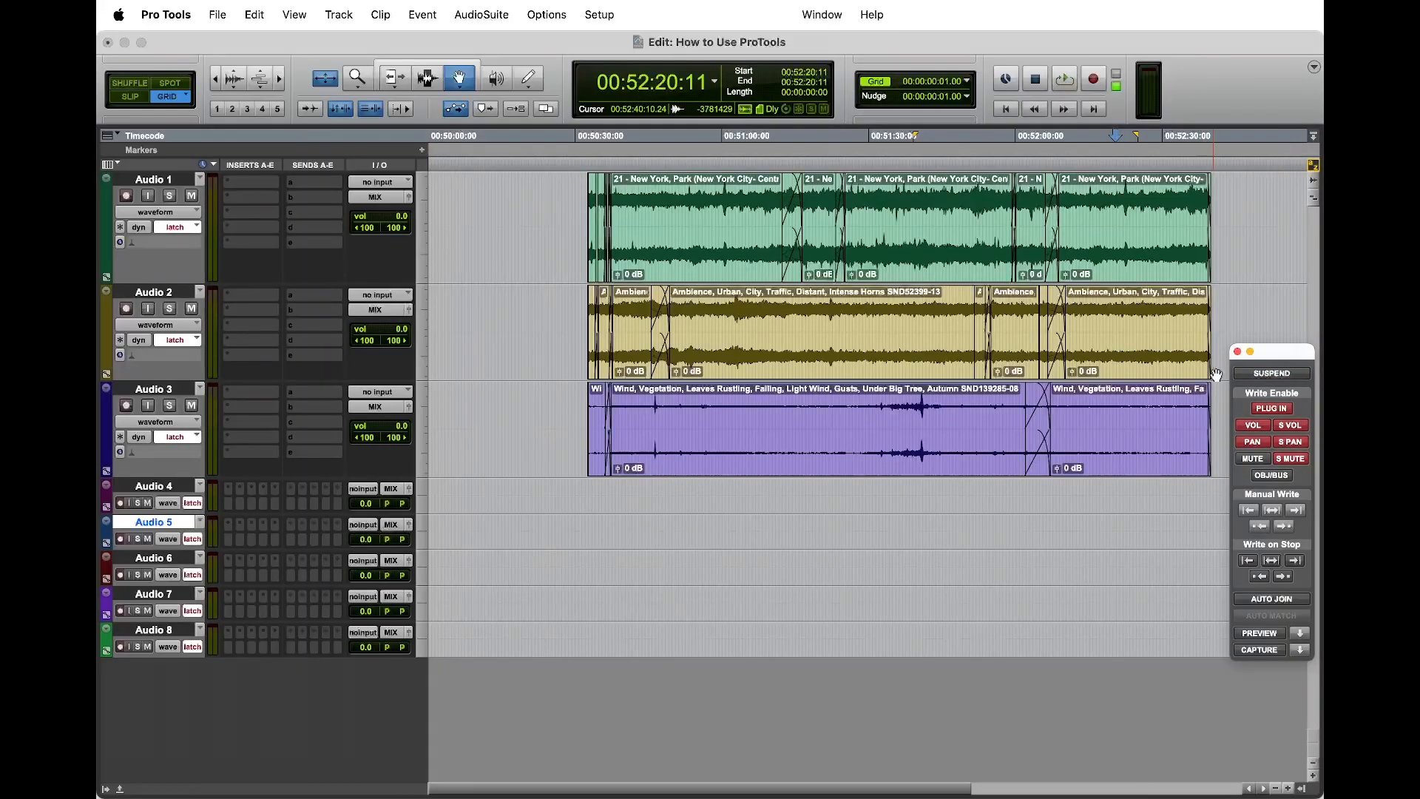
Step: Disable automation writing for volume, pan, send volume, send pan, send mute and plug-ins
click(1263, 426)
click(1258, 441)
click(1283, 428)
click(1285, 442)
click(1285, 458)
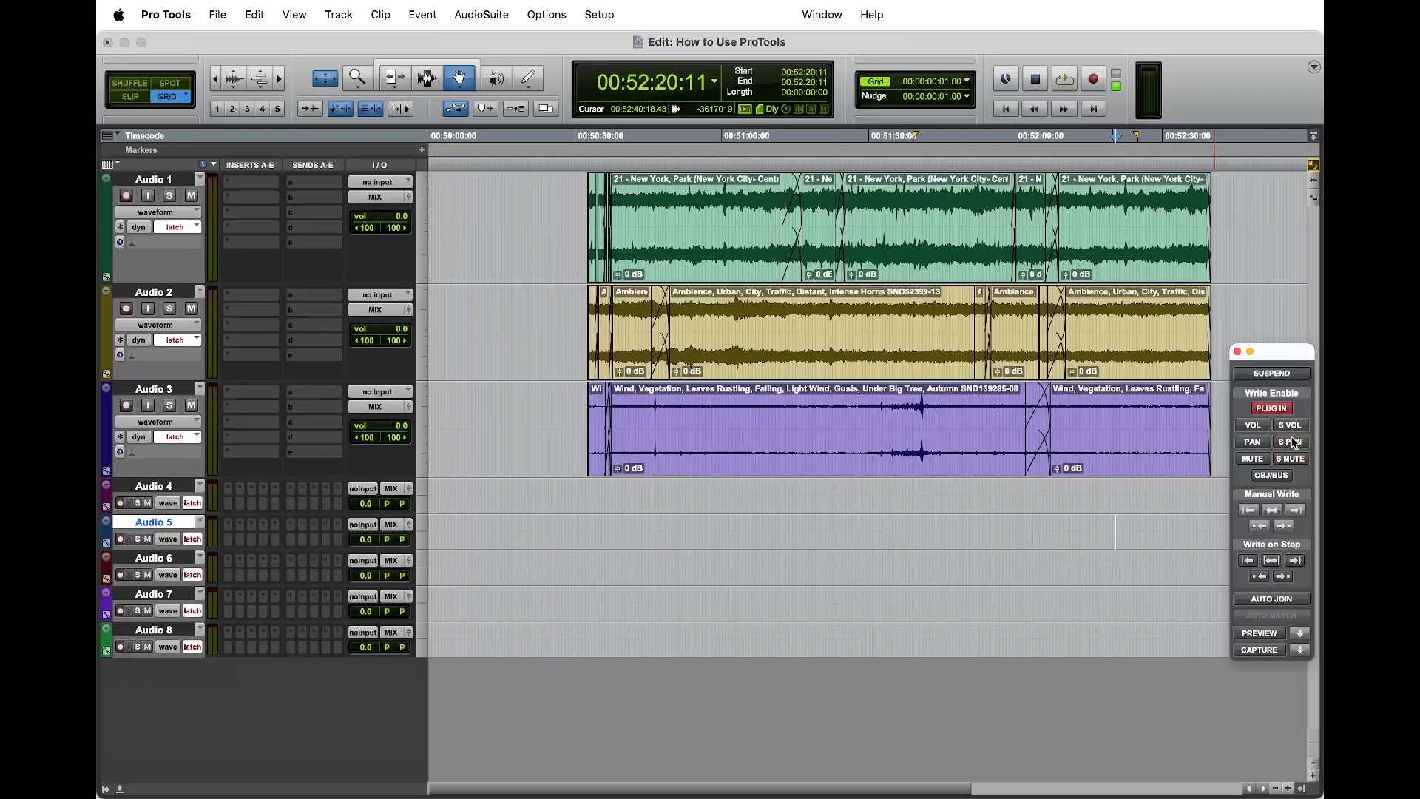
click(1274, 409)
Step: Re-enable automation writing for plug-ins, volume, pan, send volume, send pan and send mute, and close the Automation window
click(1289, 409)
click(1263, 427)
click(1257, 445)
click(1292, 426)
click(1292, 442)
click(1291, 459)
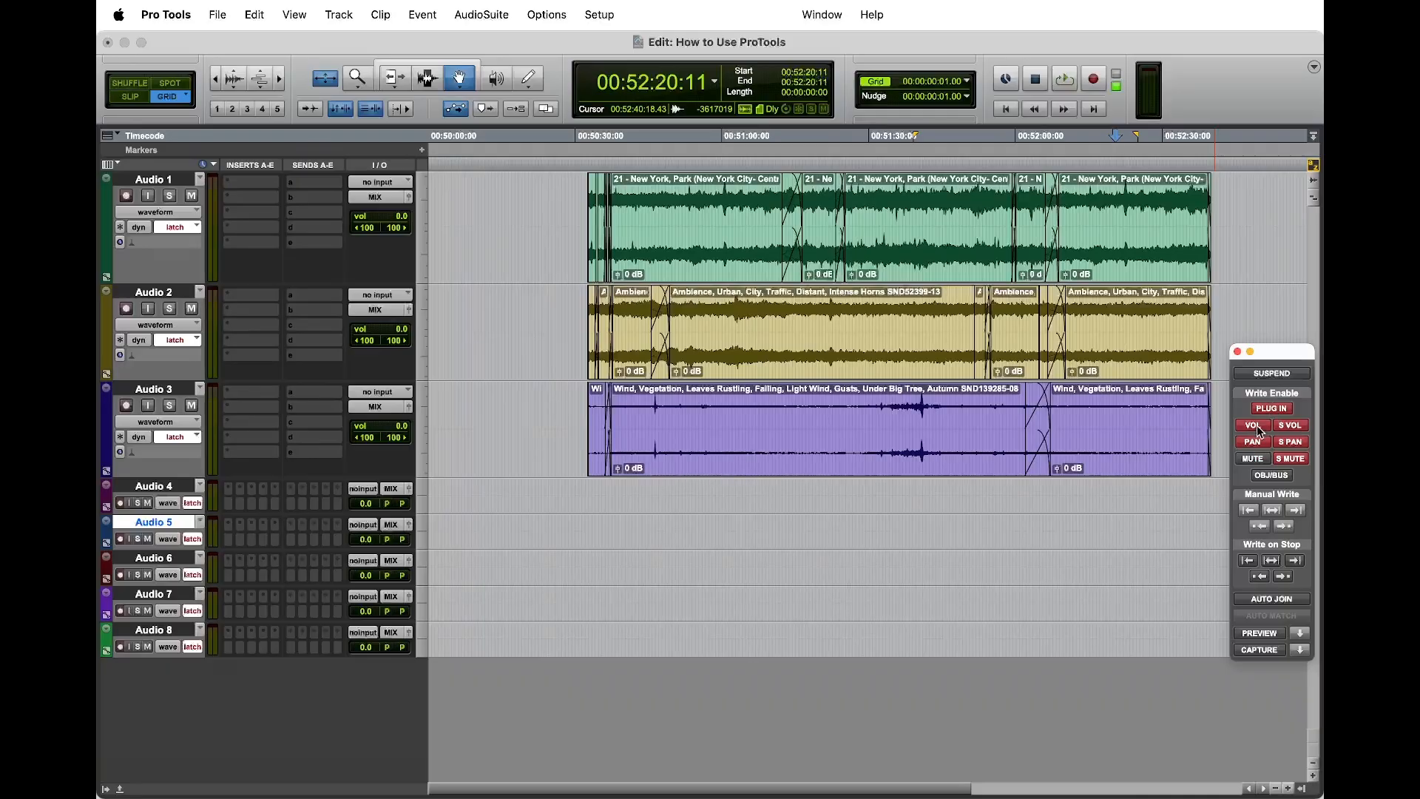
click(1240, 353)
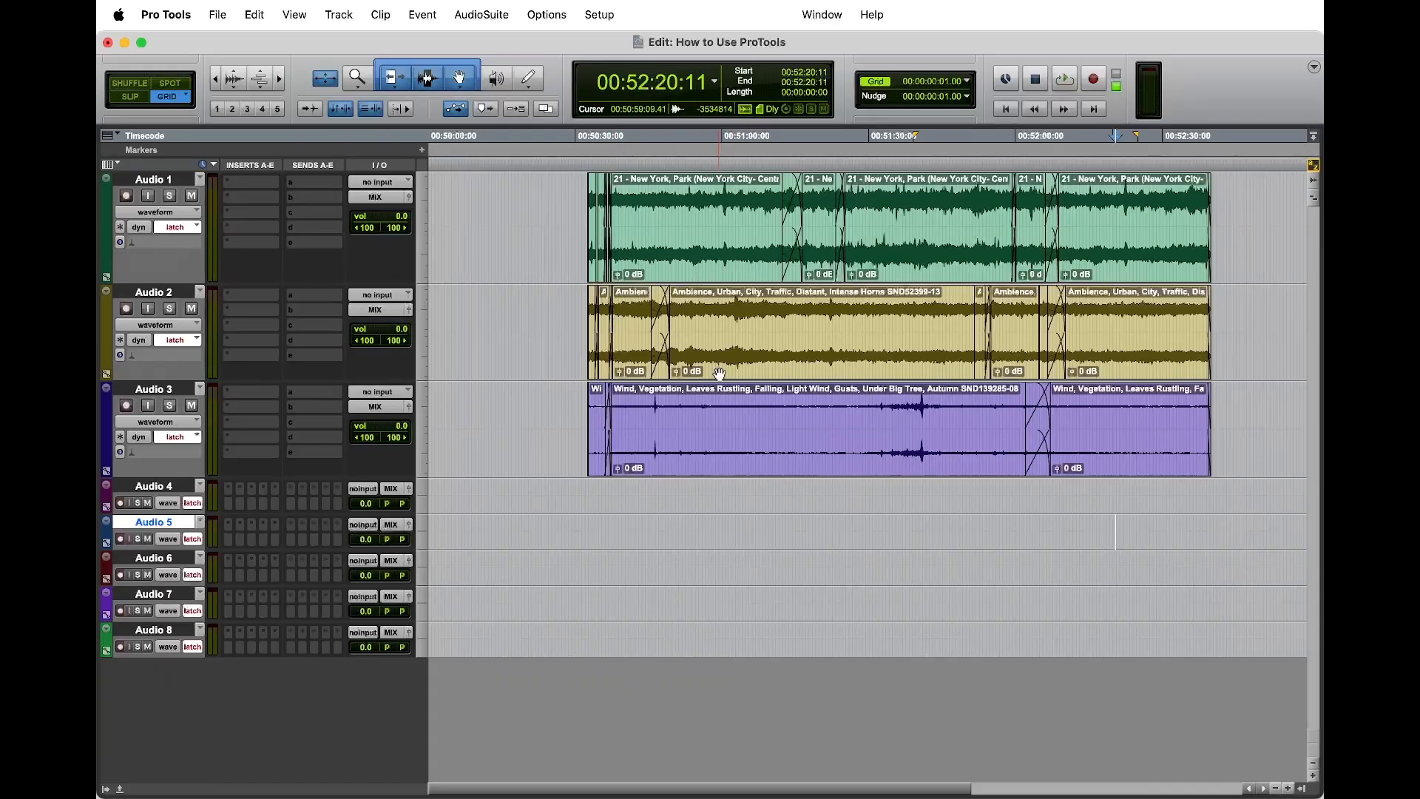
Step: Switch all tracks from waveform view to volume automation view
scroll(718, 374, right, 3)
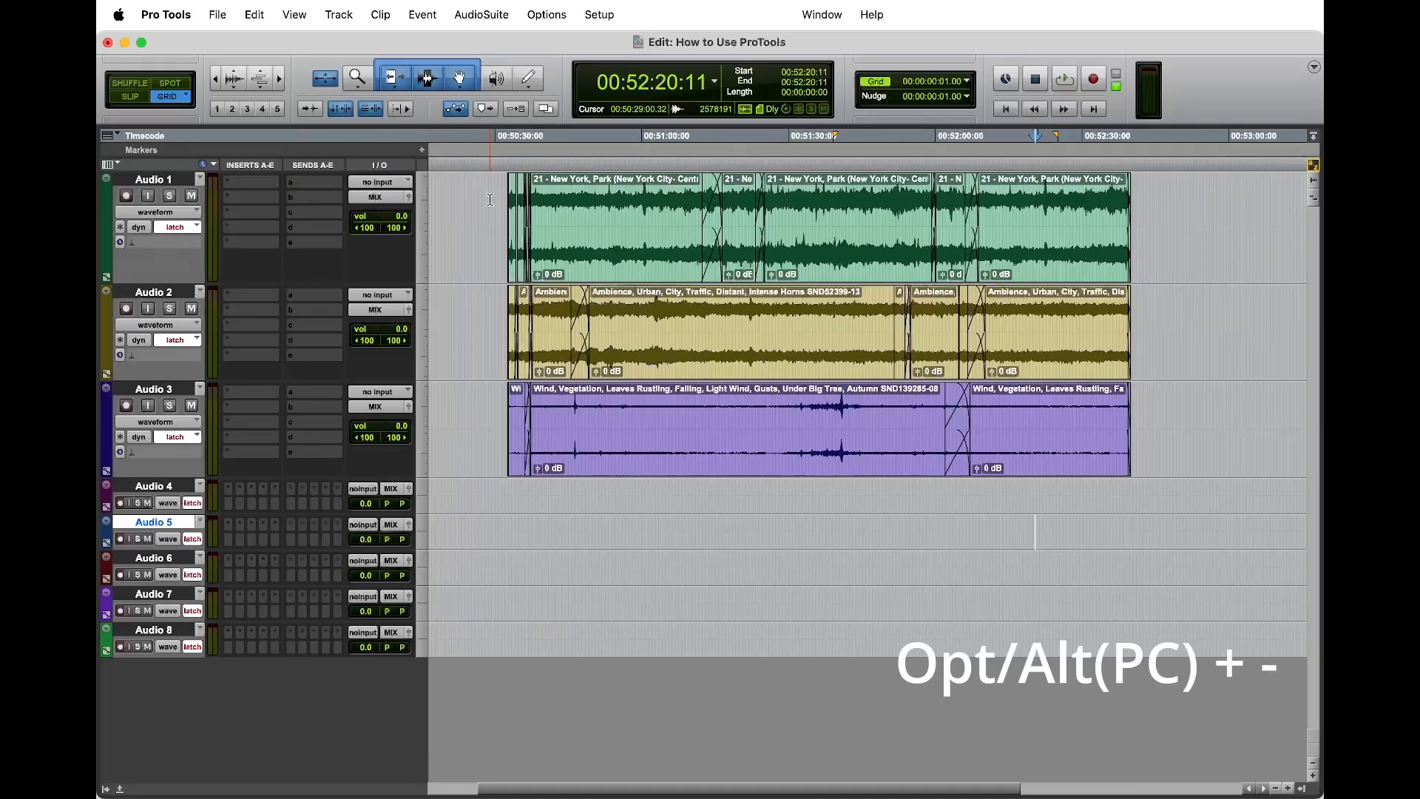
key(alt+minus)
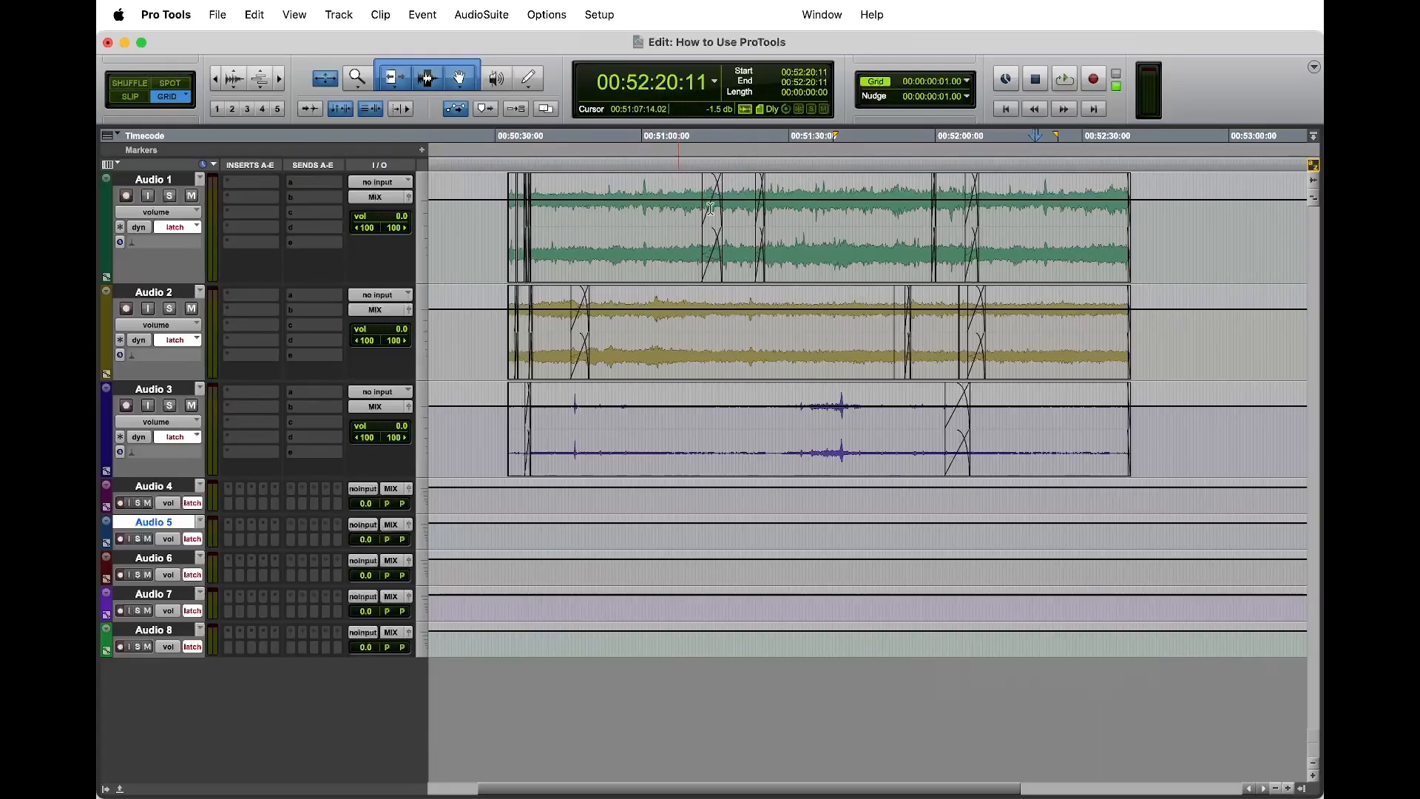
click(156, 212)
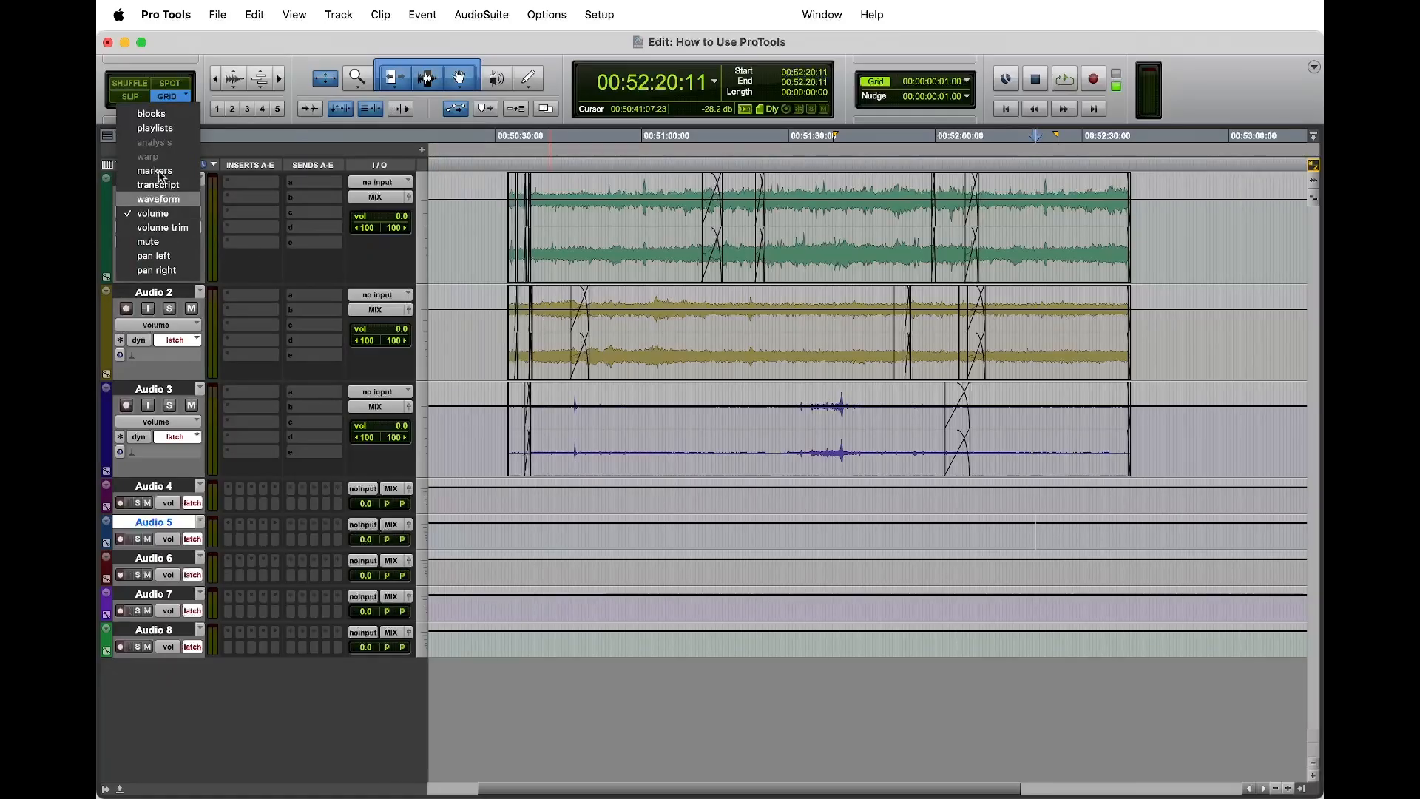
click(168, 214)
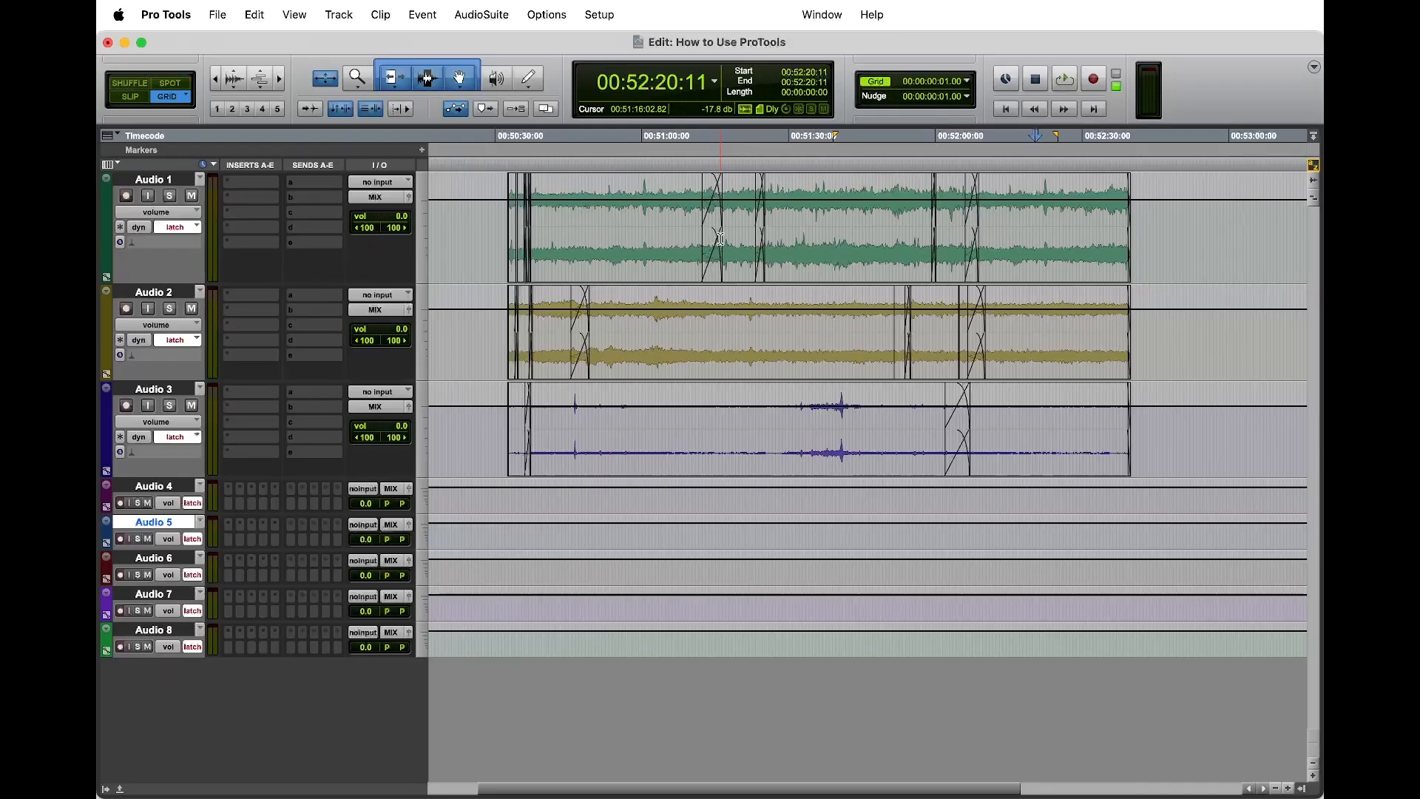
key(ctrl+alt+minus)
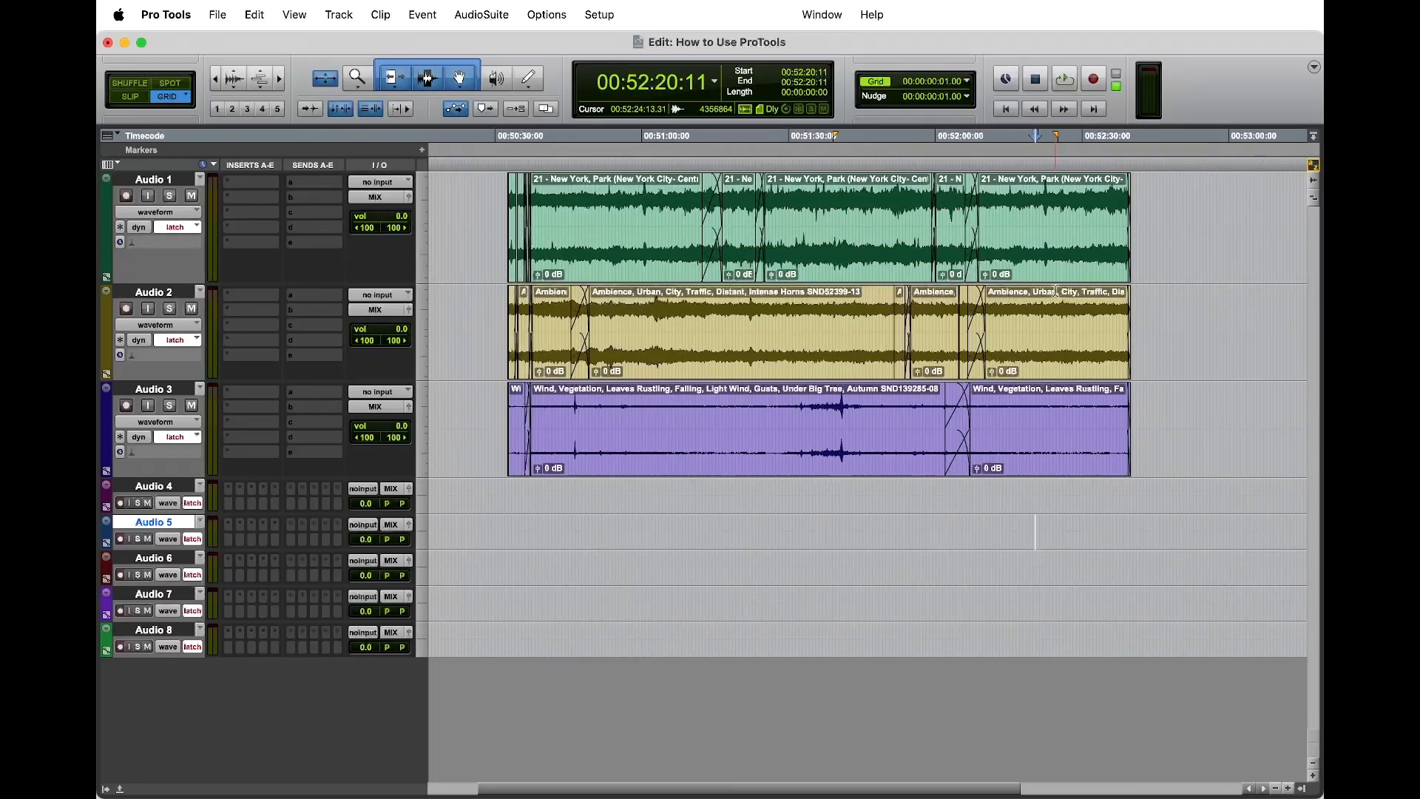
key(ctrl+alt+minus)
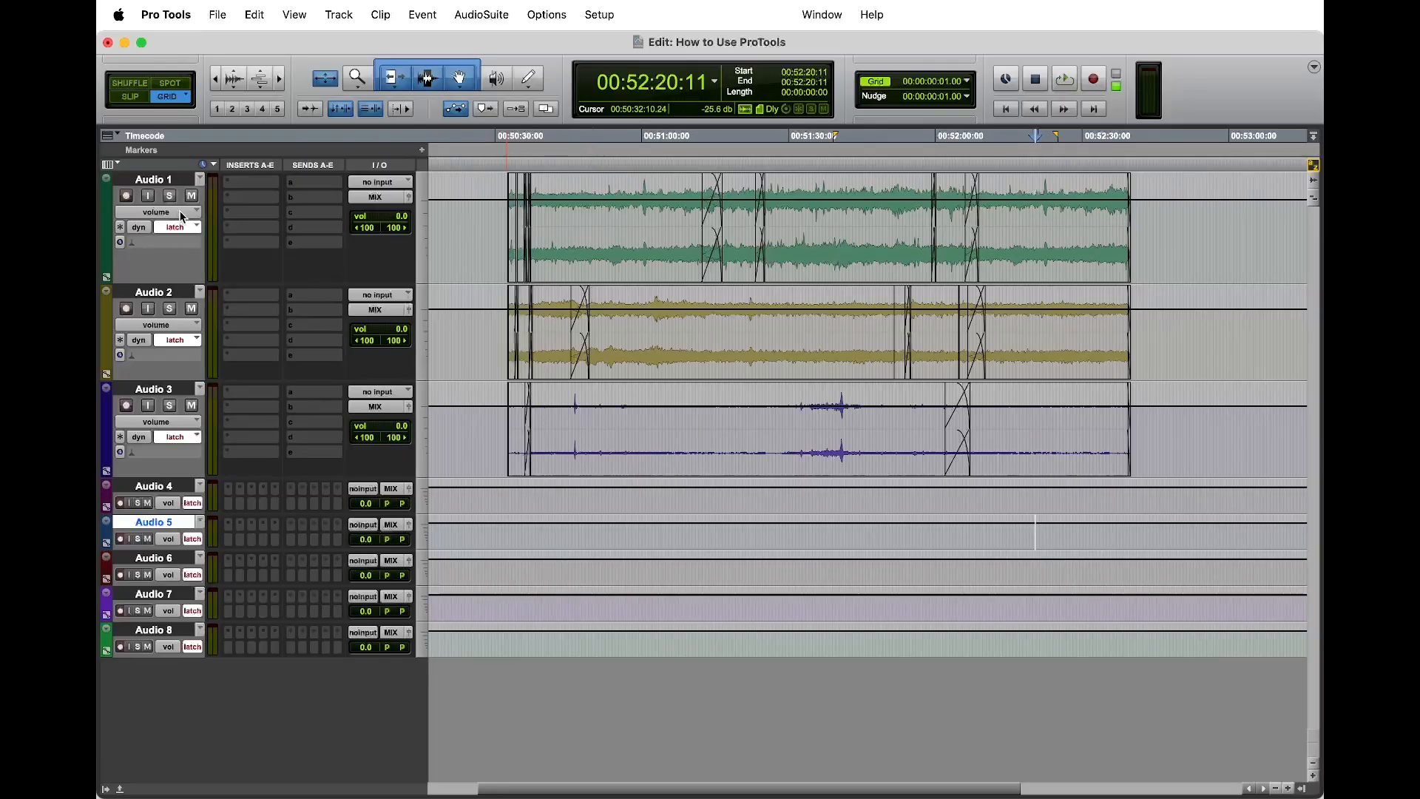
Step: Open Audio 1's output fader window to view its volume and pan controls, and close it
click(409, 197)
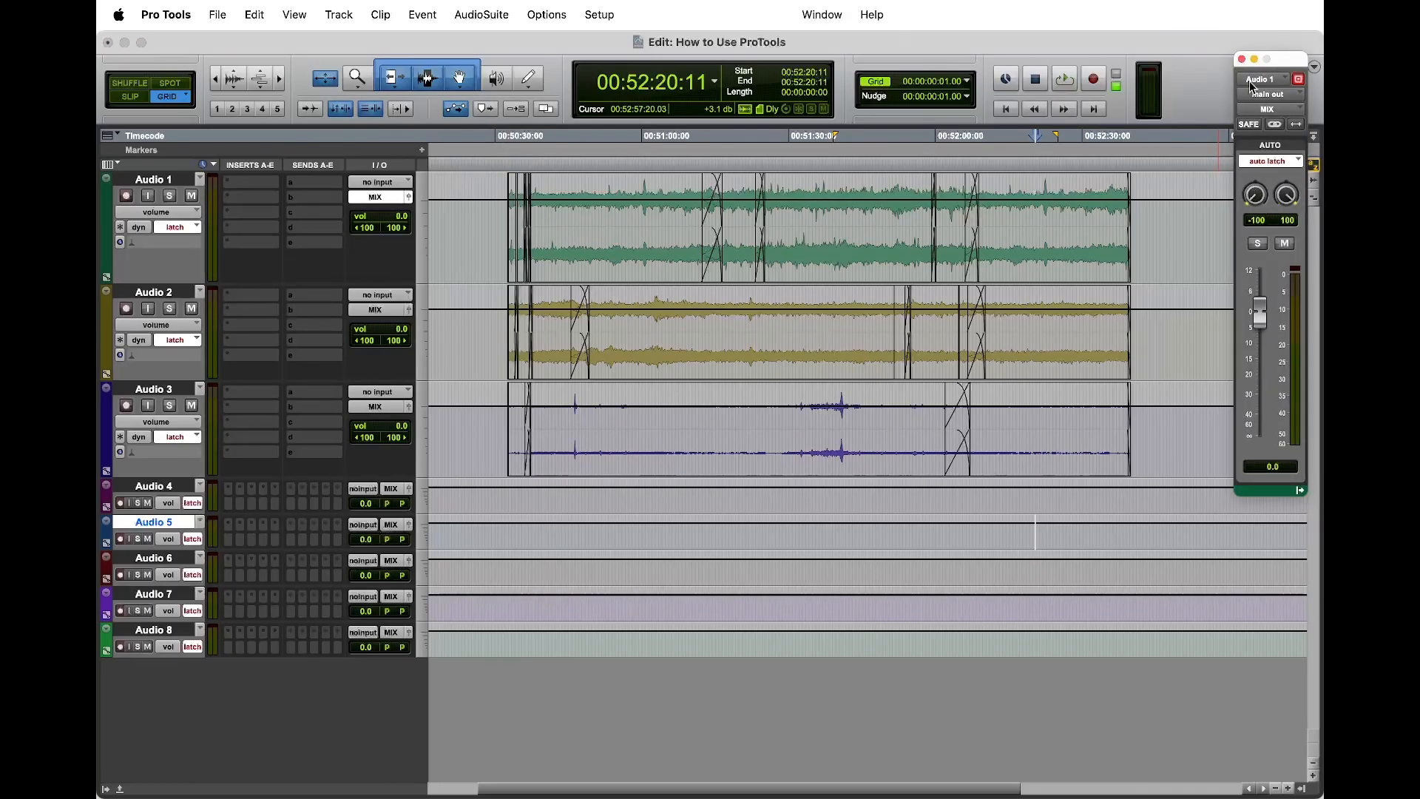
click(1242, 59)
Step: Display the pan left and pan right automation on Audio 1, and return the track to volume view
click(156, 212)
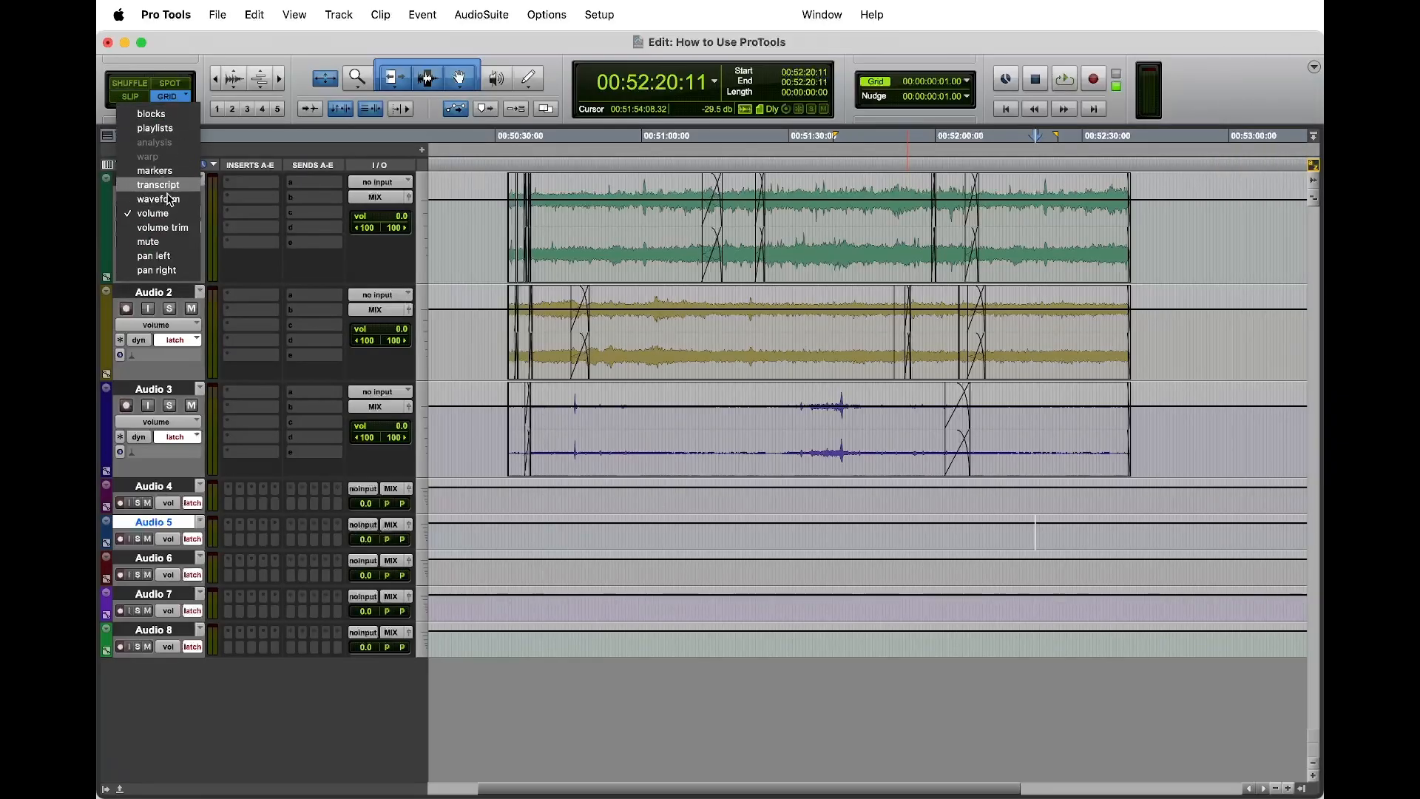
click(156, 256)
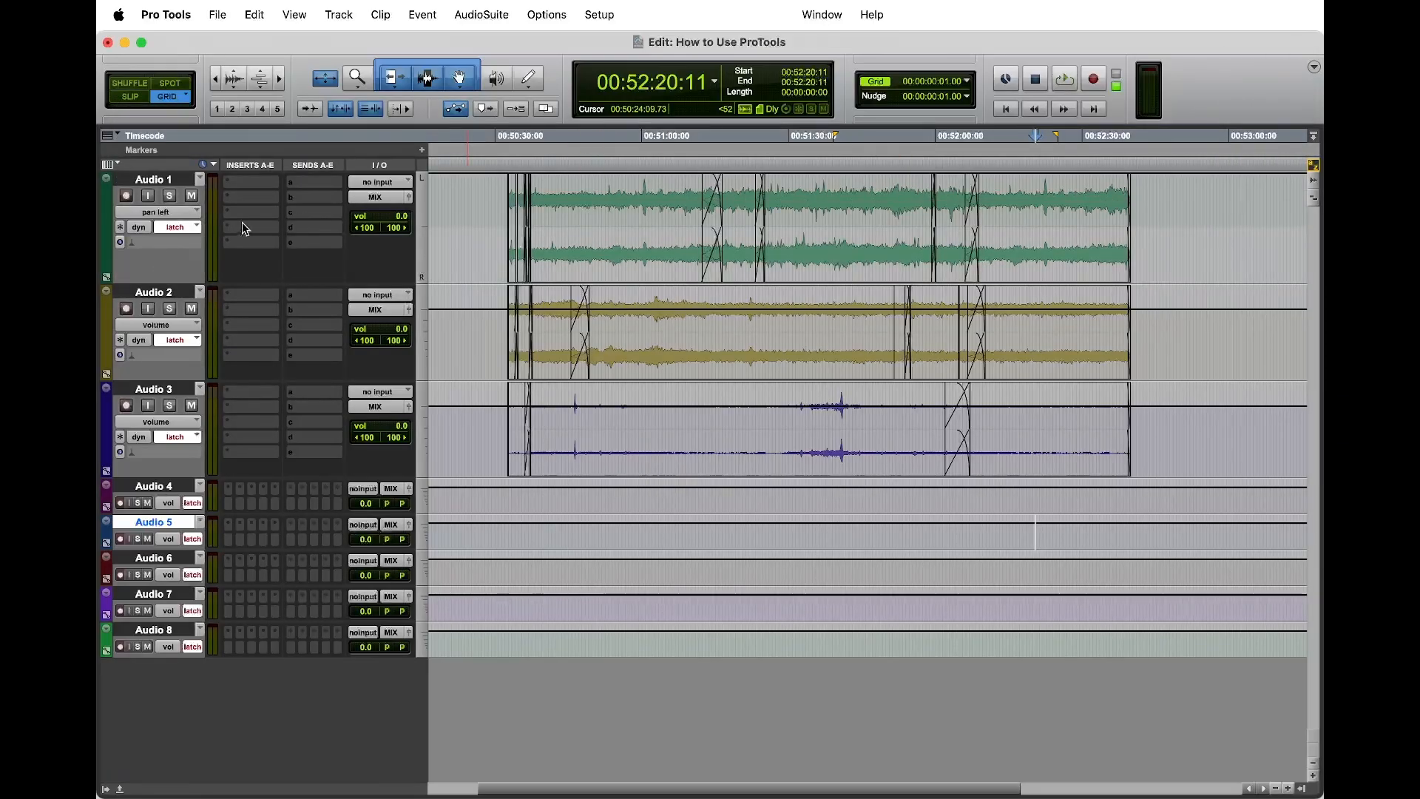
click(195, 211)
click(189, 225)
click(185, 212)
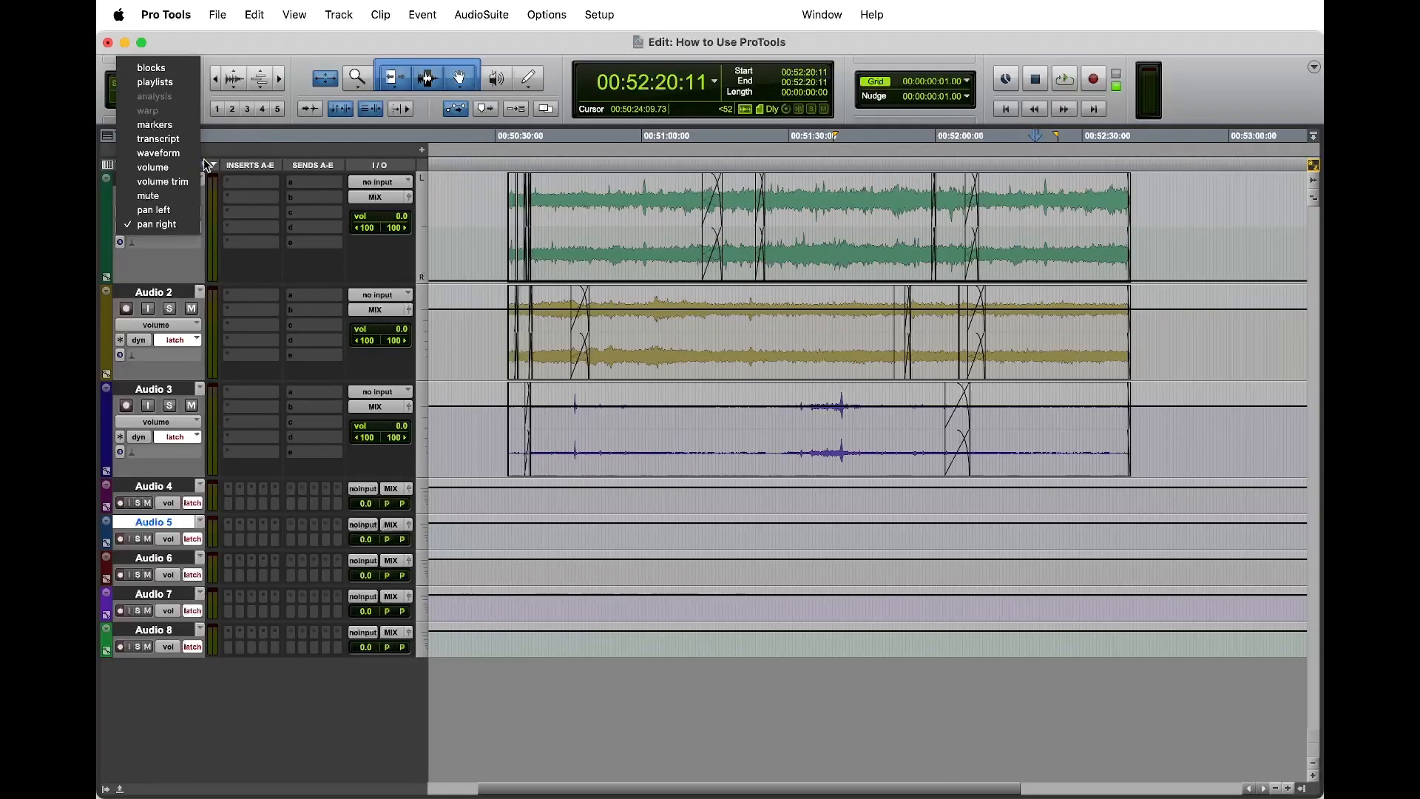
click(153, 167)
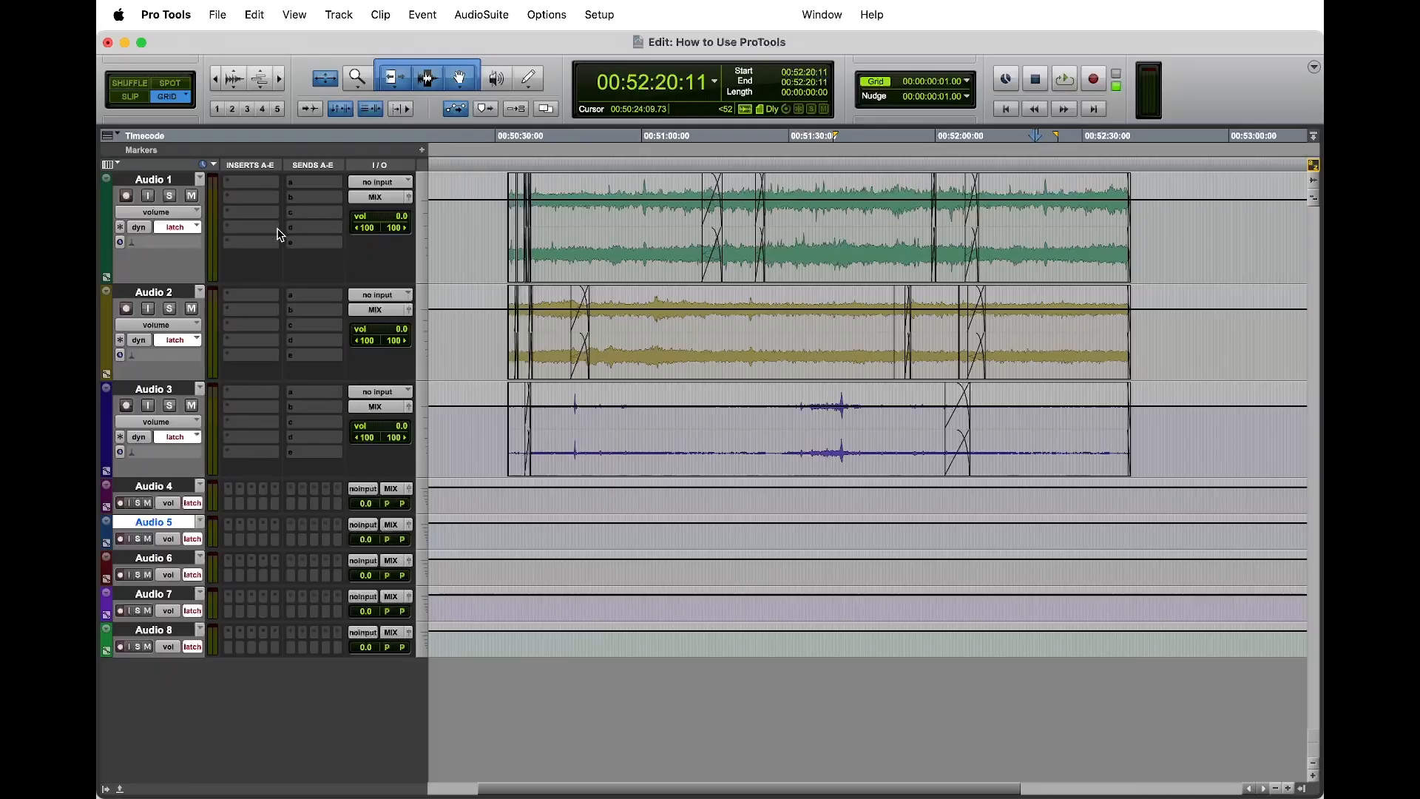
Step: Add a volume breakpoint ahead of the first clip on each of Audio 1, Audio 2 and Audio 3
click(467, 200)
click(473, 309)
click(475, 406)
click(481, 212)
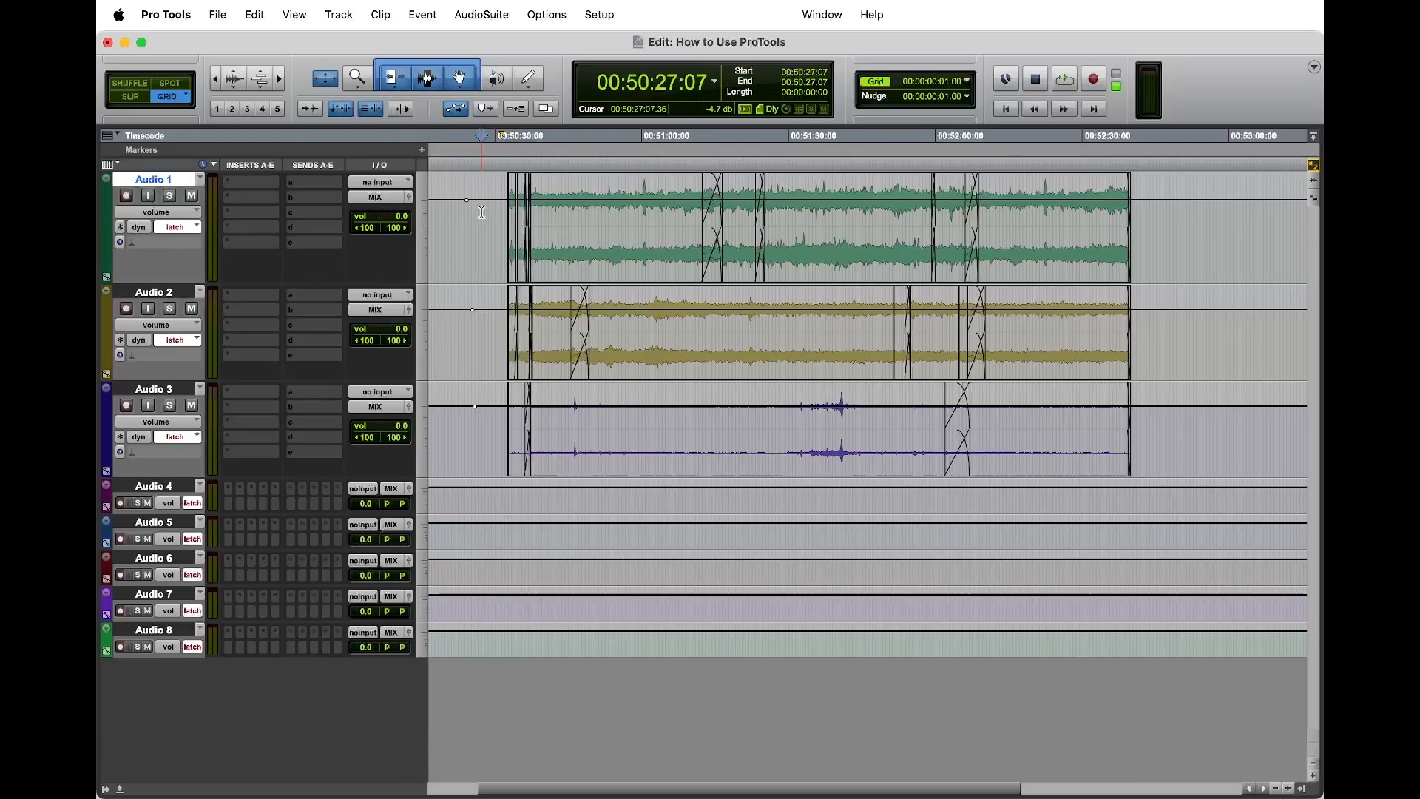
Step: Open Audio 1's output window and select about 5 seconds of that track starting at 00:50:46:12
key(super+bracketright)
key(super+bracketright)
key(super+bracketright)
key(super+bracketleft)
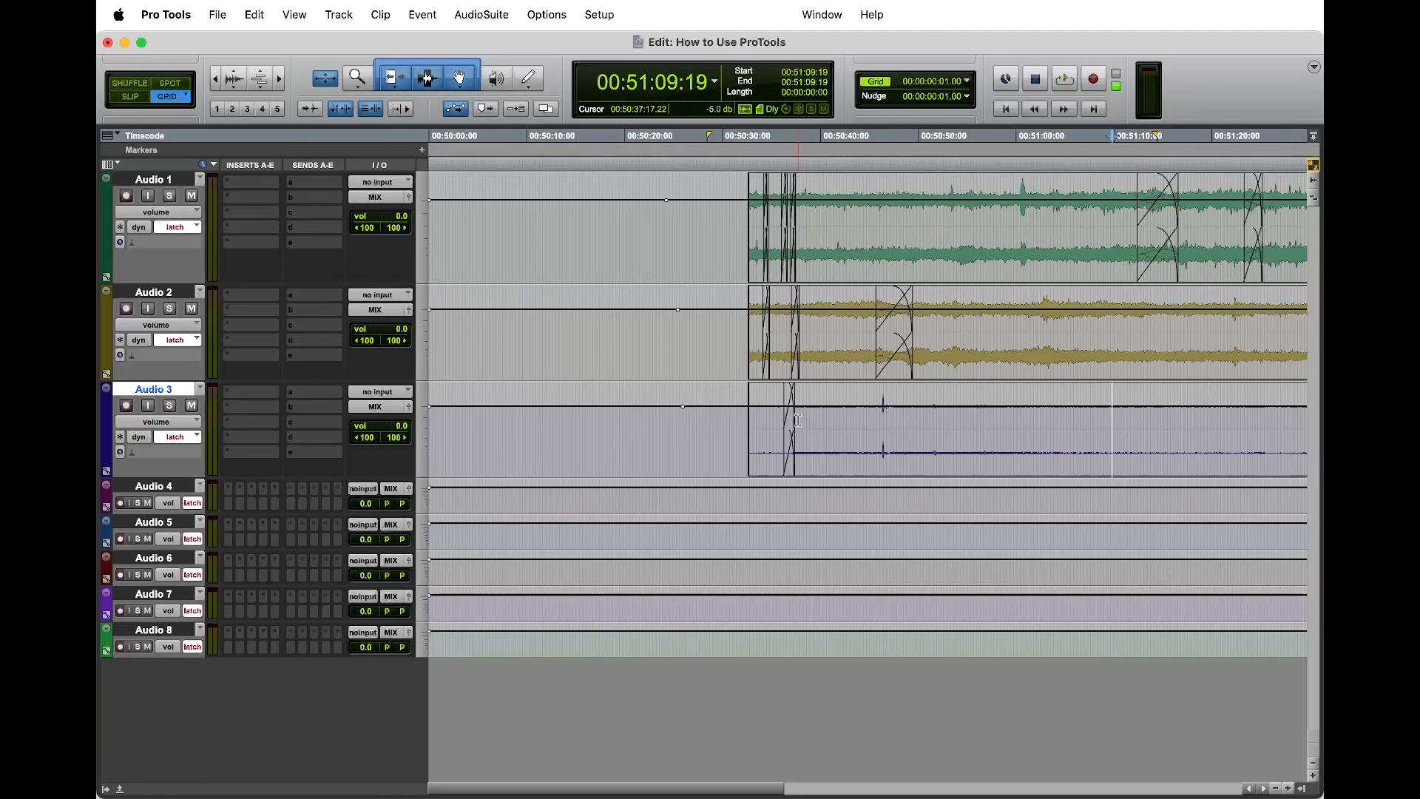
click(409, 197)
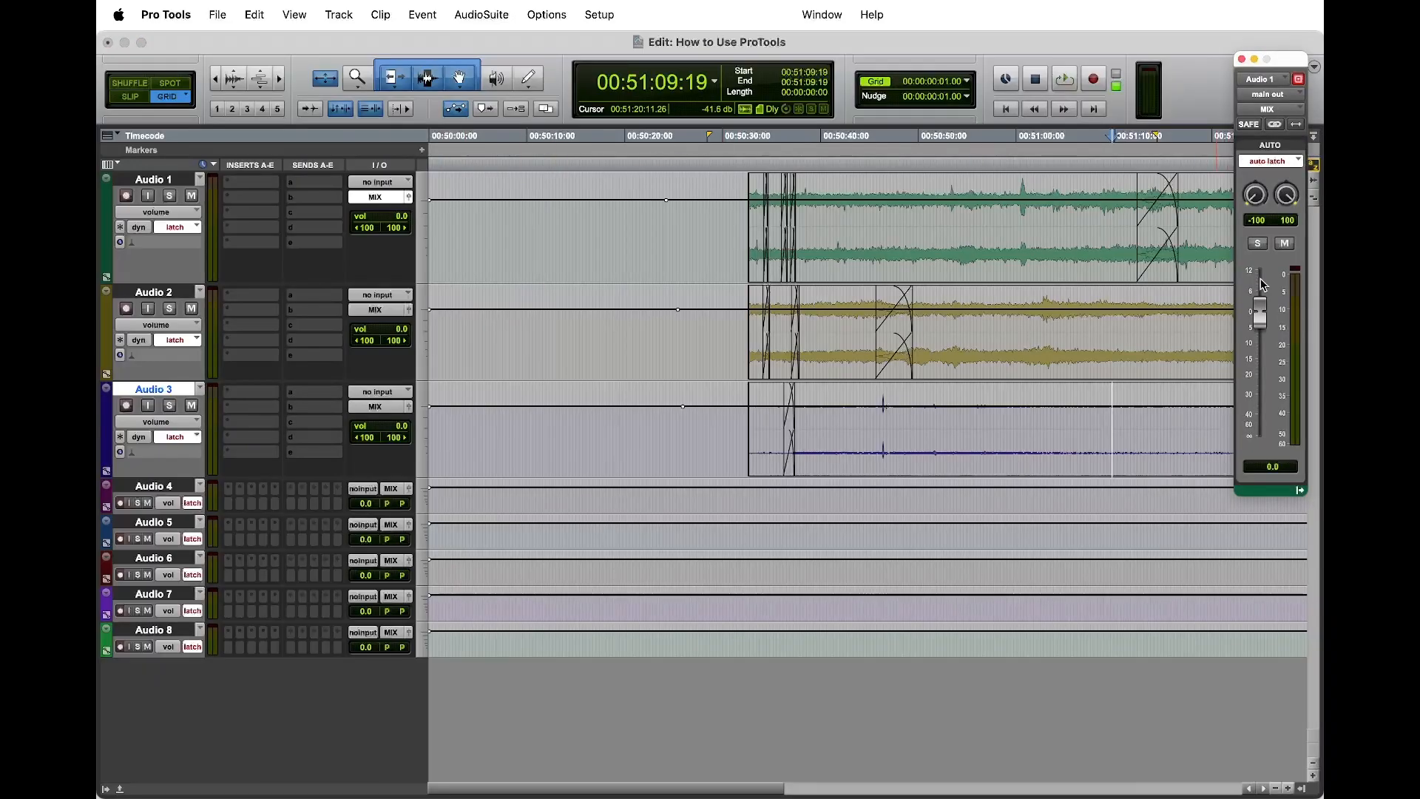
drag(885, 222, 934, 222)
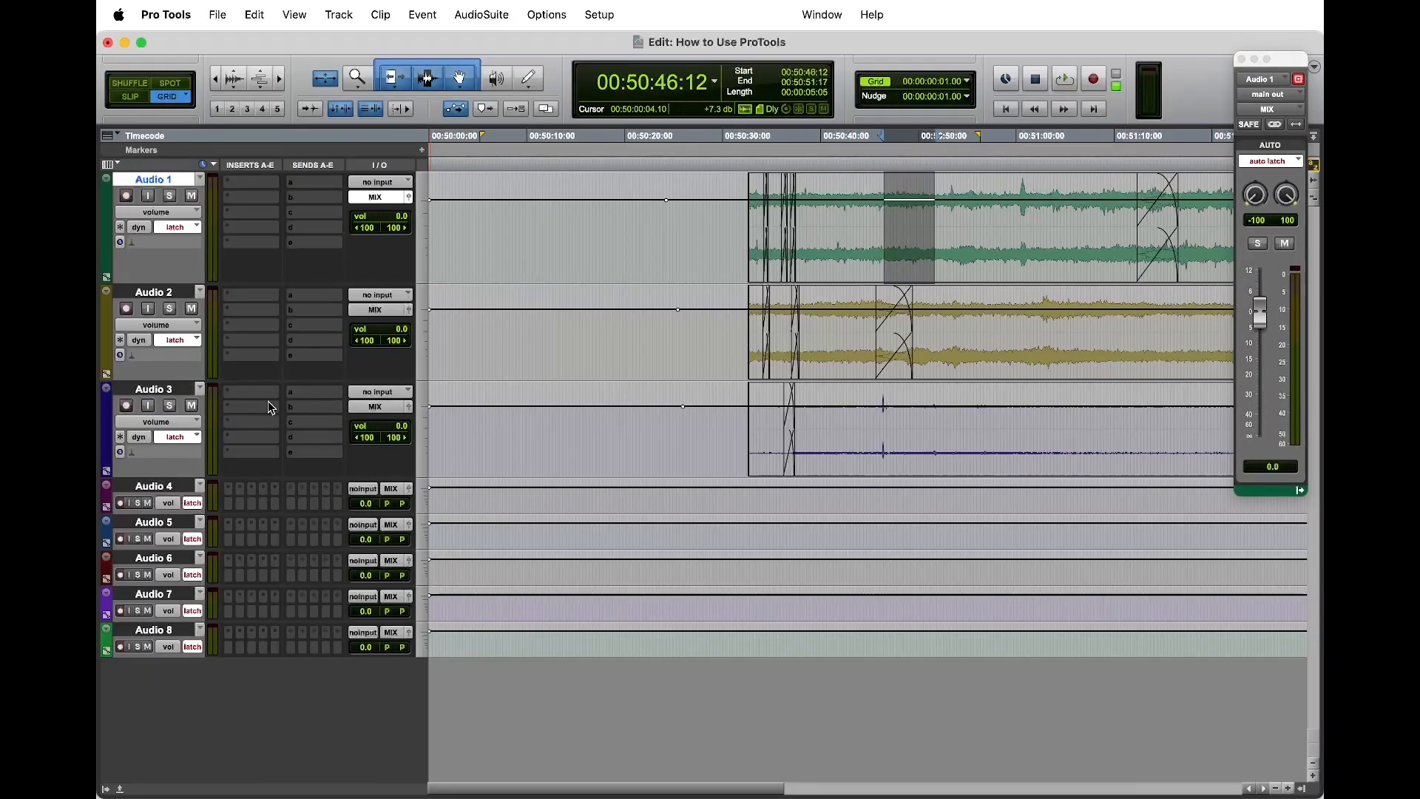
Step: With Audio 2's output window open, select about 4 seconds of that track from 00:50:56:04, and close the window
click(408, 310)
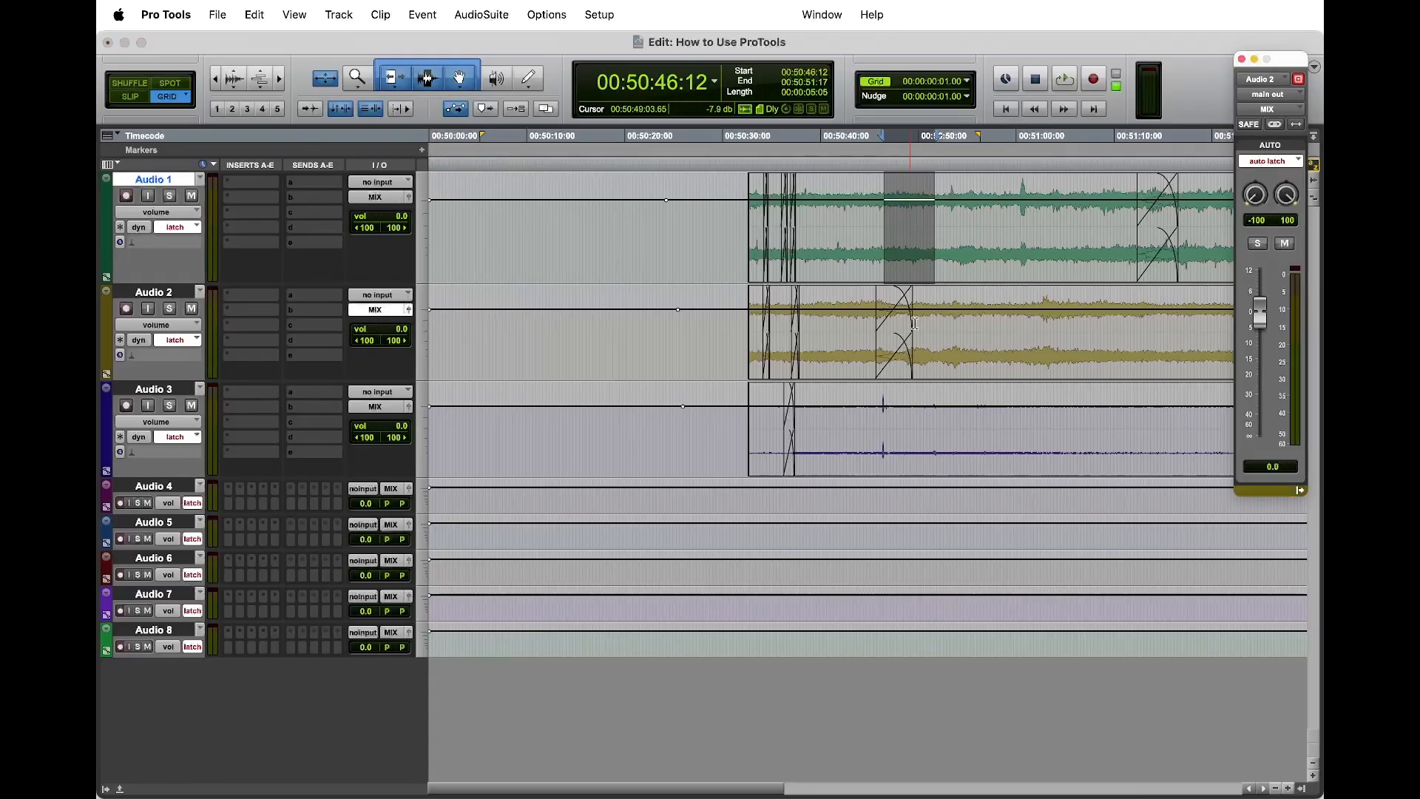
drag(981, 346, 1022, 346)
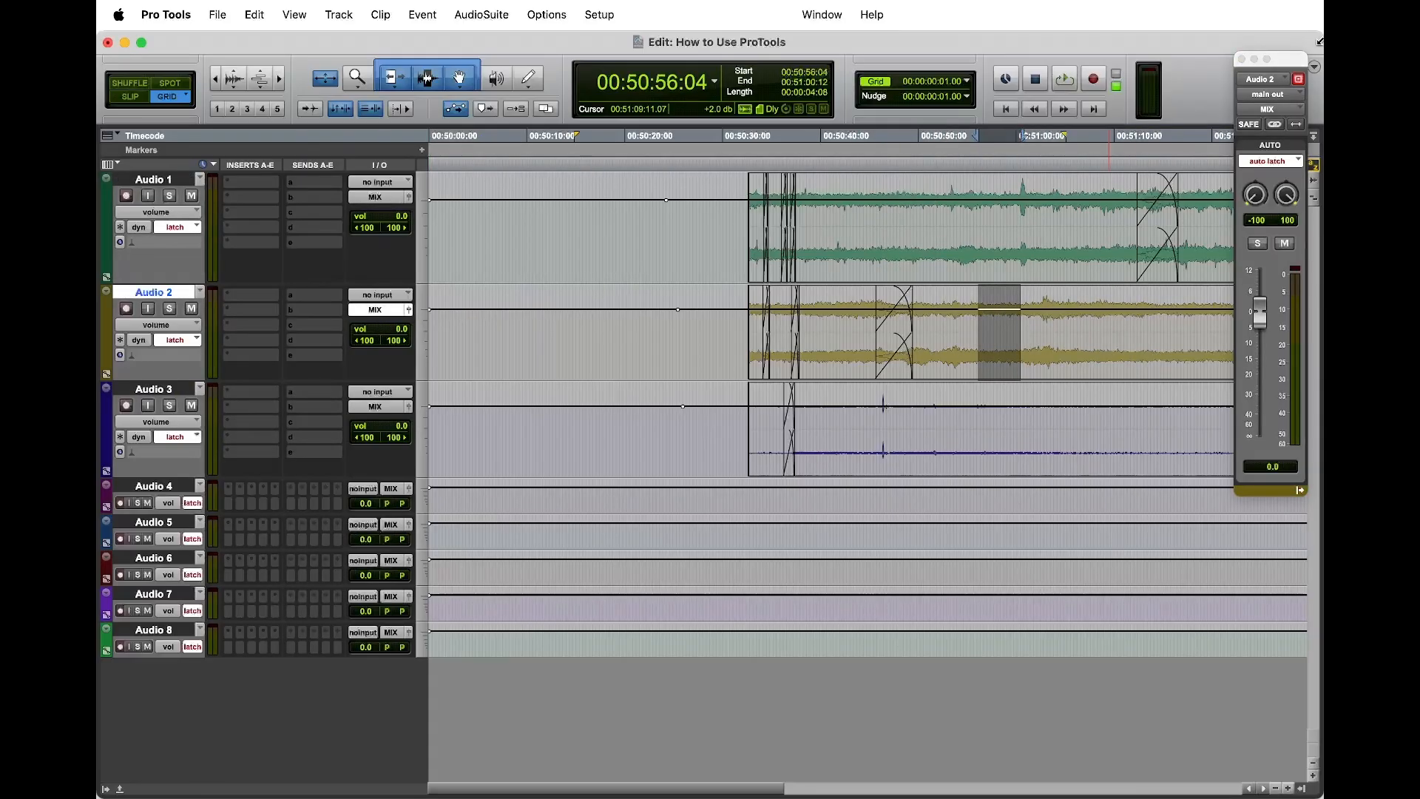
click(1243, 60)
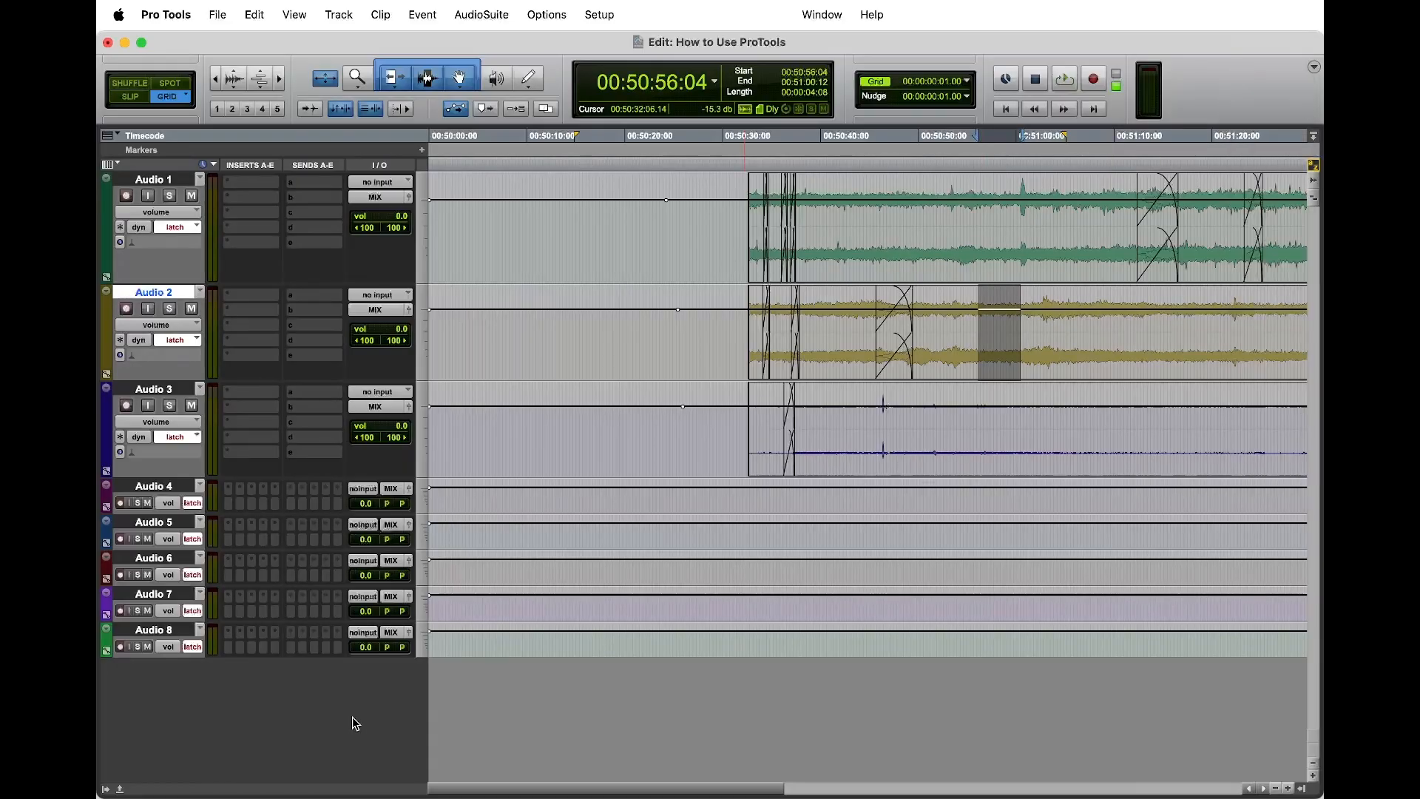
Step: Delete the Audio 8 track
drag(536, 136, 529, 136)
click(533, 254)
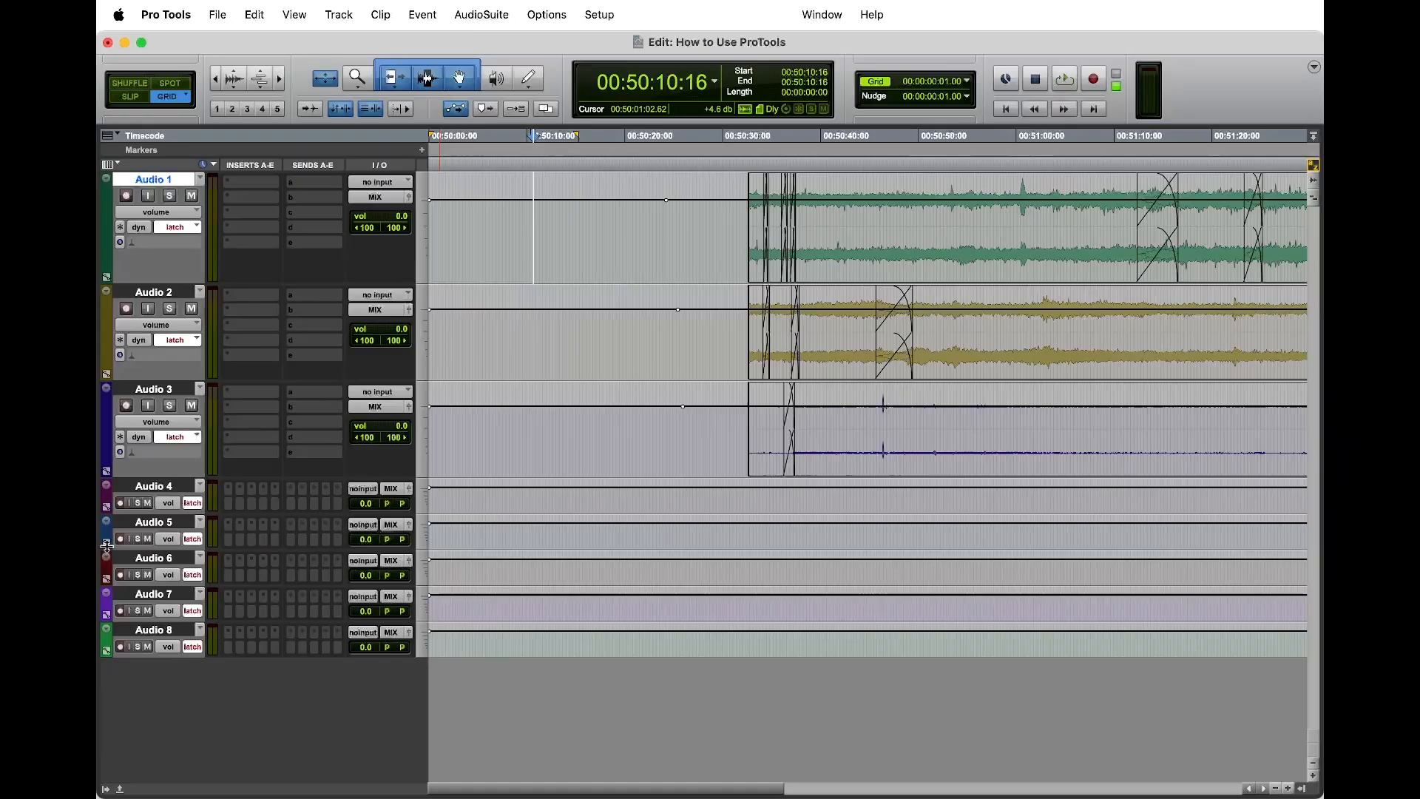
click(164, 634)
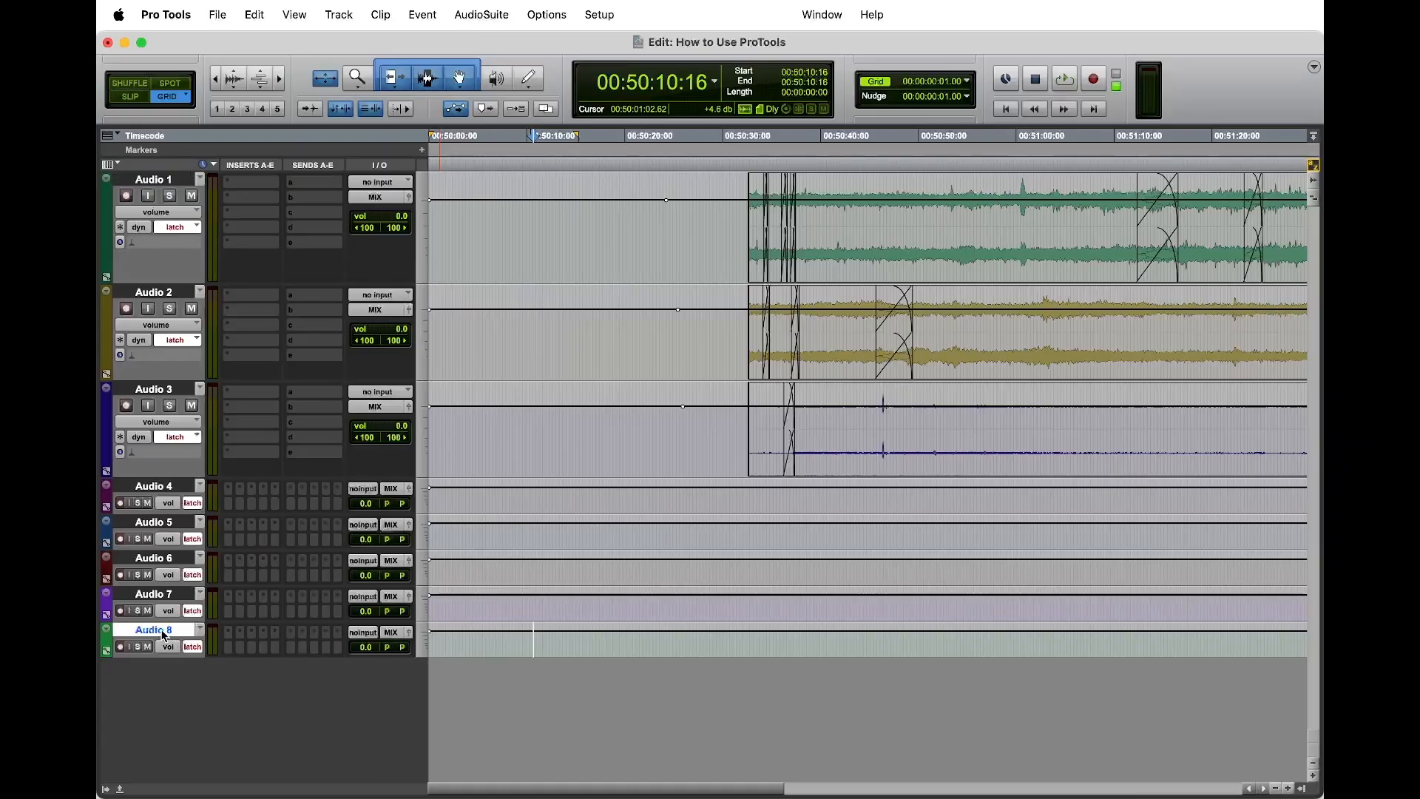
right_click(165, 634)
click(202, 706)
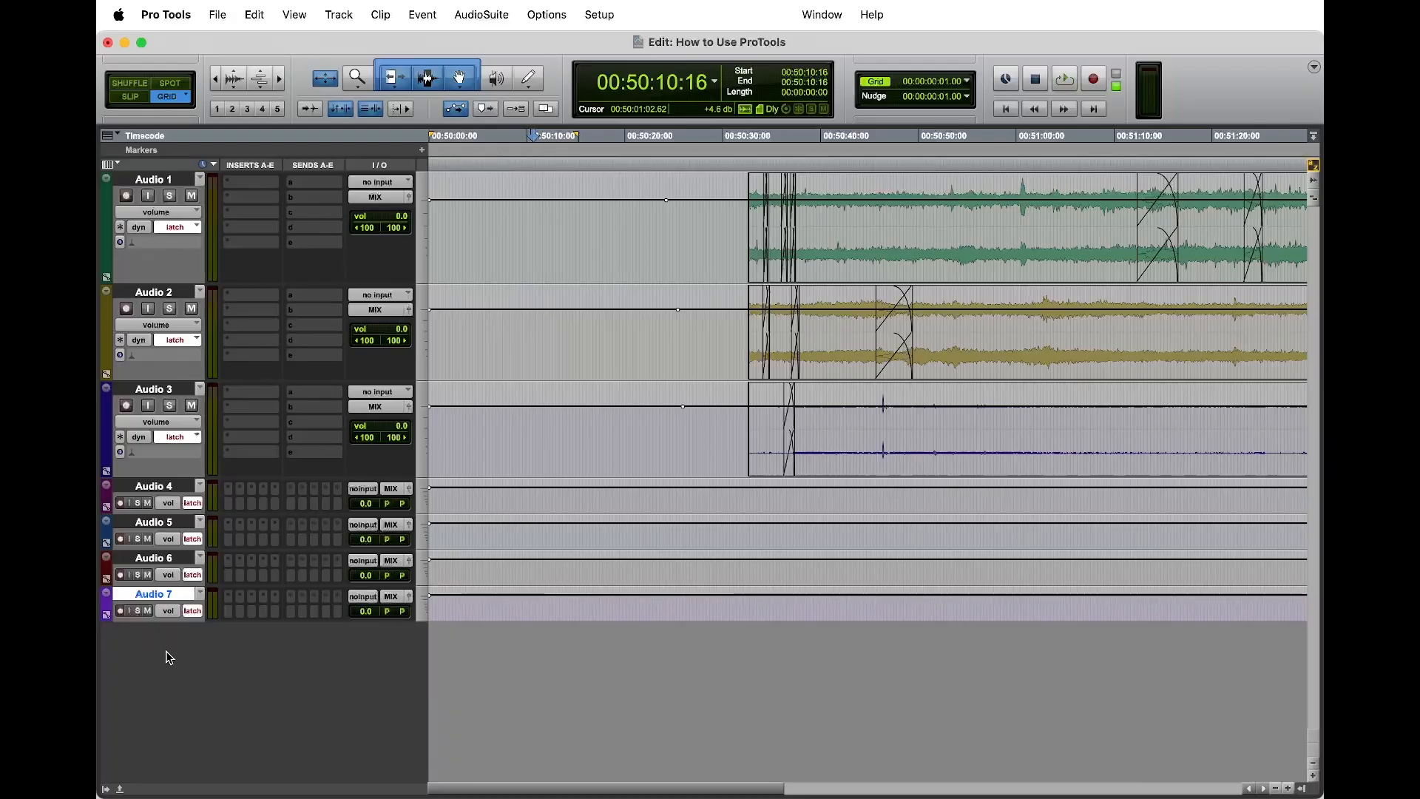
Step: Create one new stereo Master Fader track named Master
key(super+shift+n)
click(501, 306)
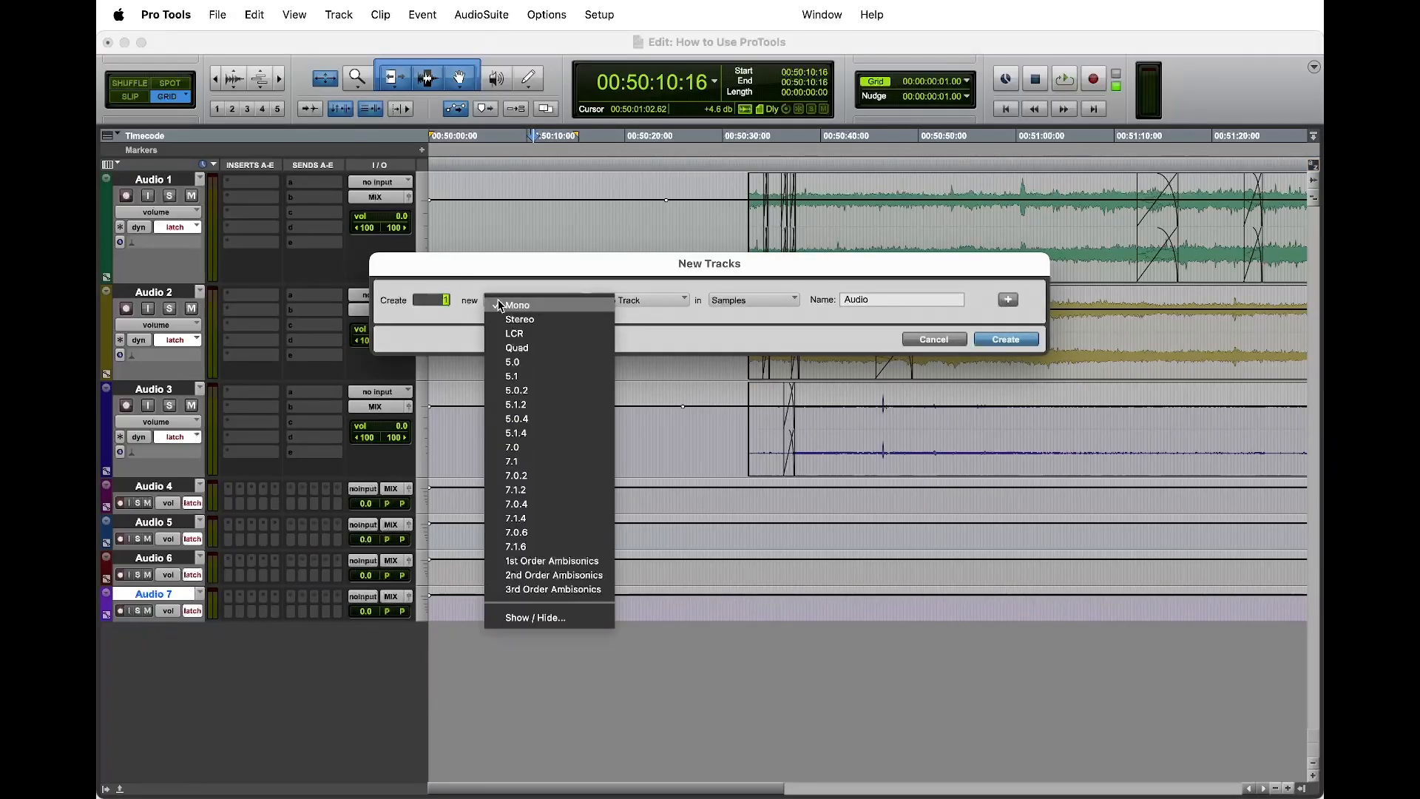
click(519, 320)
click(651, 301)
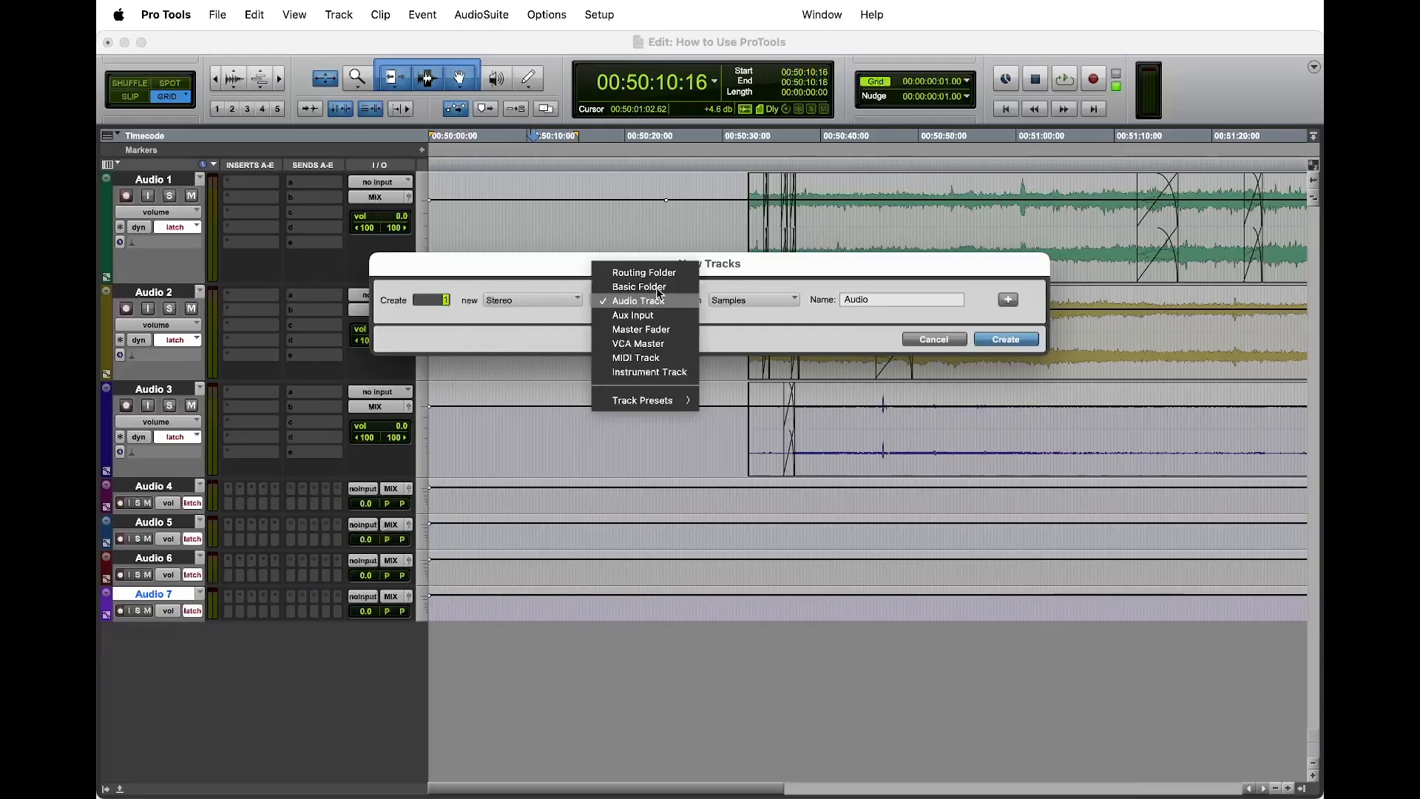
click(660, 334)
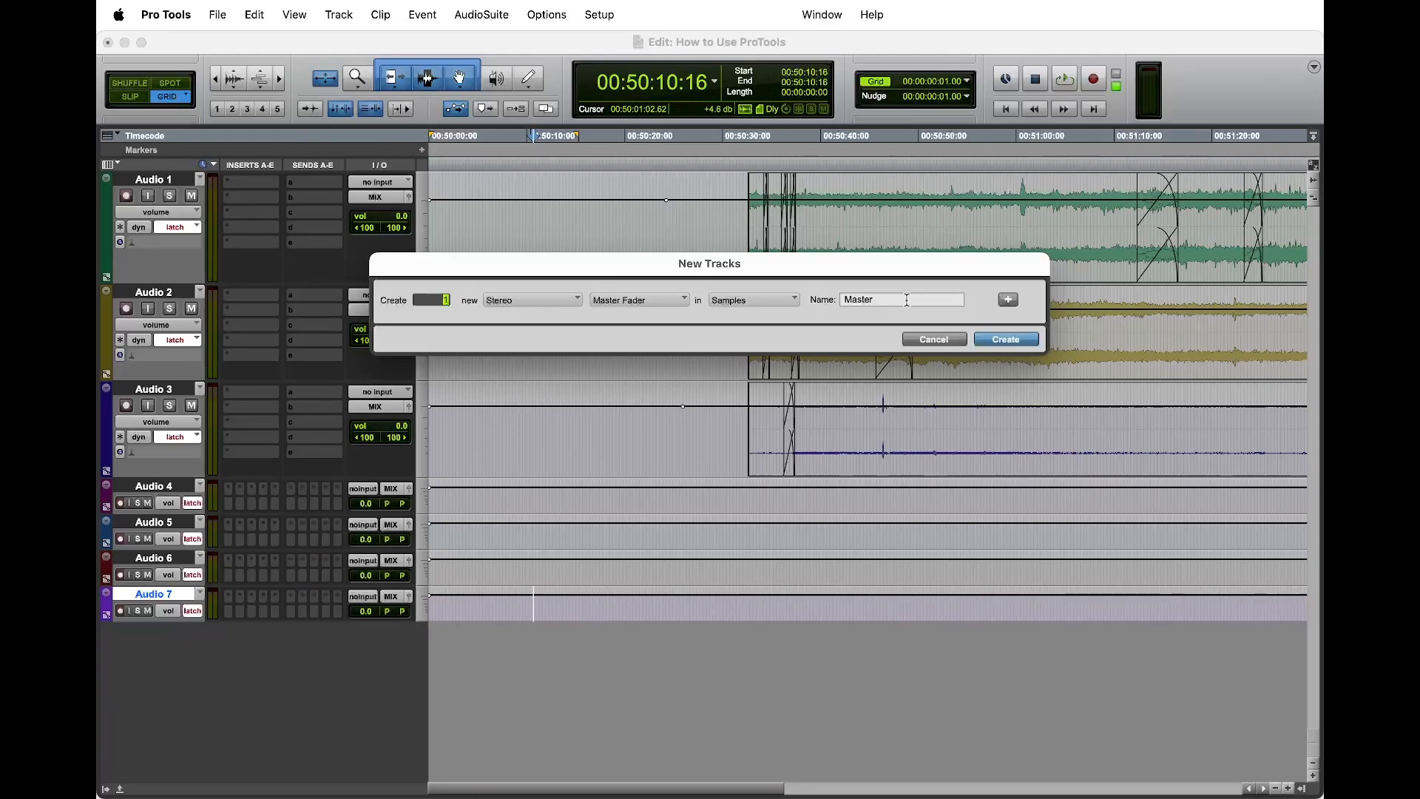
click(1008, 339)
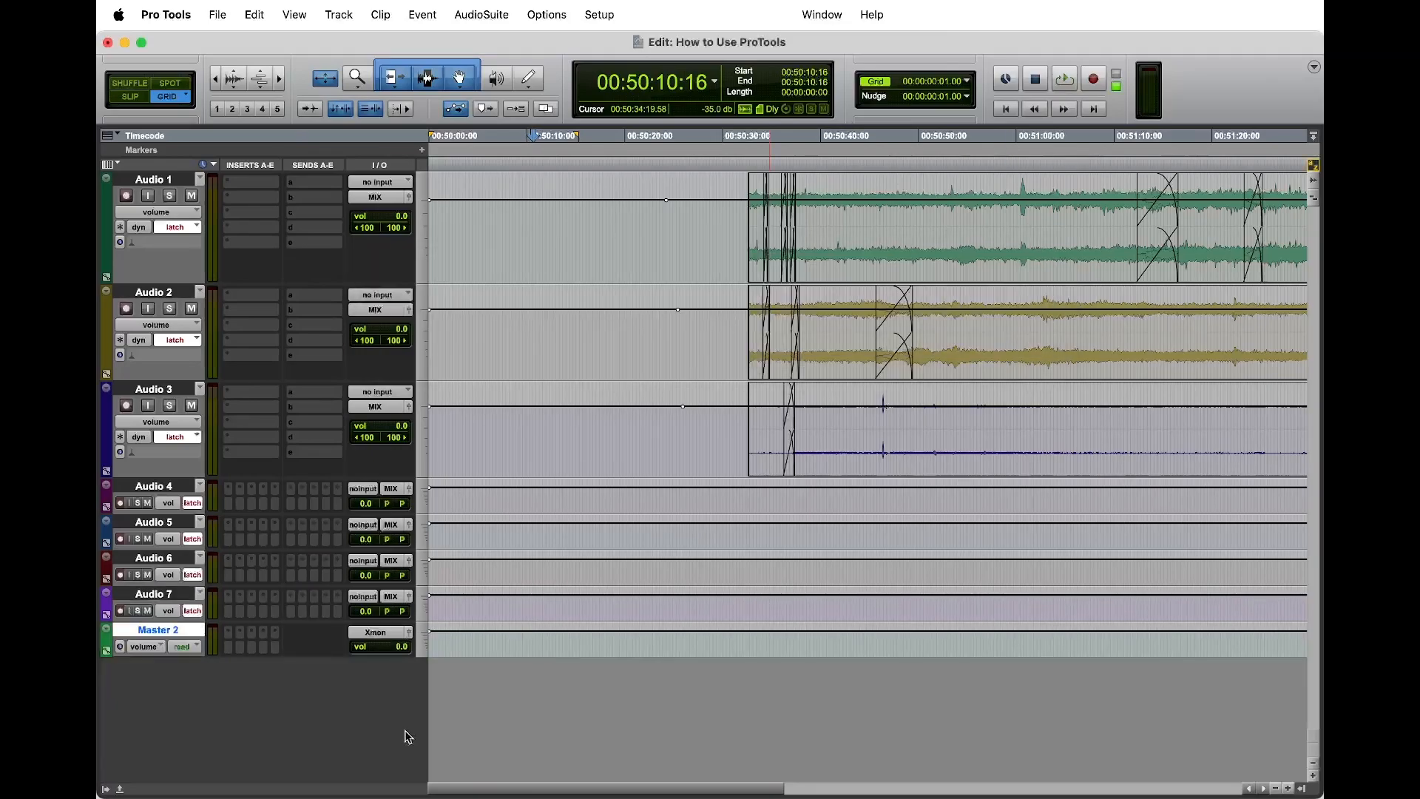
Step: Set the new master fader's output to Xmon (Stereo)
click(384, 635)
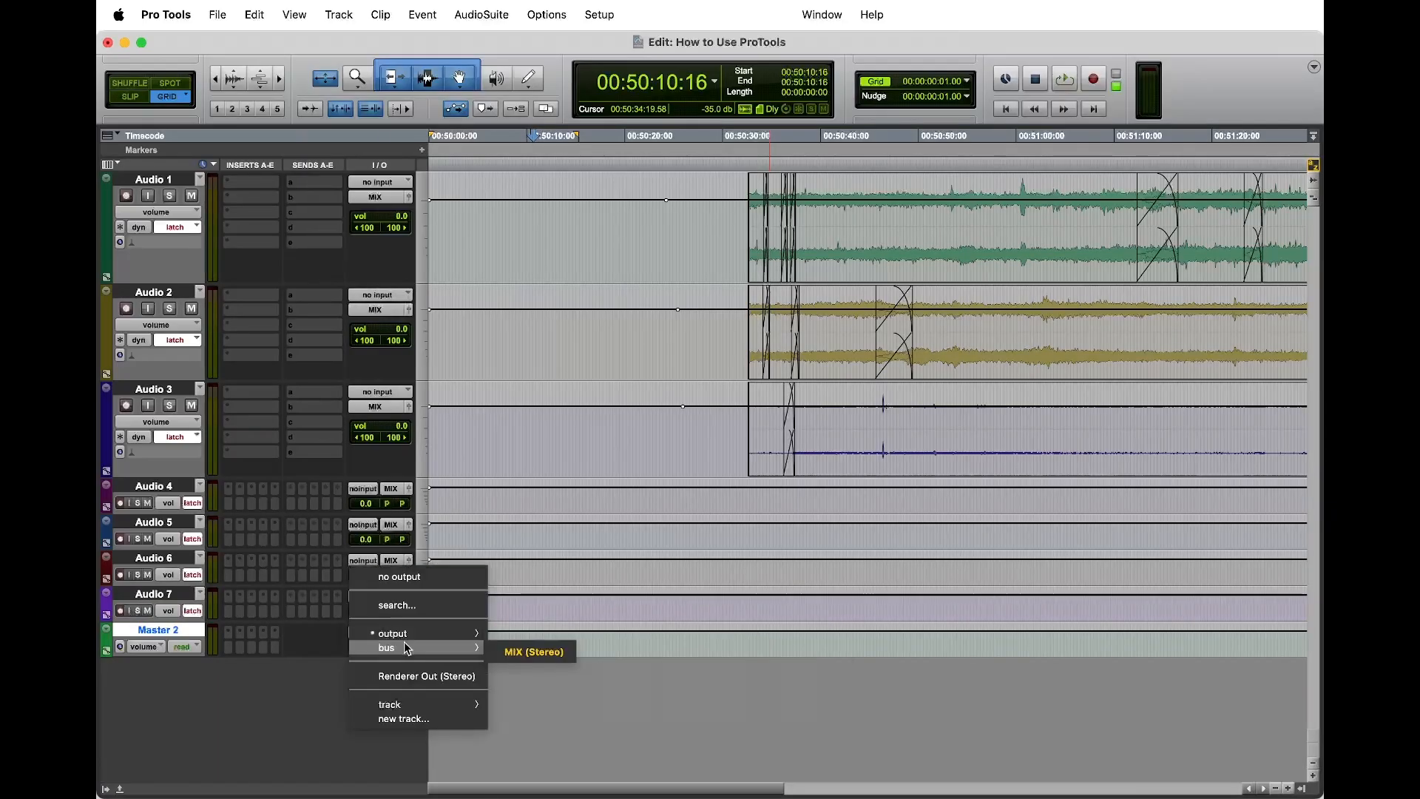
mouse_move(412, 642)
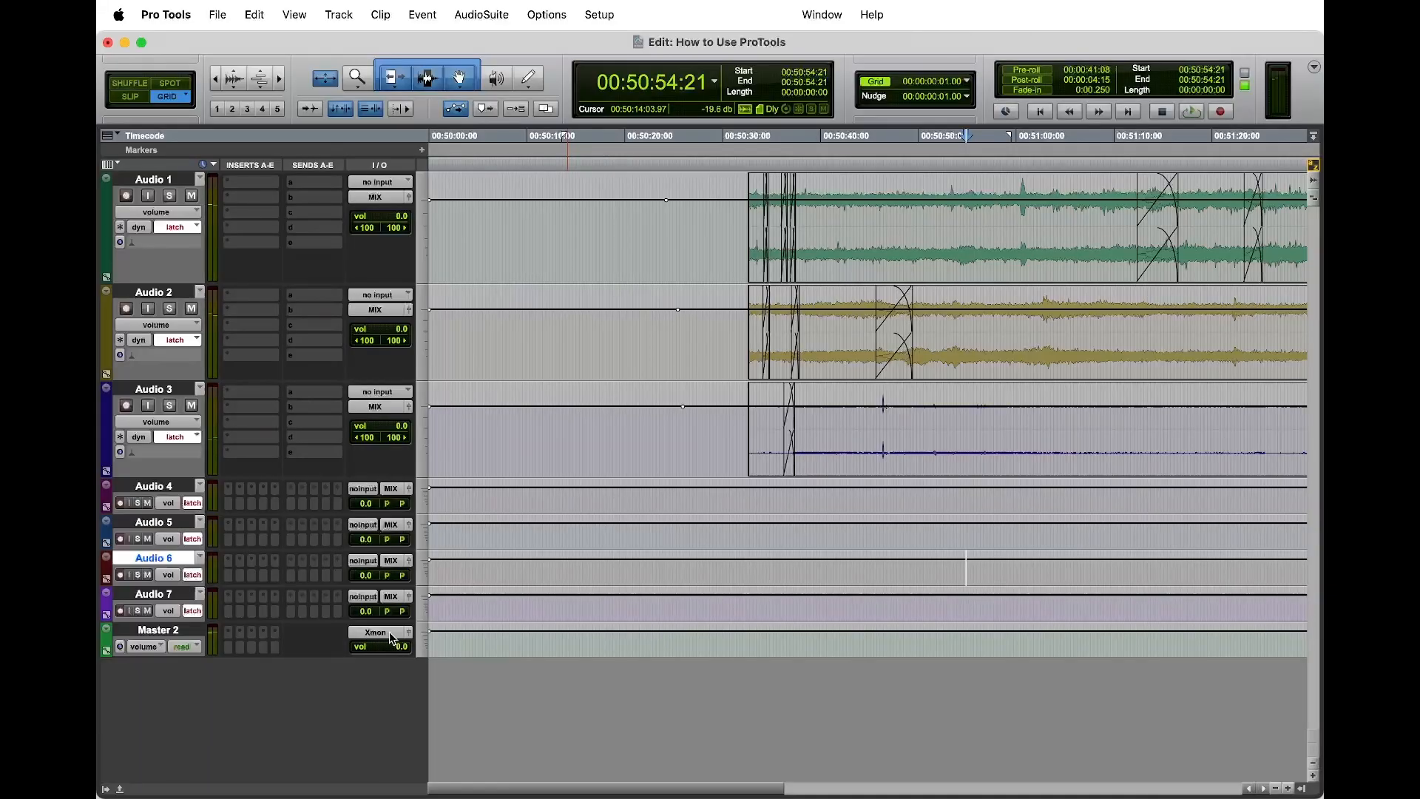
click(392, 638)
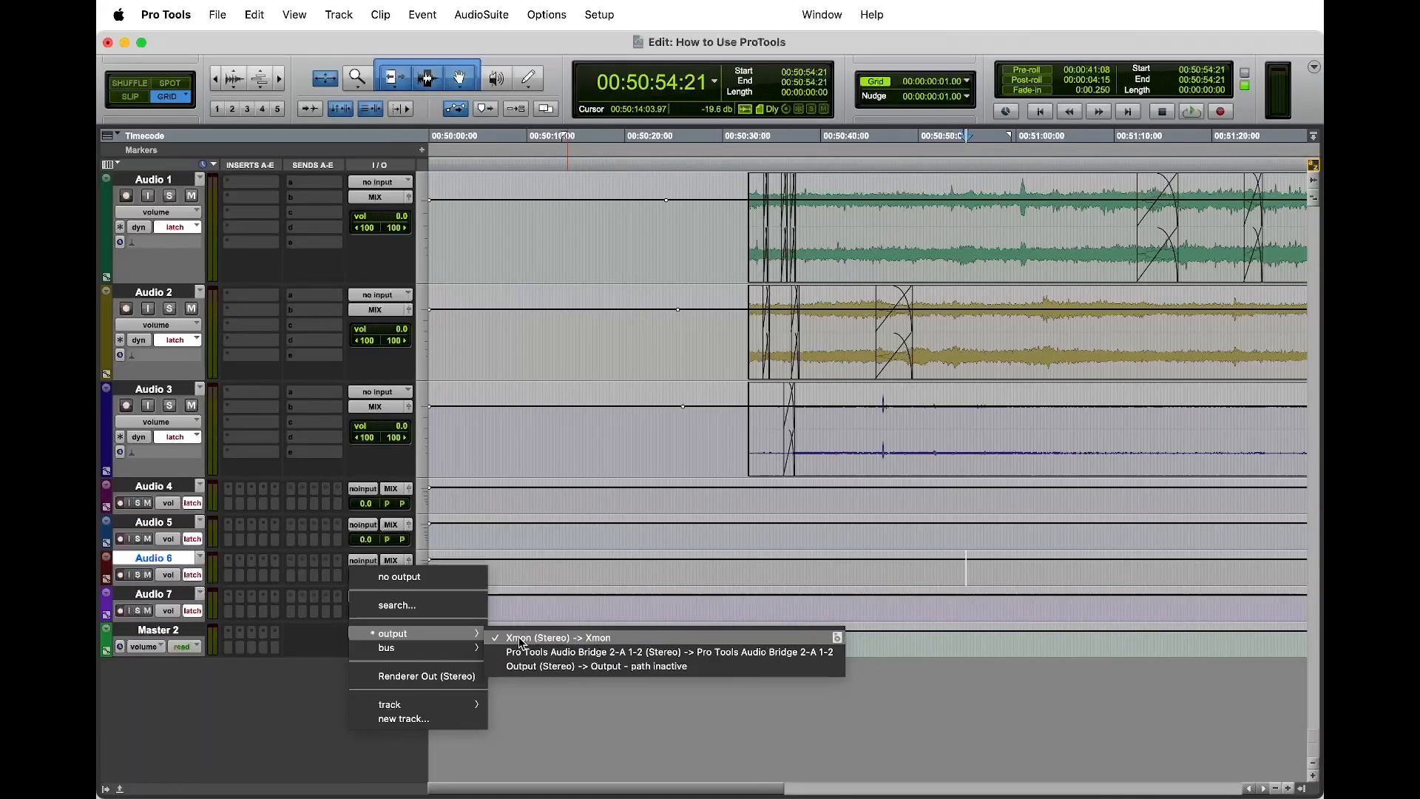
click(571, 642)
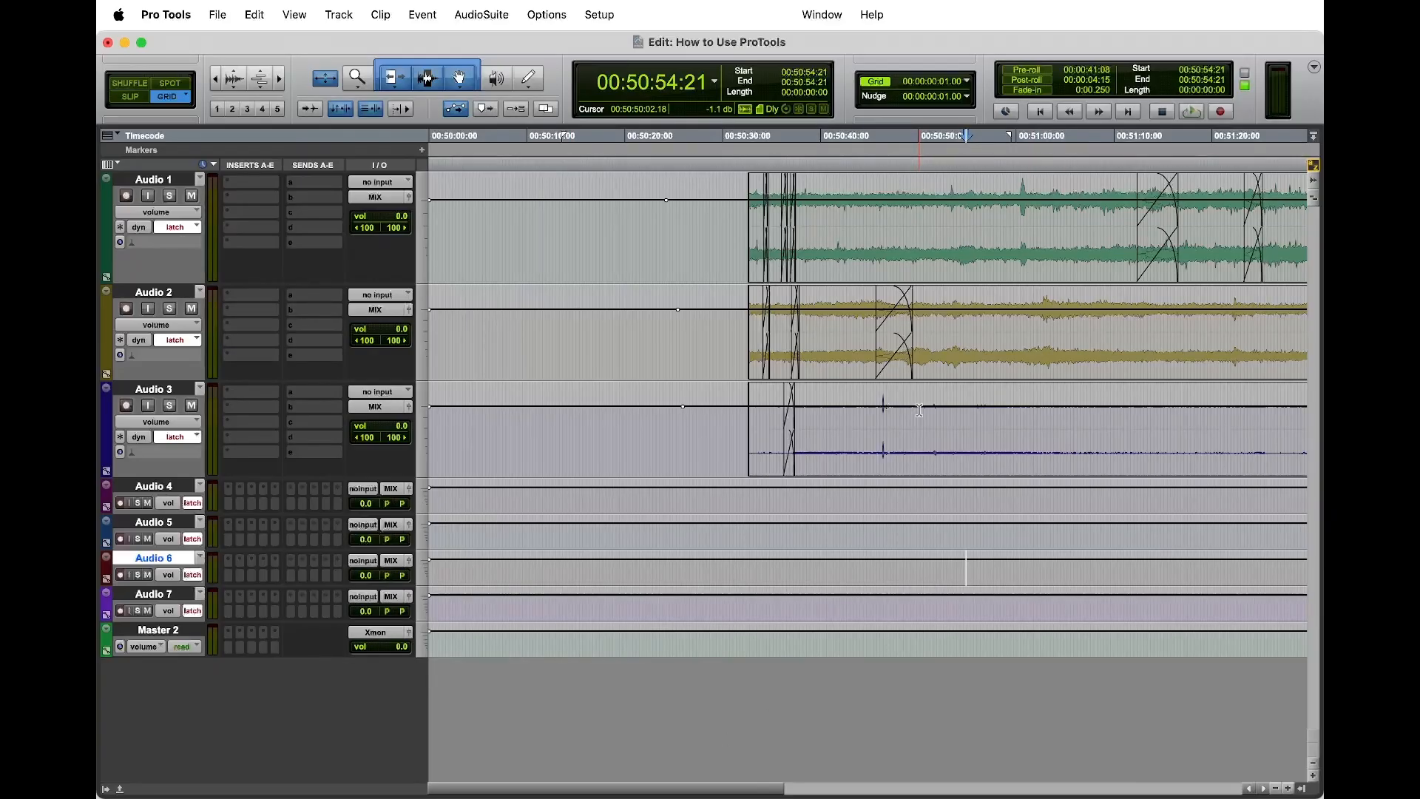
Step: Play the session from 00:50:48:07 on Audio 3
click(903, 432)
key(space)
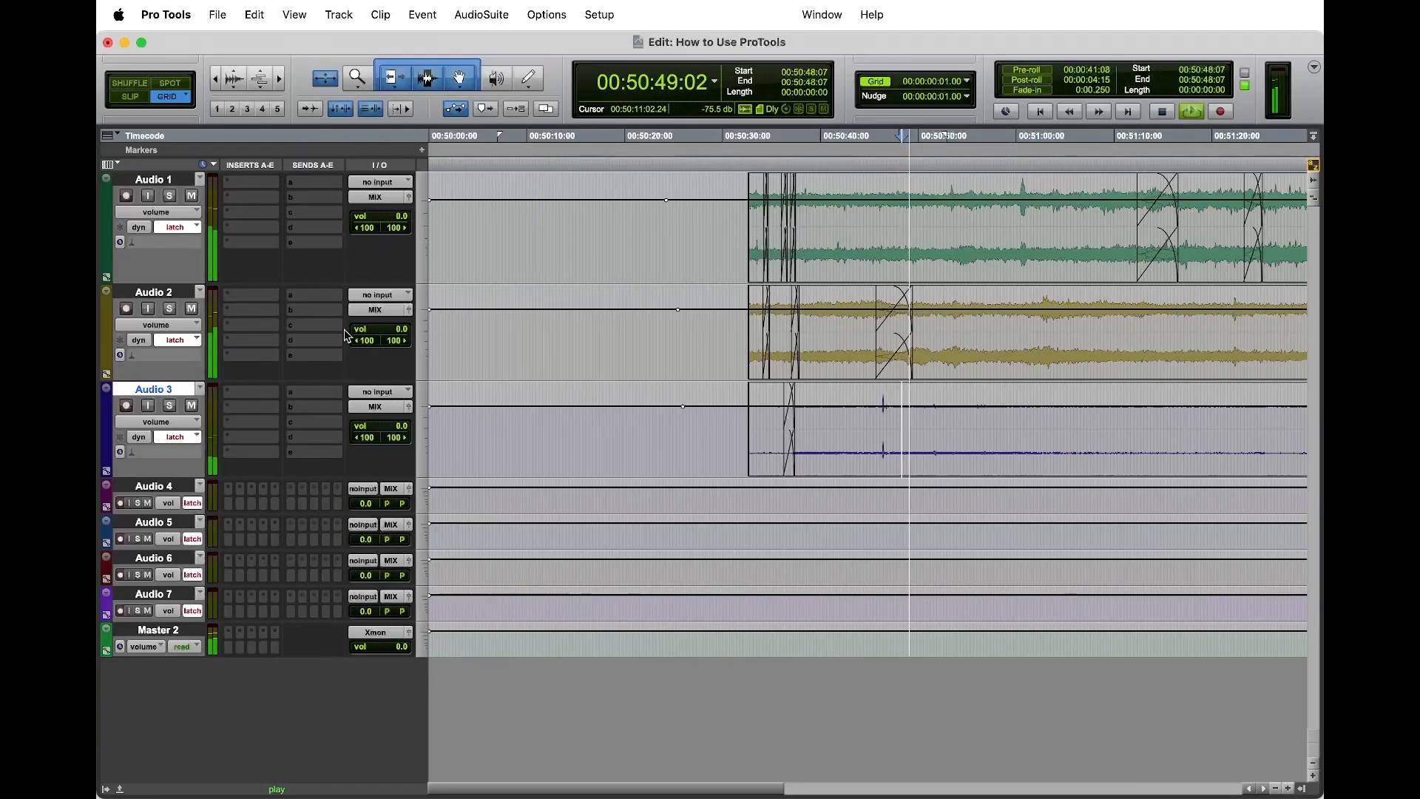
Step: Stop playback, open the Master 2 output window and play the session briefly from 00:51:00:18 on Audio 2
key(space)
click(196, 631)
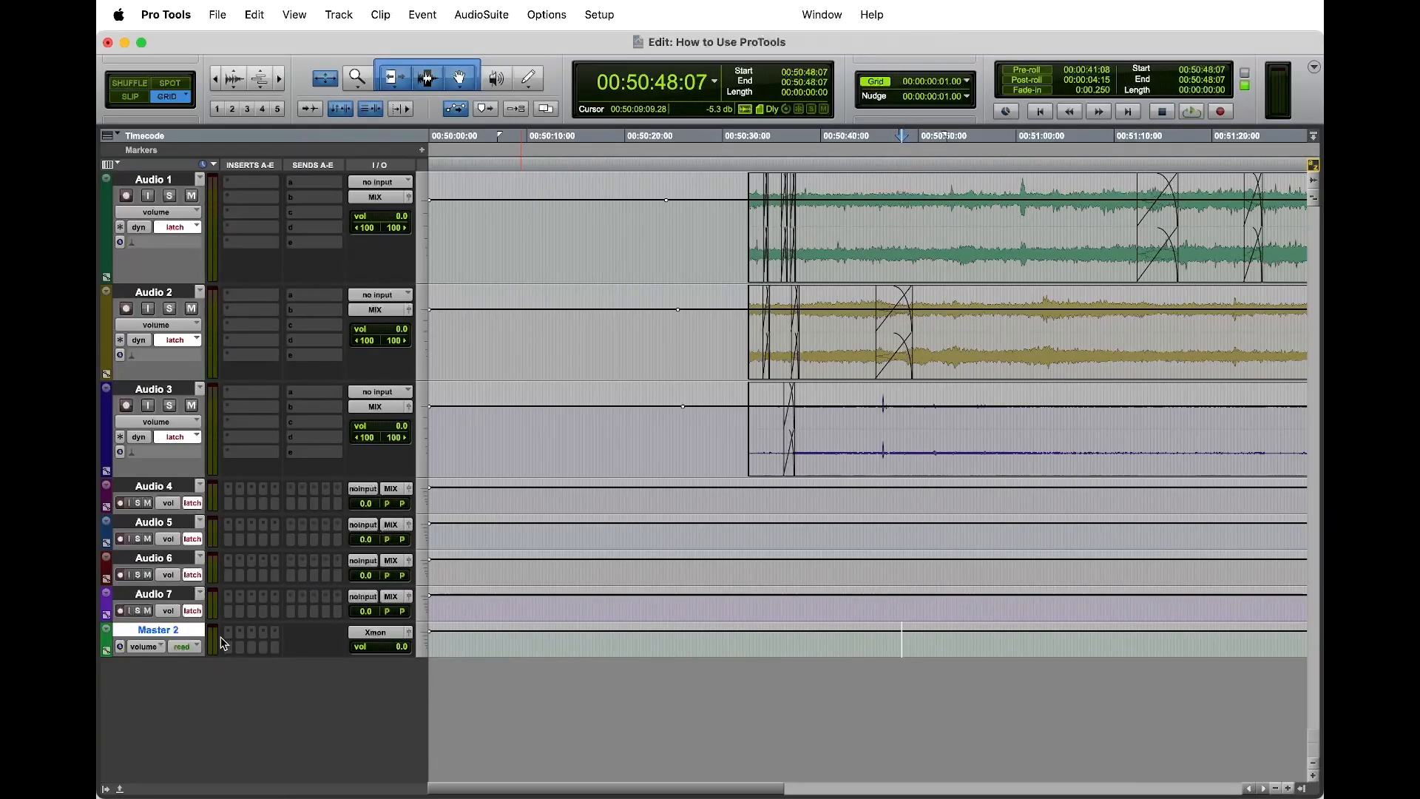
click(1023, 307)
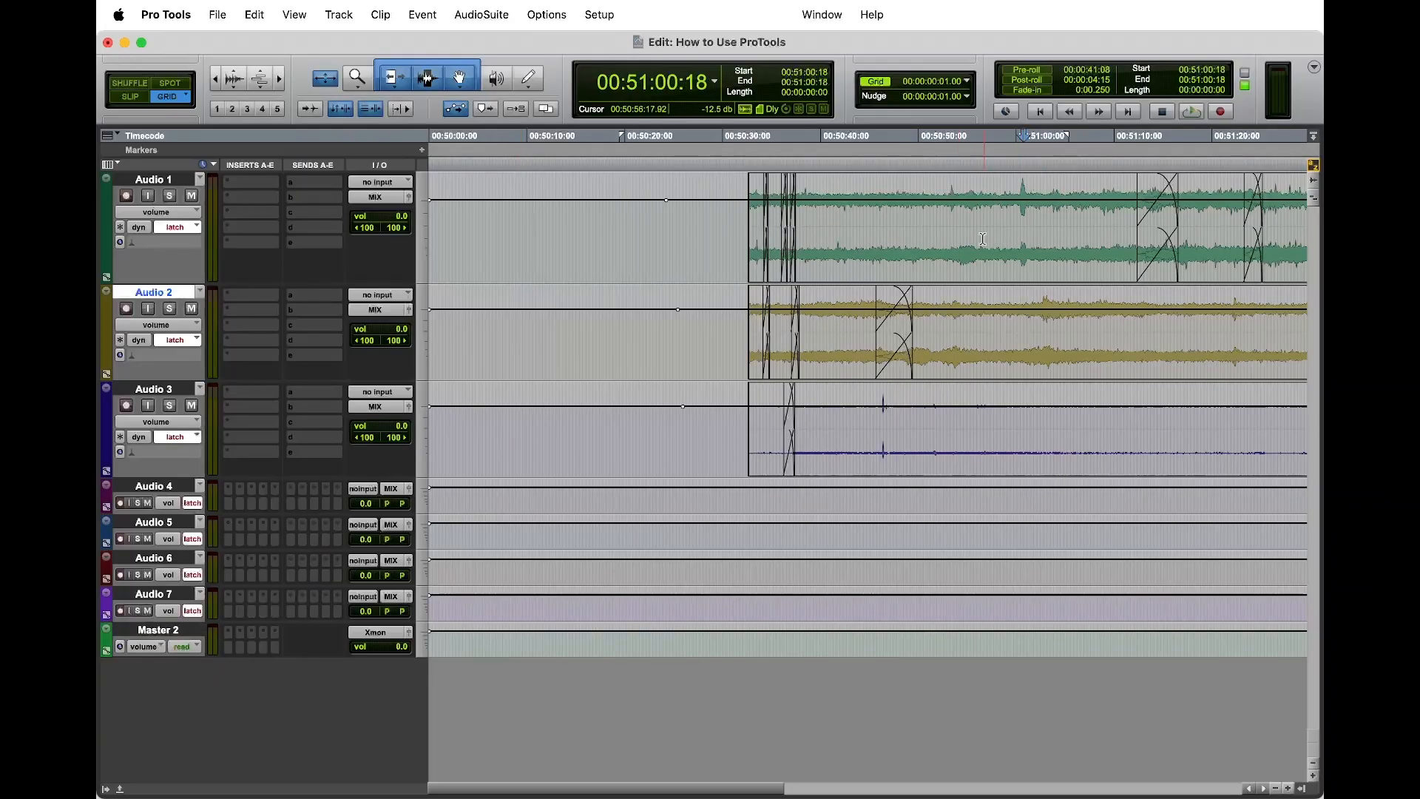
click(410, 634)
key(space)
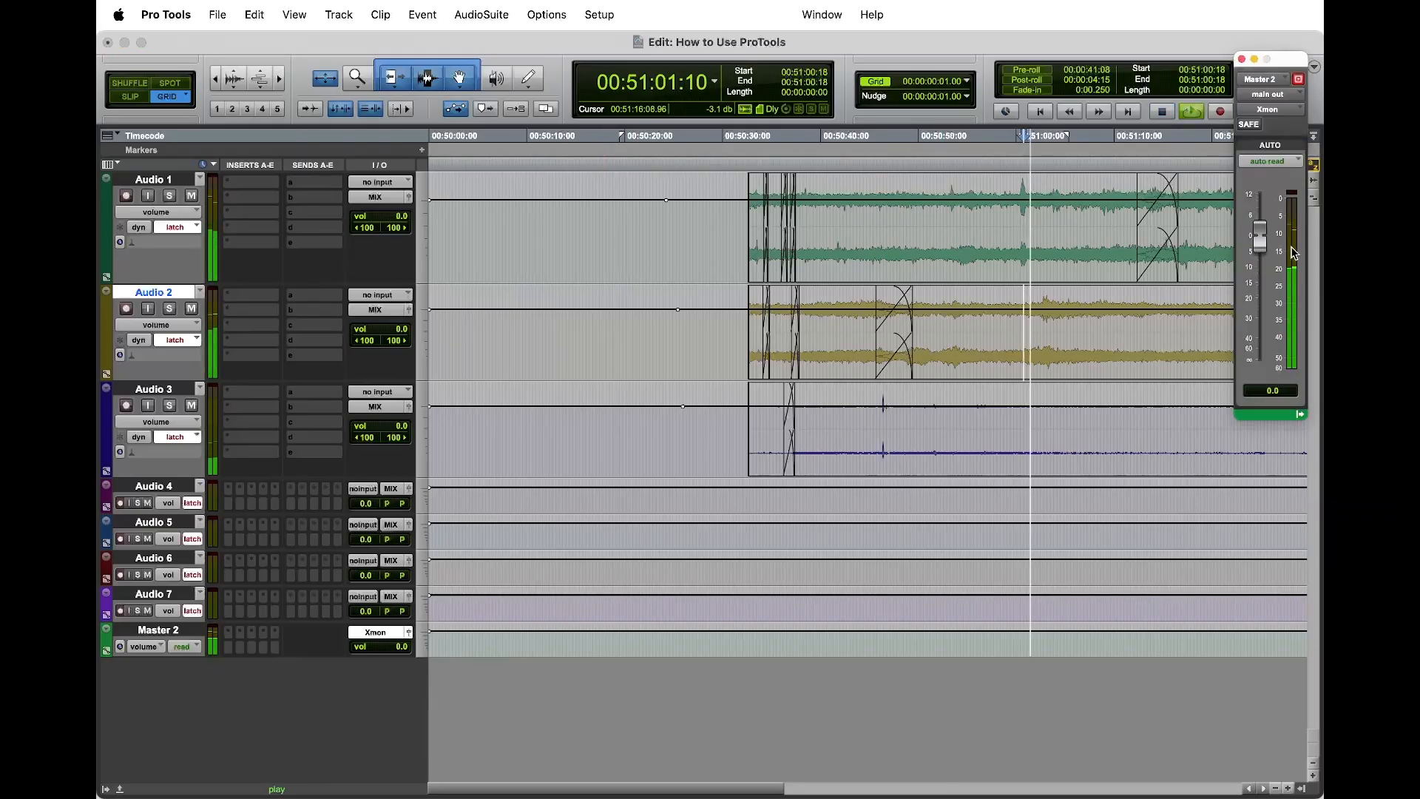
key(space)
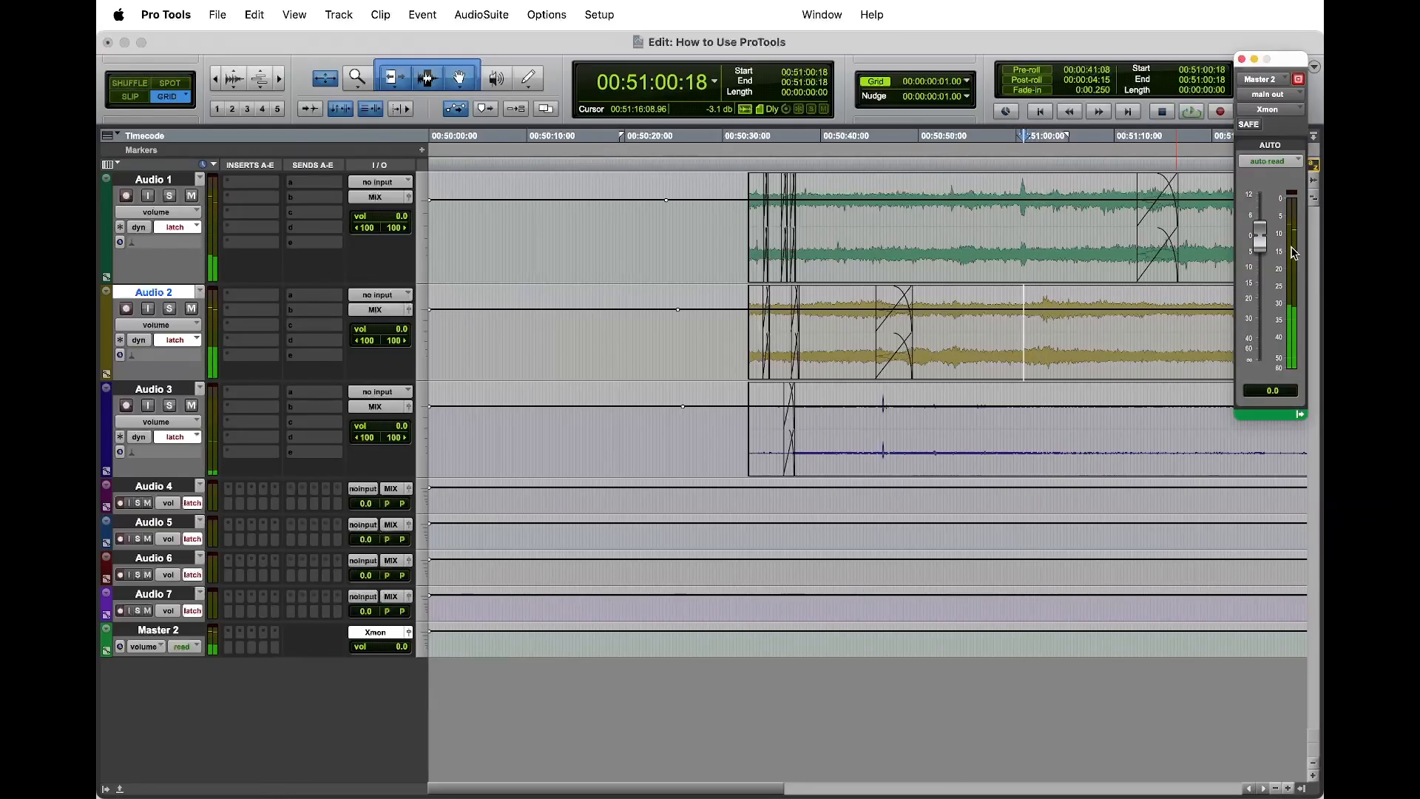
Step: Keep the Master 2 meter type at RMS and play from 00:51:00:18 to check the level on its meter
right_click(1295, 257)
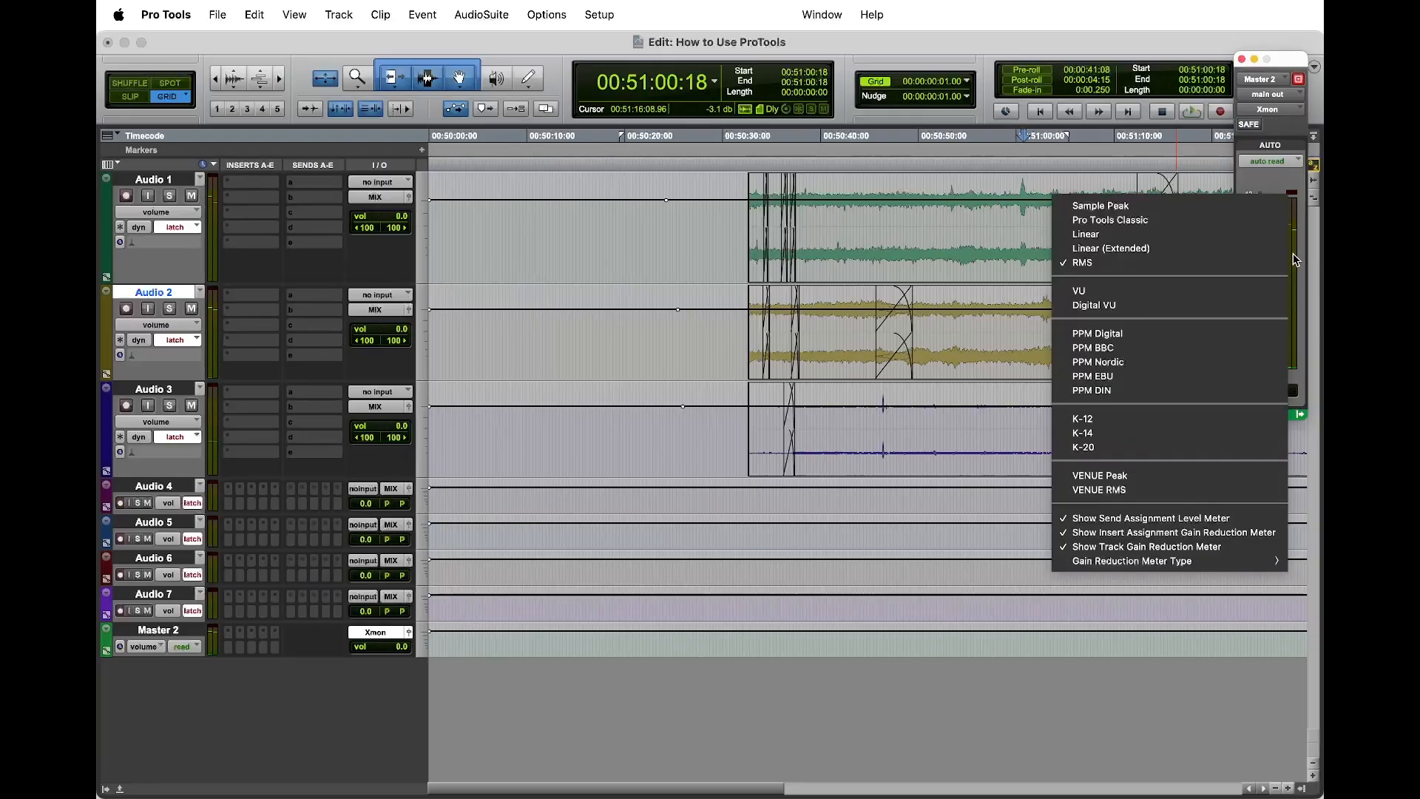
click(1085, 263)
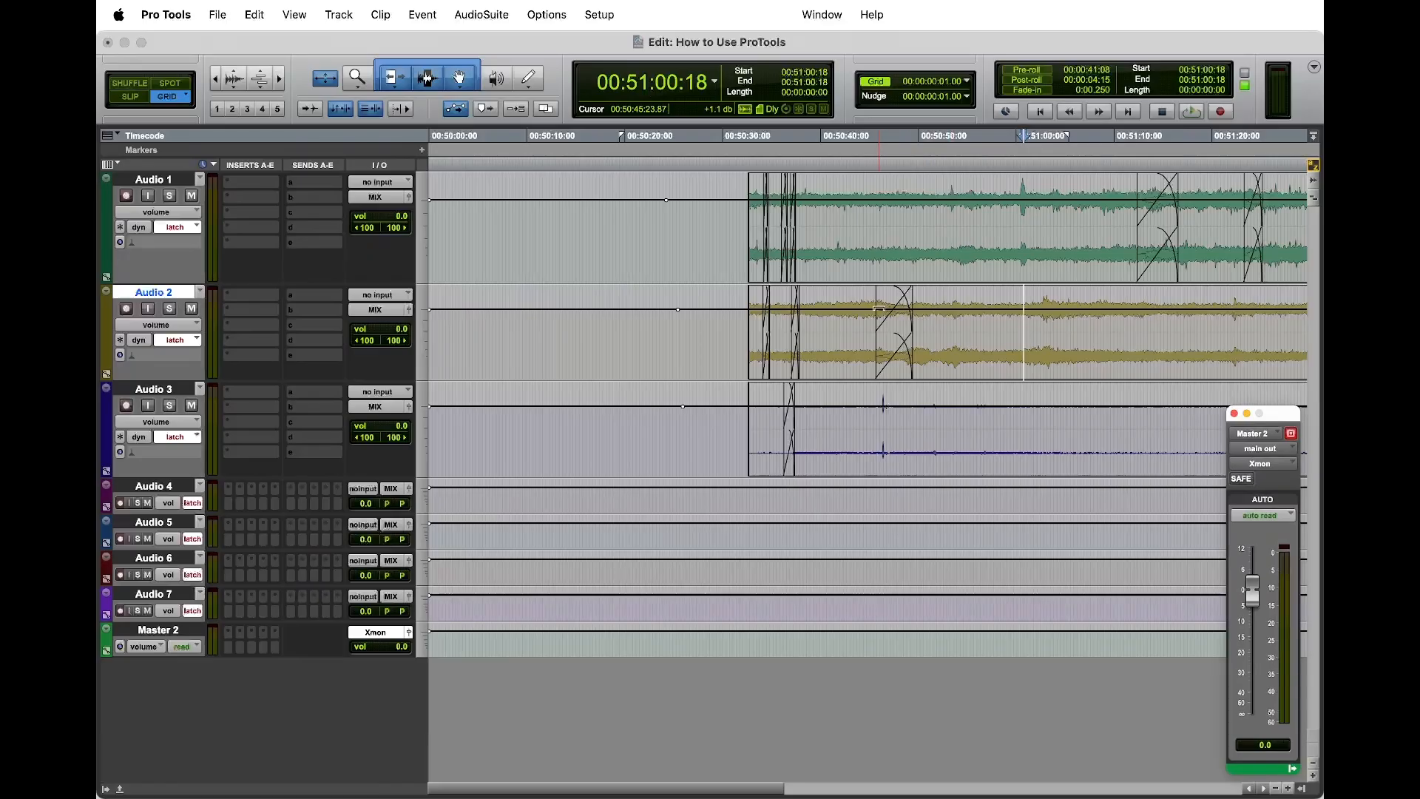
scroll(873, 312, right, 3)
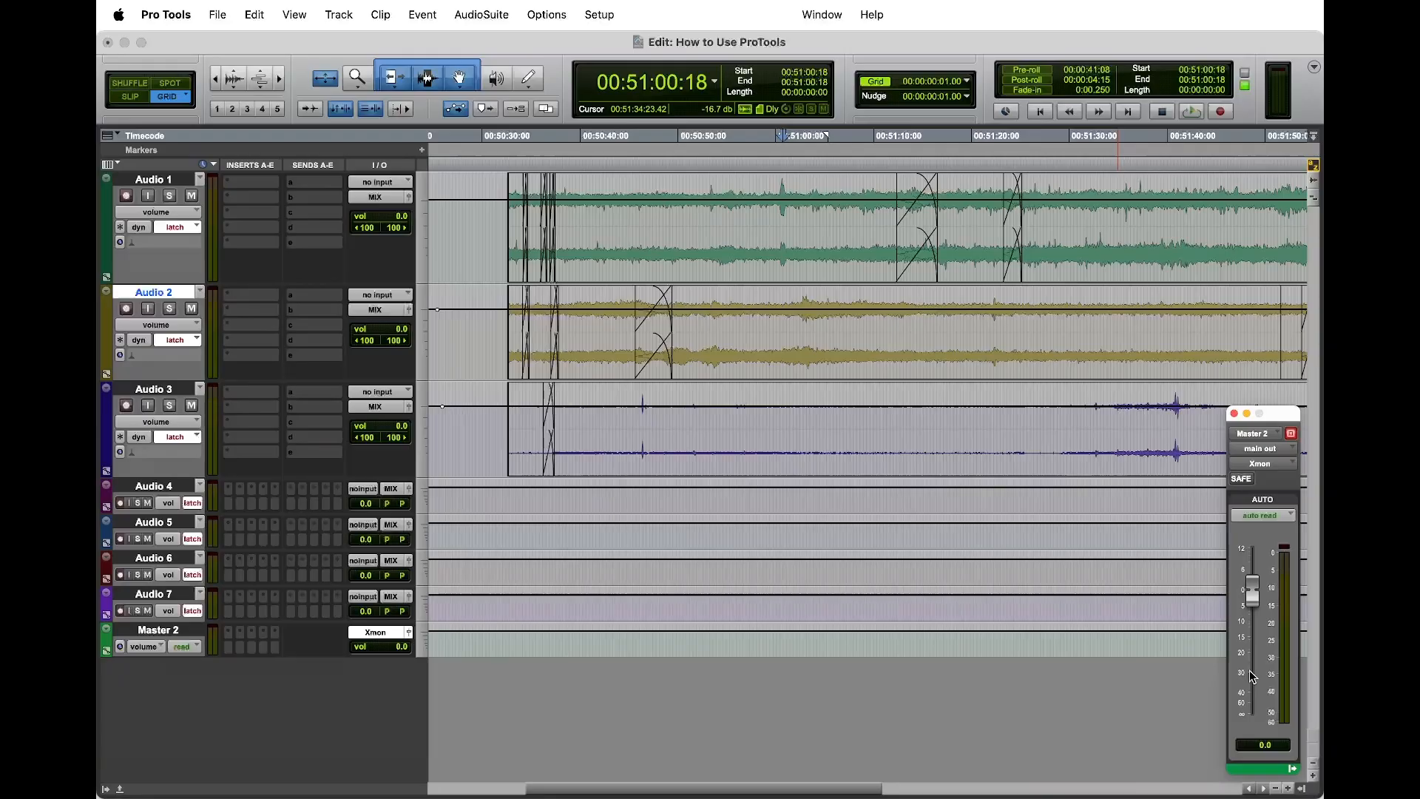
key(space)
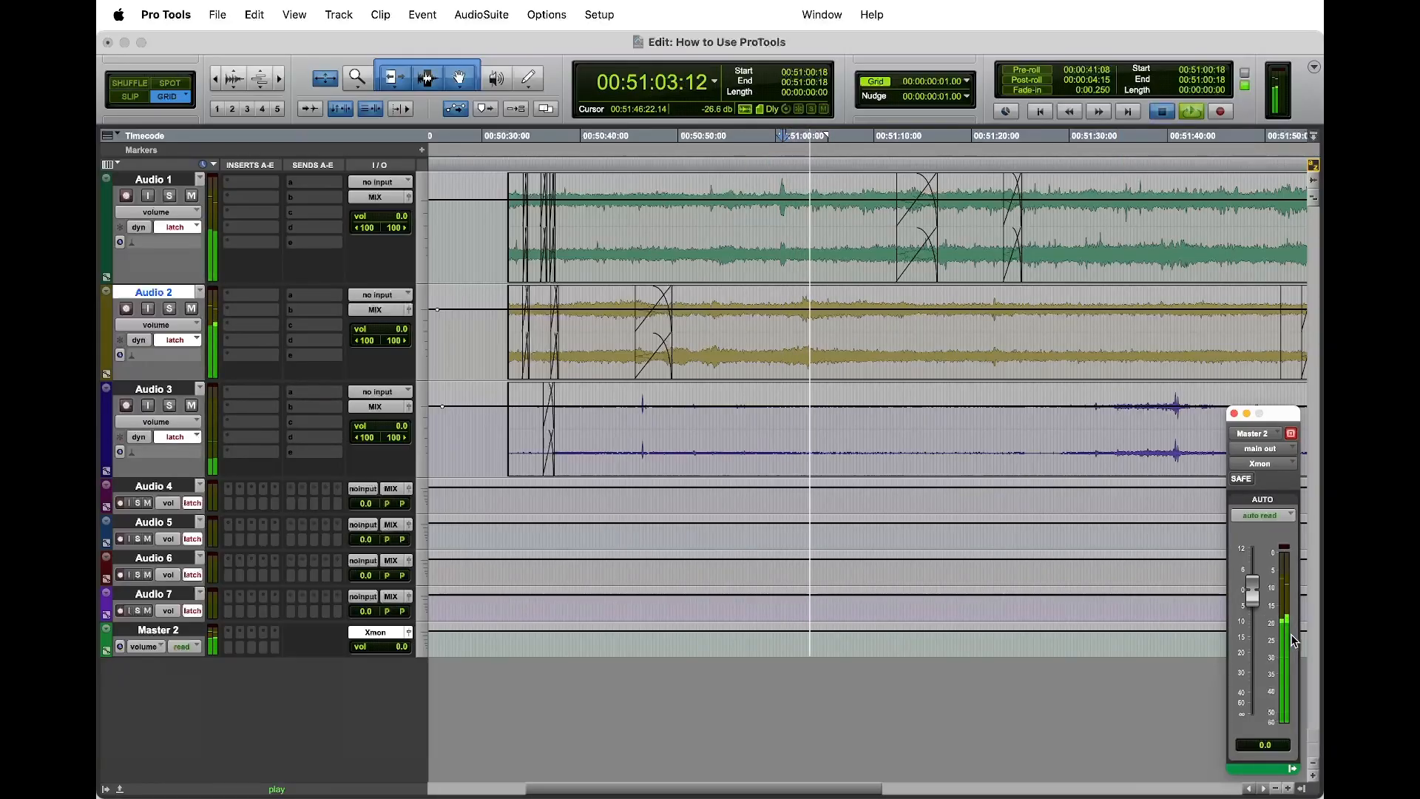
key(space)
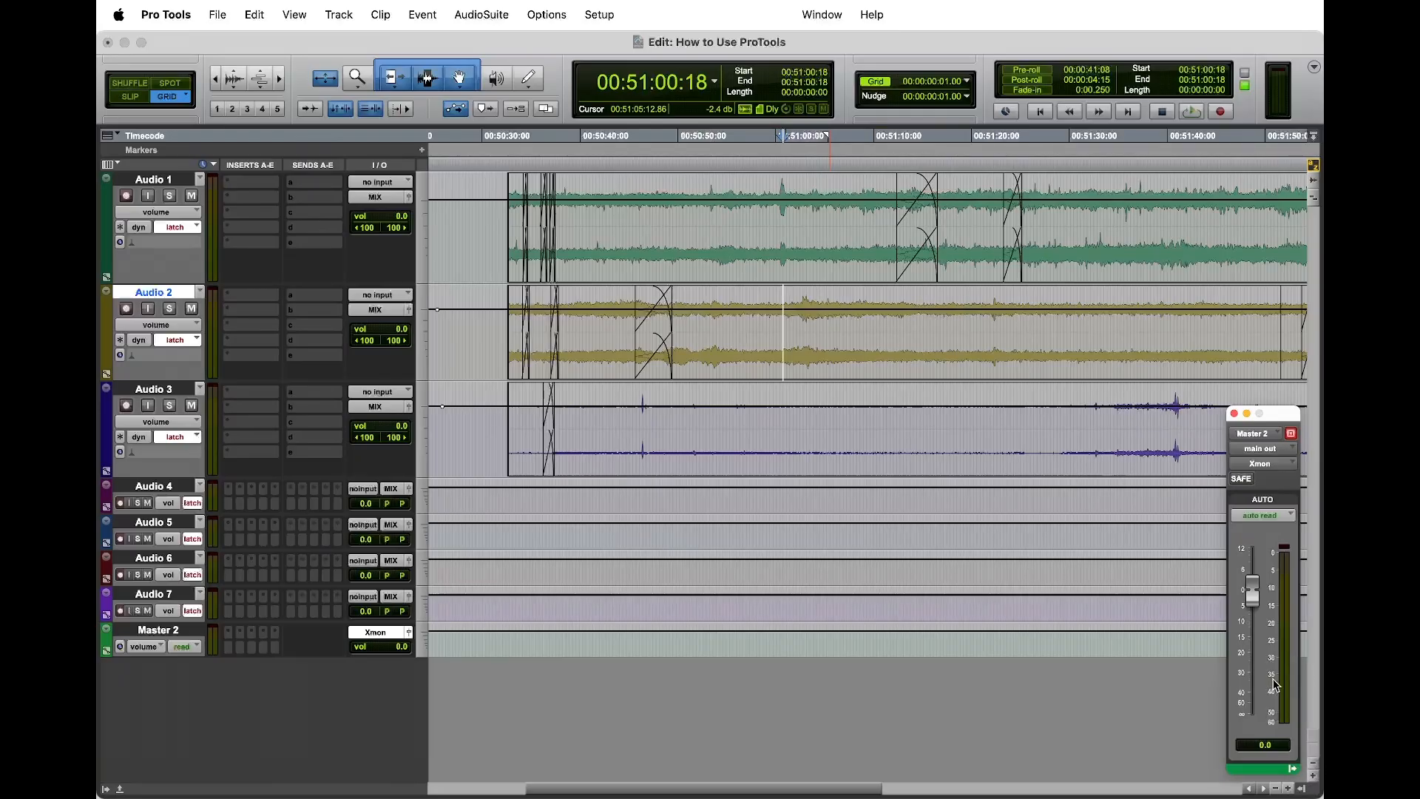
Step: Add a volume breakpoint just after the end of the clips on Audio 1, Audio 2 and Audio 3
key(super+bracketleft)
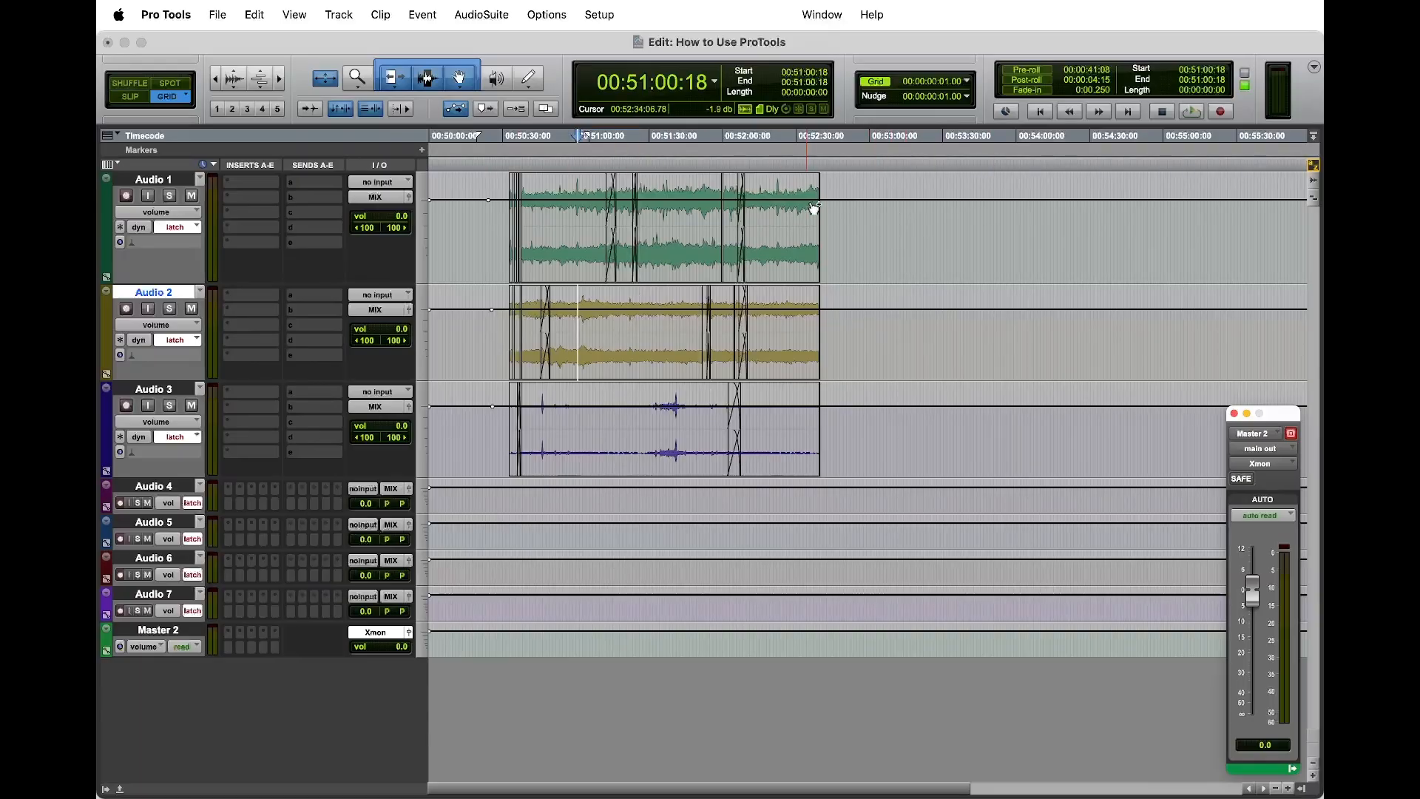
click(836, 200)
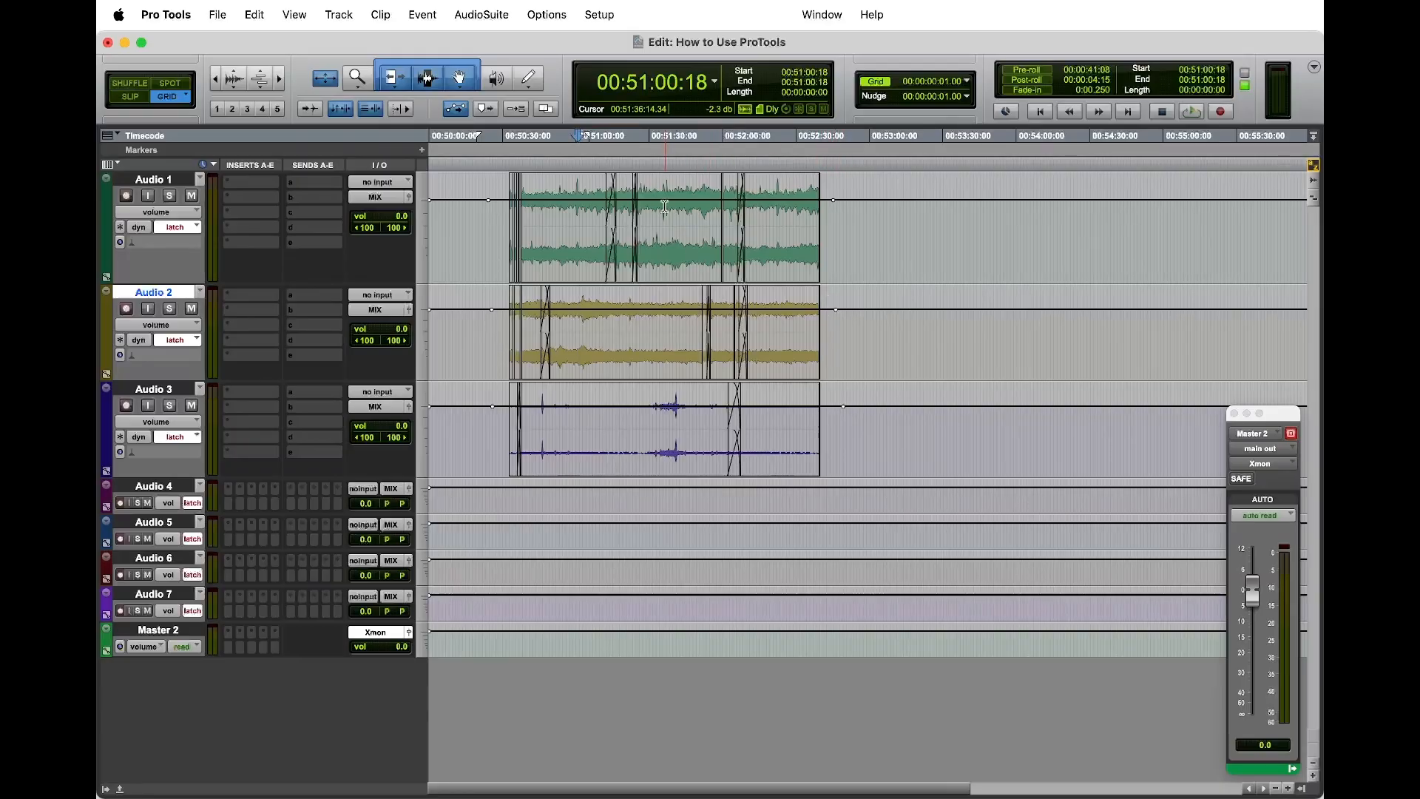
Step: Try lowering the Audio 1 volume line between its breakpoints to -13.0 dB, and undo the change
drag(653, 197, 680, 214)
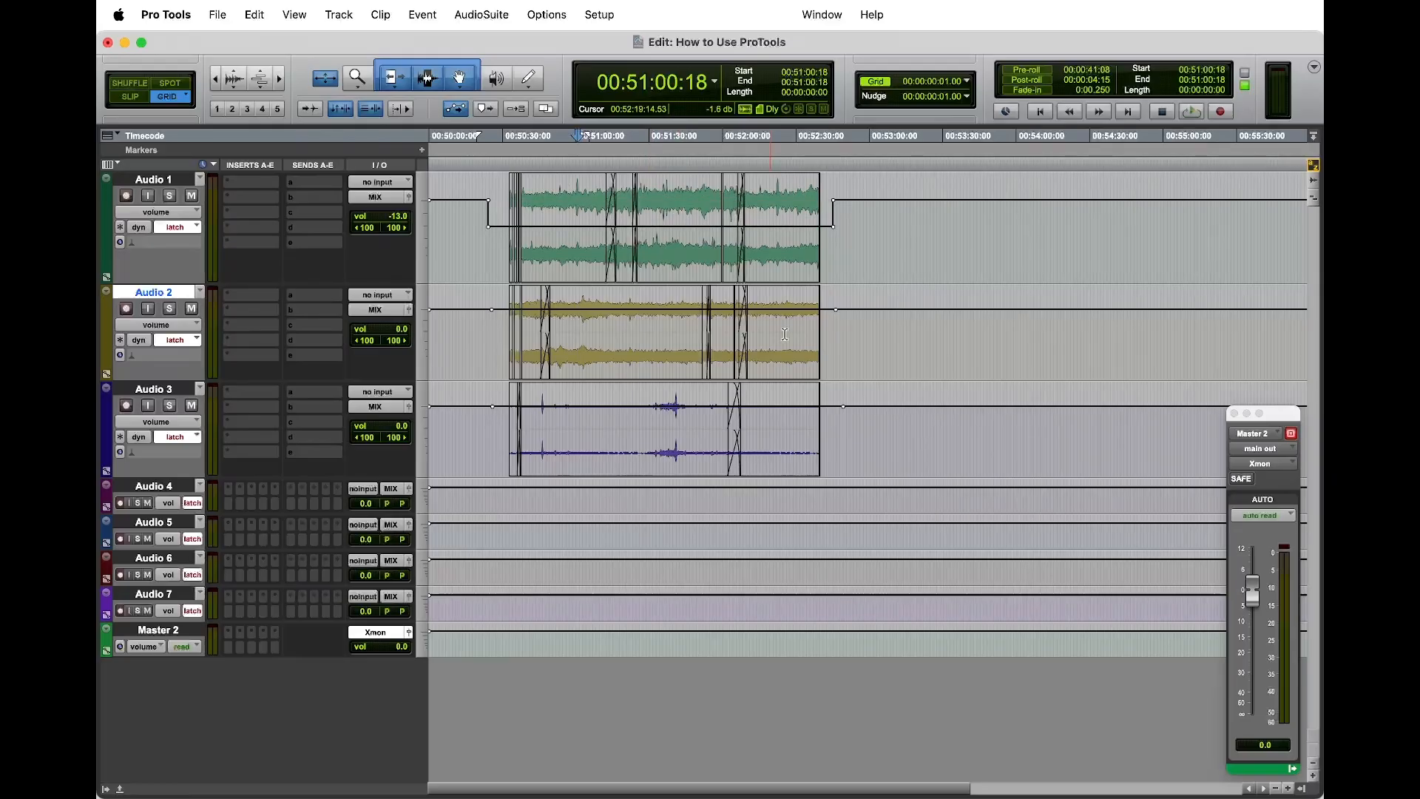
key(super+z)
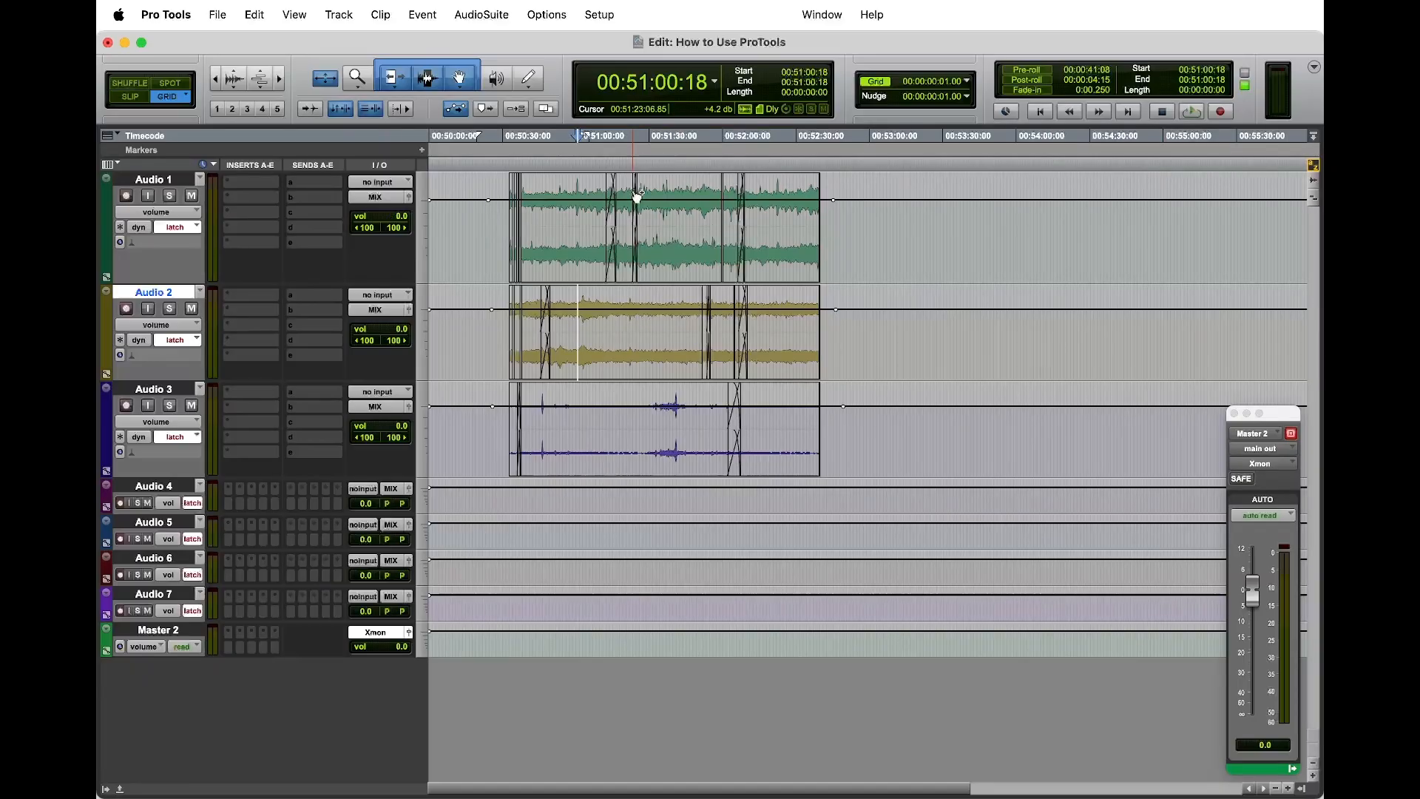
Step: Play the session from 00:51:39:16 on Audio 1 to check the level on the Master 2 meter
click(673, 237)
key(space)
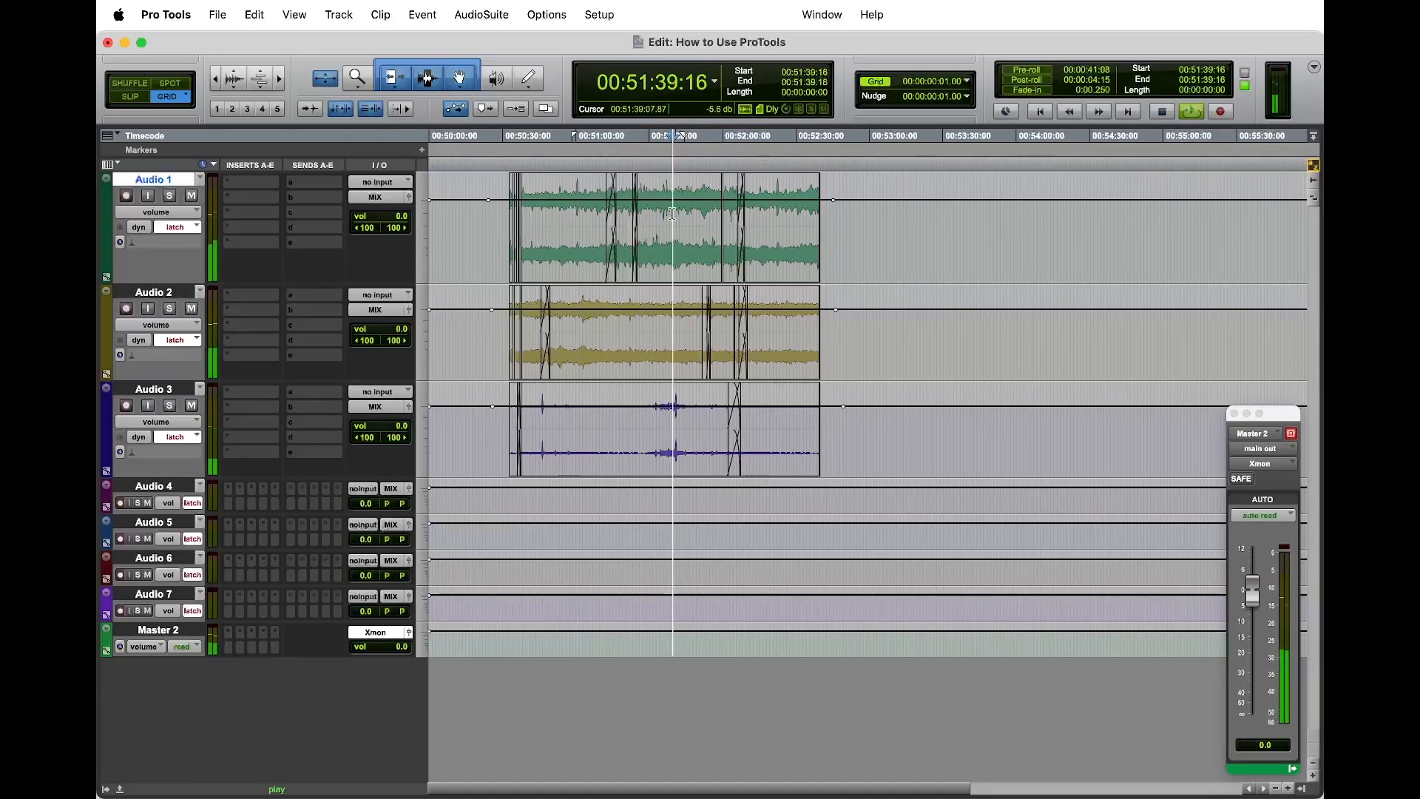
key(space)
click(1289, 631)
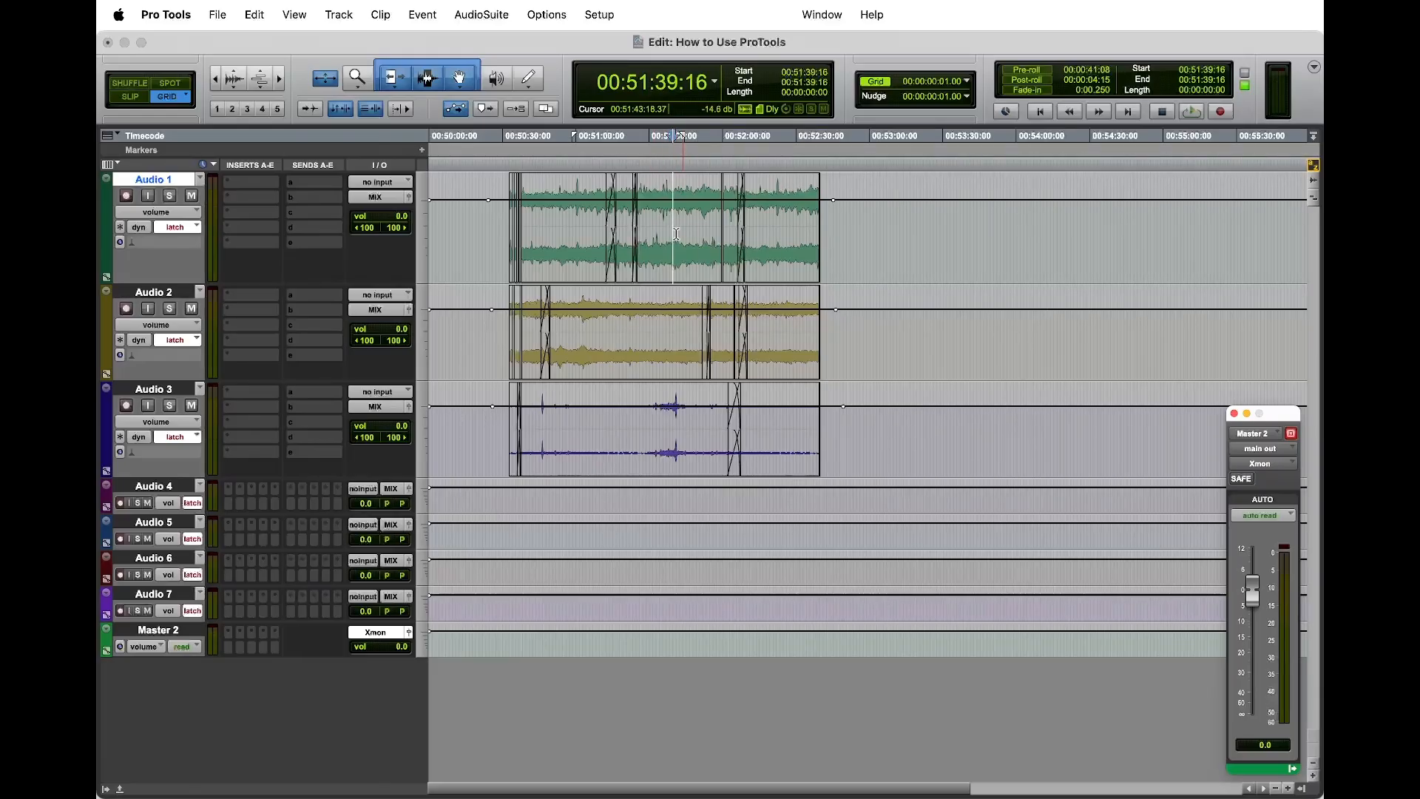
Step: Try volume levels of -10.2 dB on Audio 1 and -10.5 dB on Audio 2, play from 00:51:33:21, and undo both changes
drag(614, 188, 625, 205)
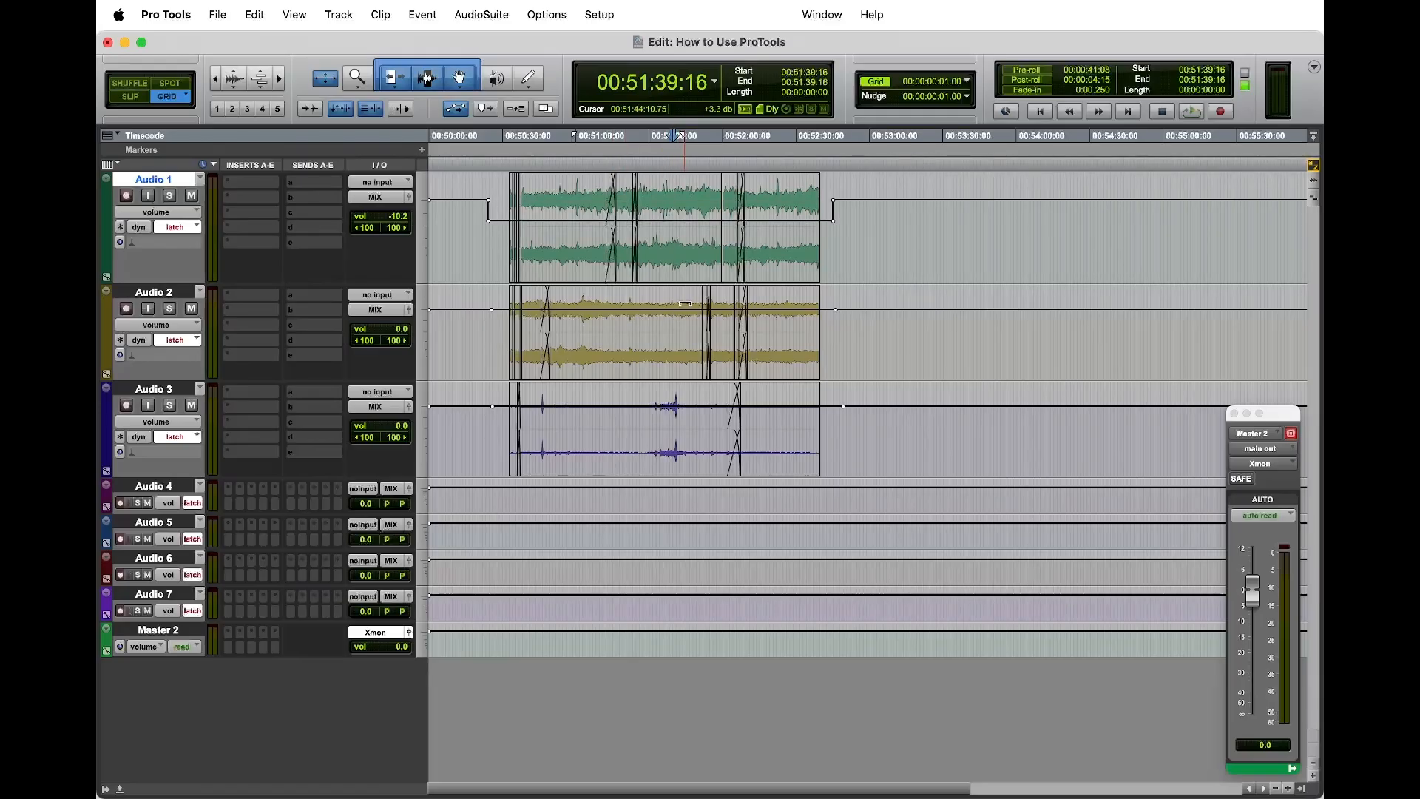
drag(684, 303, 667, 318)
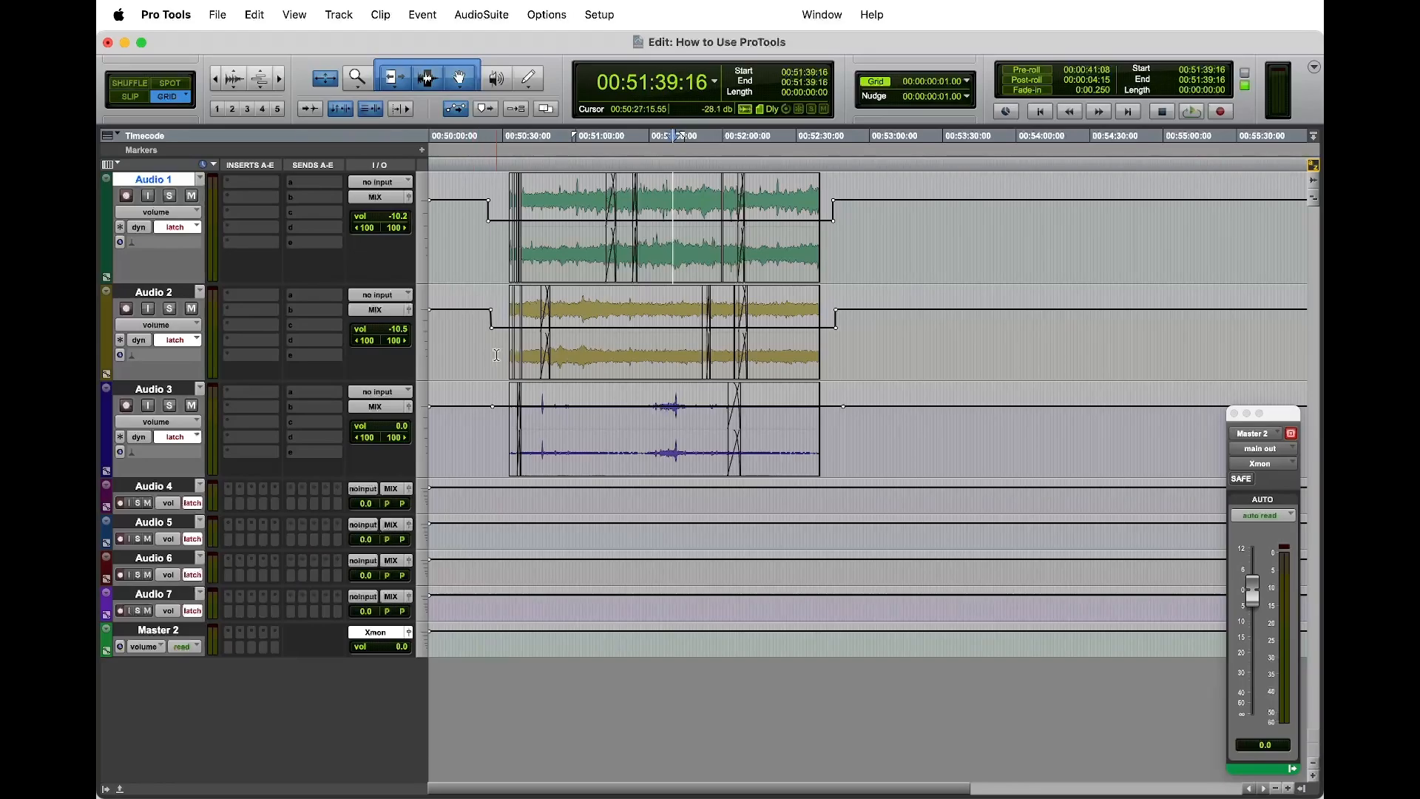
click(660, 355)
key(space)
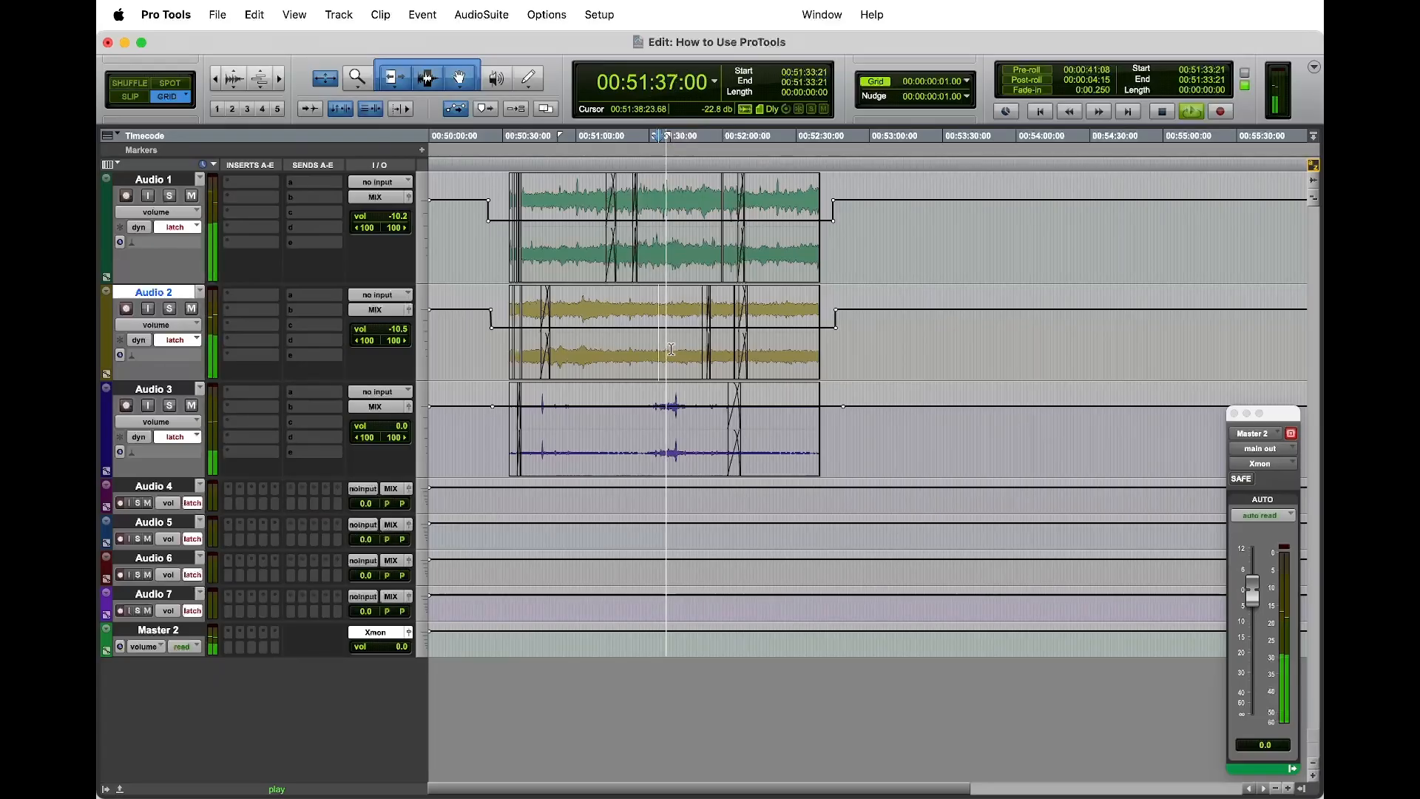
key(space)
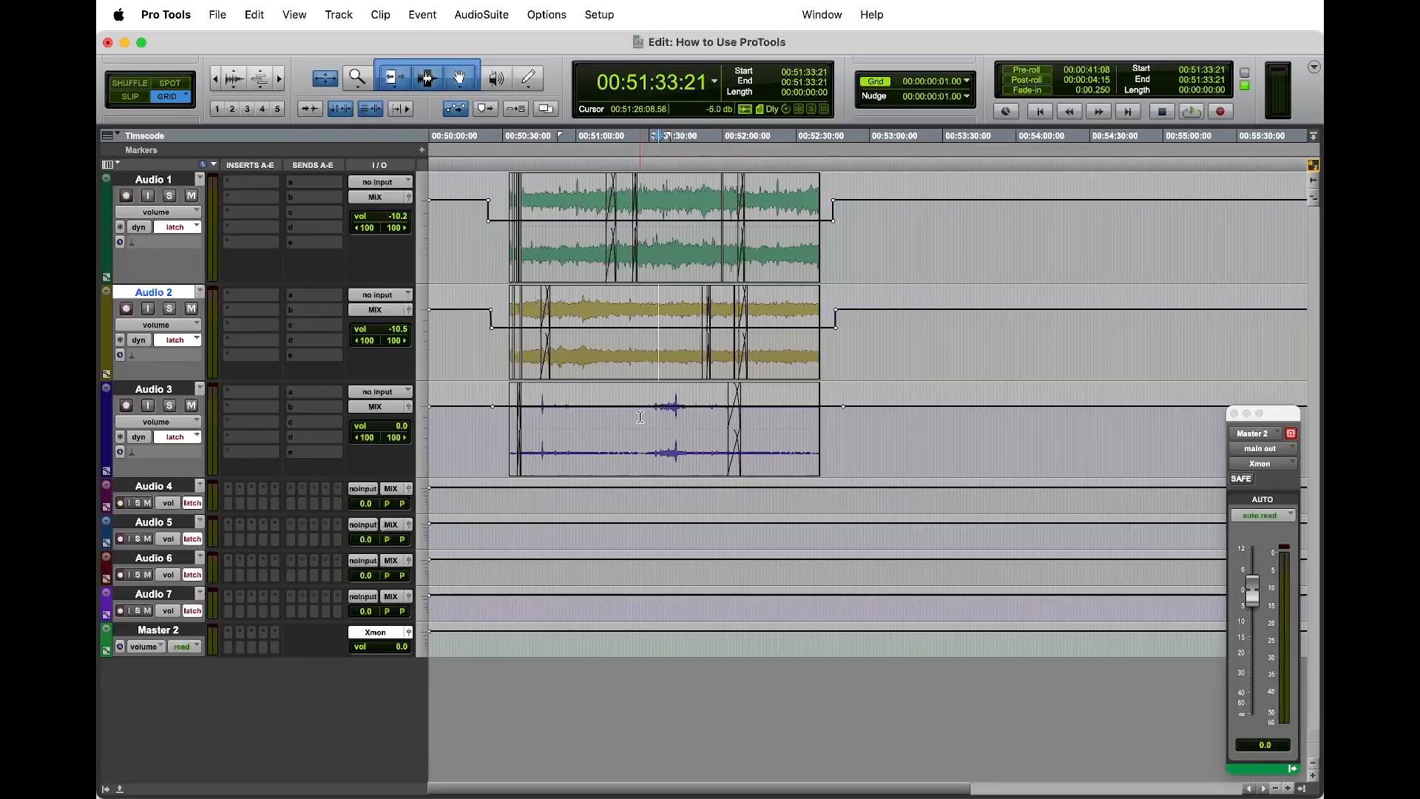
click(1110, 436)
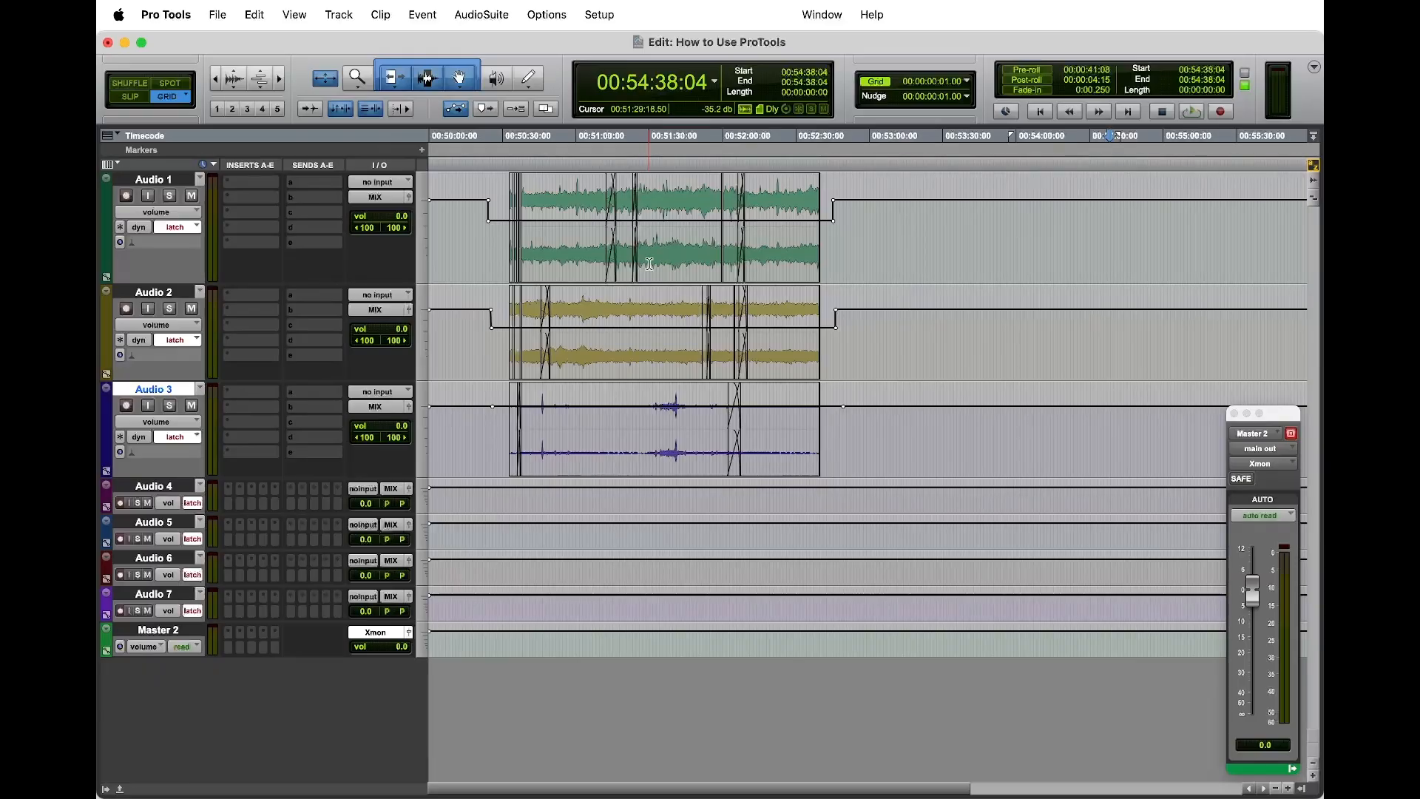
key(super+z)
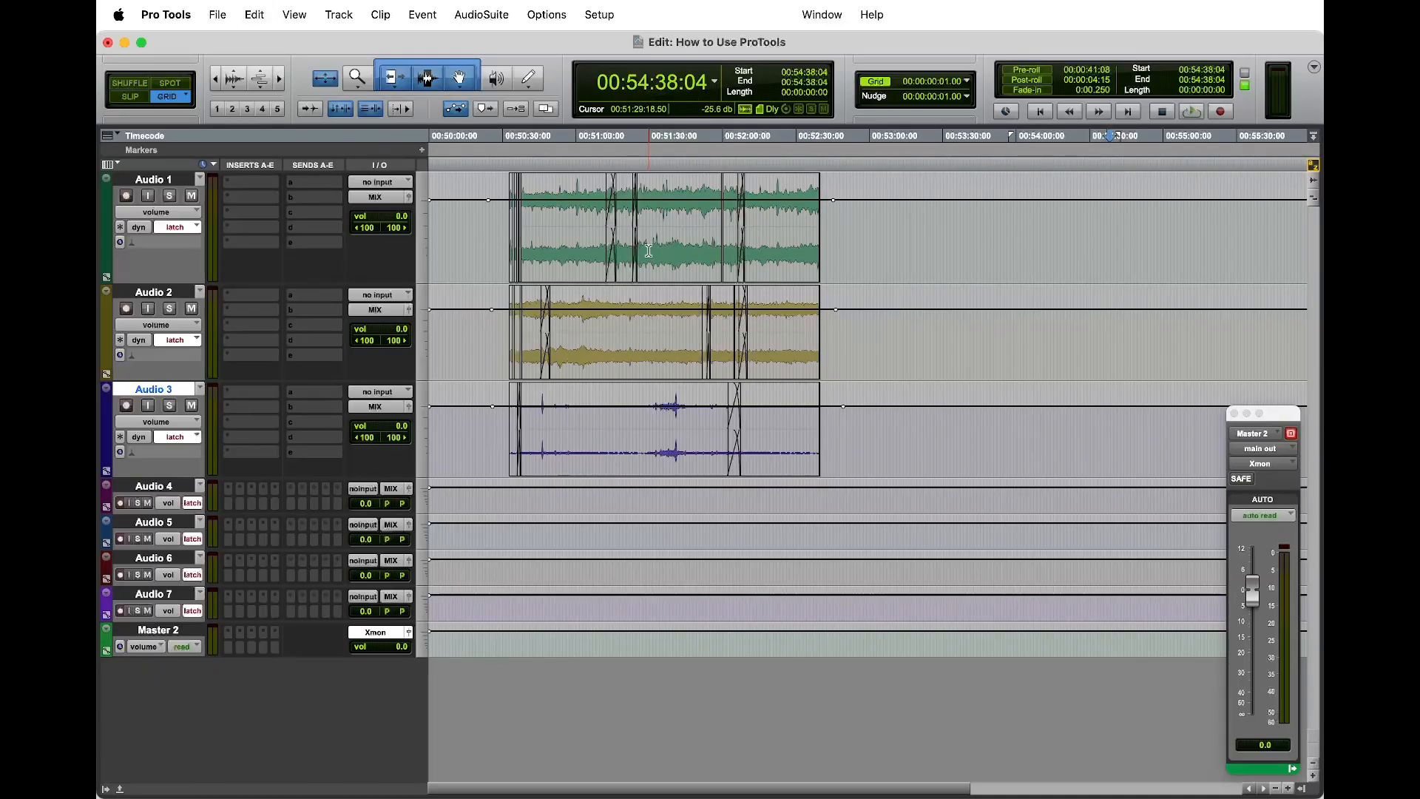
Step: Lower the volume between the breakpoints during playback to -14.2 dB on Audio 1, -22.7 dB on Audio 2 and -1.4 dB on Audio 3
click(636, 245)
key(space)
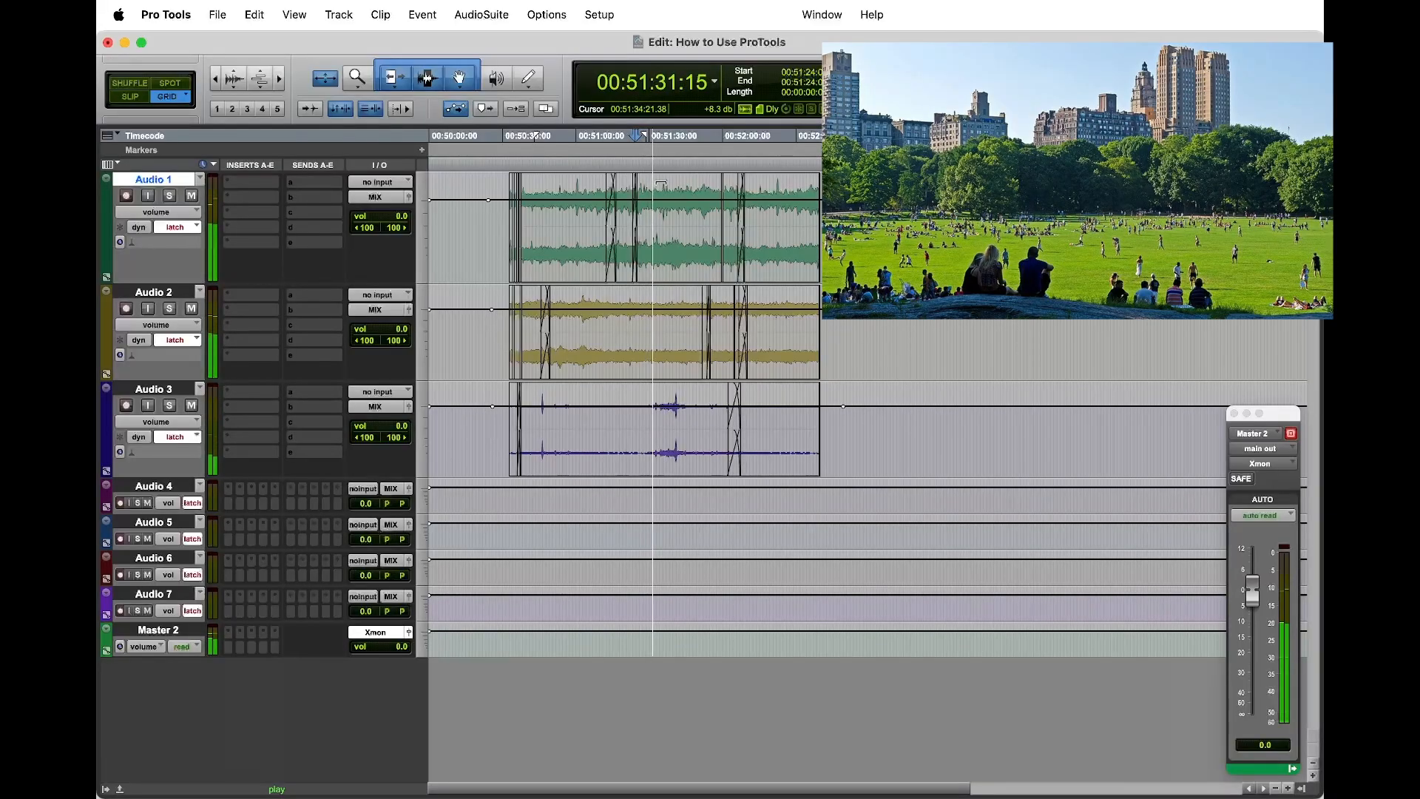
drag(661, 181, 662, 198)
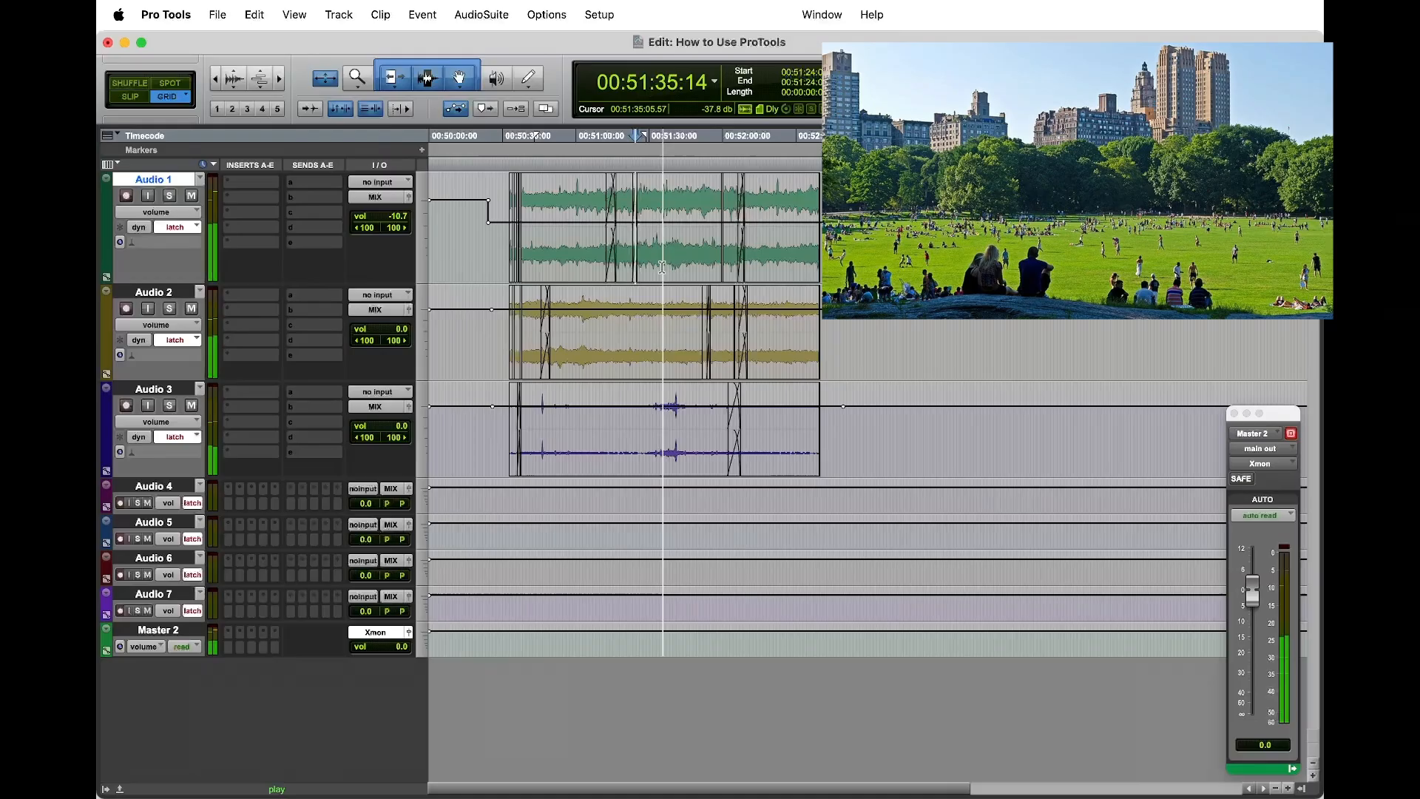
drag(665, 296, 666, 322)
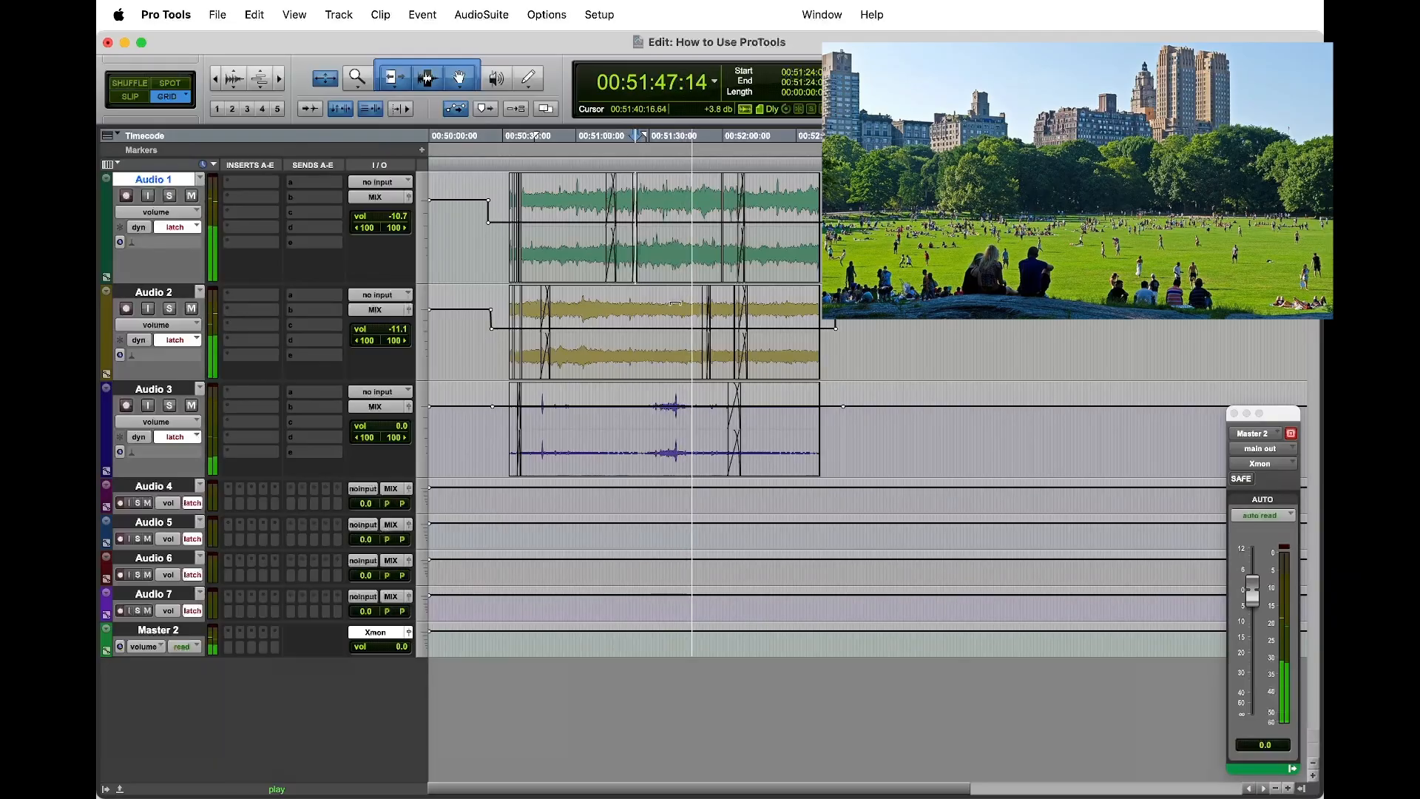
drag(675, 303, 675, 315)
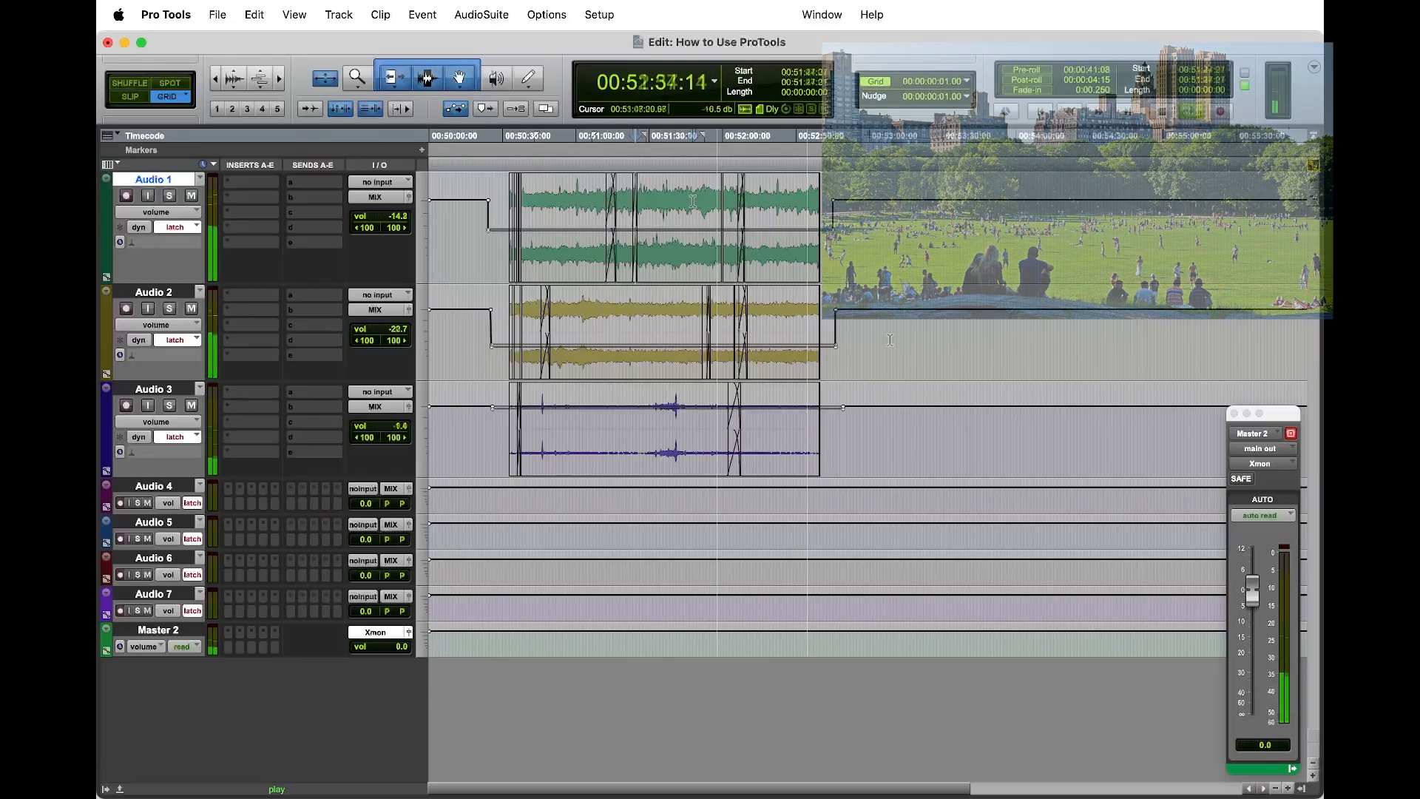
key(space)
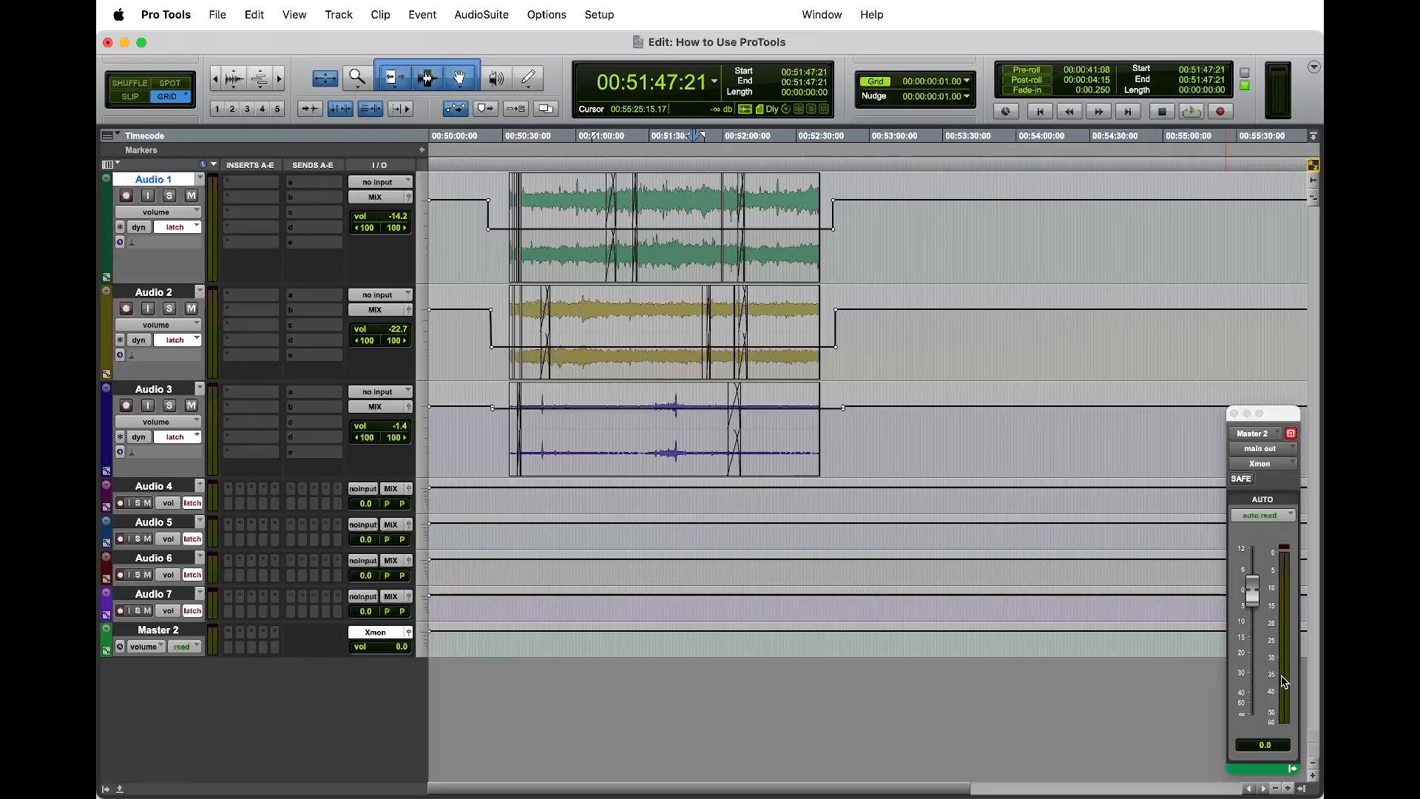
Step: Play the session from 00:51:47:21 to check the rebalanced ambience, and return to 00:50:51:05 on Audio 1
key(space)
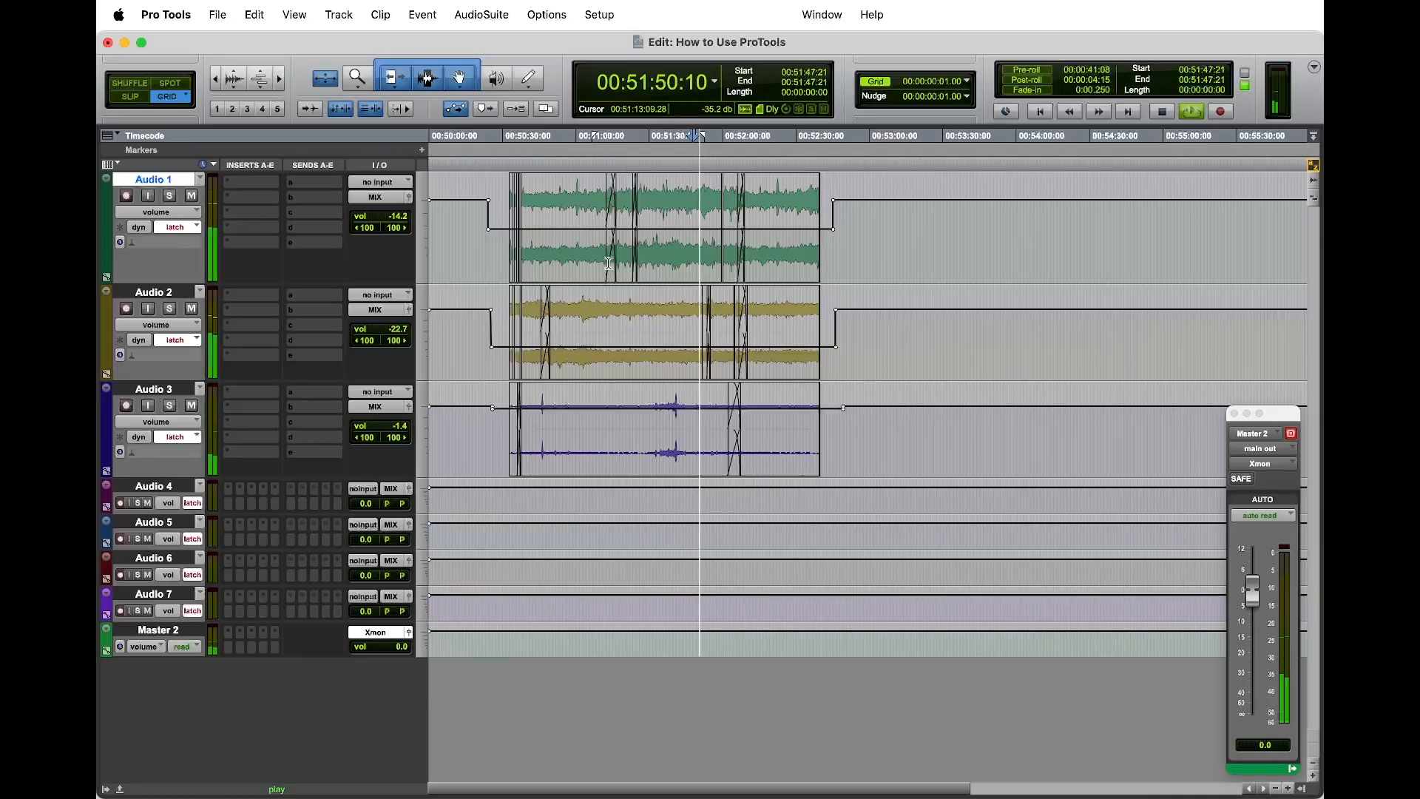
key(space)
click(554, 217)
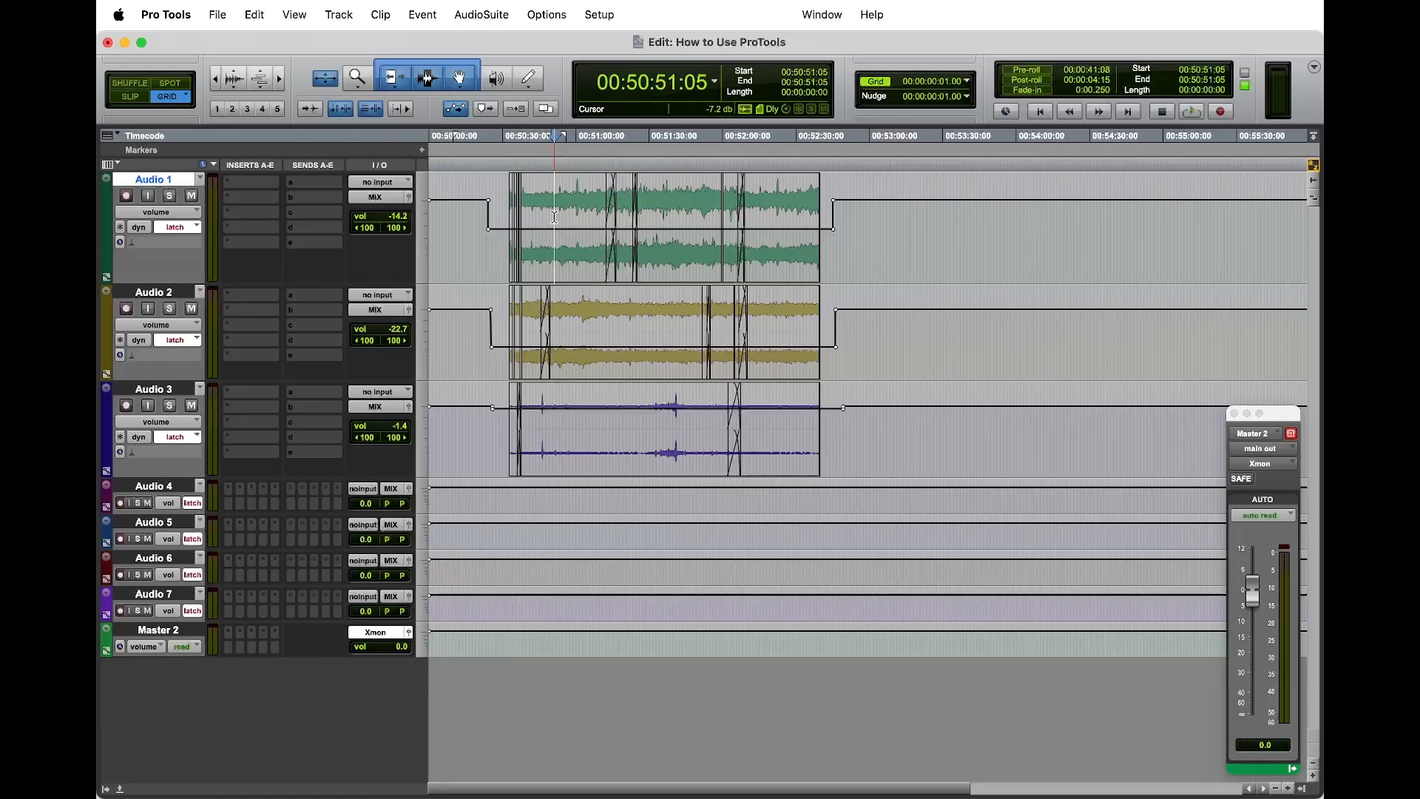
Step: Create a marker named PC at 00:51:38:07 on the Markers ruler
click(669, 249)
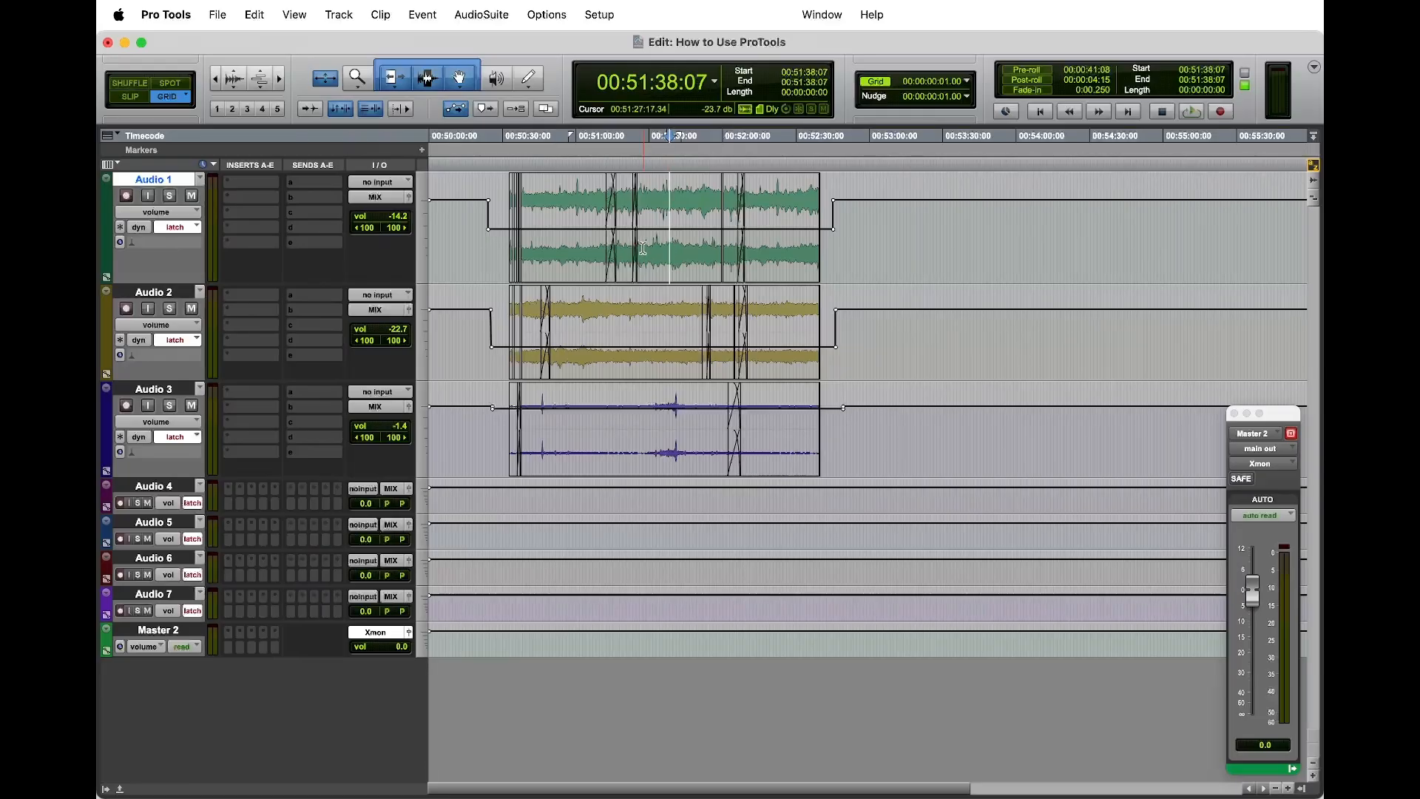
click(422, 150)
text(PC)
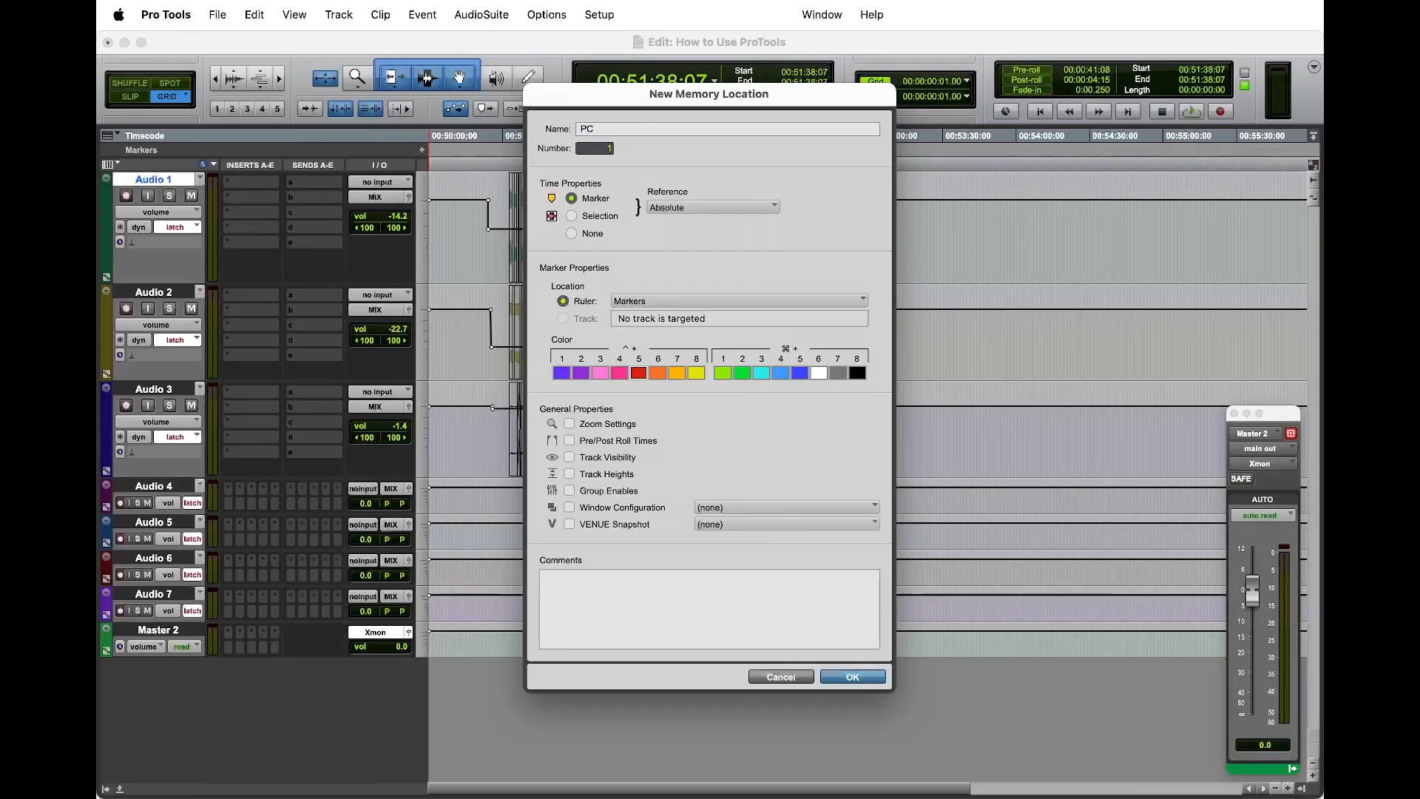
key(Return)
Step: Try adding volume breakpoints near the PC marker on Audio 1 to 3 and ramping Audio 1 down to -28.2 dB, and undo them
drag(692, 229, 666, 432)
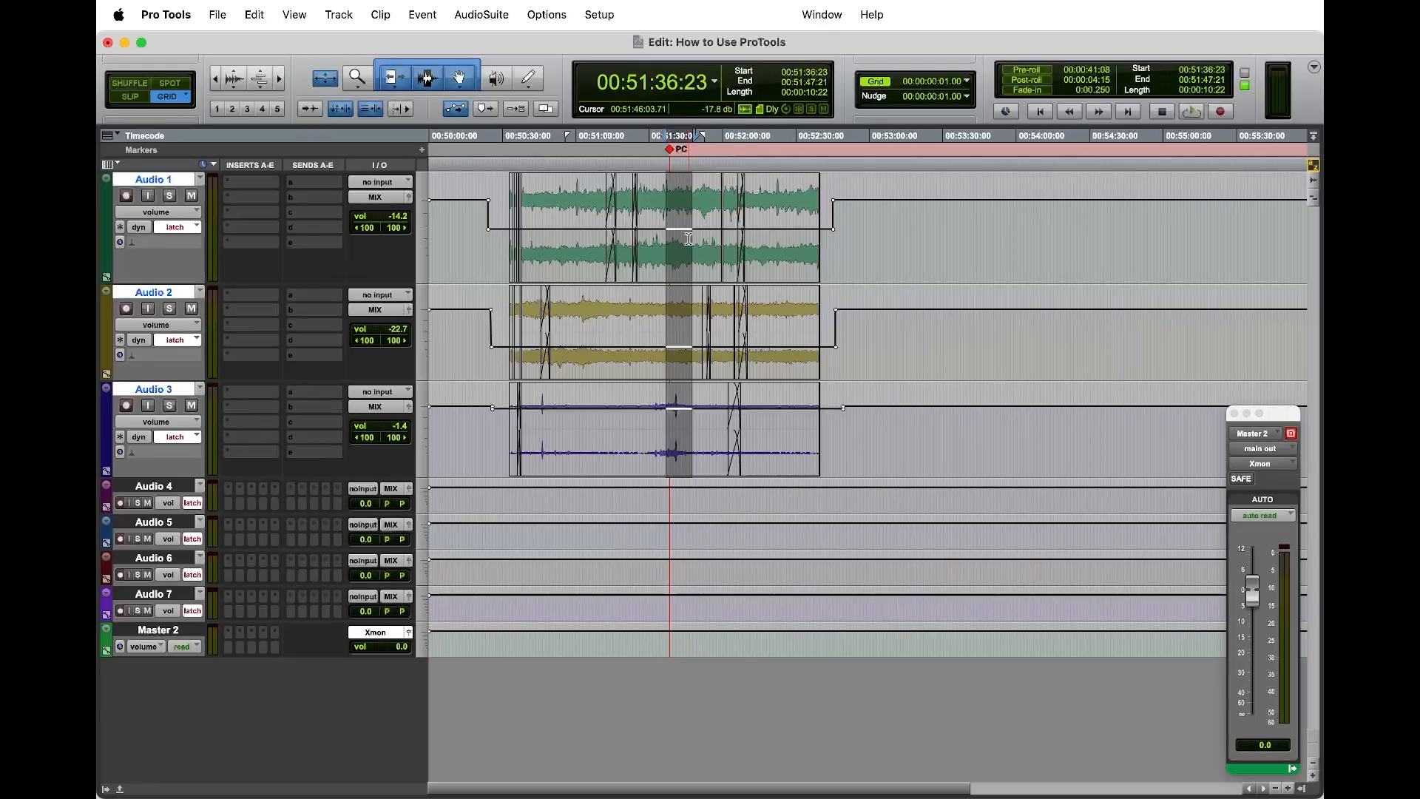
click(689, 239)
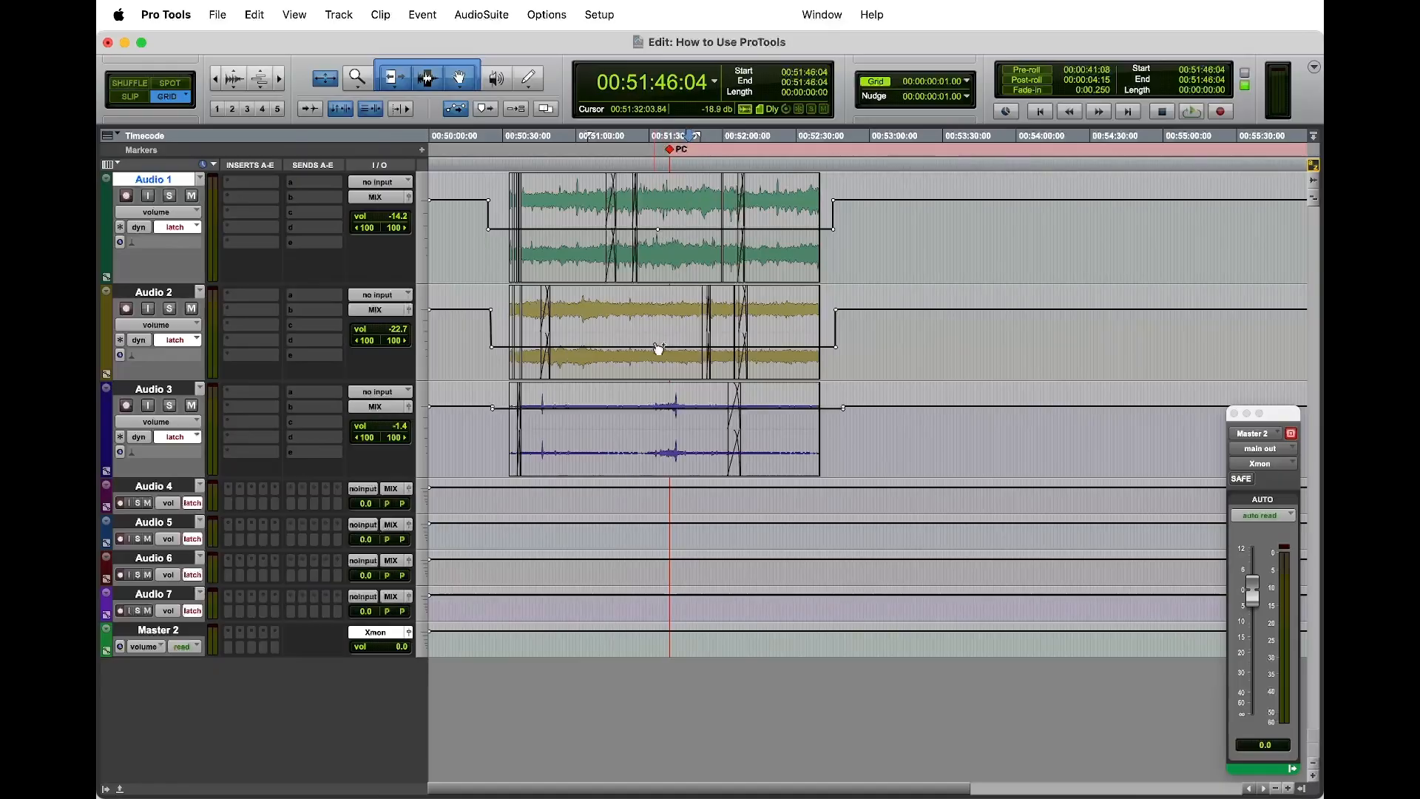
key(super+z)
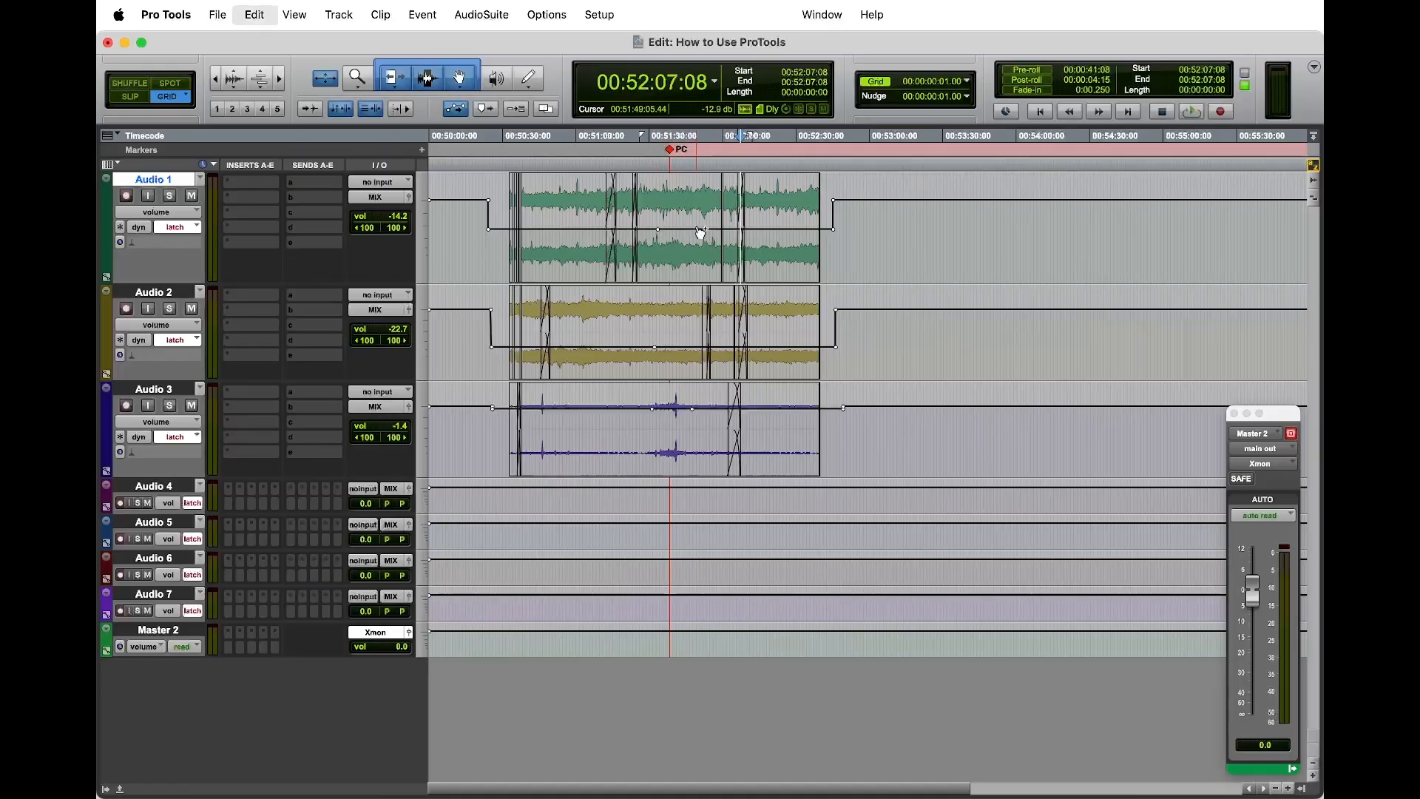
drag(722, 178, 729, 200)
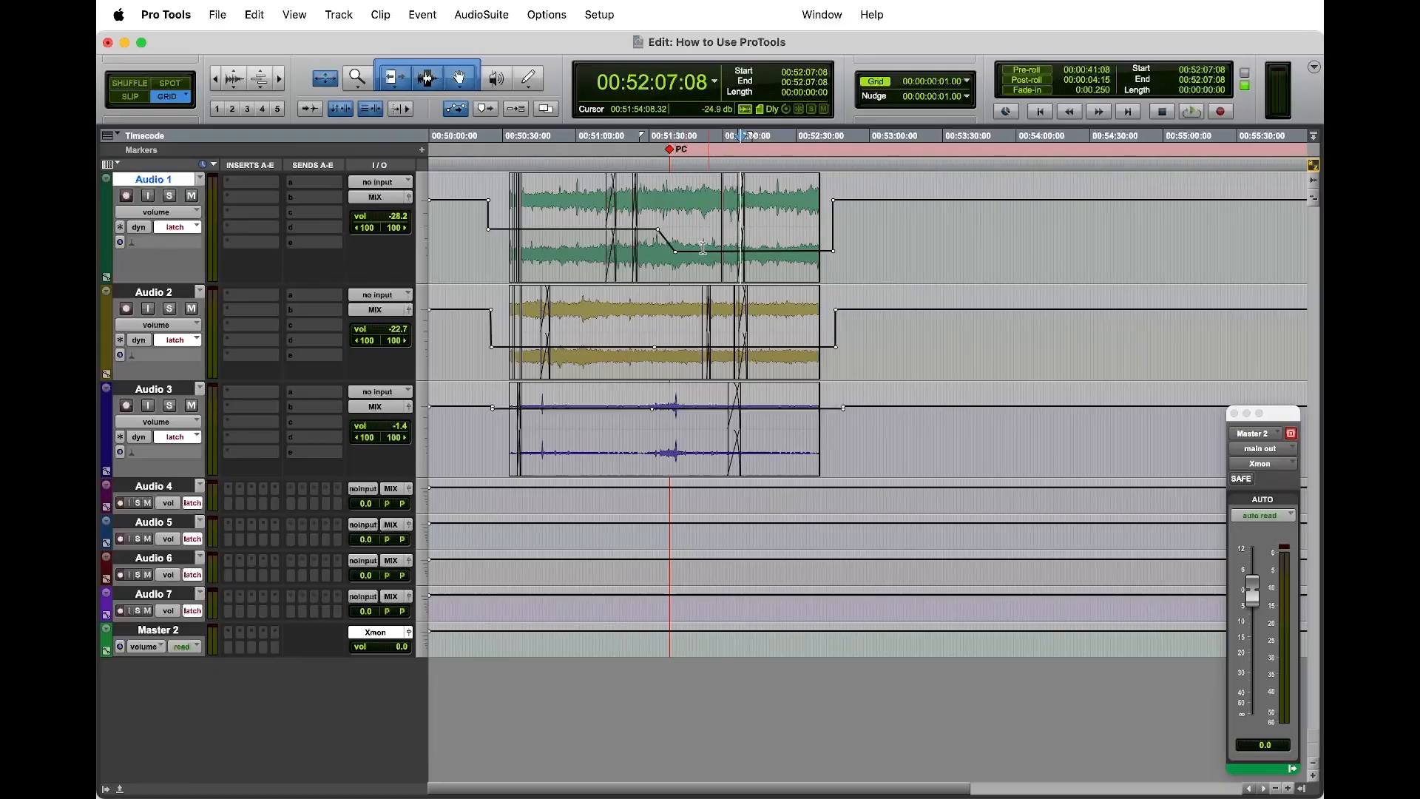
key(super+z)
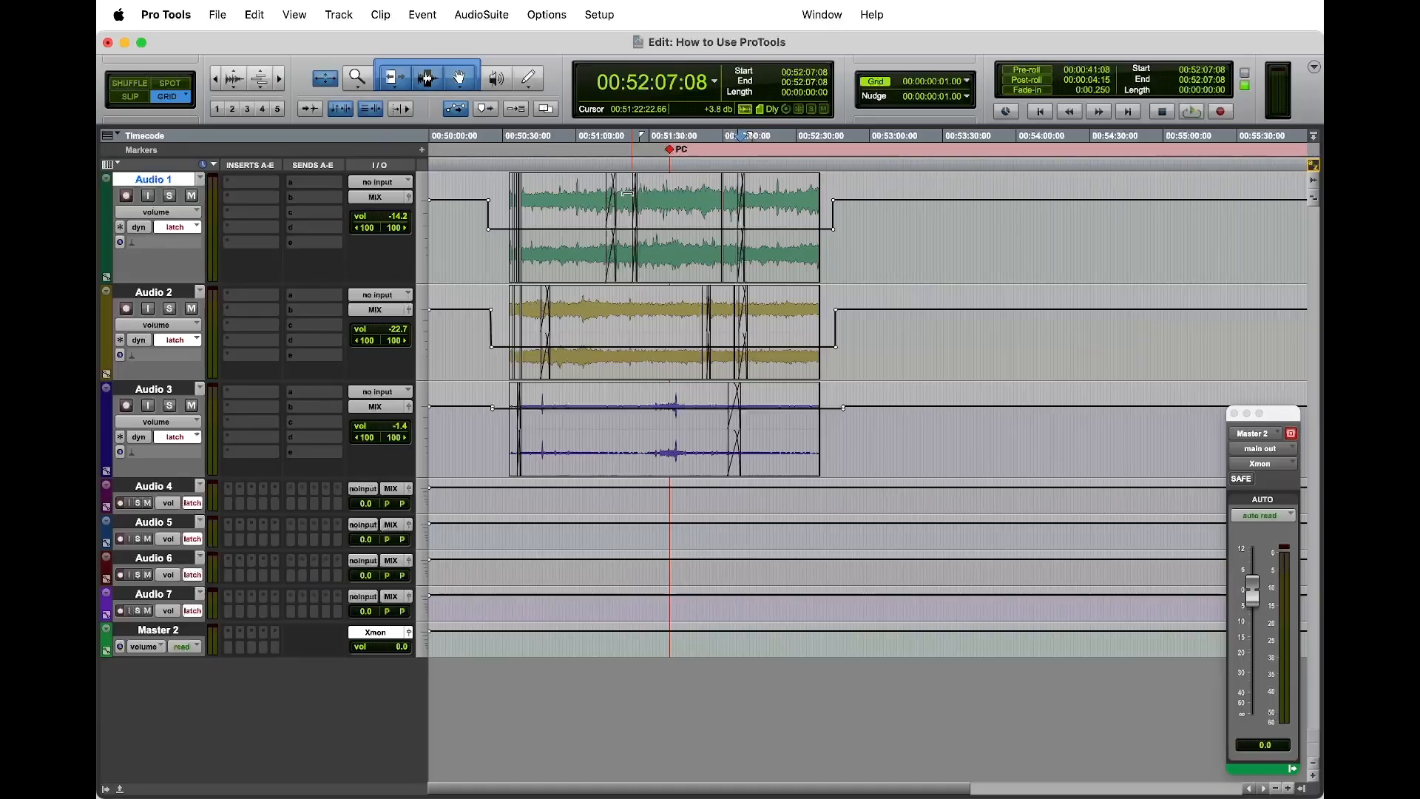
Step: Switch the audio tracks from the volume view to the waveform view
key(ctrl+alt+minus)
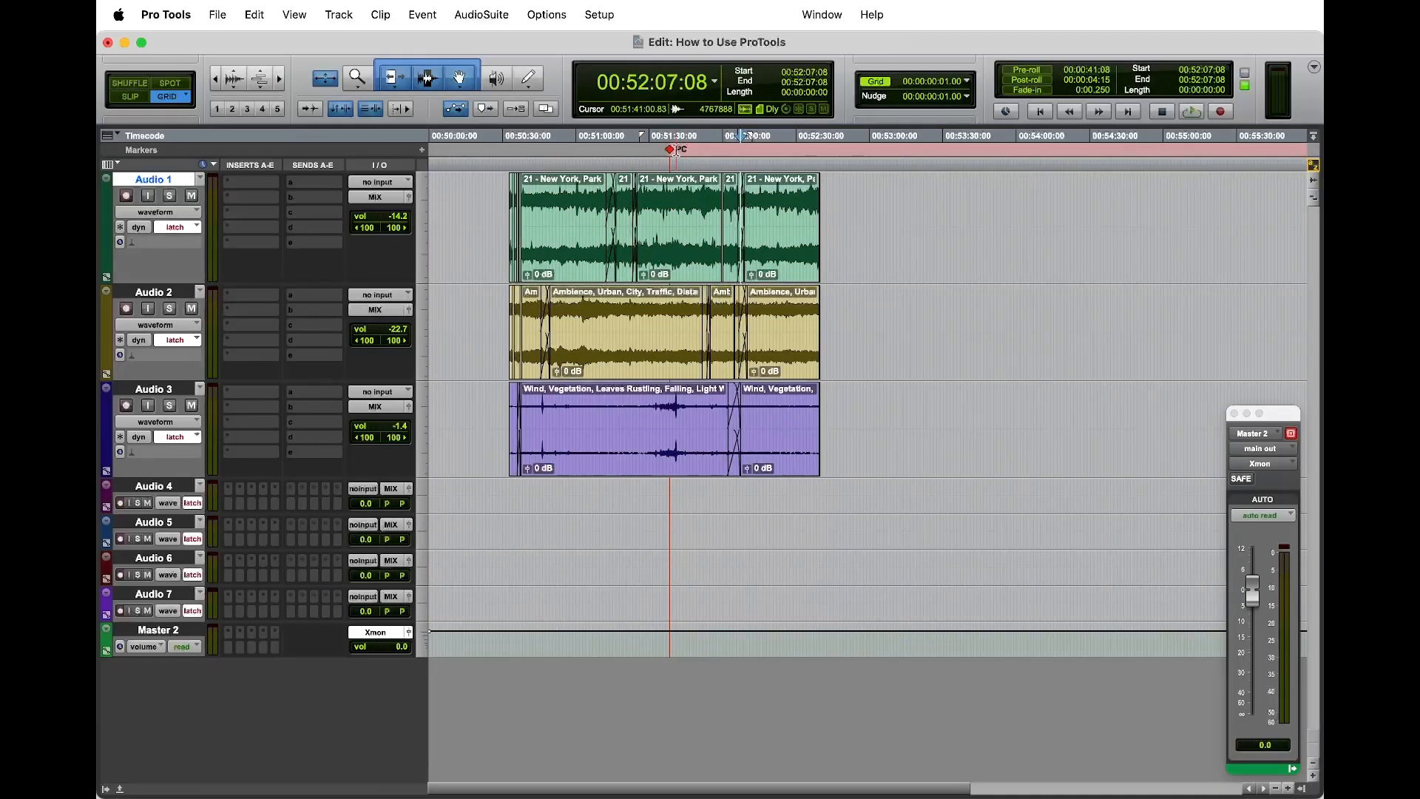
Step: Split the clips on Audio 1, 2 and 3 at the PC marker, 00:51:38:07
click(675, 151)
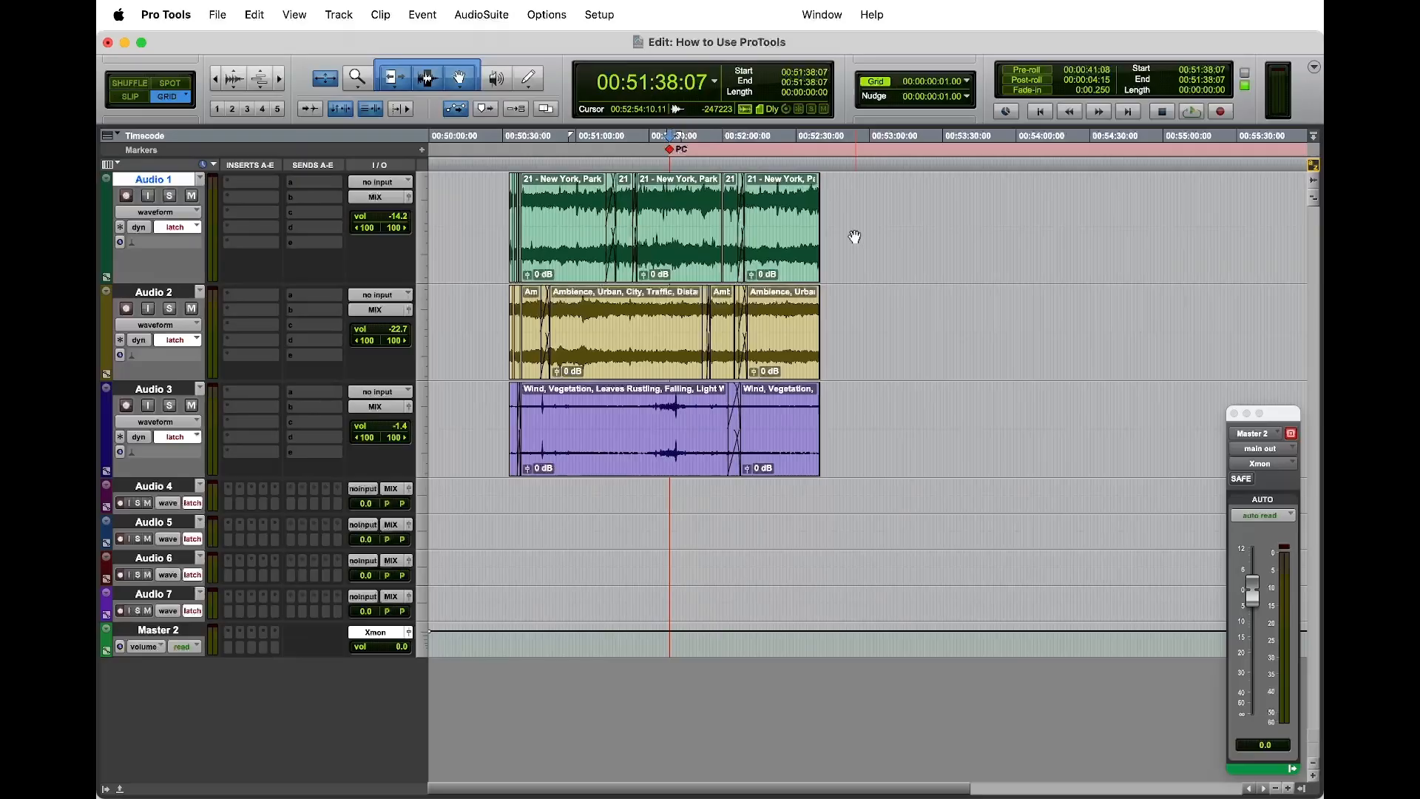
key(t)
key(t)
key(t)
key(t)
key(t)
key(t)
key(t)
key(t)
key(t)
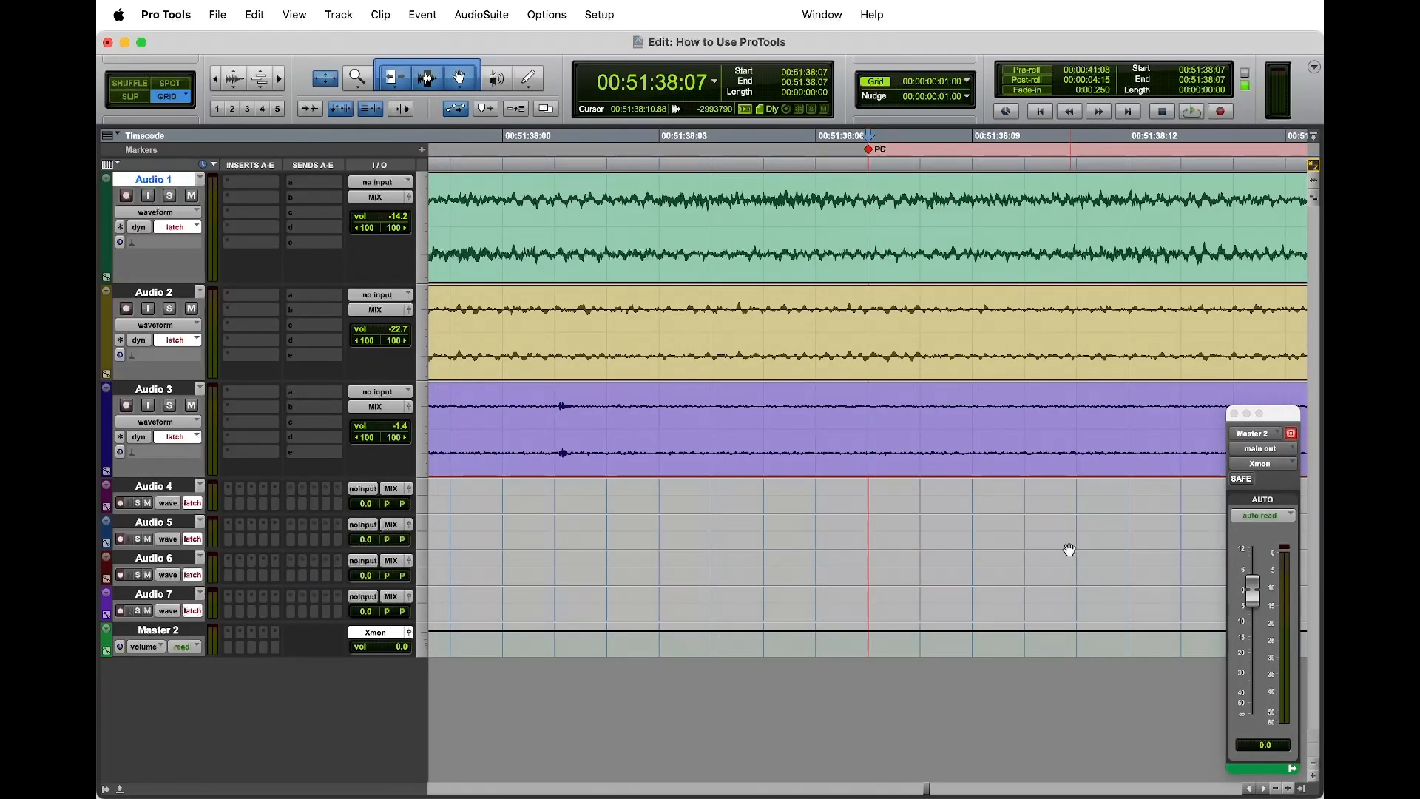
key(b)
key(semicolon)
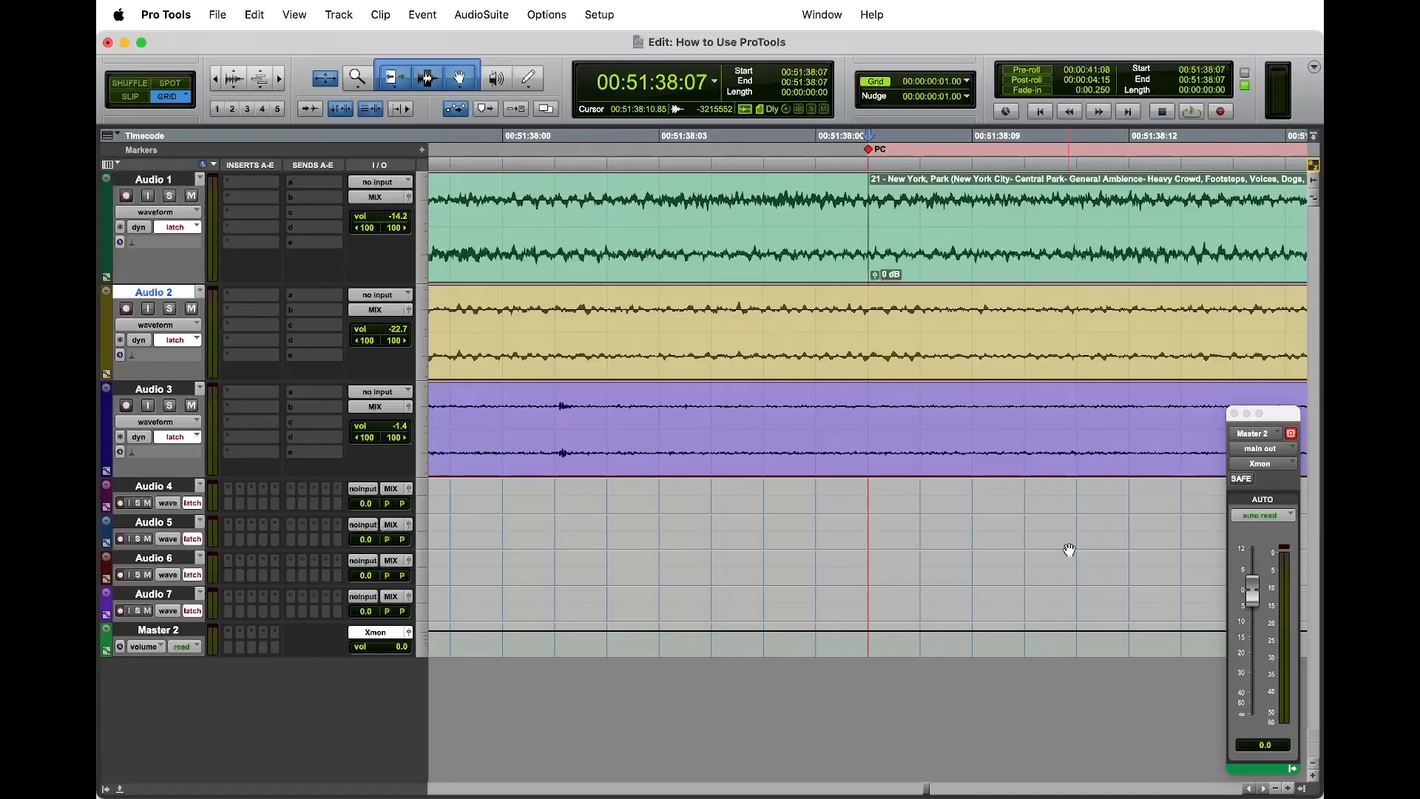
key(b)
key(semicolon)
key(b)
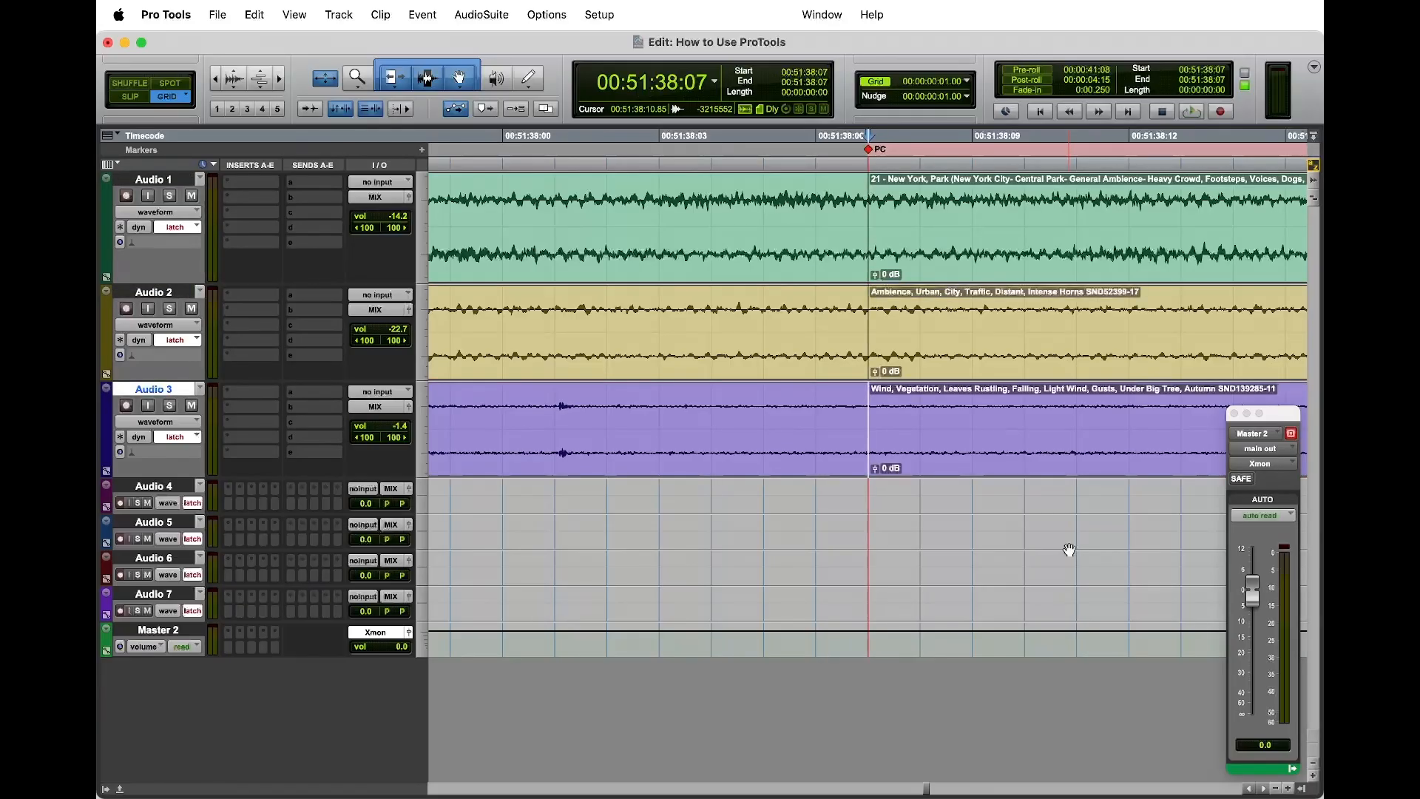
Step: Select all clips from the PC marker to the end on Audio 1 to 3, and clear the selection
key(r)
key(r)
key(r)
key(r)
key(r)
key(r)
key(r)
key(r)
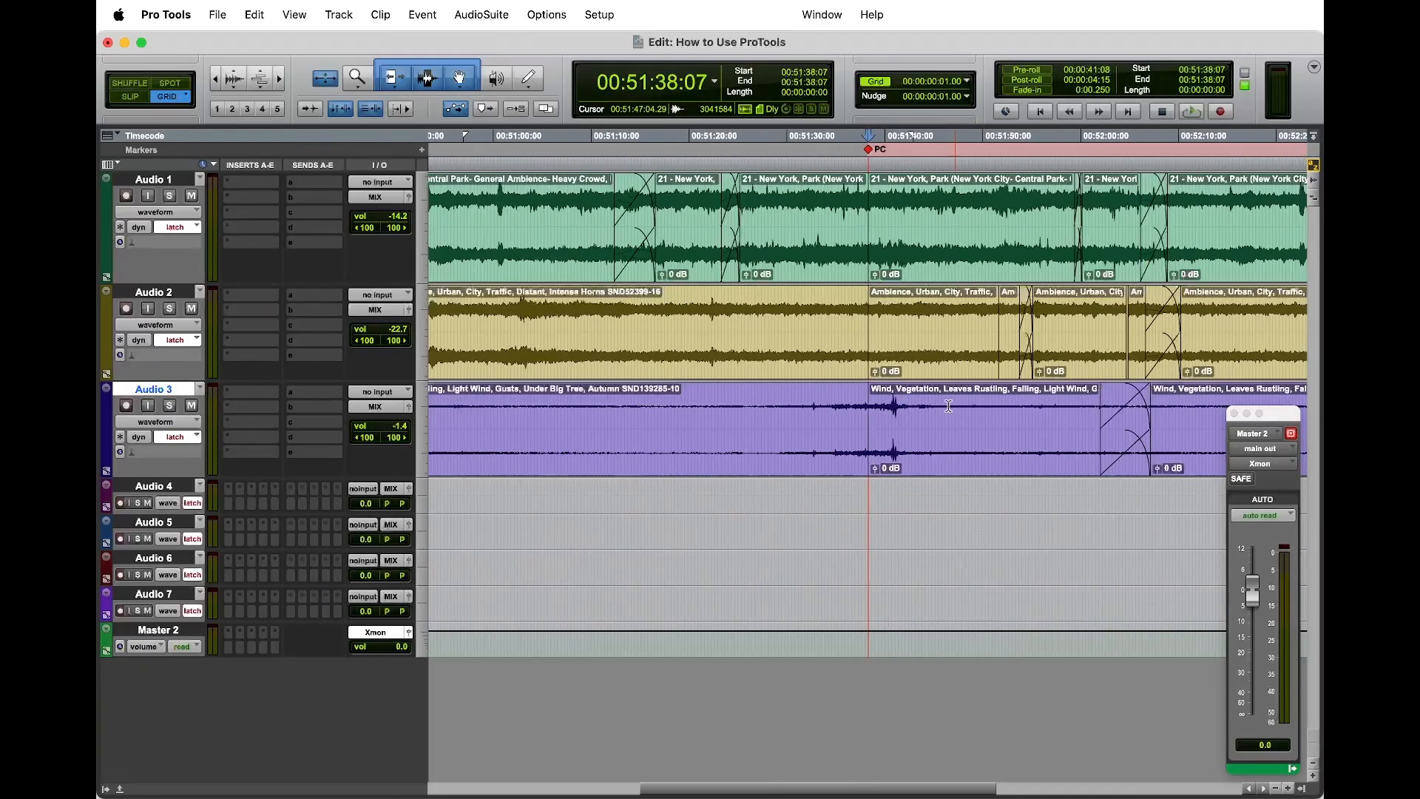
click(916, 264)
shift+click(1096, 278)
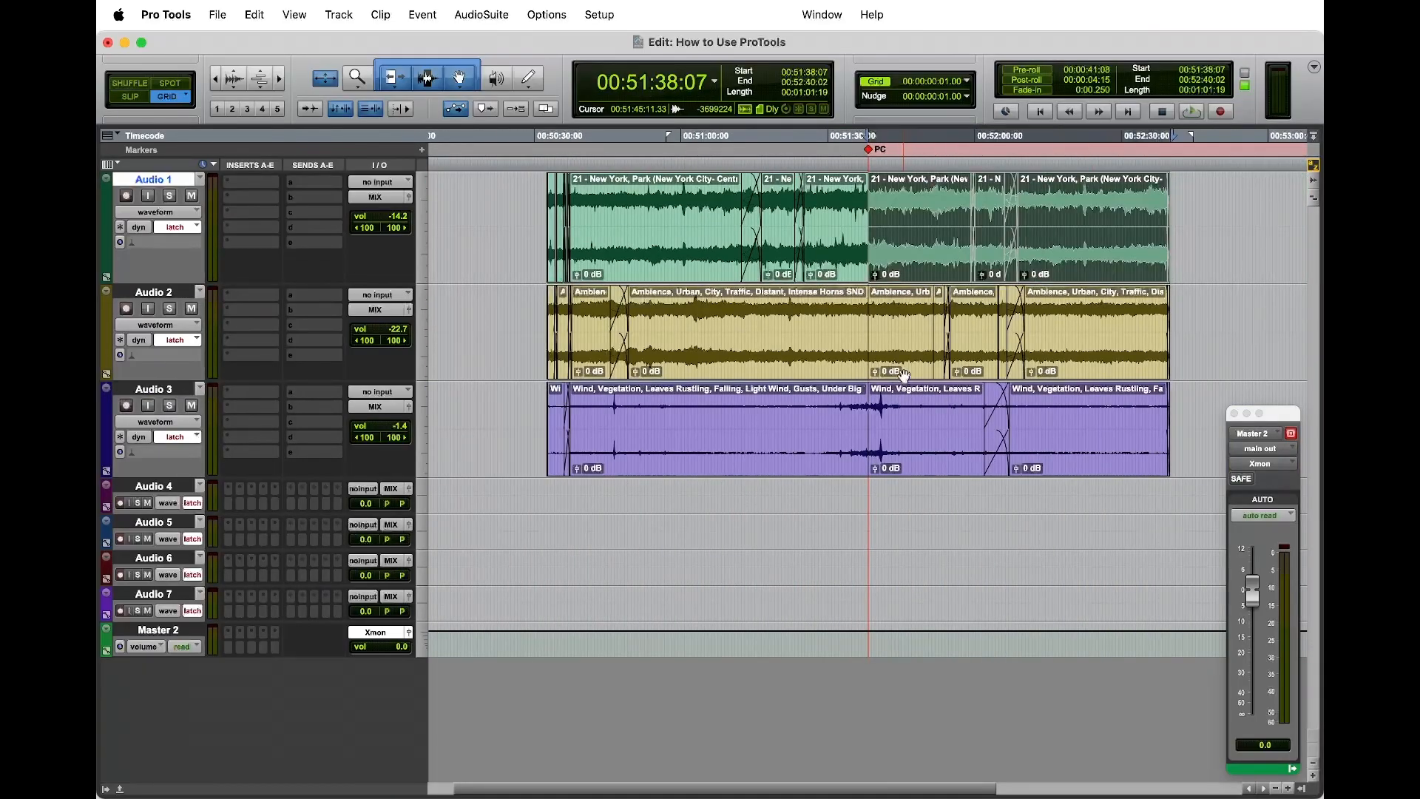
shift+click(903, 376)
shift+click(1087, 460)
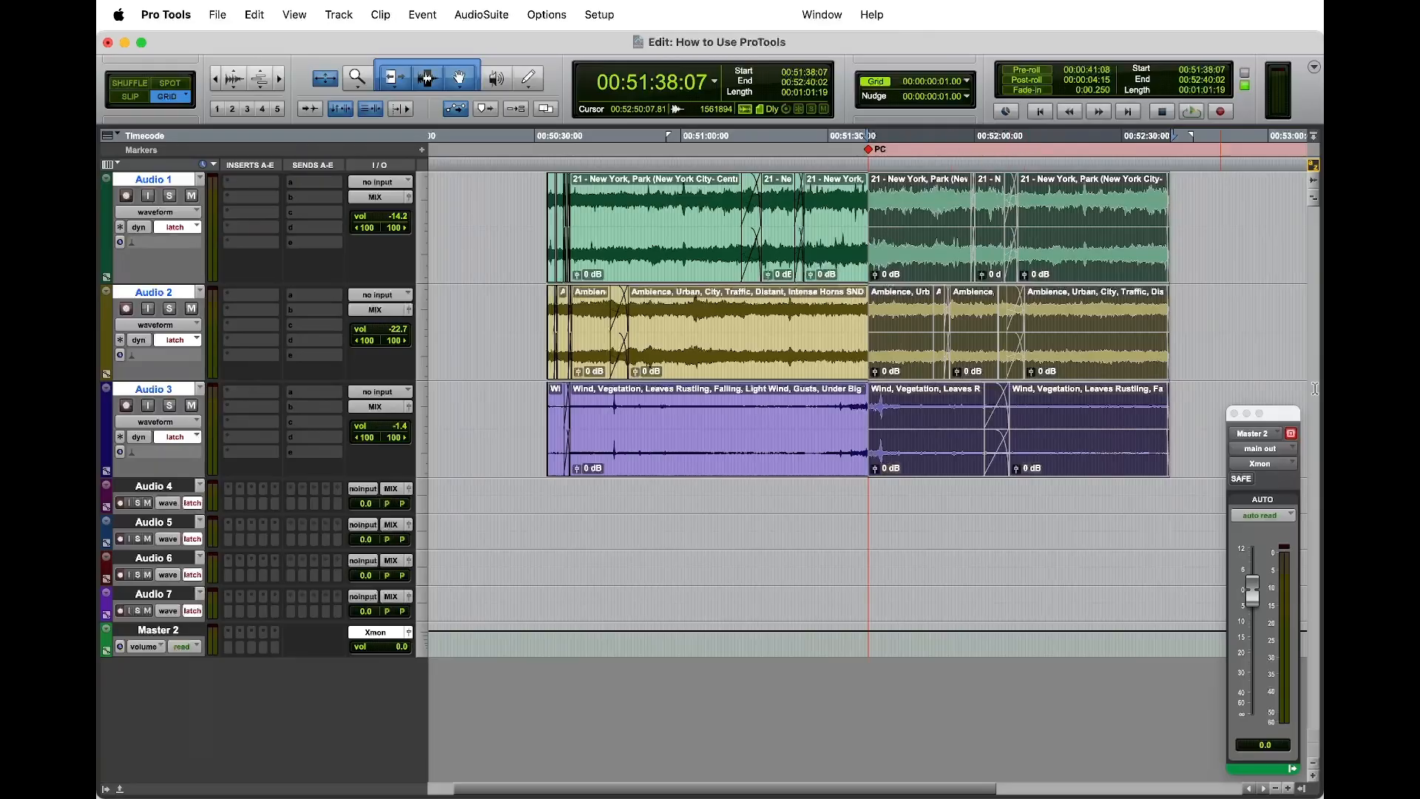
click(1255, 242)
Step: Move all clips after the PC marker from Audio 1 to 3 down to Audio 4 to 6, starting at 00:51:38:07, and enlarge the lower tracks
click(912, 260)
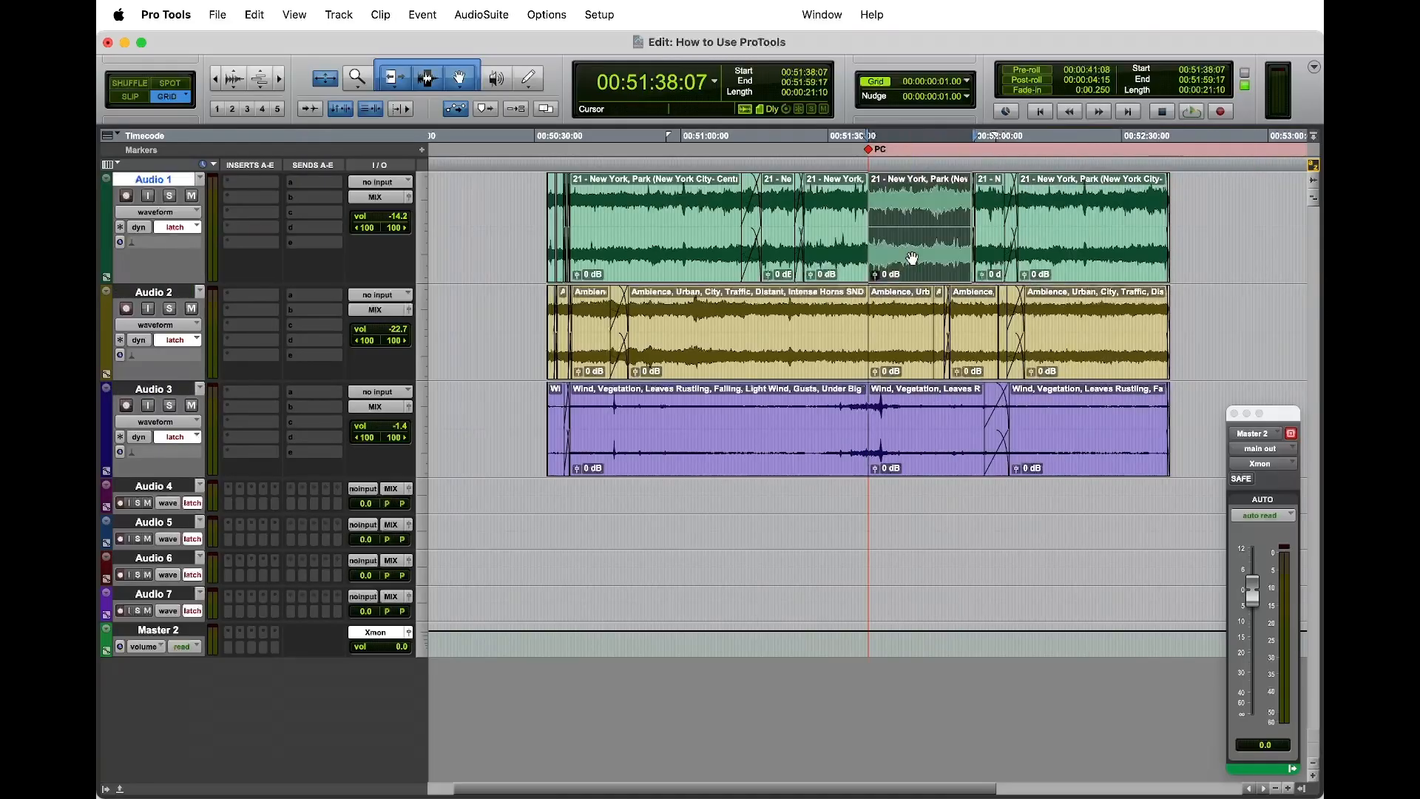
shift+click(1091, 264)
shift+click(1102, 358)
shift+click(1096, 455)
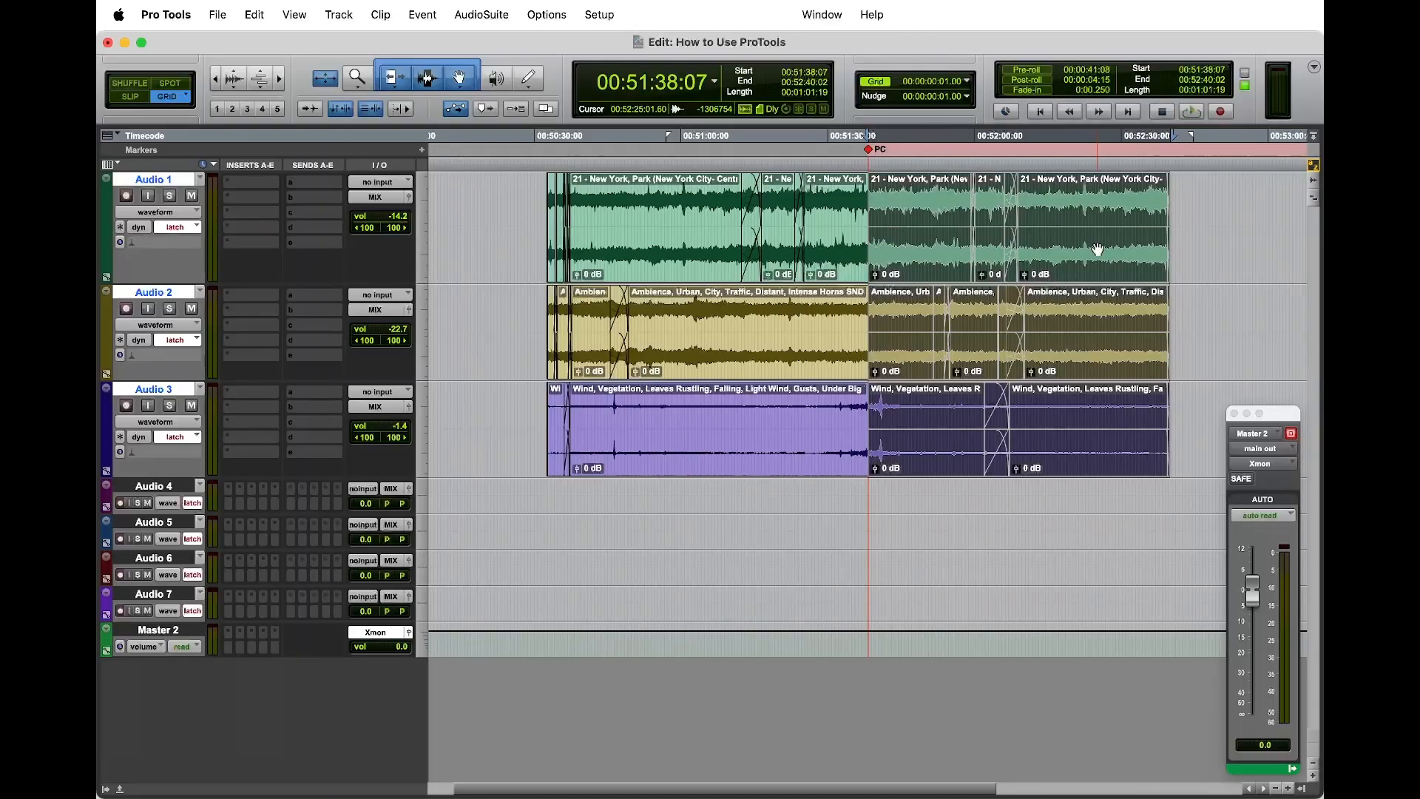
drag(1097, 250, 1076, 503)
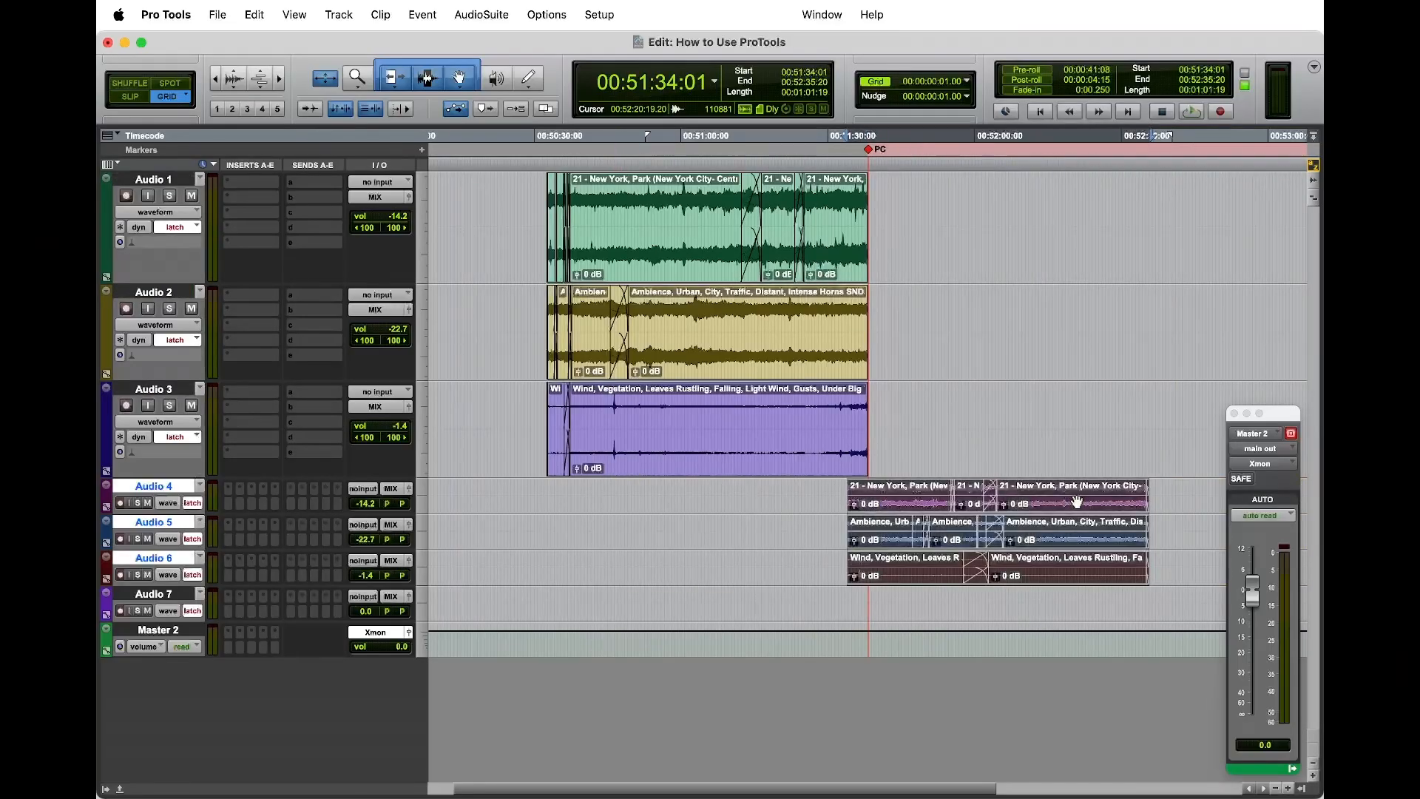
key(super+z)
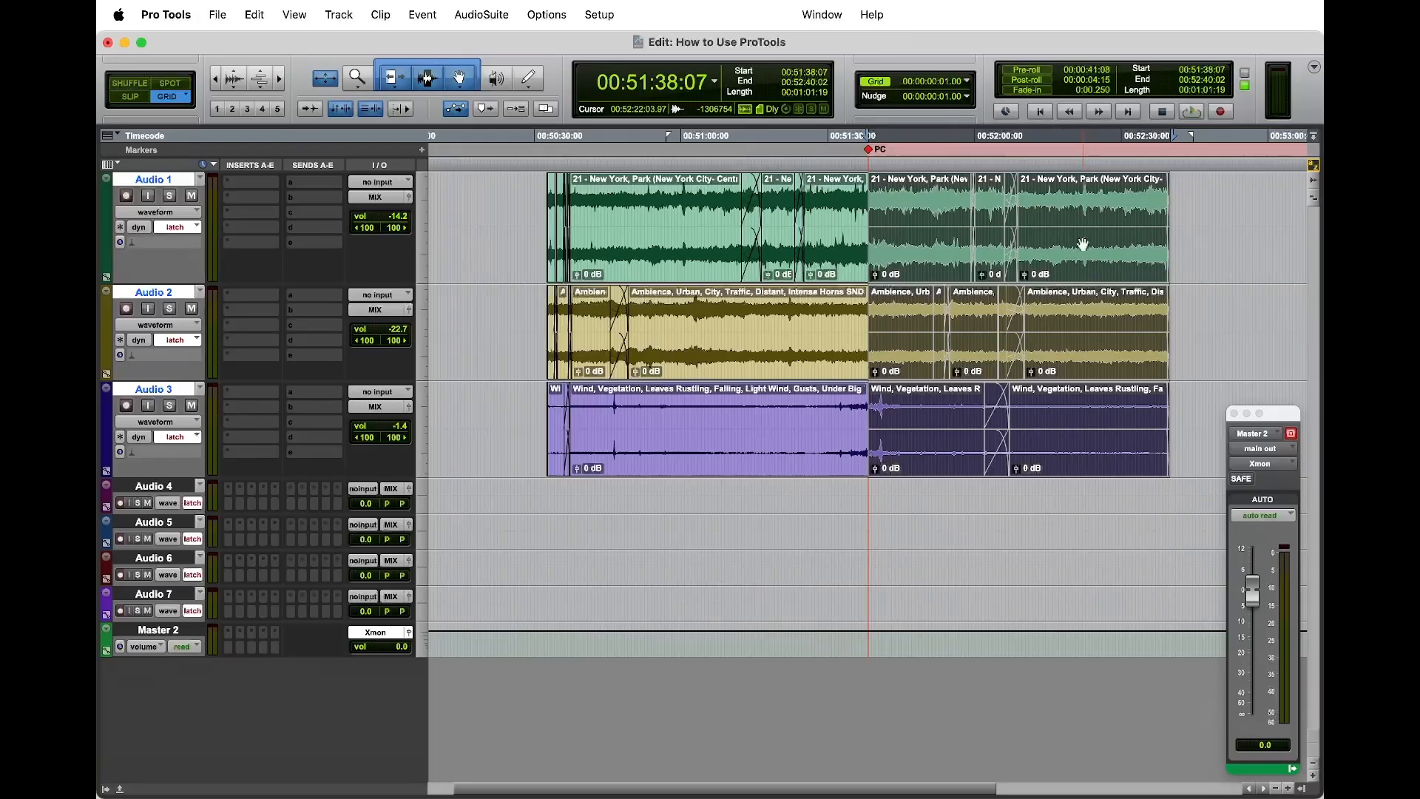
drag(1080, 267, 1014, 508)
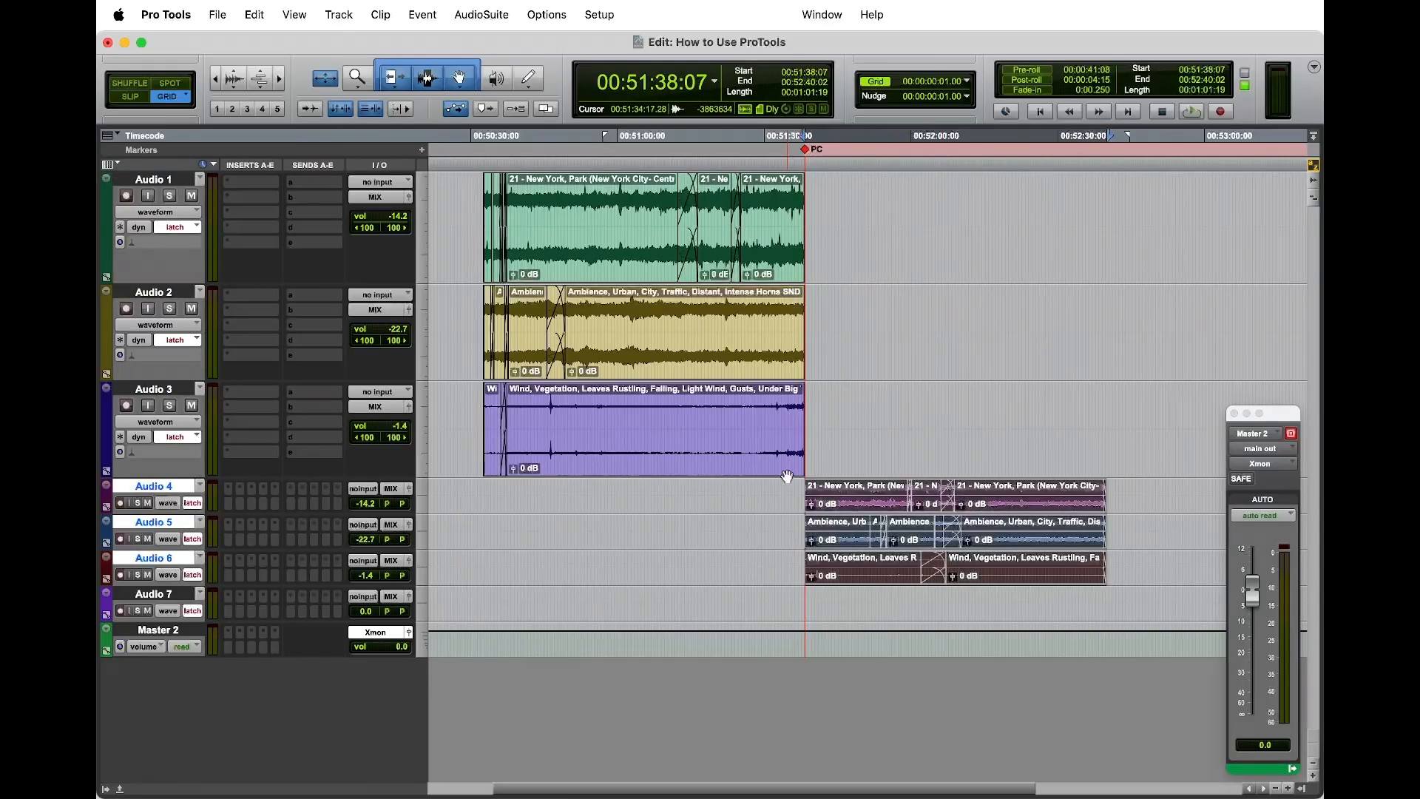
drag(169, 587, 169, 634)
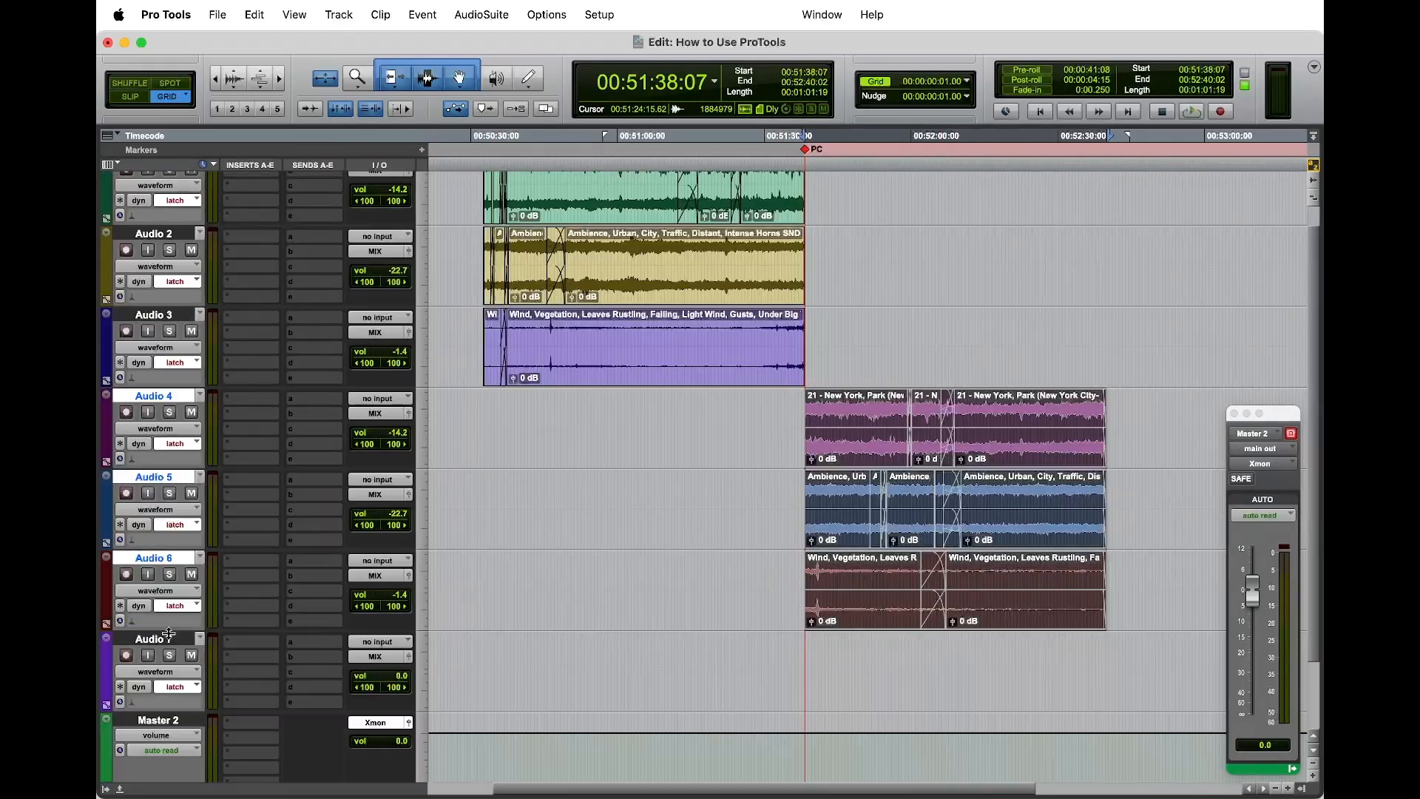
Step: Select the range 00:51:38:05 to 00:51:38:09 around the cut on Audio 3 and 4, and clear the selection
click(798, 418)
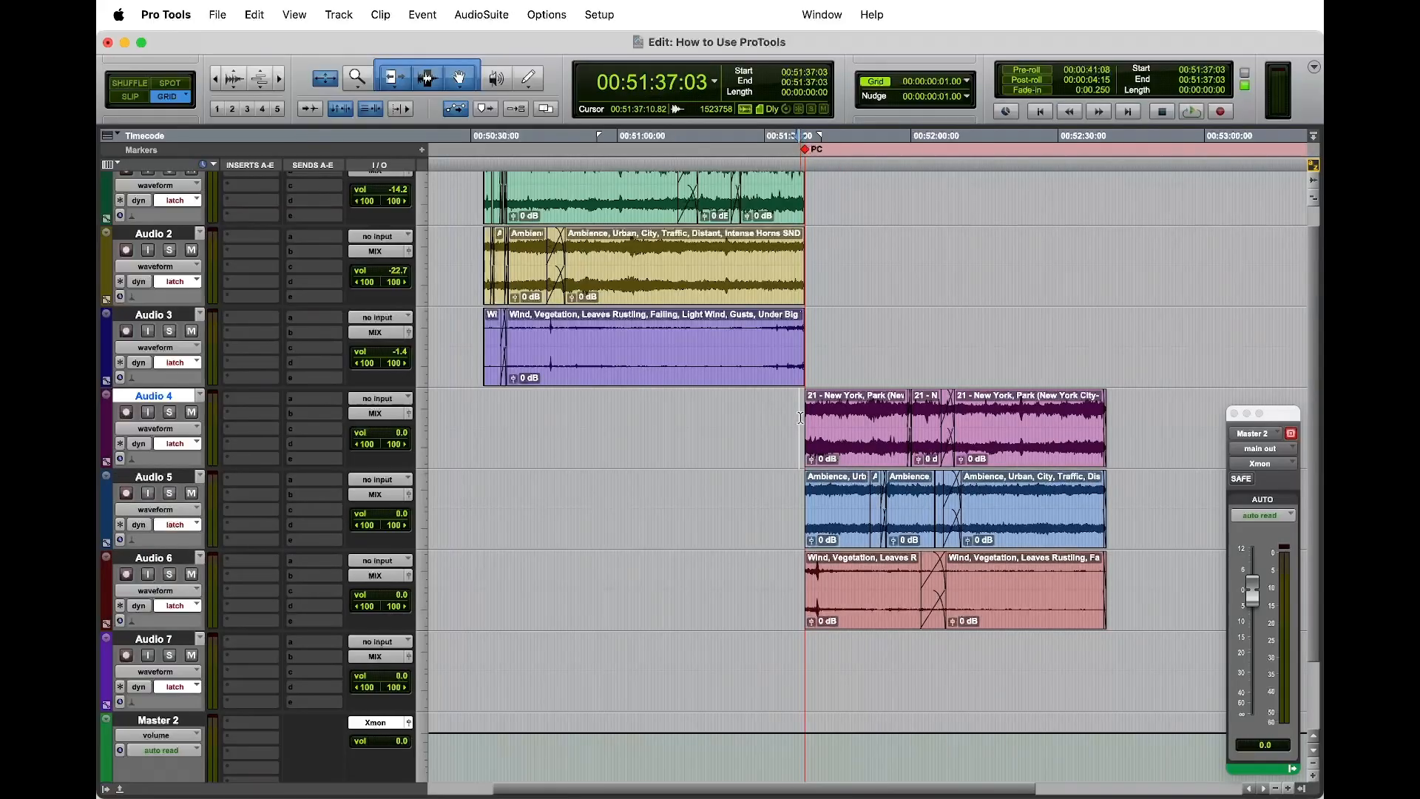
key(t)
key(t)
key(t)
key(t)
key(t)
key(t)
key(t)
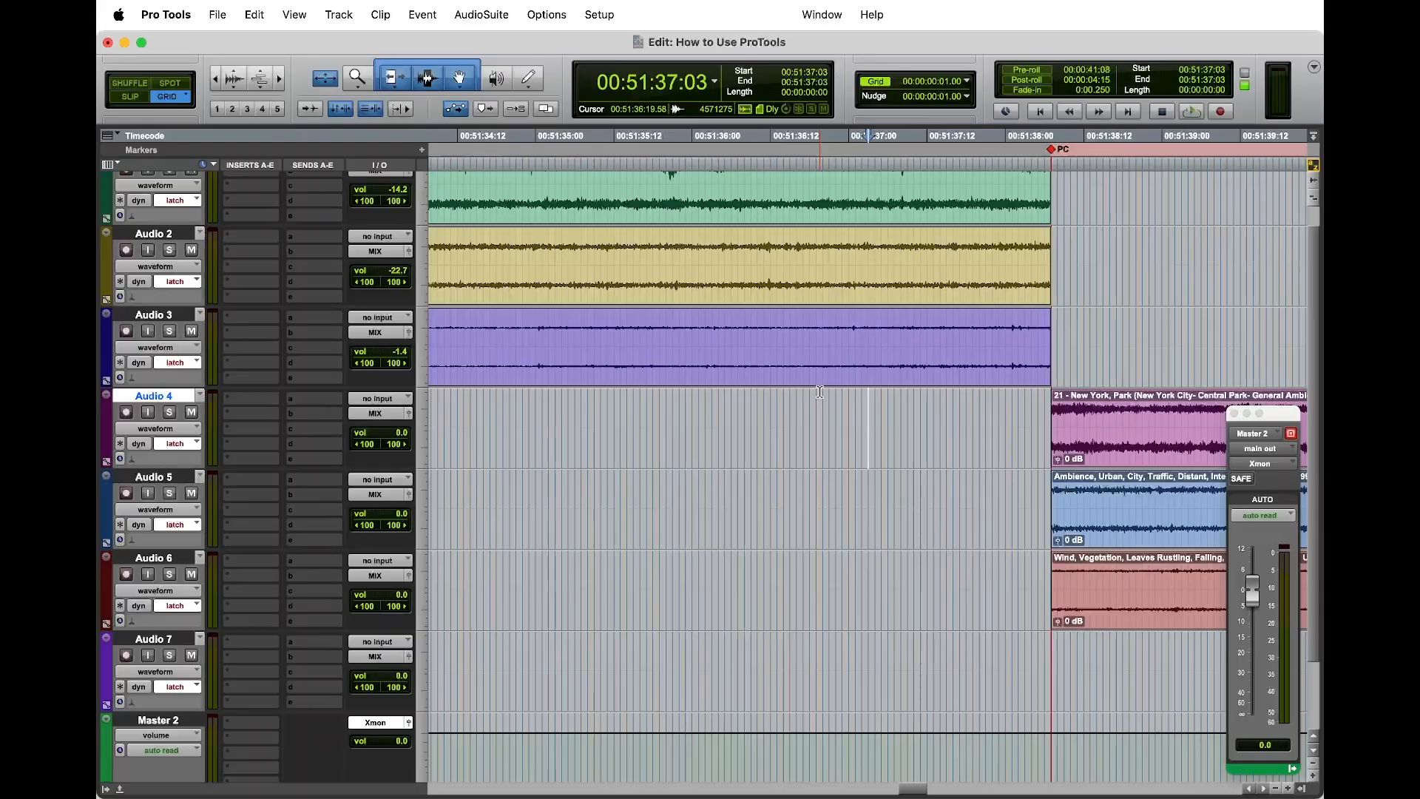
scroll(894, 462, right, 10)
scroll(804, 498, left, 3)
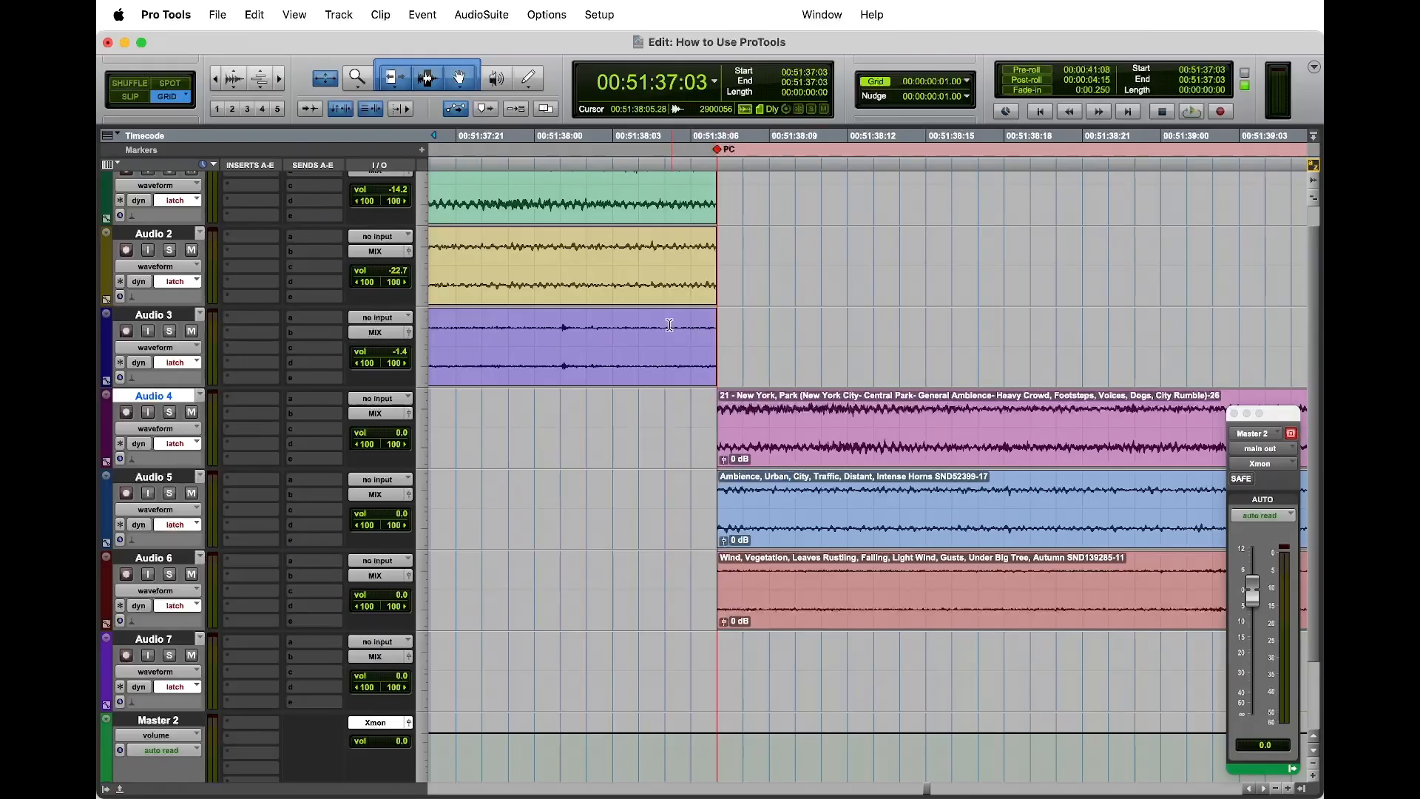
drag(669, 326, 768, 433)
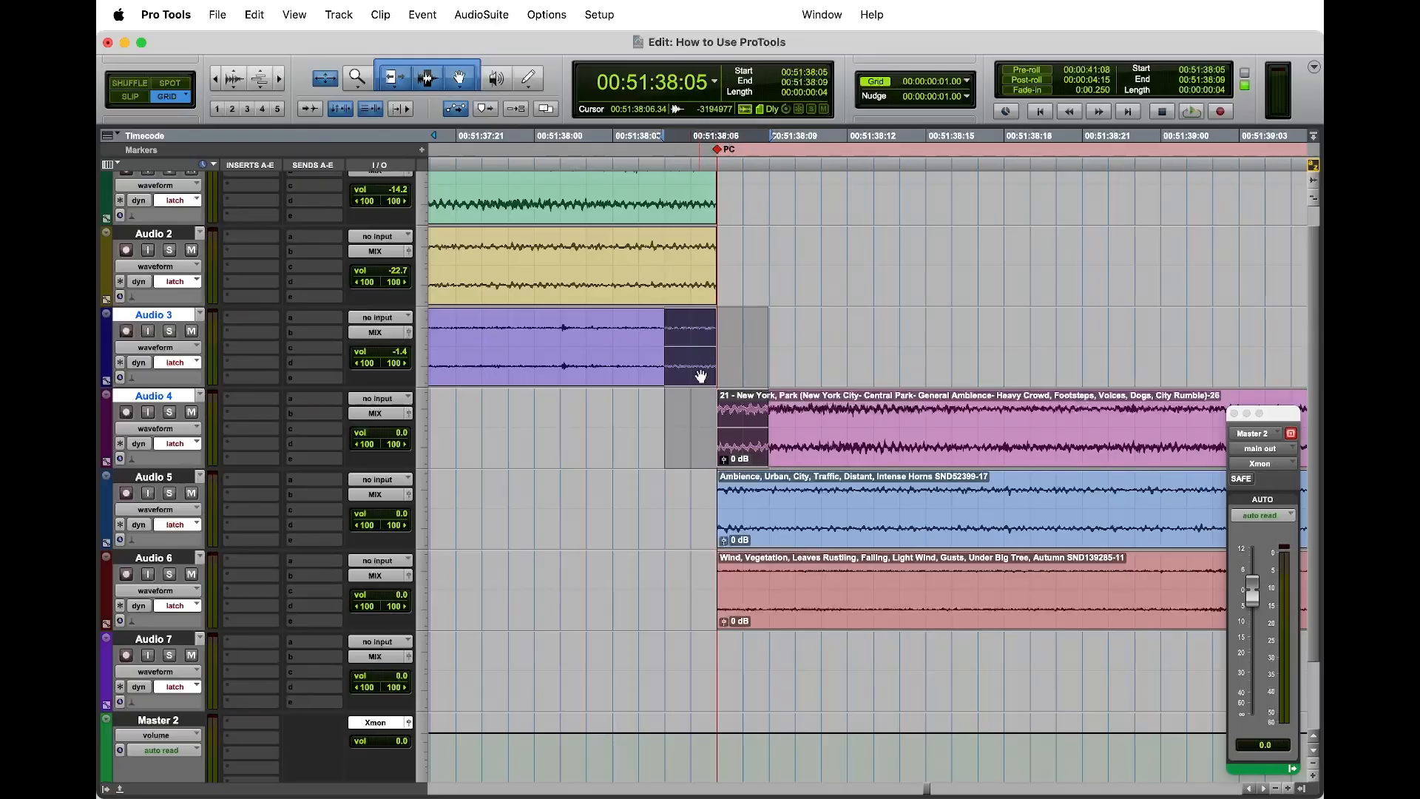
click(772, 314)
scroll(762, 363, down, 3)
scroll(762, 363, up, 4)
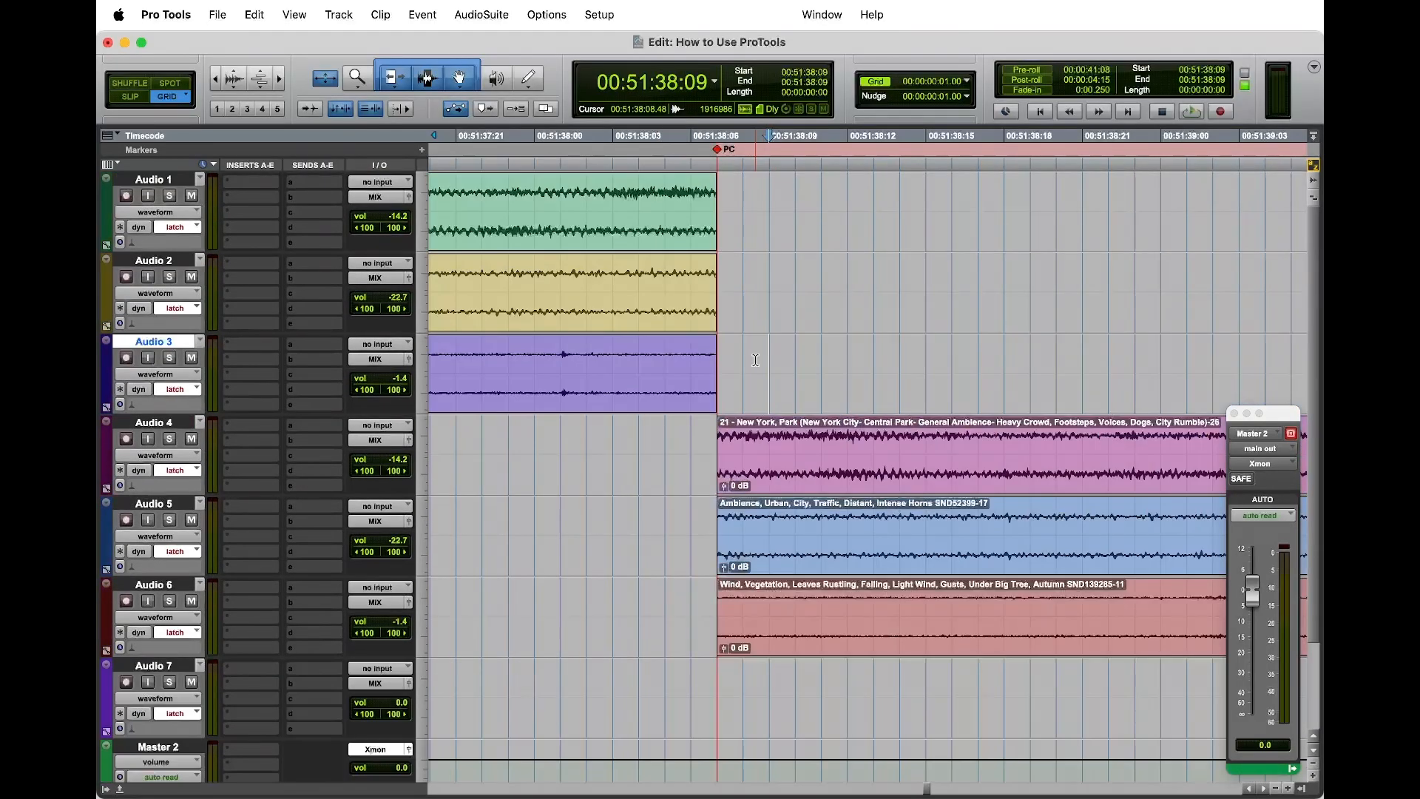
Step: Extend the Audio 4 to 6 clip starts back to 00:51:38:06 and the Audio 1 to 3 clip ends to 00:51:38:08
drag(661, 473, 750, 521)
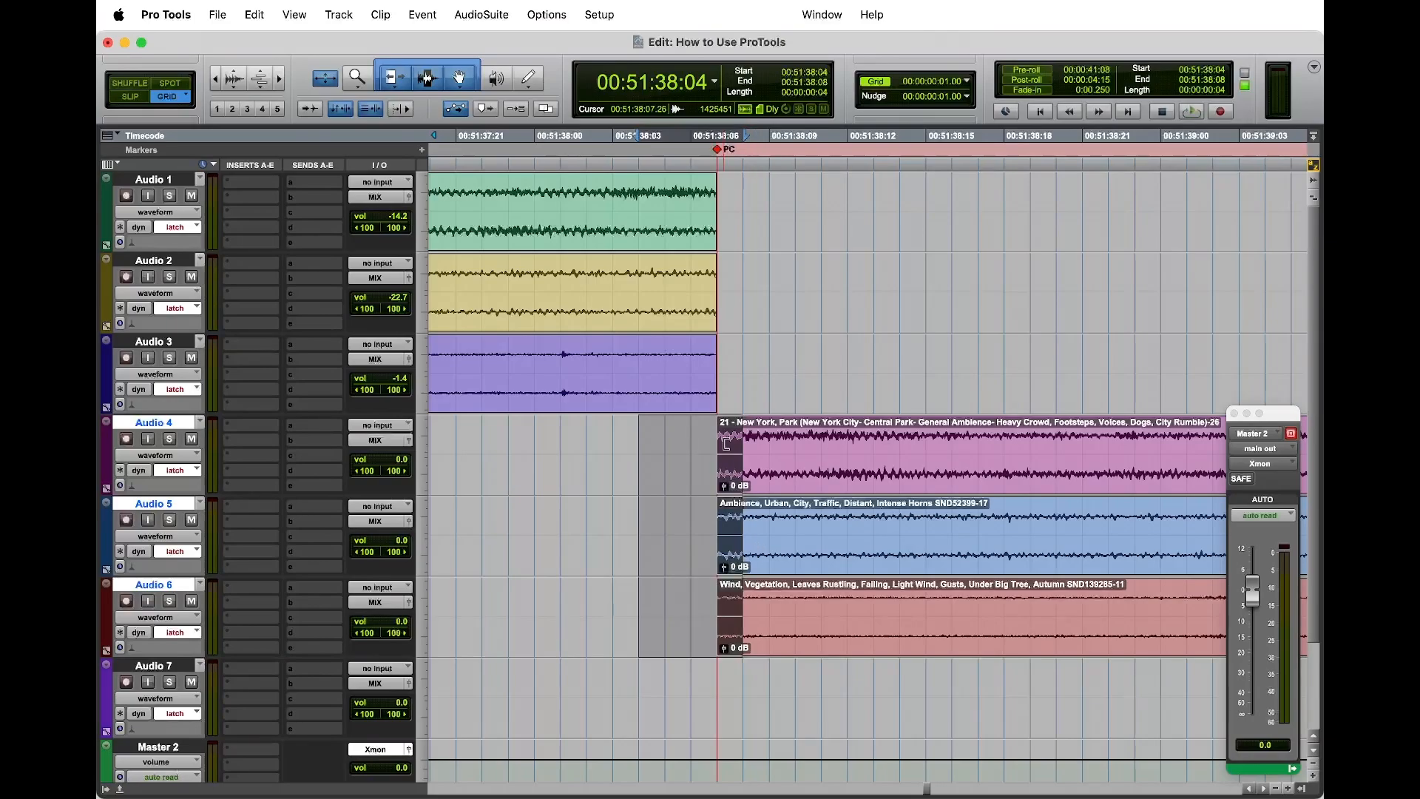
drag(726, 443, 706, 447)
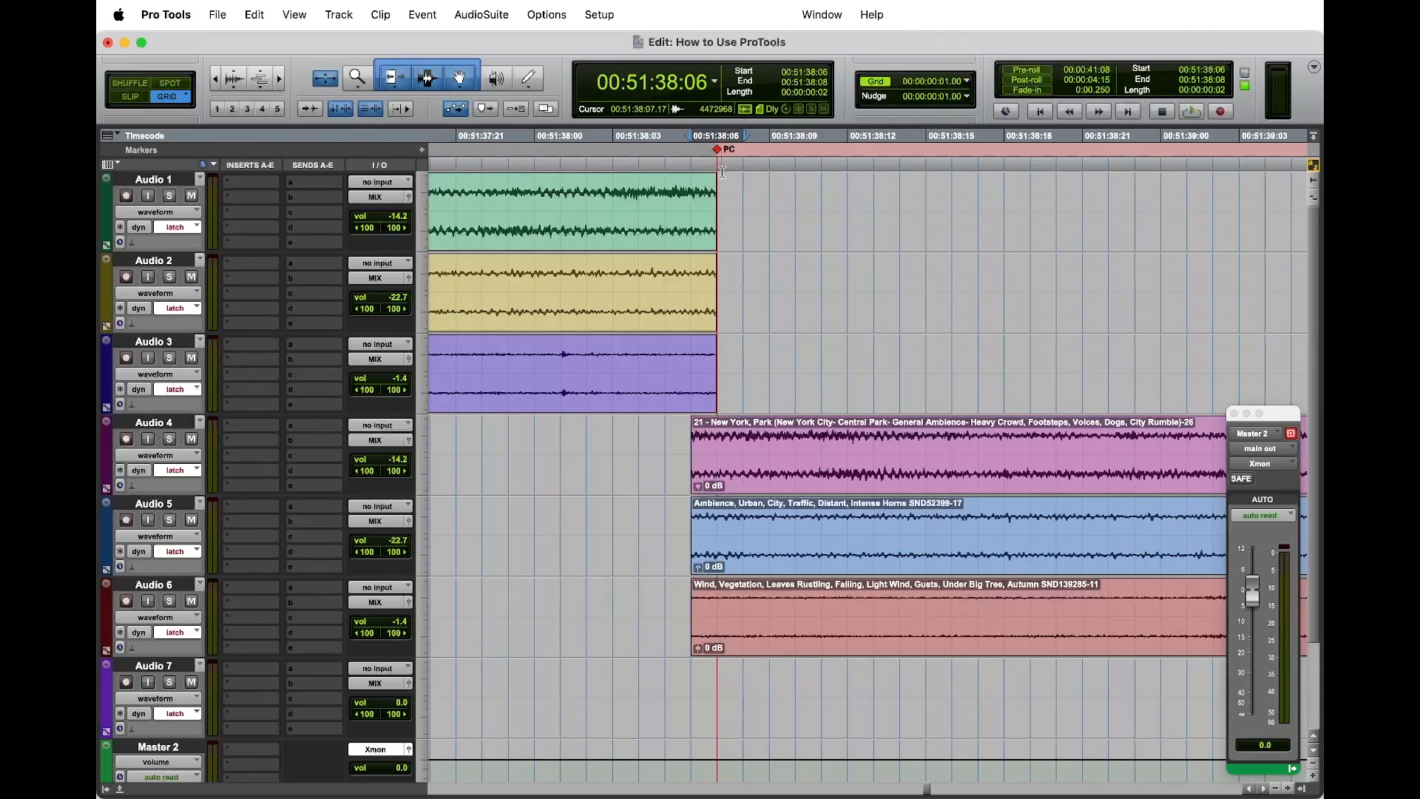
scroll(685, 427, down, 3)
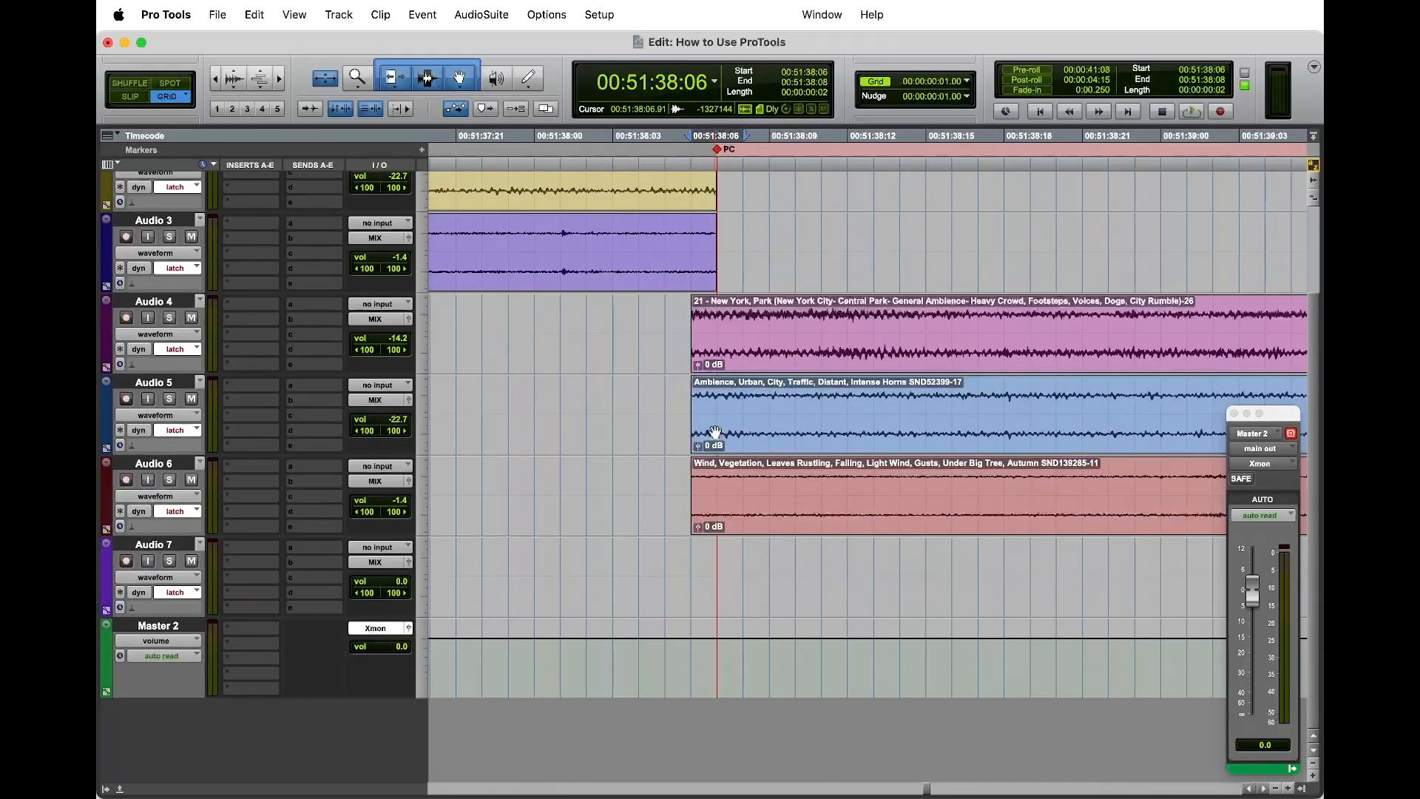
scroll(710, 429, up, 3)
click(764, 186)
drag(764, 185, 665, 385)
drag(708, 193, 741, 185)
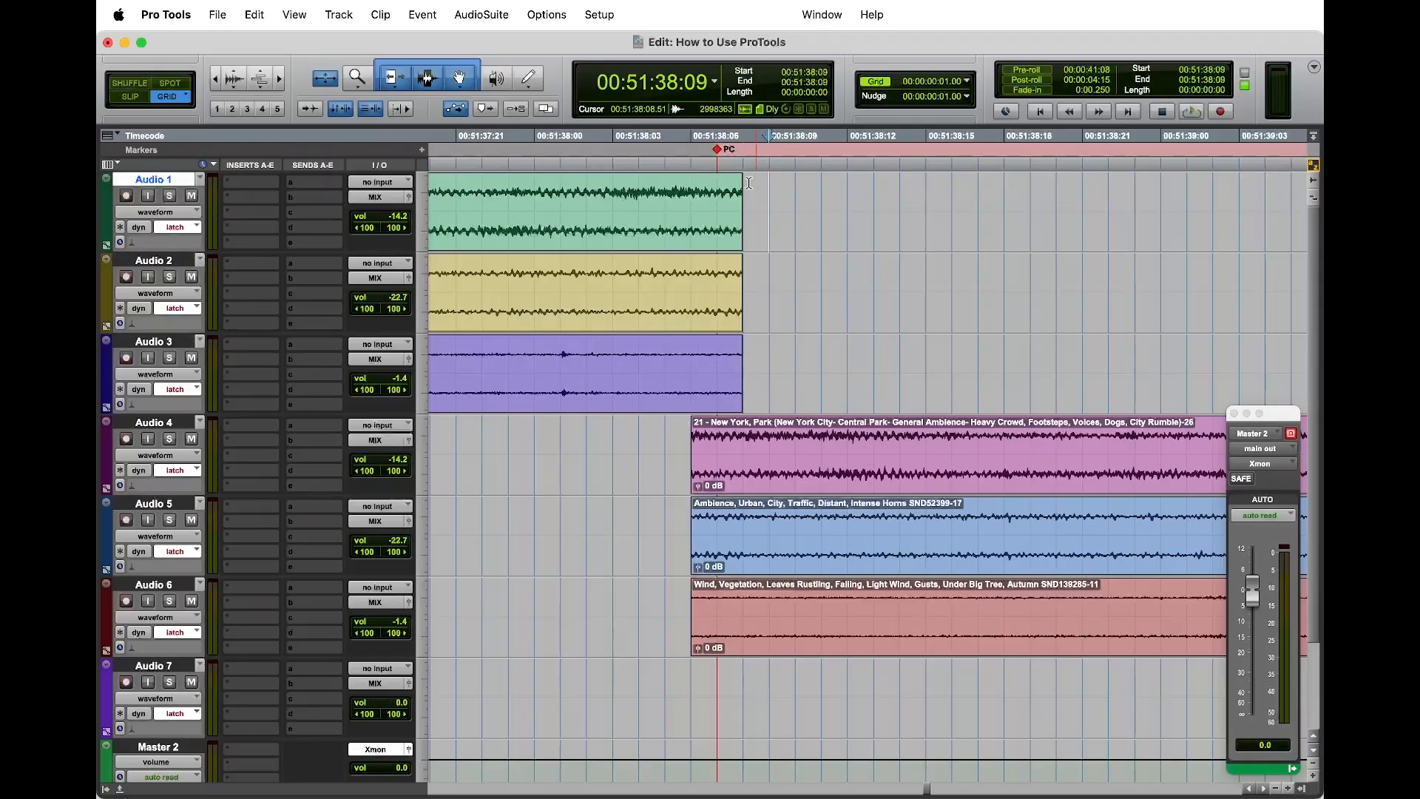
Step: Create two-frame fade-outs on Audio 1 to 3 and fade-ins on Audio 4 to 6 from 00:51:38:06, keeping the Equal Power slope
click(717, 191)
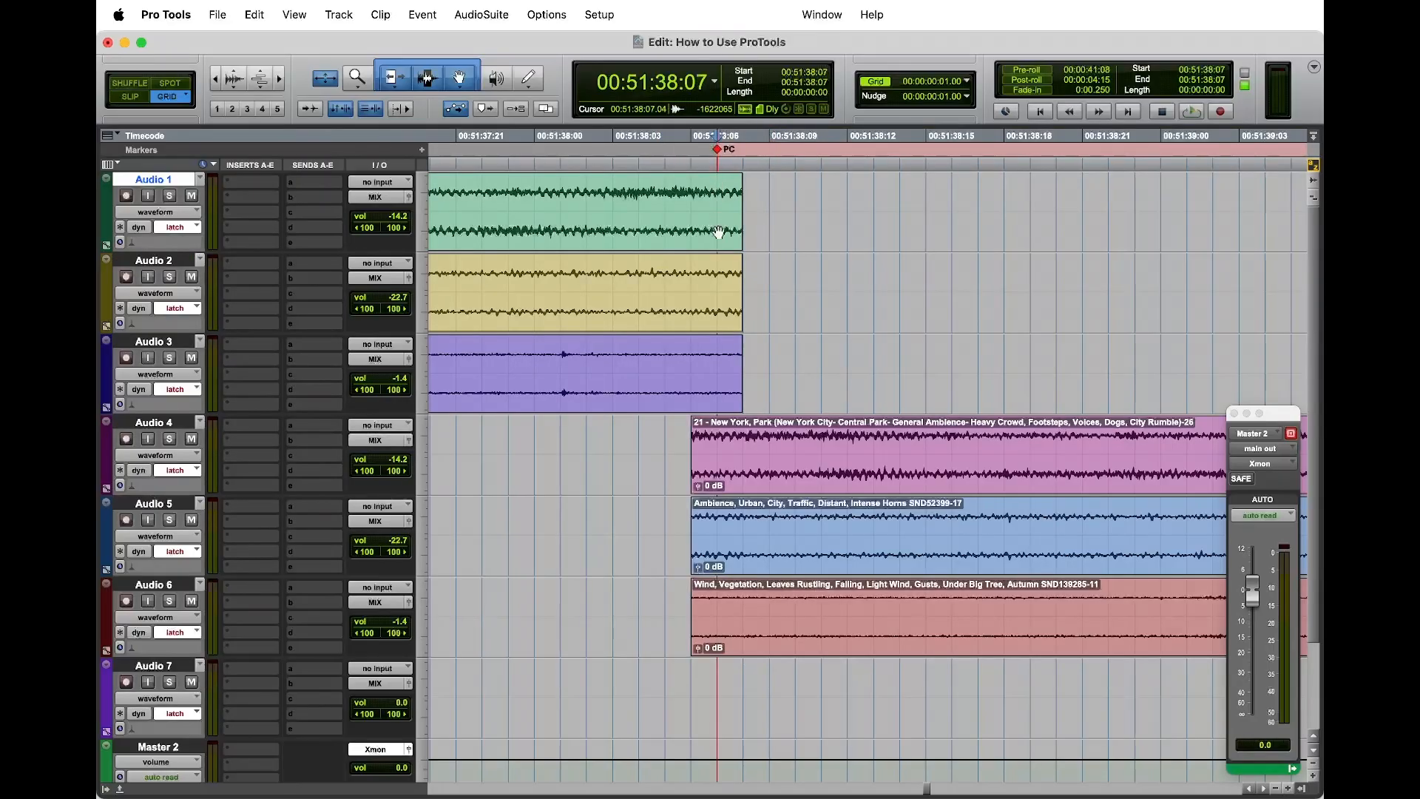
click(691, 193)
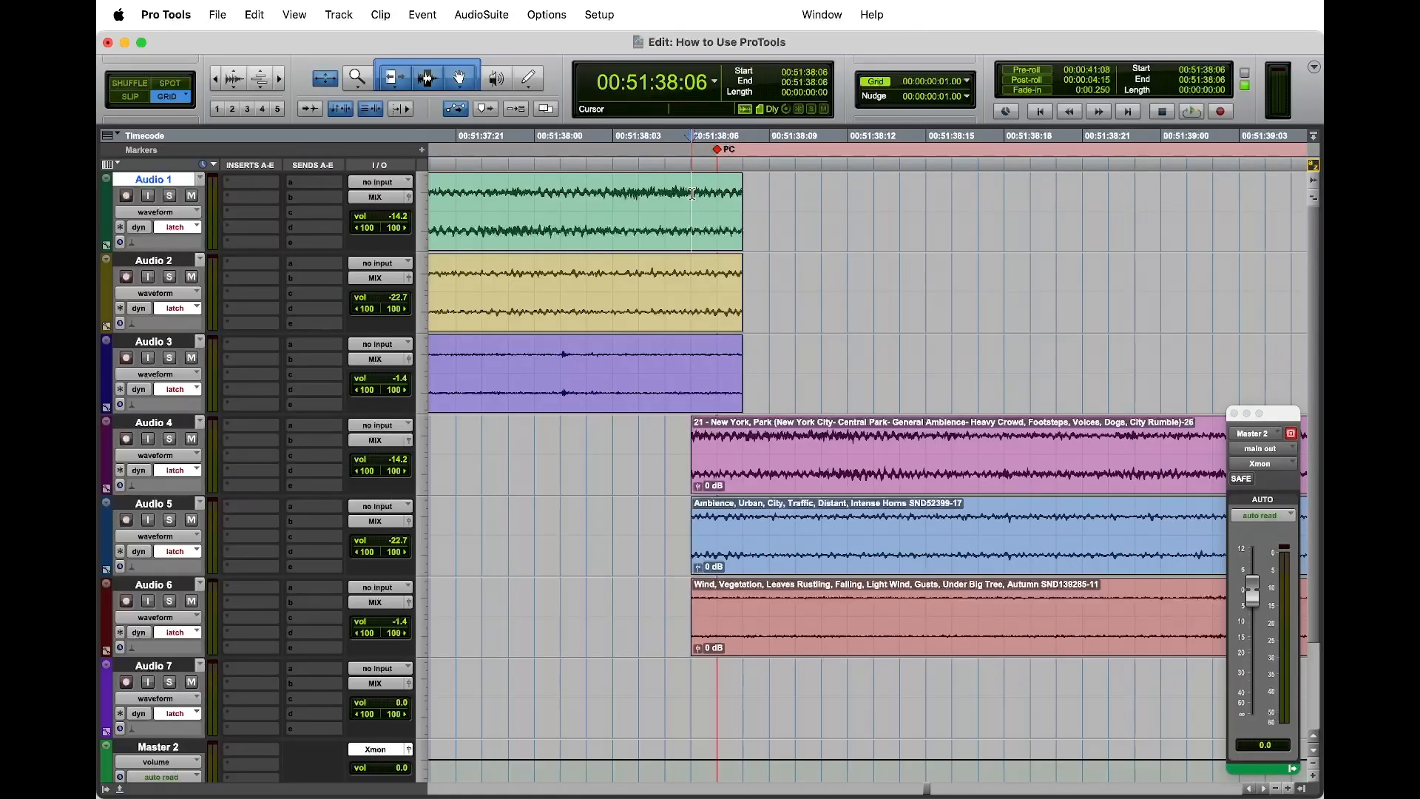
drag(691, 196, 746, 586)
click(900, 198)
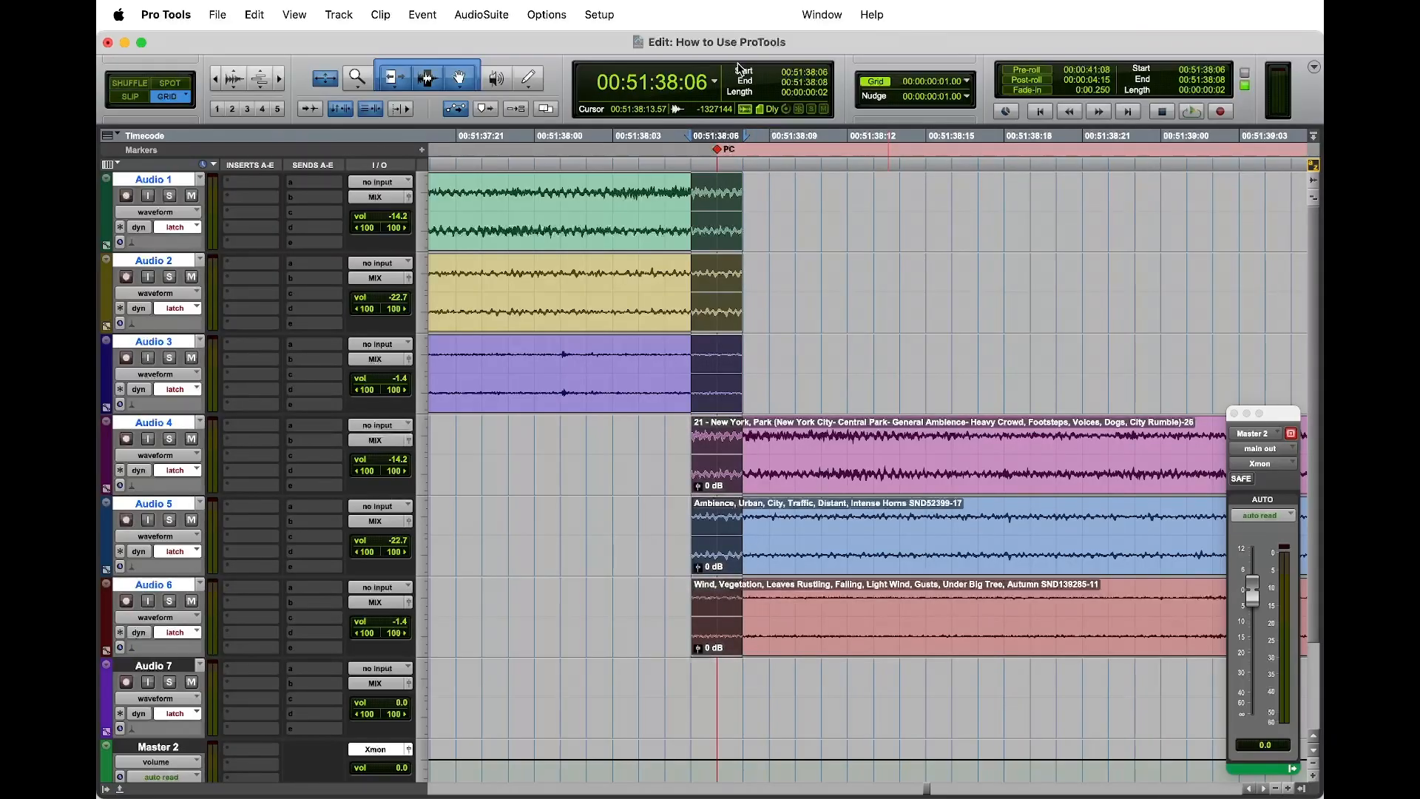
key(ctrl+super+f)
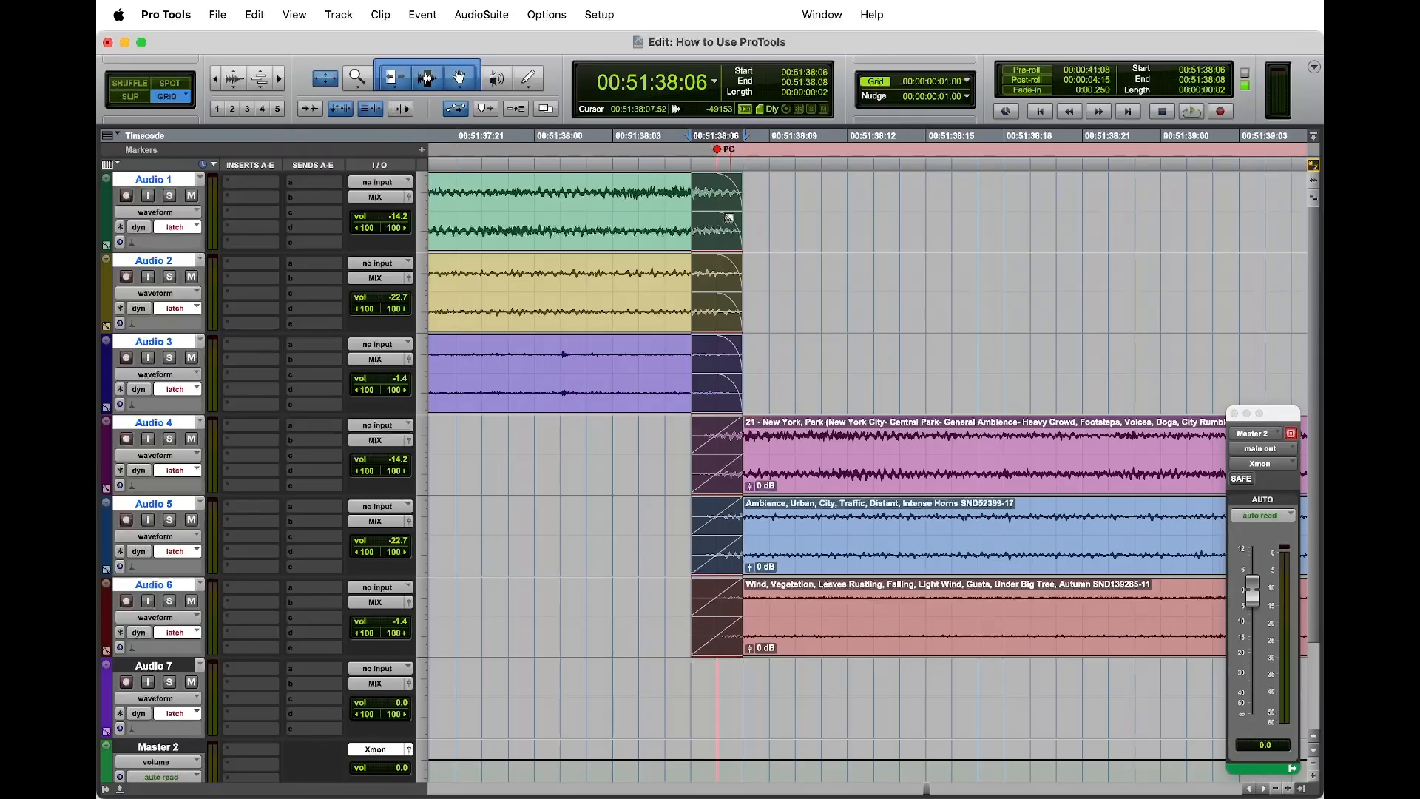
double_click(722, 212)
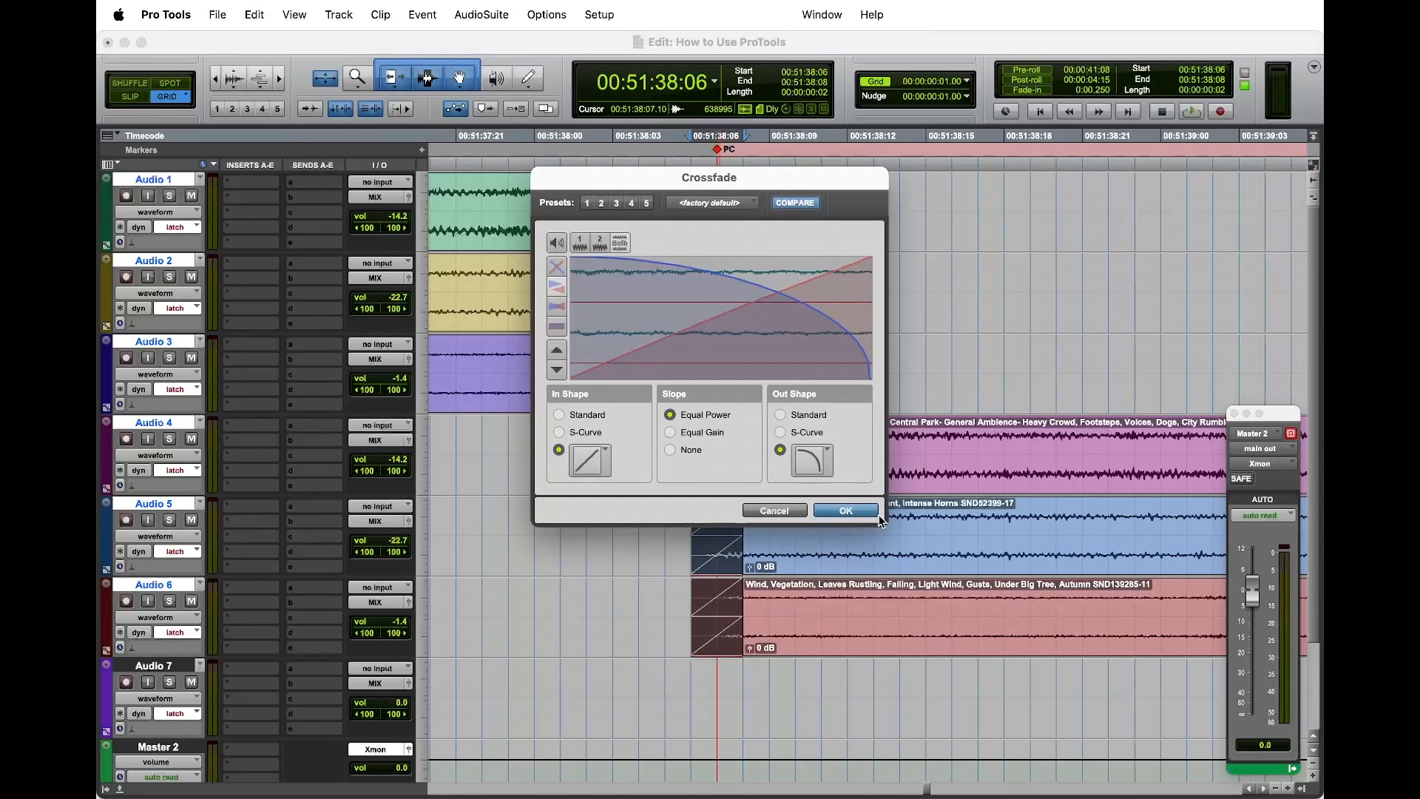
click(866, 511)
Step: Play the session from 00:51:37:18 to check the transition across the PC marker
key(r)
key(r)
key(r)
key(r)
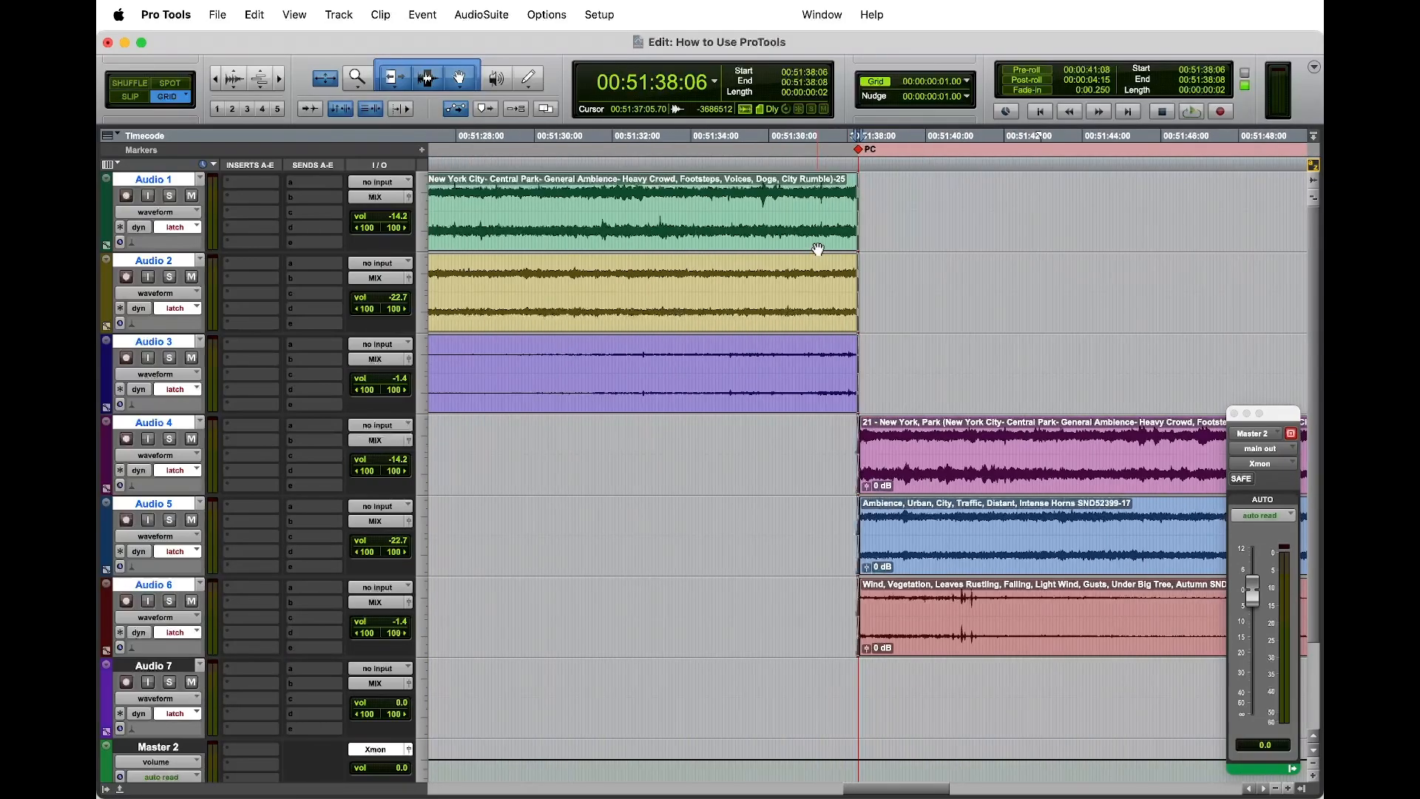
key(r)
key(r)
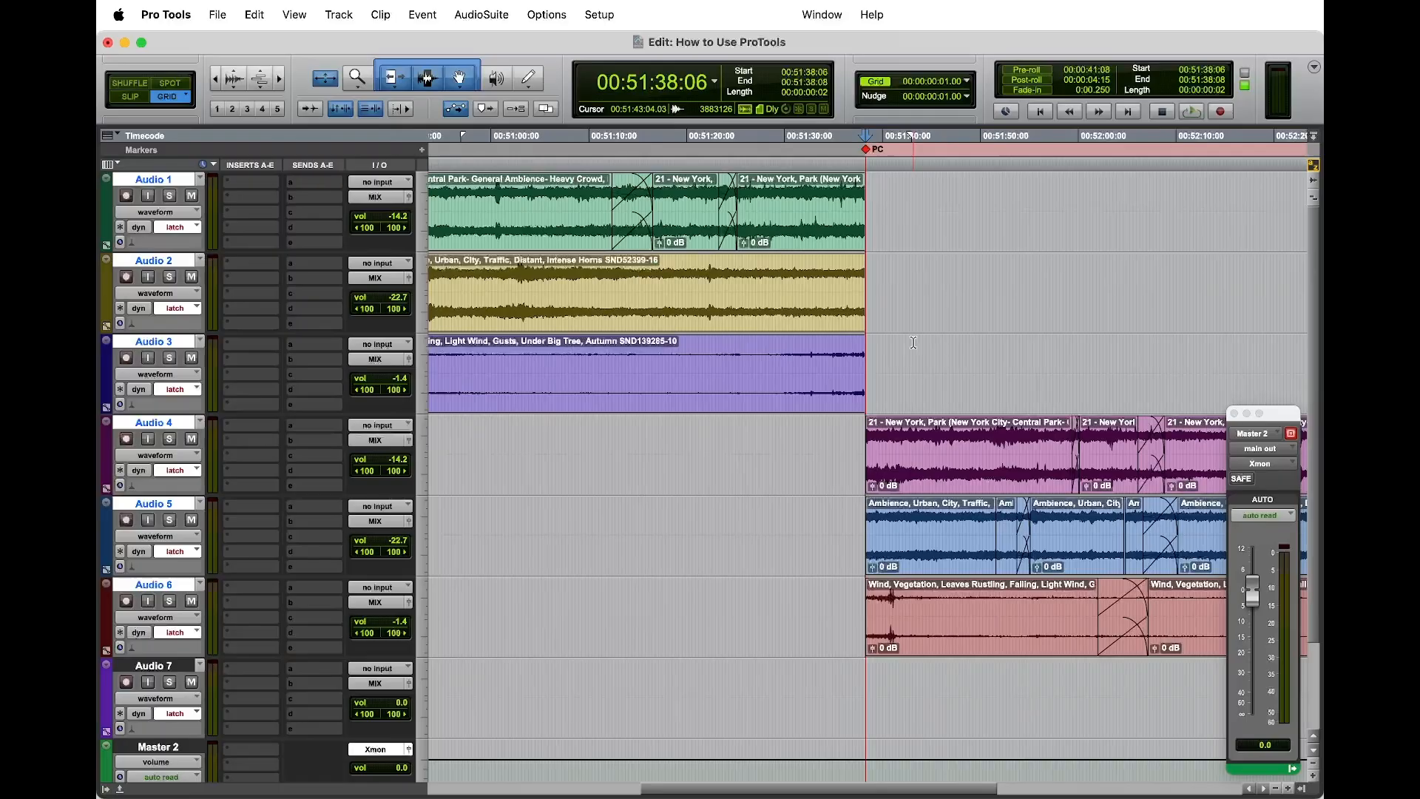
key(t)
key(t)
key(t)
key(t)
key(t)
key(t)
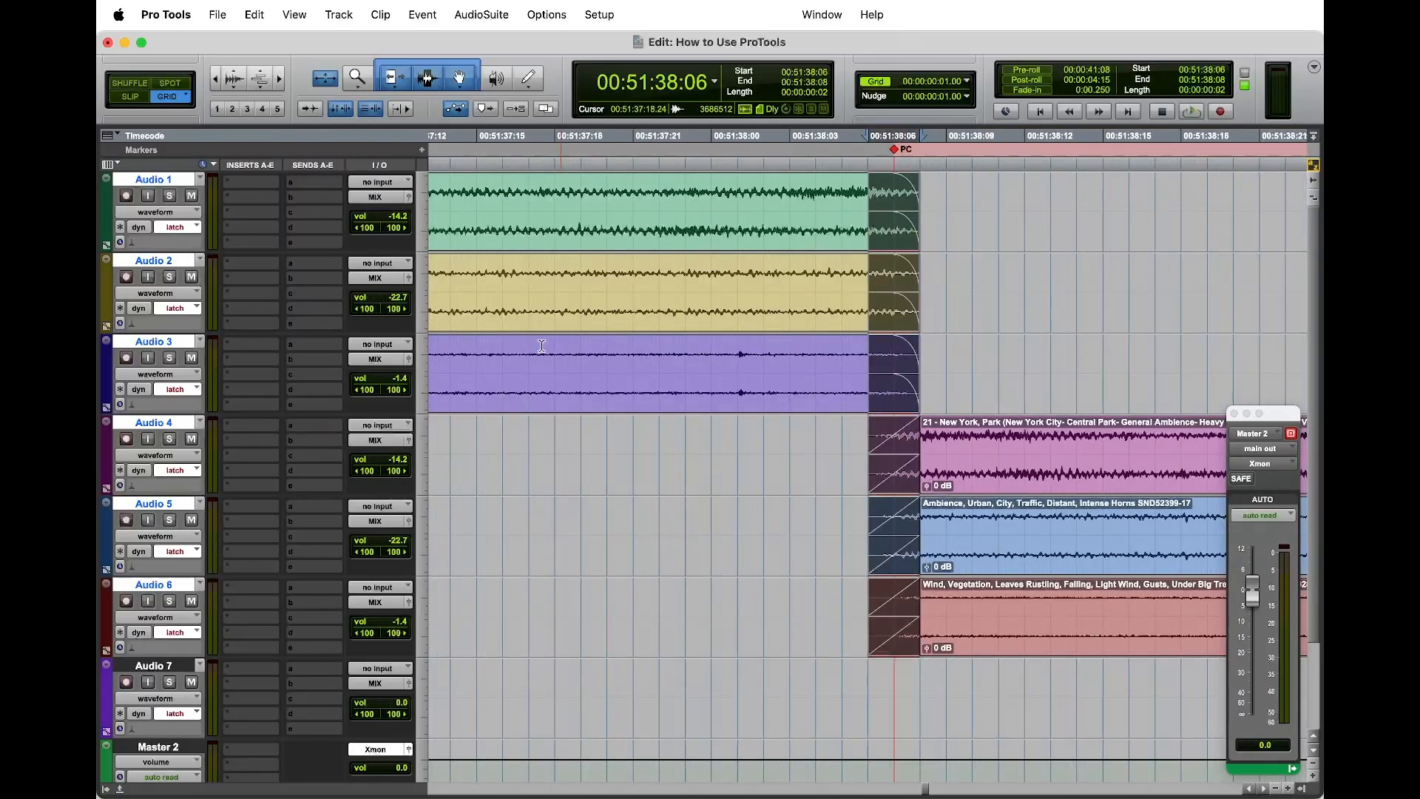
click(541, 347)
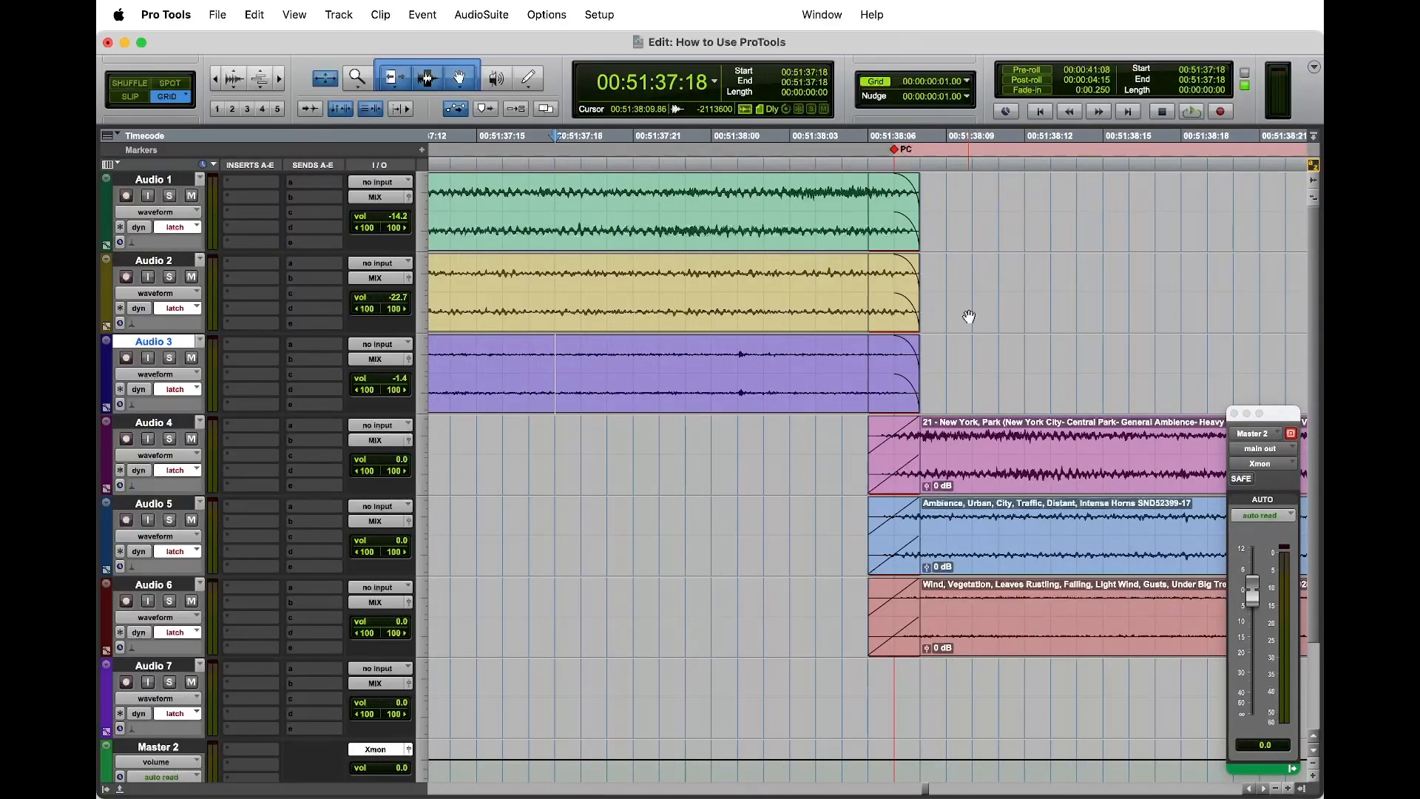
key(space)
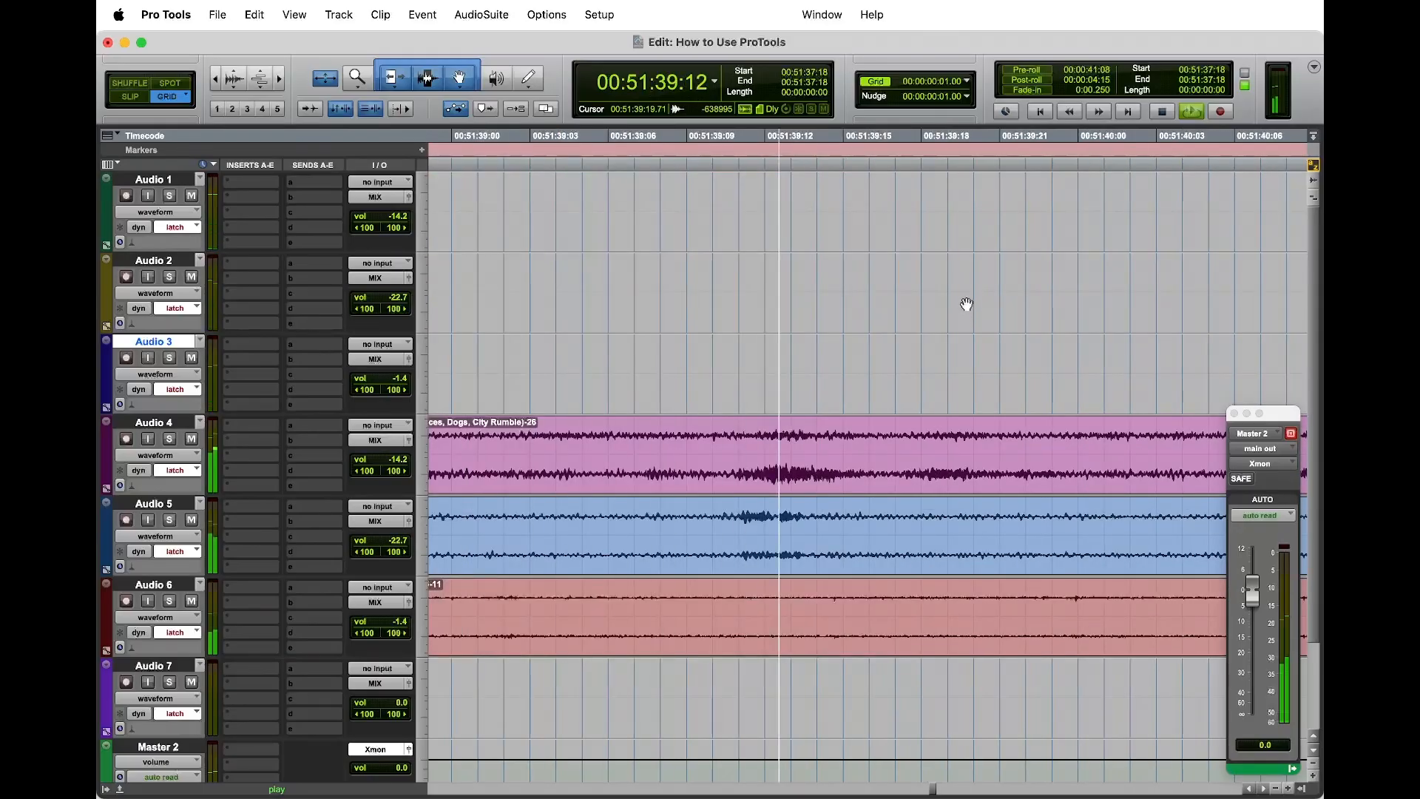
key(space)
Step: Switch the tracks to the volume view and select a short range on Audio 4 from 00:52:08:16 to 00:52:09:01
key(r)
key(r)
key(r)
key(r)
key(r)
key(r)
key(r)
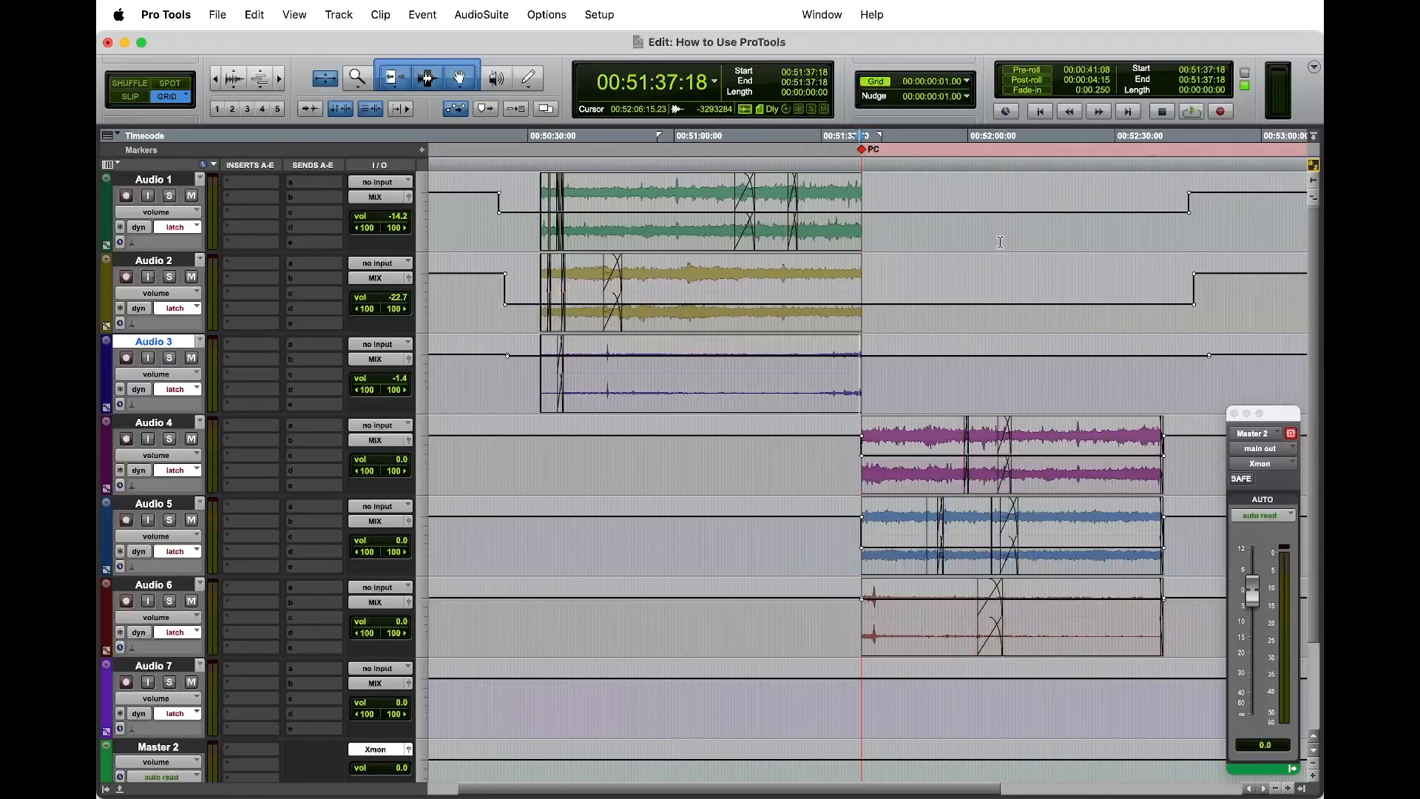
key(ctrl+minus)
scroll(881, 374, right, 2)
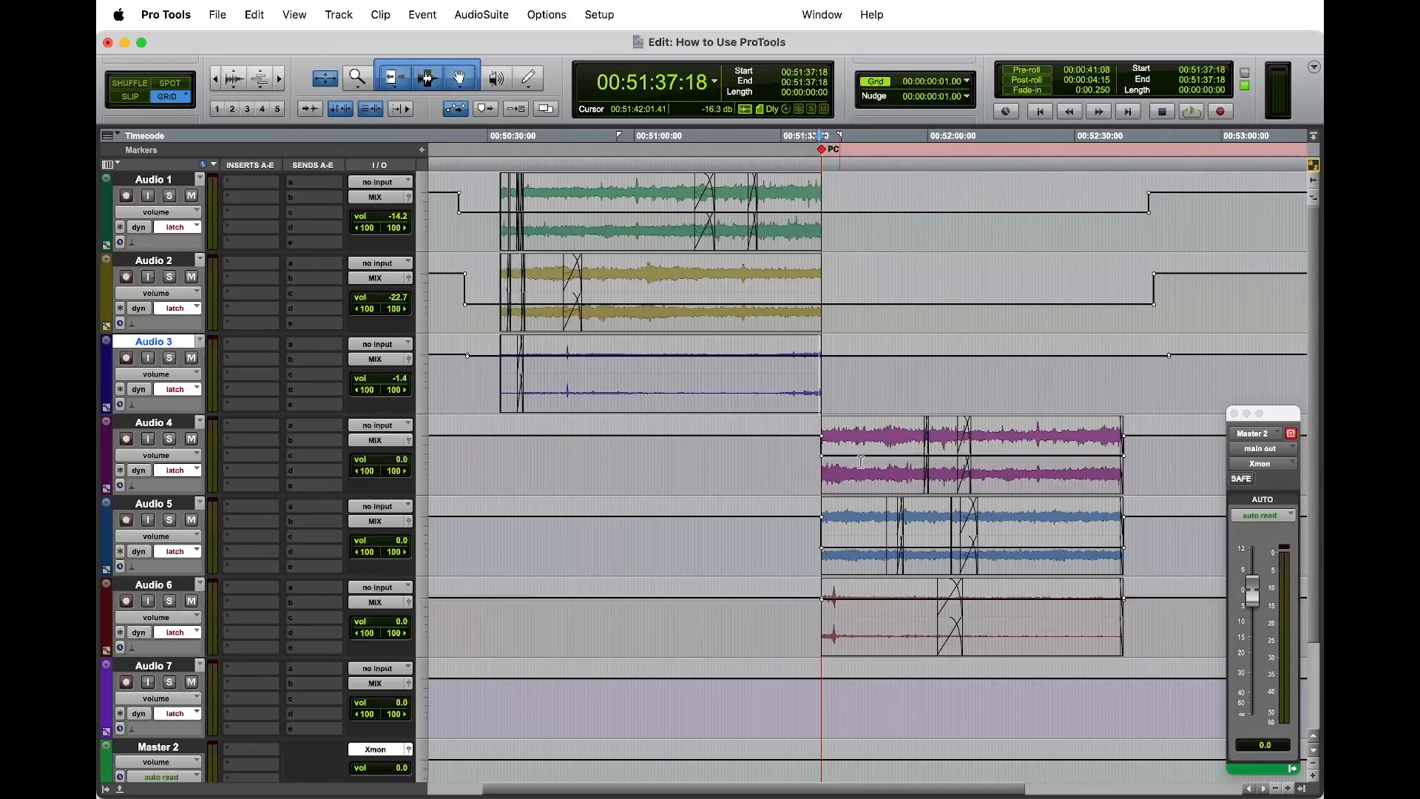
drag(993, 447, 976, 444)
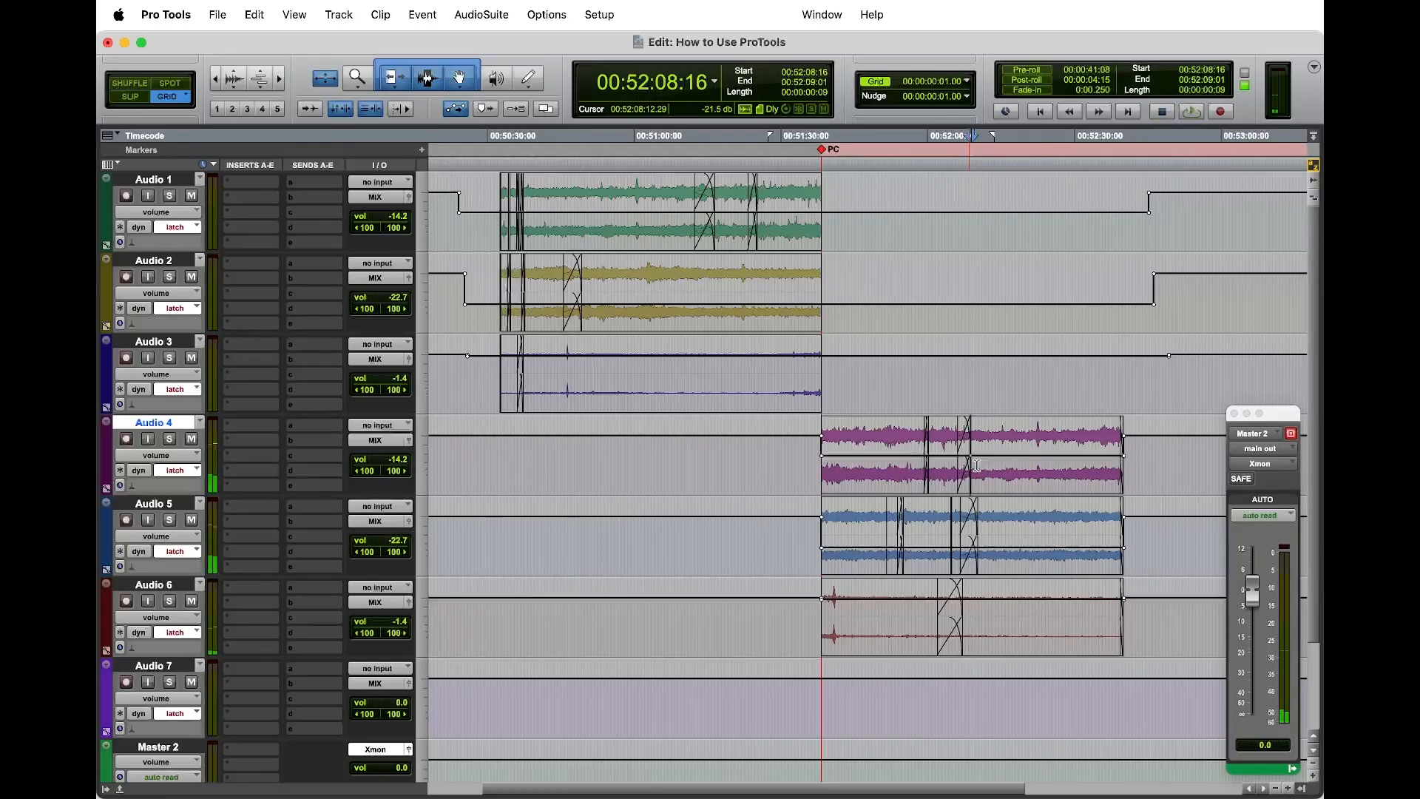
Step: Play the ambience on Audio 4 to 6 from 00:52:18:06 and look closer at the section after the PC marker
key(space)
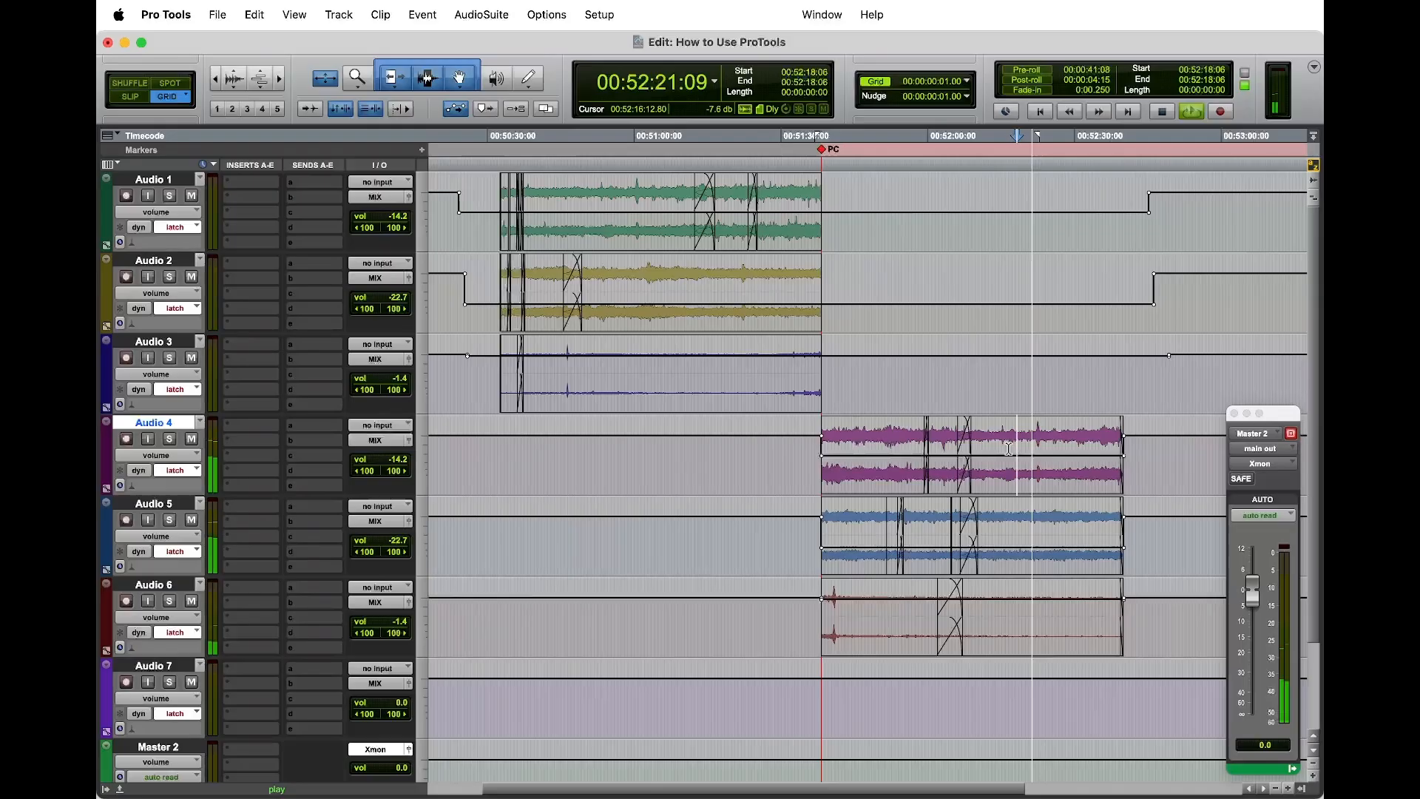
key(t)
key(t)
key(r)
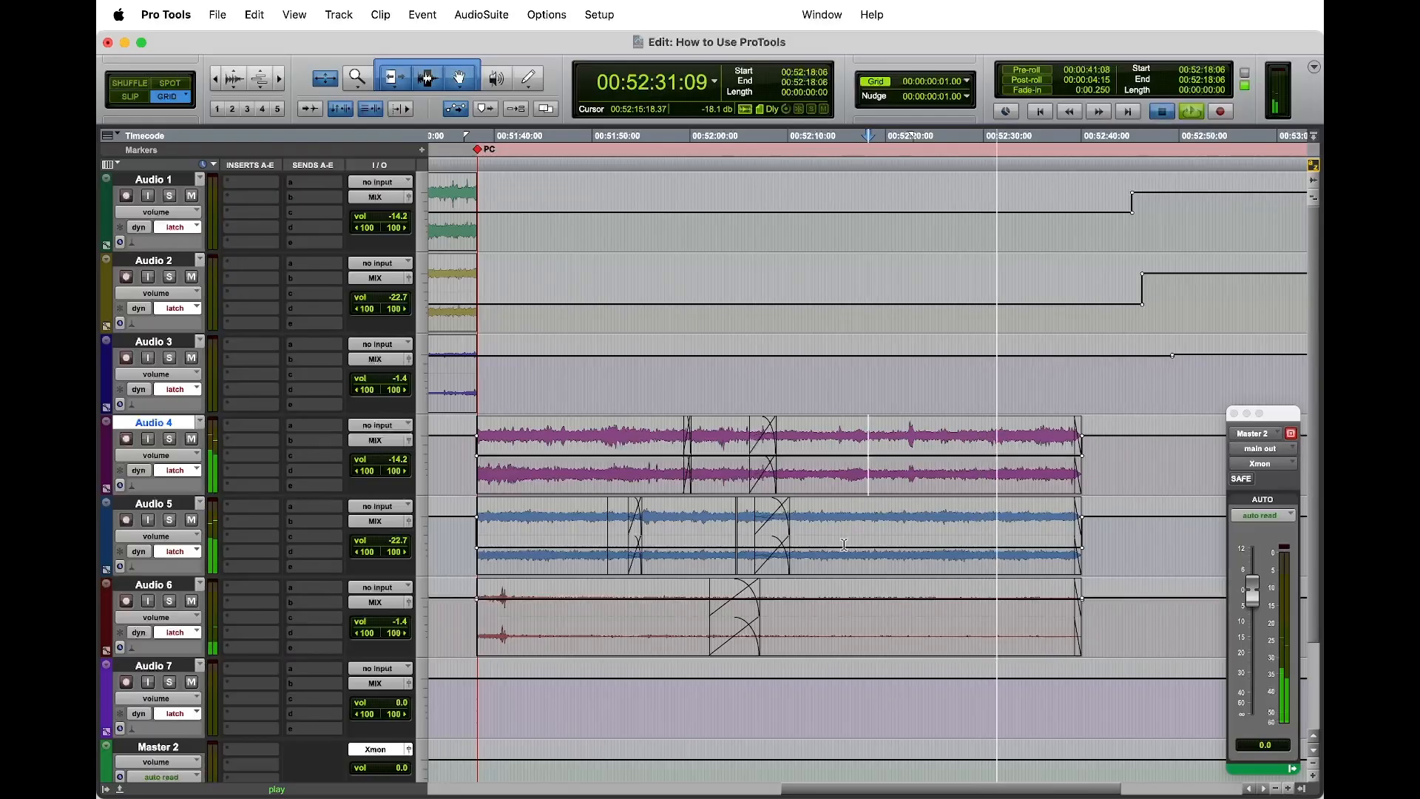
key(space)
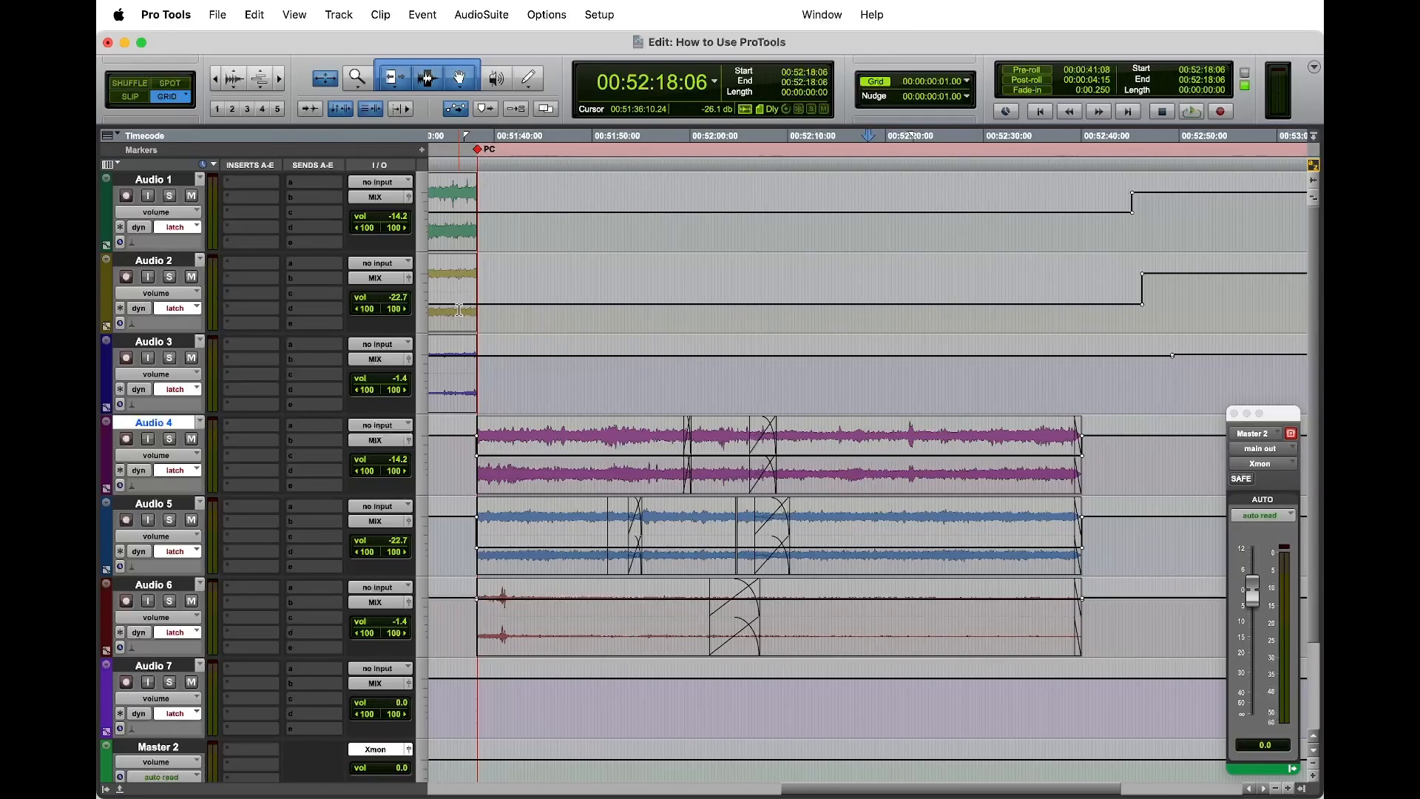
Step: Select all Audio 6 clips after the PC marker in waveform view, play from 00:51:38:06 and return the tracks to volume view
key(ctrl+minus)
click(679, 654)
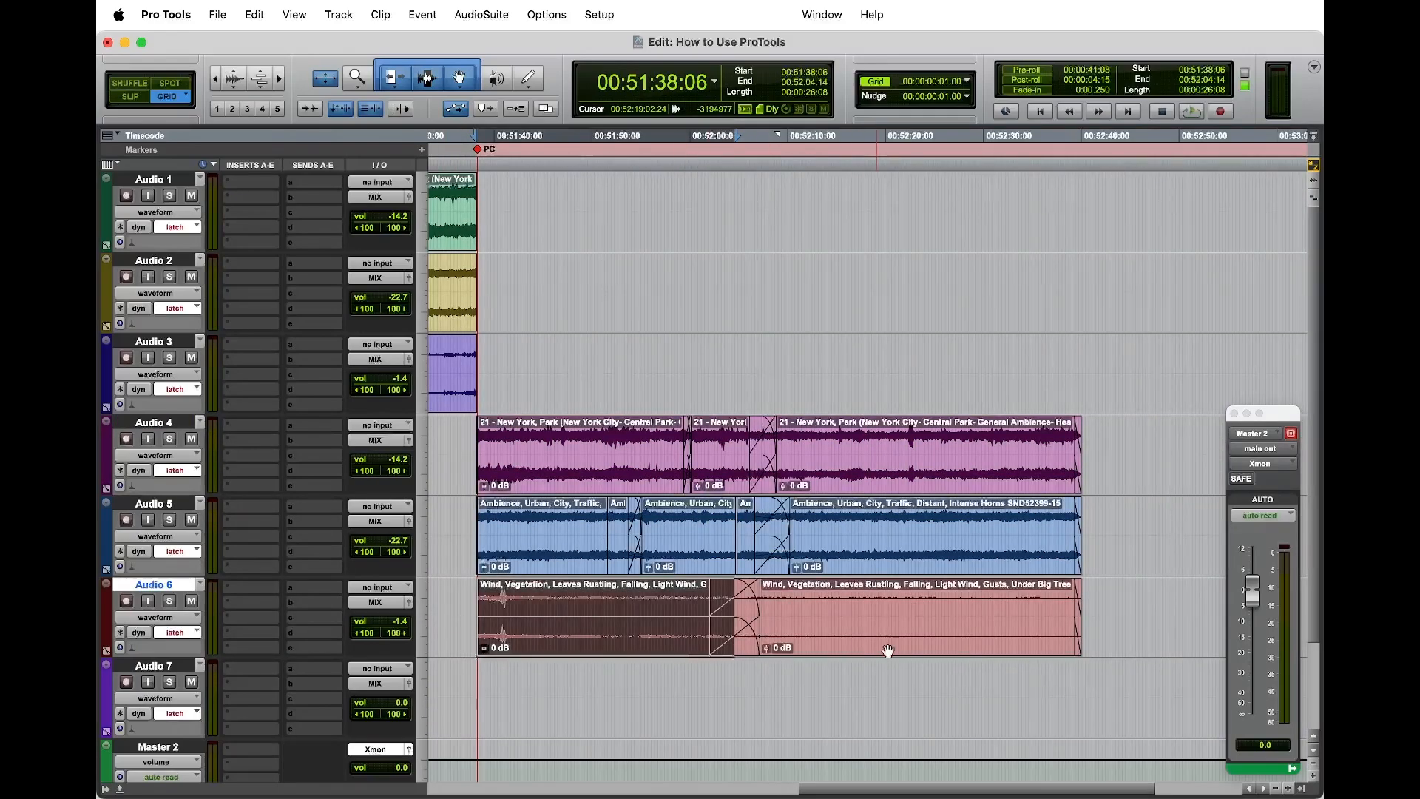
shift+click(986, 649)
shift+click(980, 649)
shift+click(889, 652)
key(space)
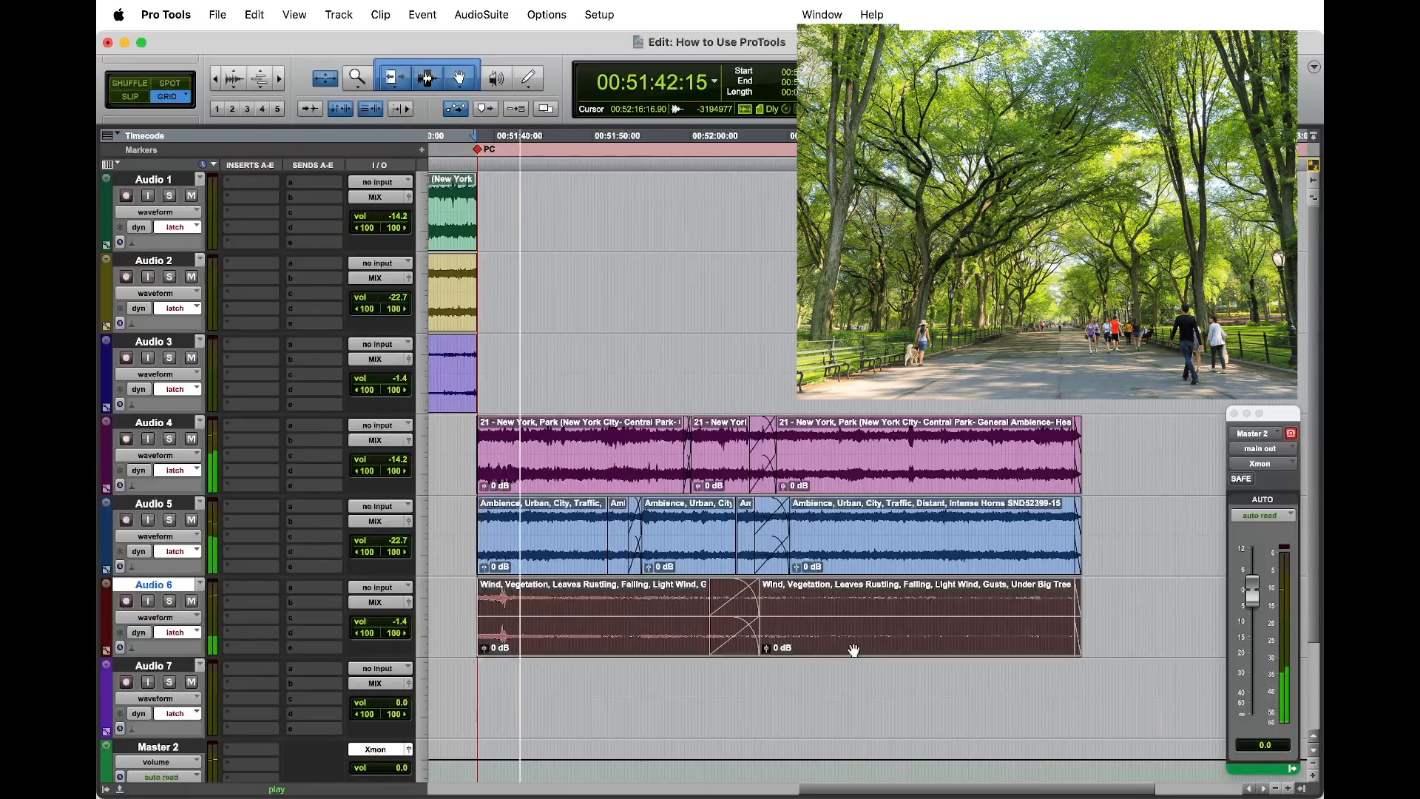
key(ctrl+alt+minus)
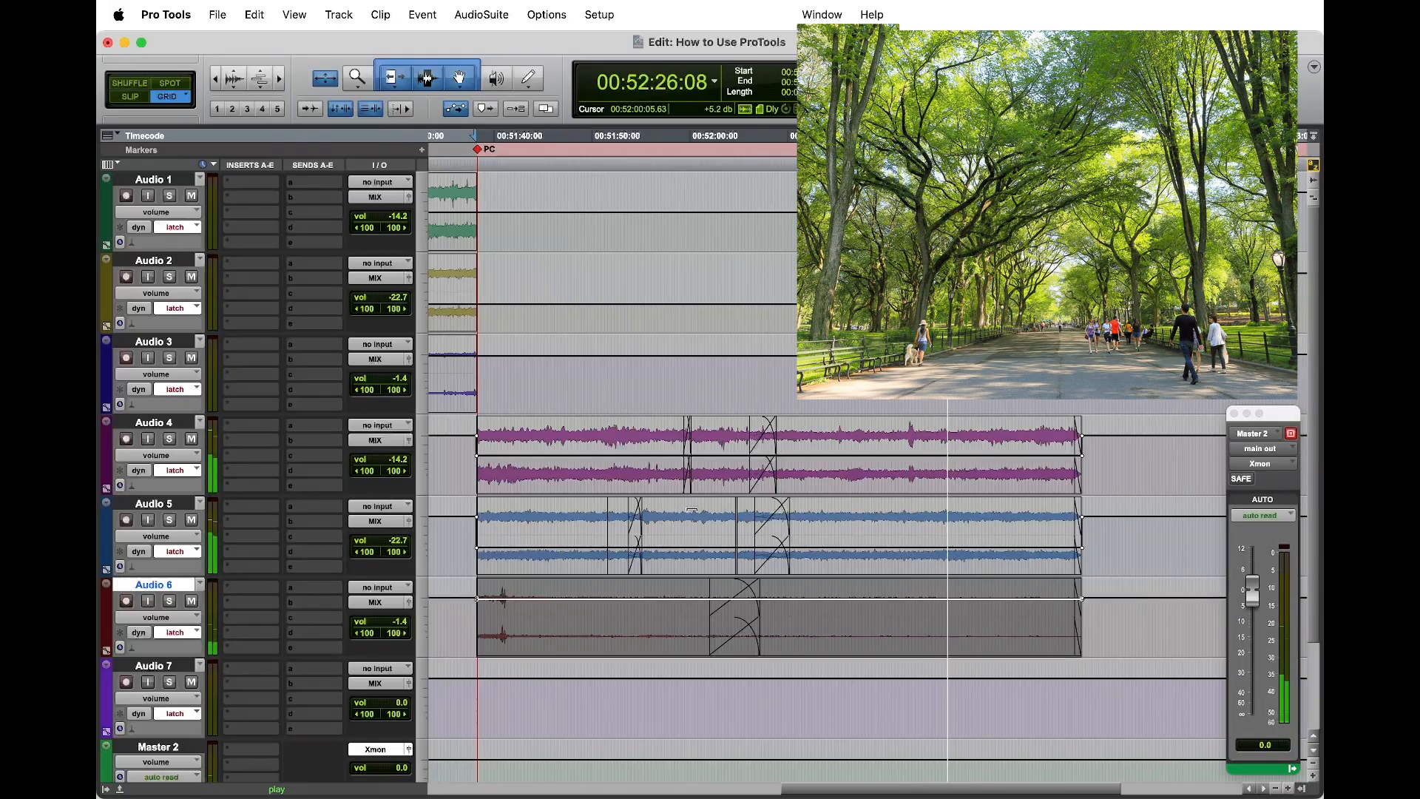
Step: Adjust the volume lines after the PC marker during playback: Audio 5 to -37.7, Audio 4 to -15.9 and Audio 6 to +3.7 dB
drag(693, 509, 697, 526)
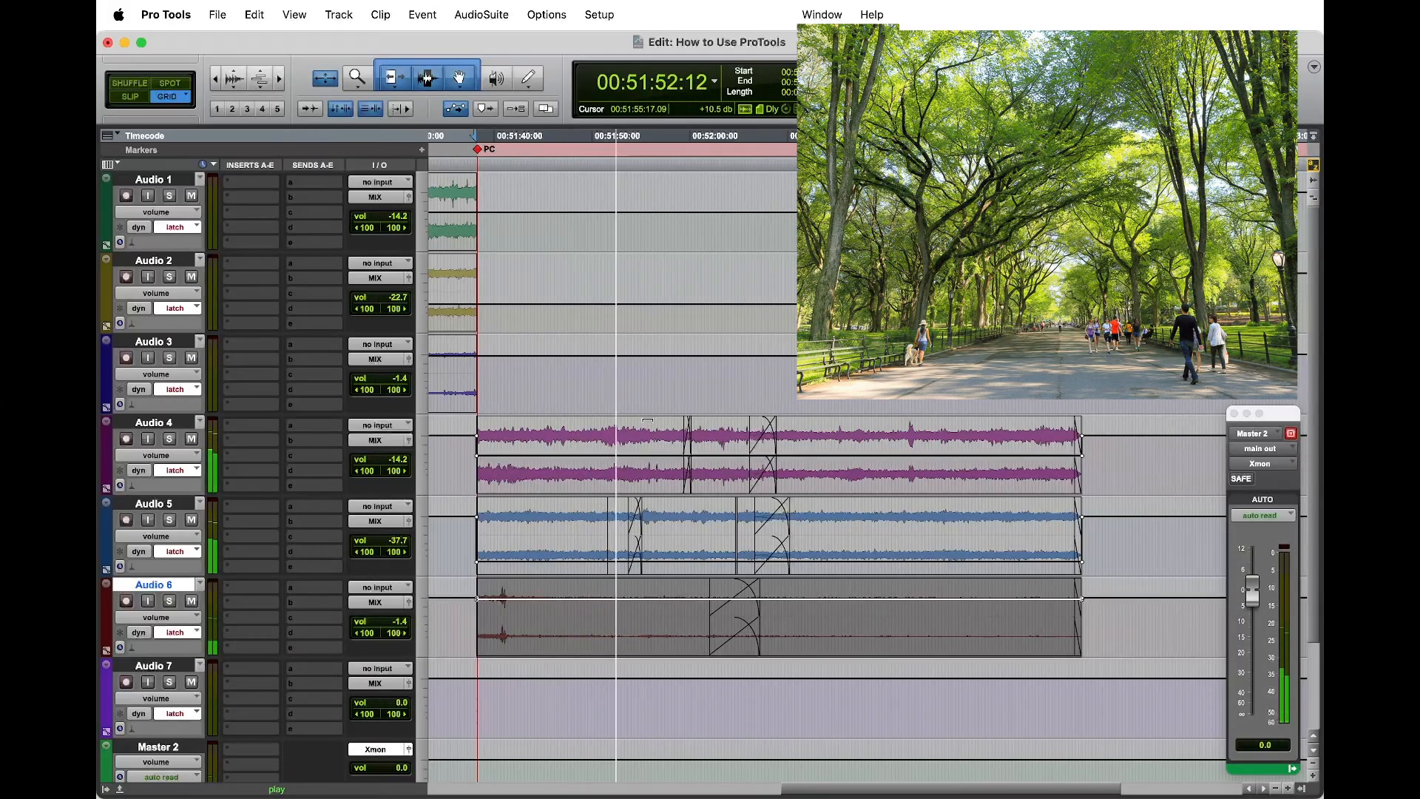
drag(647, 420, 639, 427)
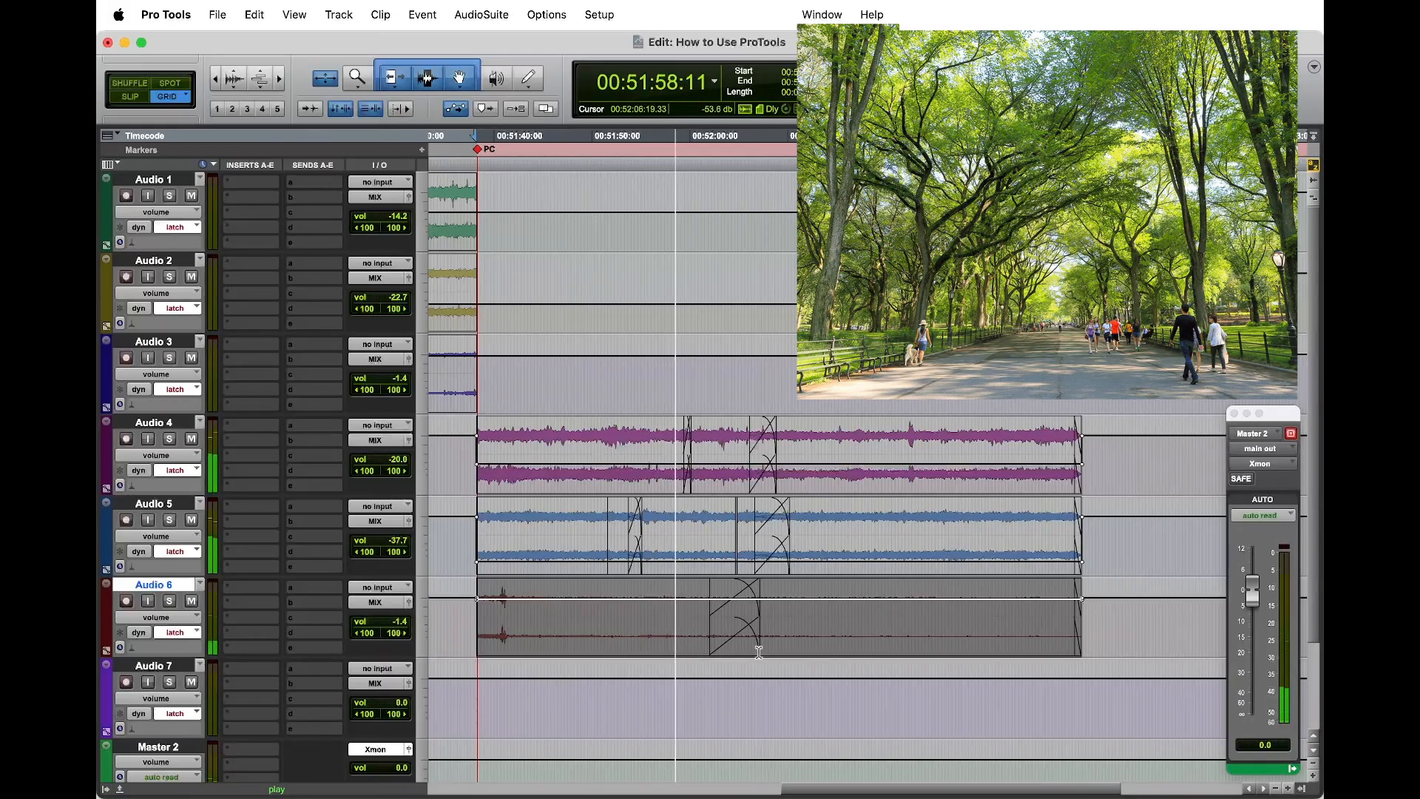
drag(769, 587, 766, 589)
key(space)
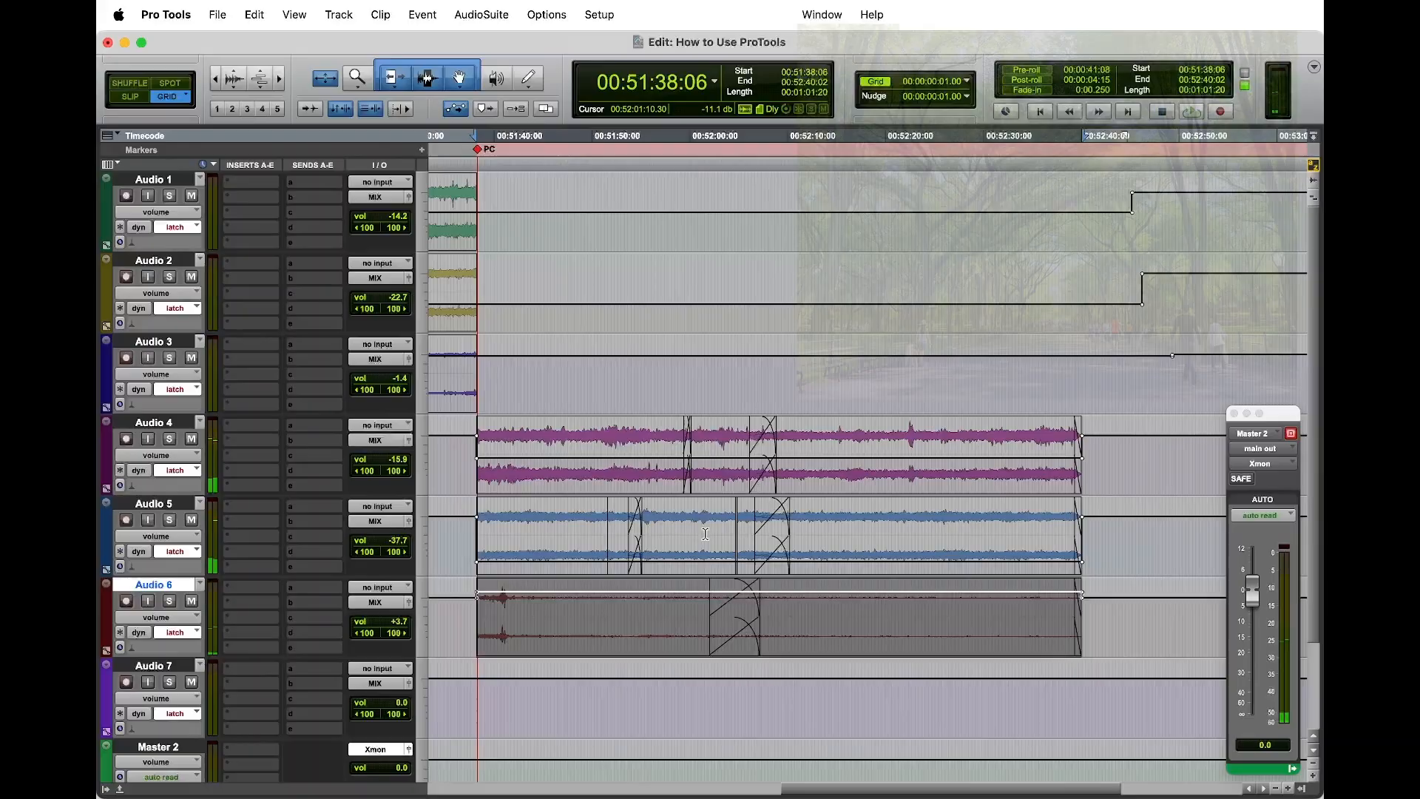
Step: Switch the tracks to waveform view and split the first Audio 6 wind clip at 00:51:43:02, just past its opening gust
scroll(740, 590, right, 1)
scroll(737, 591, right, 3)
scroll(731, 596, left, 5)
key(minus)
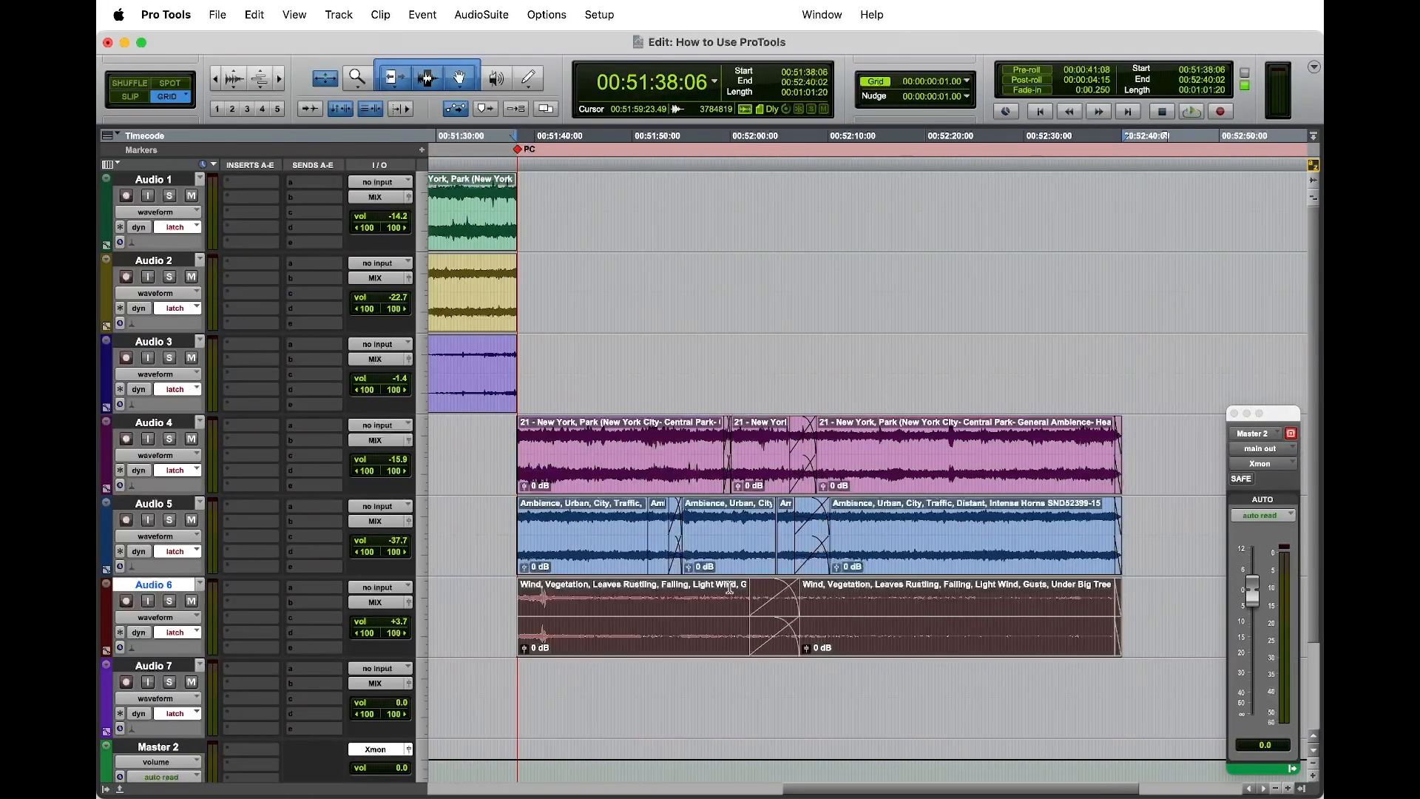
scroll(719, 616, left, 10)
scroll(934, 695, left, 5)
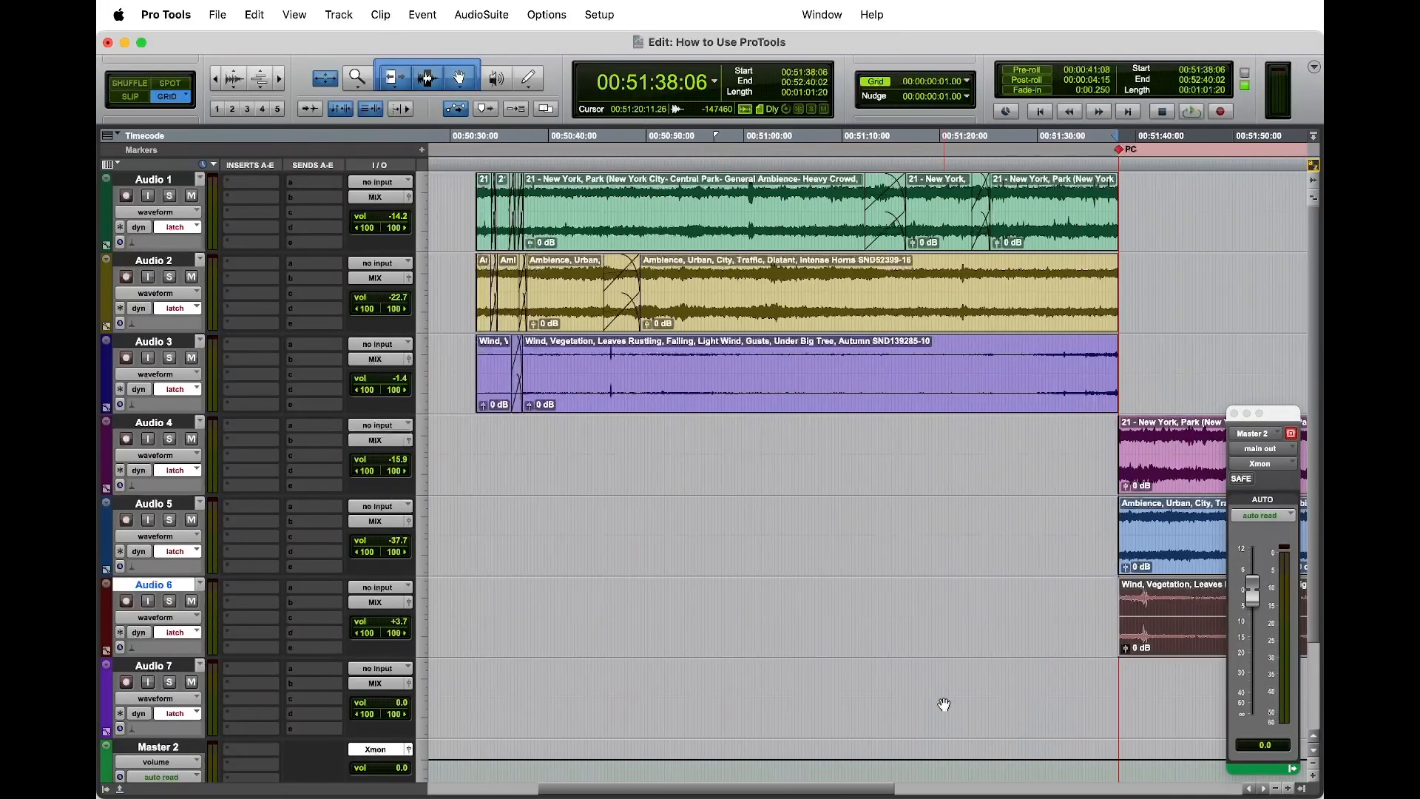
scroll(928, 703, right, 18)
scroll(913, 699, left, 3)
click(577, 612)
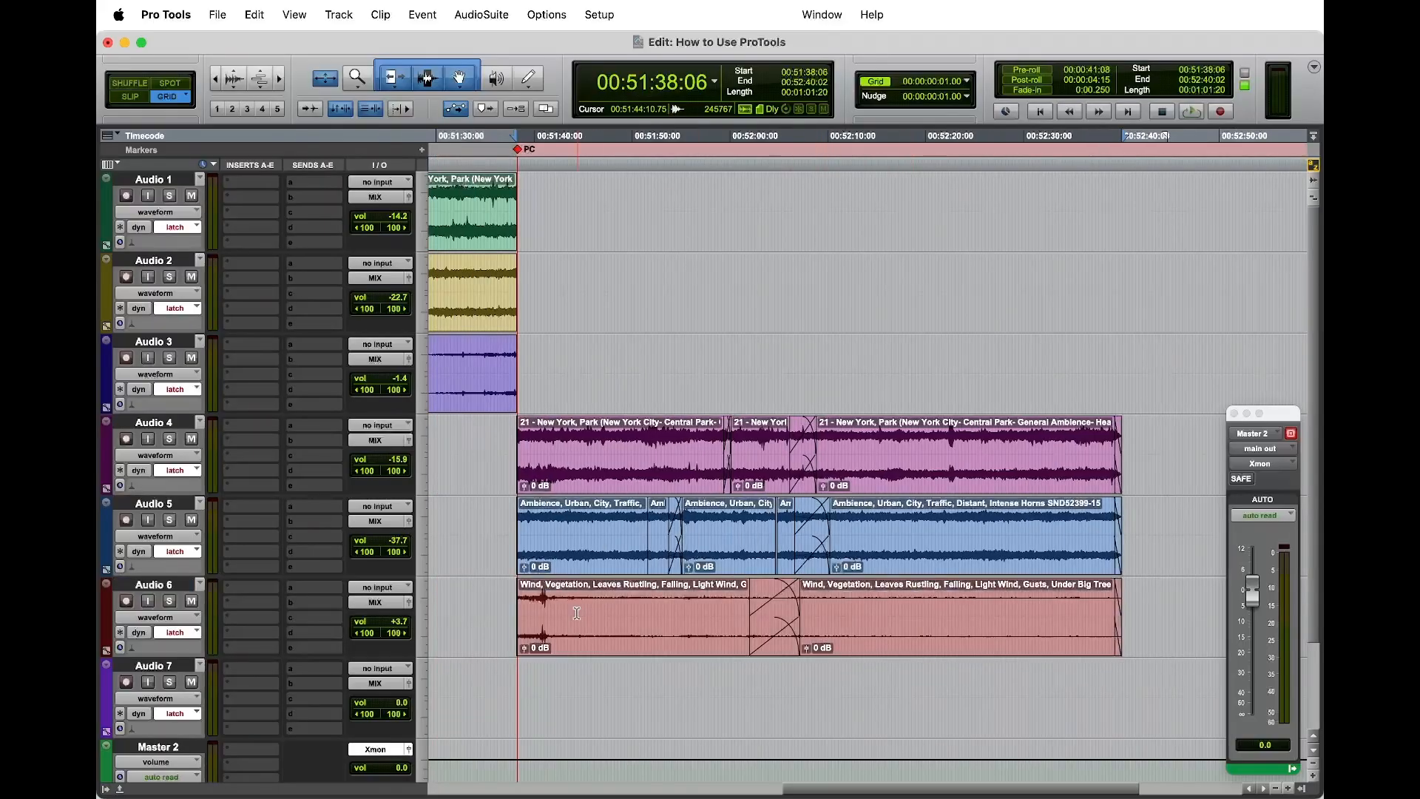
click(564, 604)
key(b)
Step: Copy the split-off gust onto the last Audio 6 clip near 00:52:15 and heal the split in the original clip
click(541, 652)
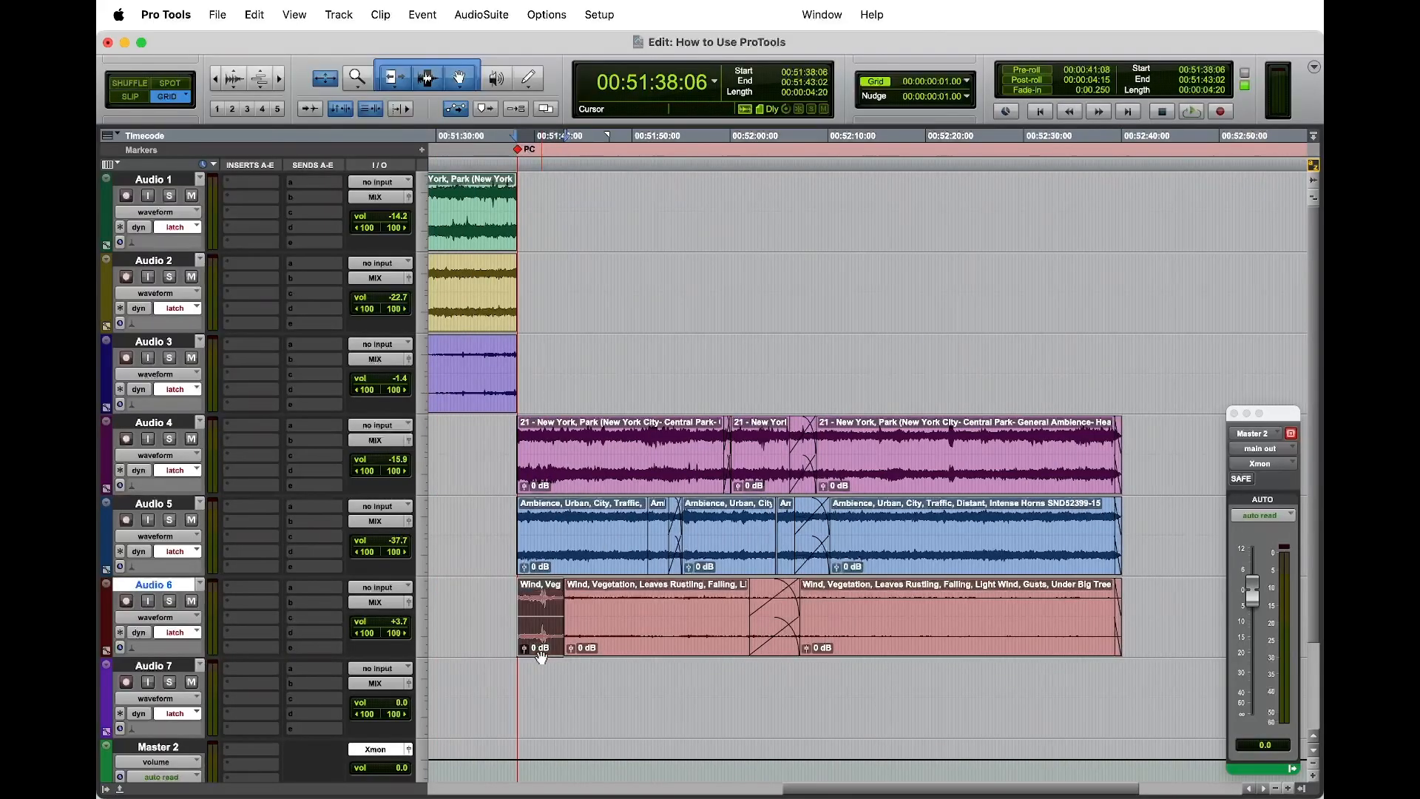
drag(539, 648, 907, 646)
drag(607, 601, 563, 609)
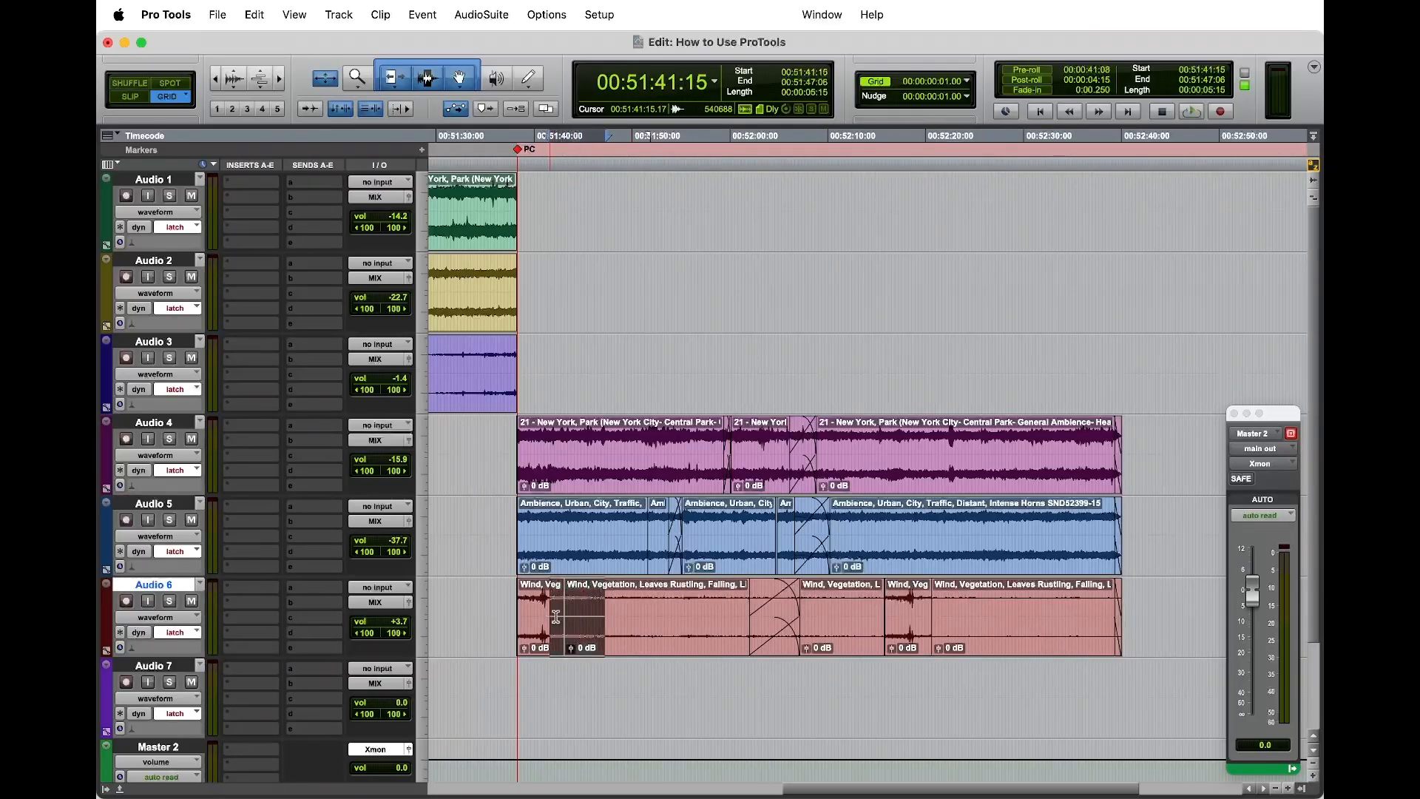
click(960, 486)
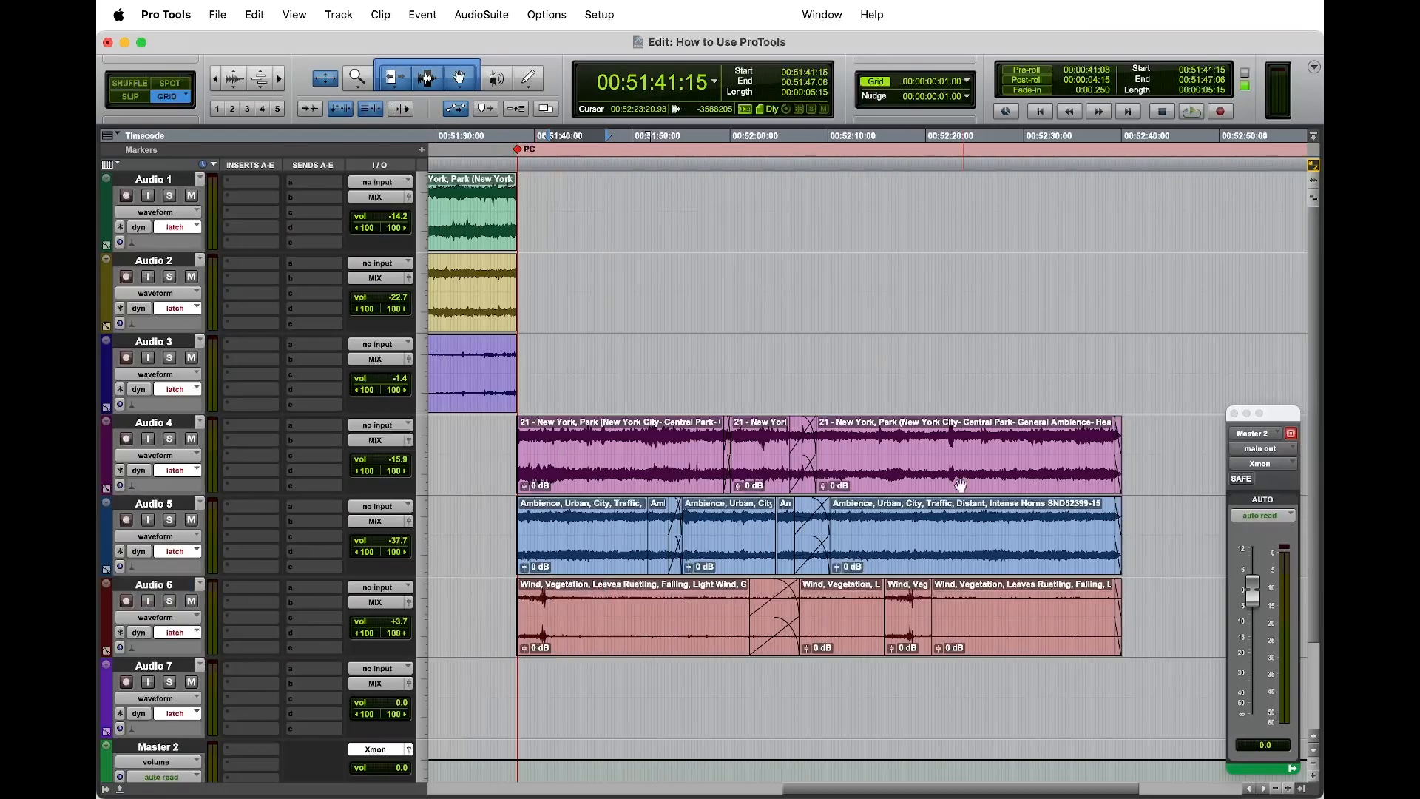
Step: Extend the start of the copied gust clip on Audio 6 back to 00:52:12:23 and crossfade it with the preceding clip
drag(887, 611, 844, 607)
key(t)
key(t)
key(t)
key(t)
key(t)
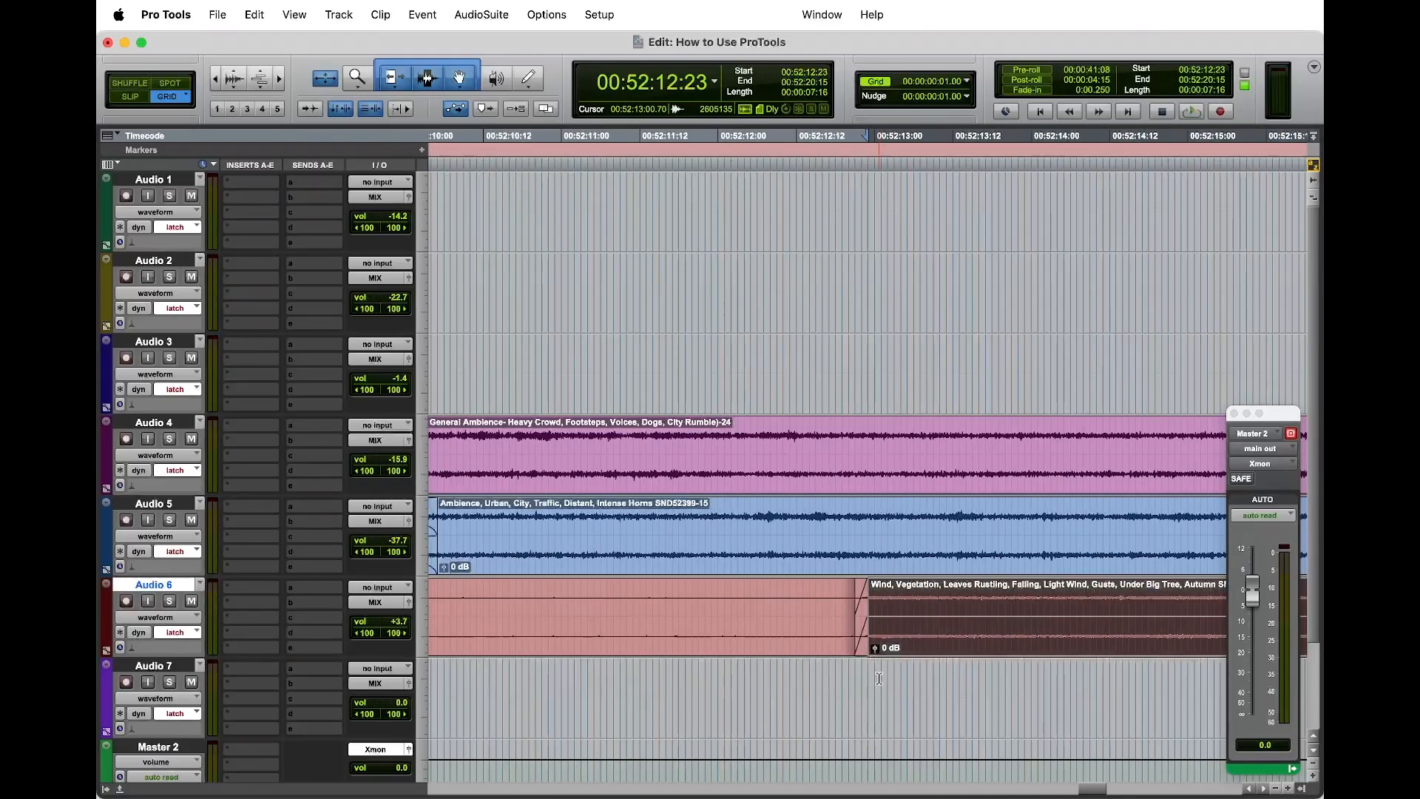
click(880, 672)
click(856, 651)
key(Delete)
drag(837, 656, 709, 656)
click(1157, 592)
Step: Crossfade the end of the copied gust clip on Audio 6 with the clip that follows, around 00:52:20
key(r)
key(r)
key(r)
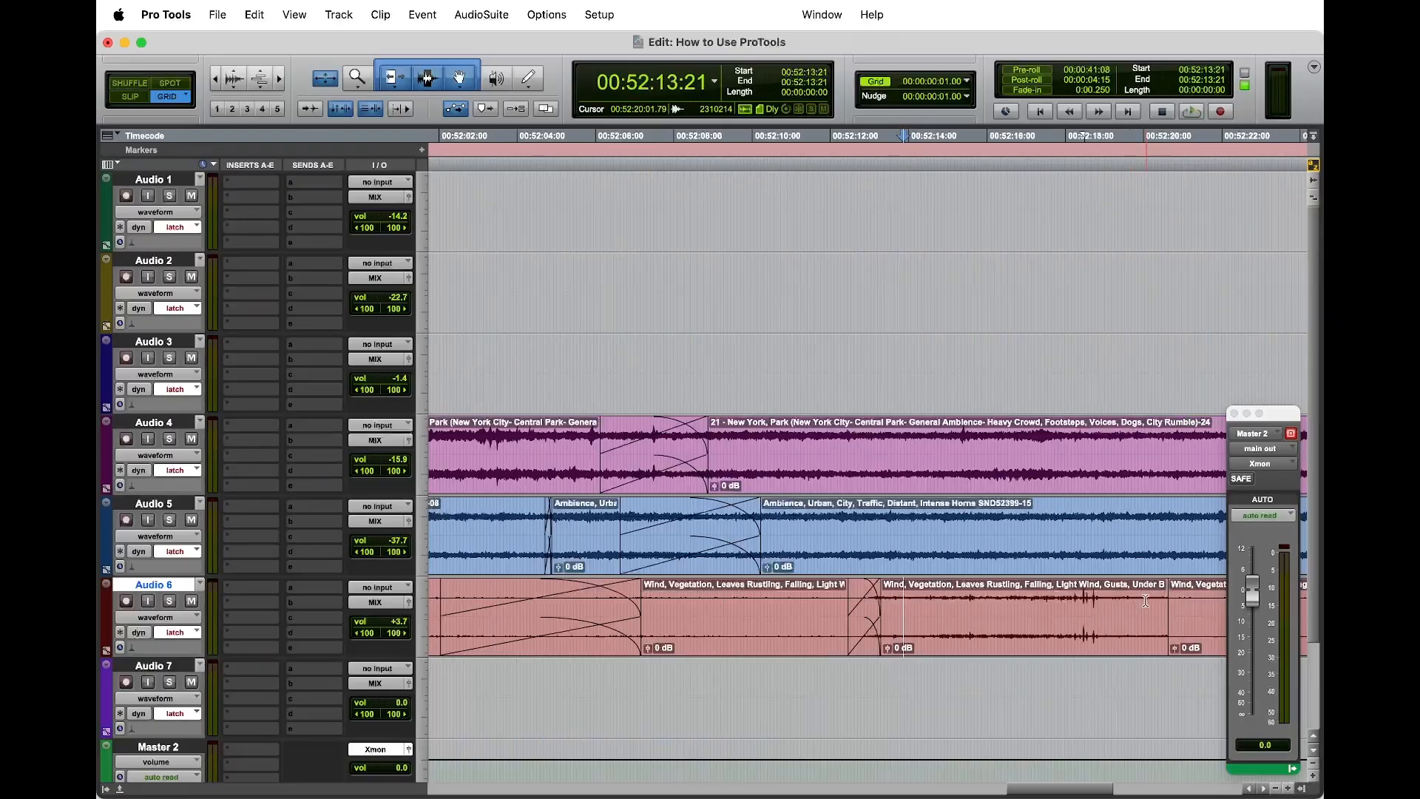
click(1150, 615)
click(1114, 688)
key(r)
key(r)
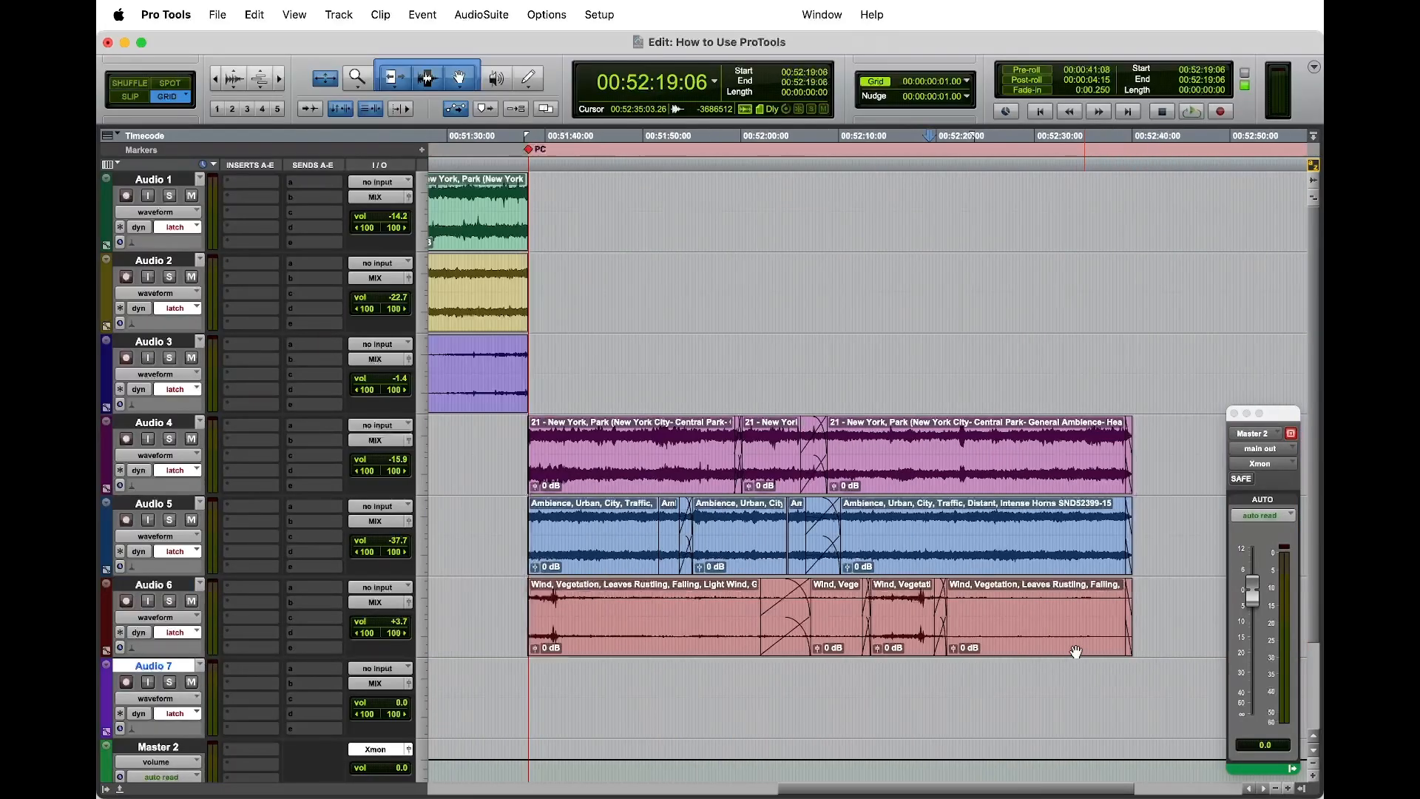
Step: Play from 00:52:11:10 and lengthen the crossfade into the copied gust on Audio 6 to run from 00:52:11:22 to 00:52:13:07
click(846, 627)
key(space)
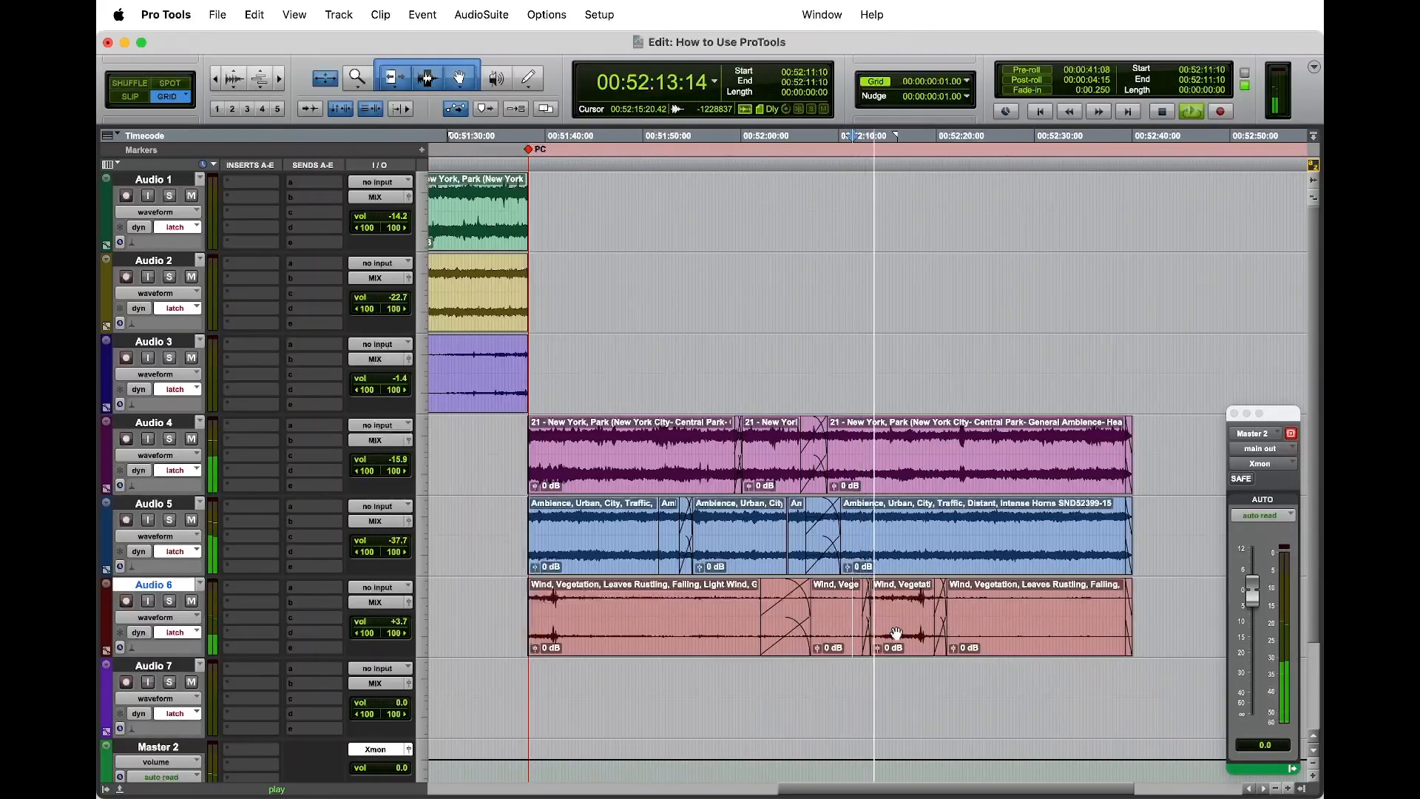
key(t)
key(t)
key(t)
drag(959, 595, 915, 598)
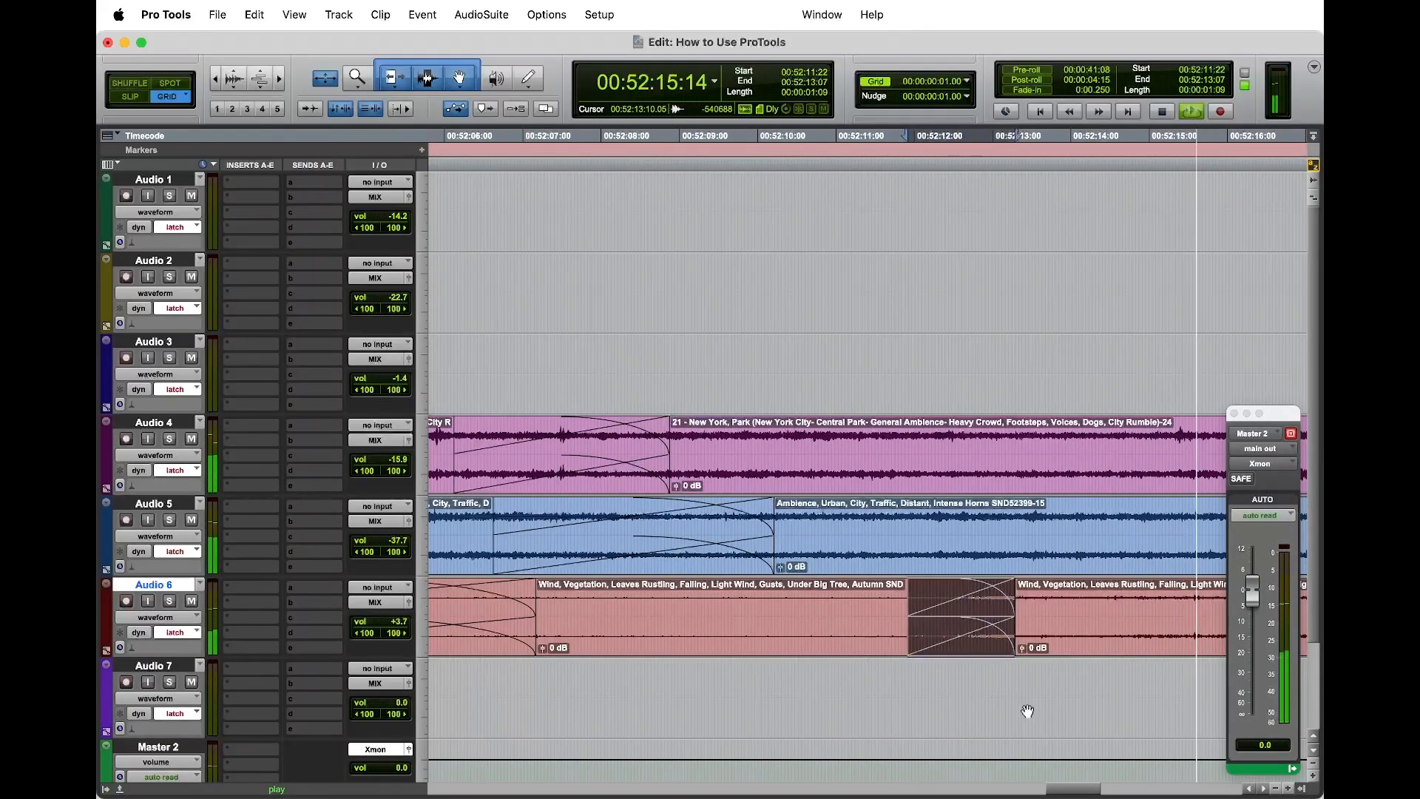
click(1027, 710)
key(r)
key(r)
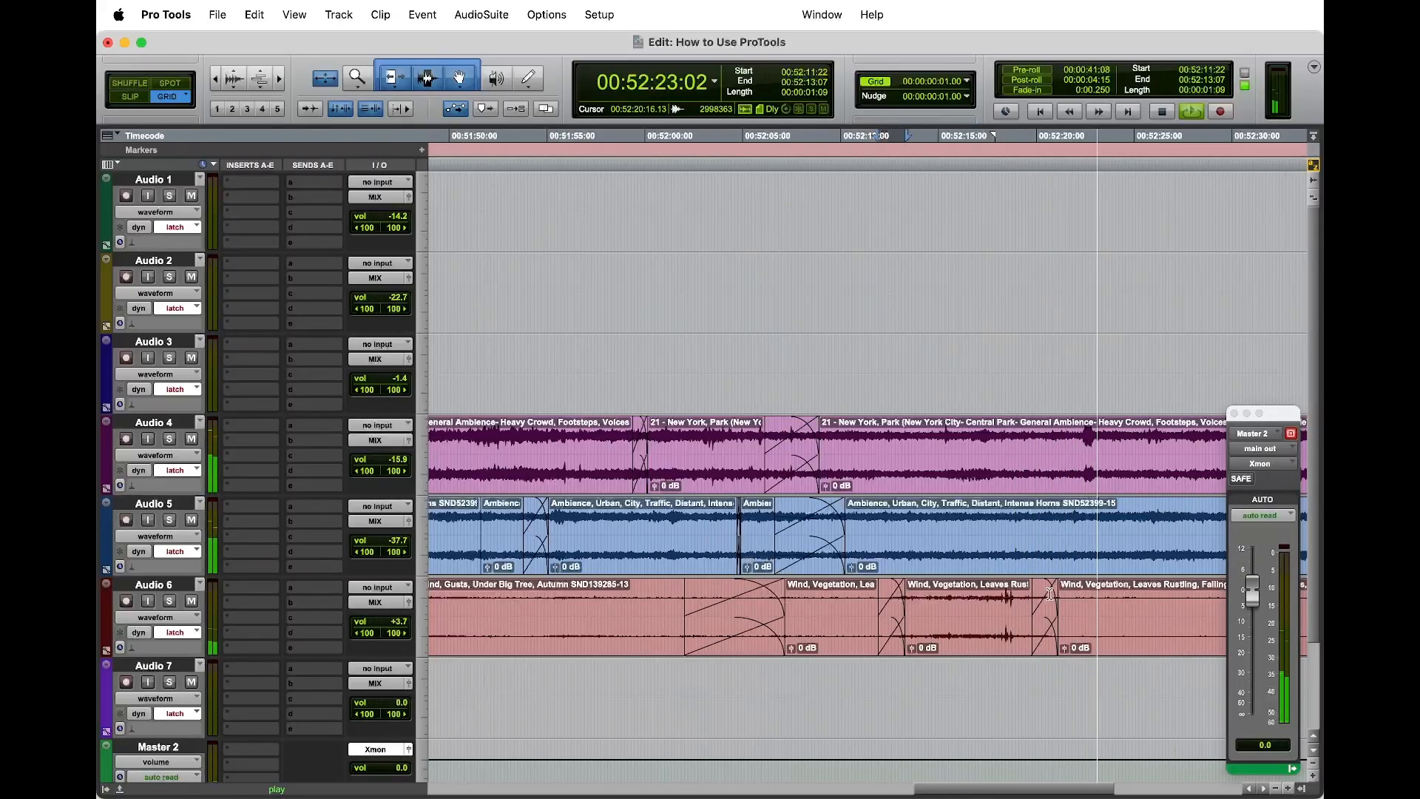
Step: Lengthen the crossfade out of the copied gust on Audio 6 in both directions and play the edit from 00:52:16:17
drag(1032, 600, 1126, 601)
key(f)
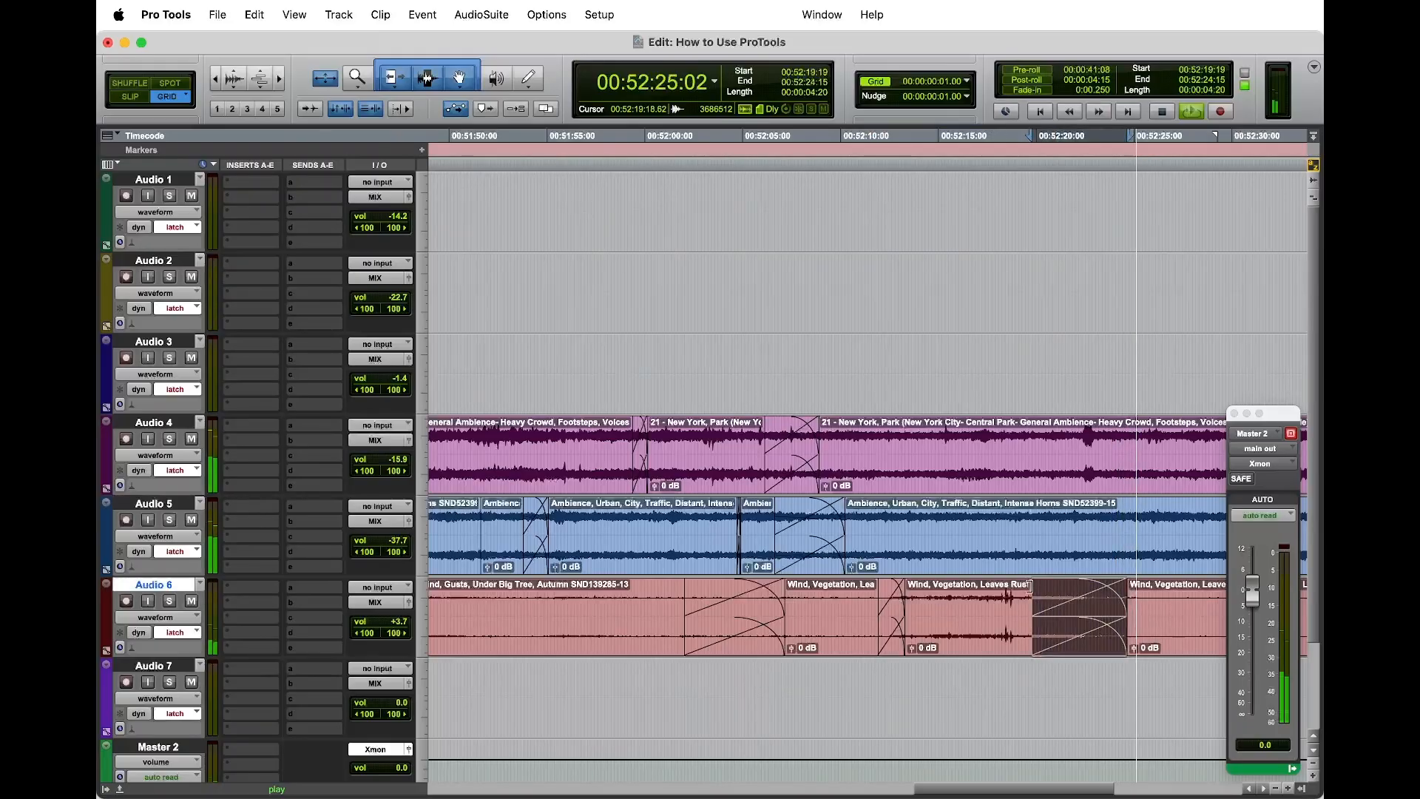
drag(1033, 588, 1009, 588)
click(971, 599)
key(space)
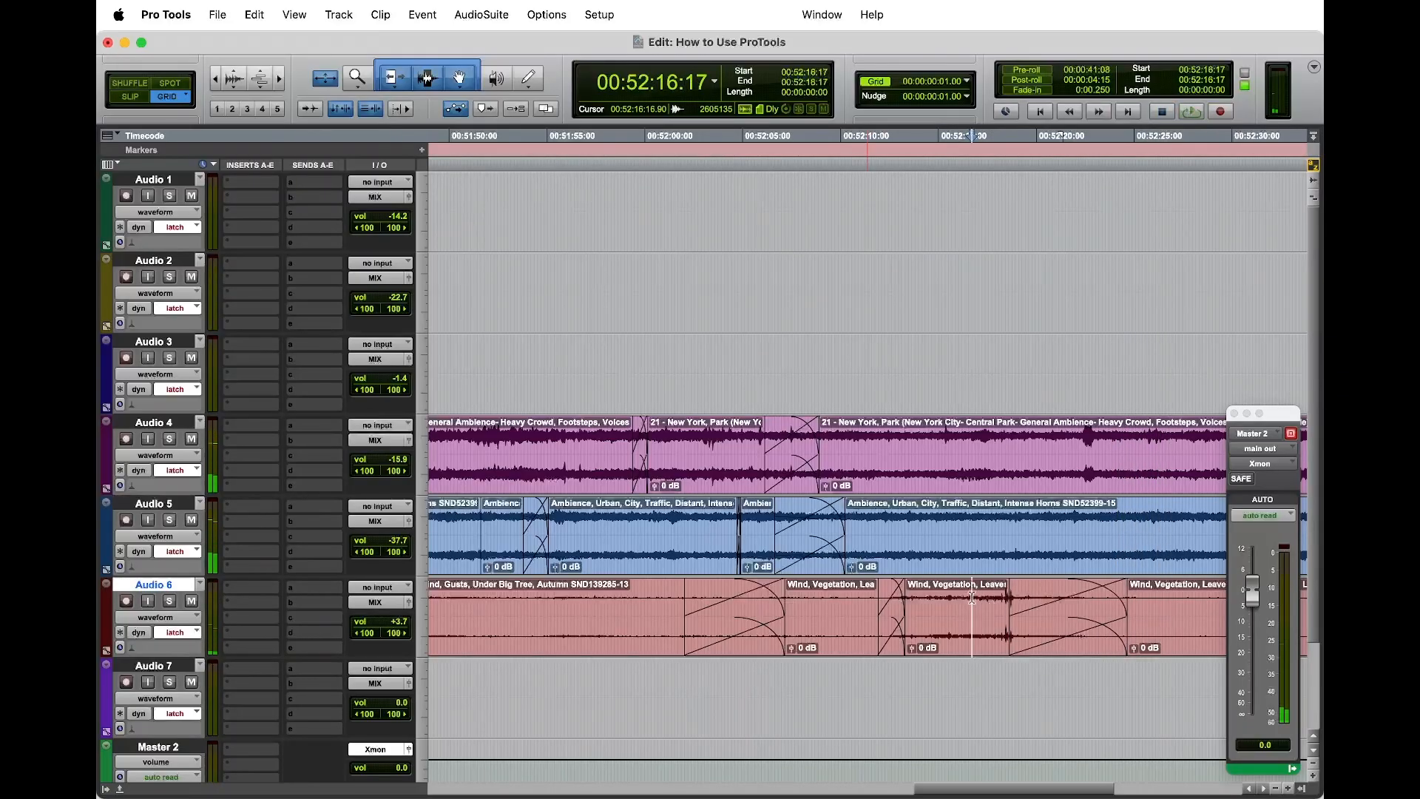
key(space)
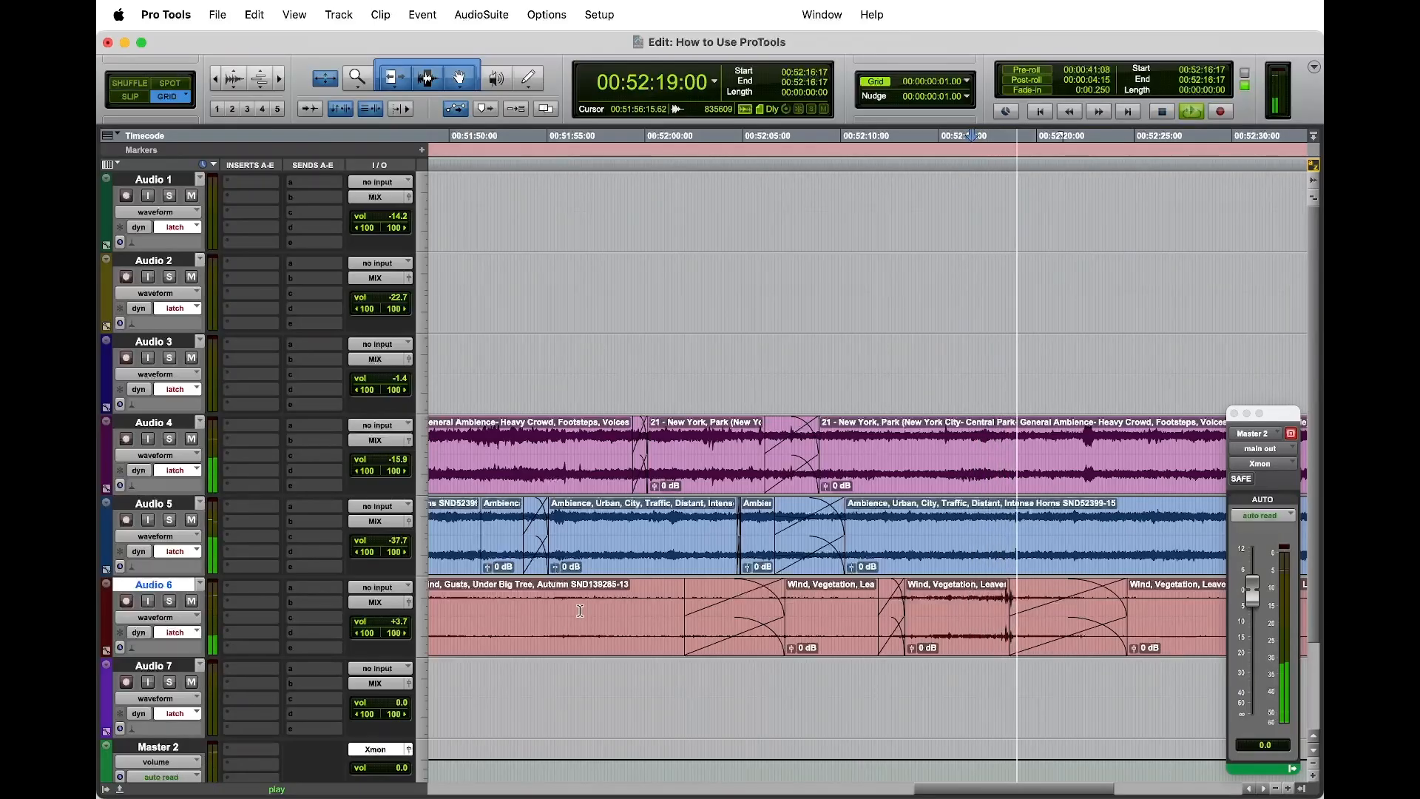
key(super+alt+1)
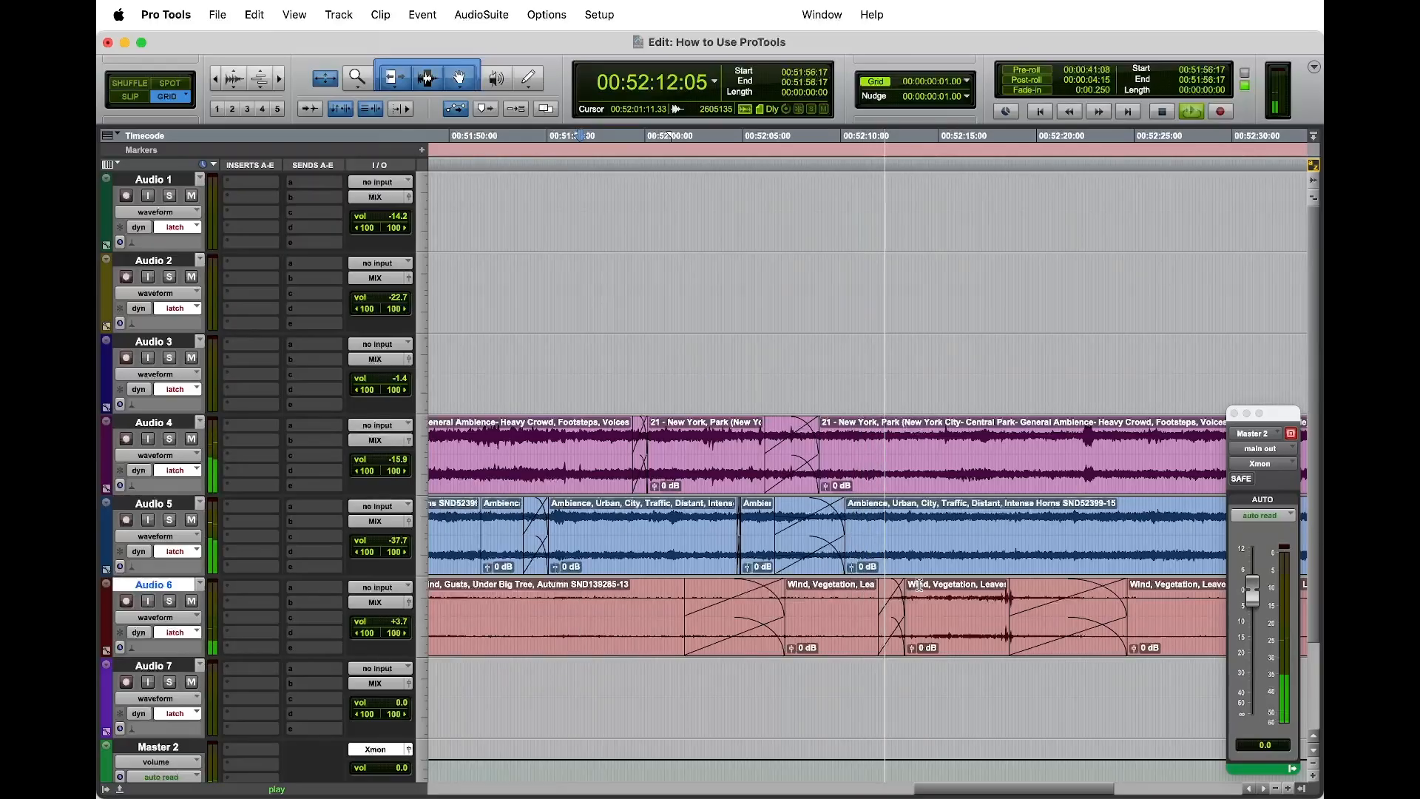
Step: Open the Audio 6 output fader, move it clear of the clips and play the gust section from 00:52:09:16
click(408, 603)
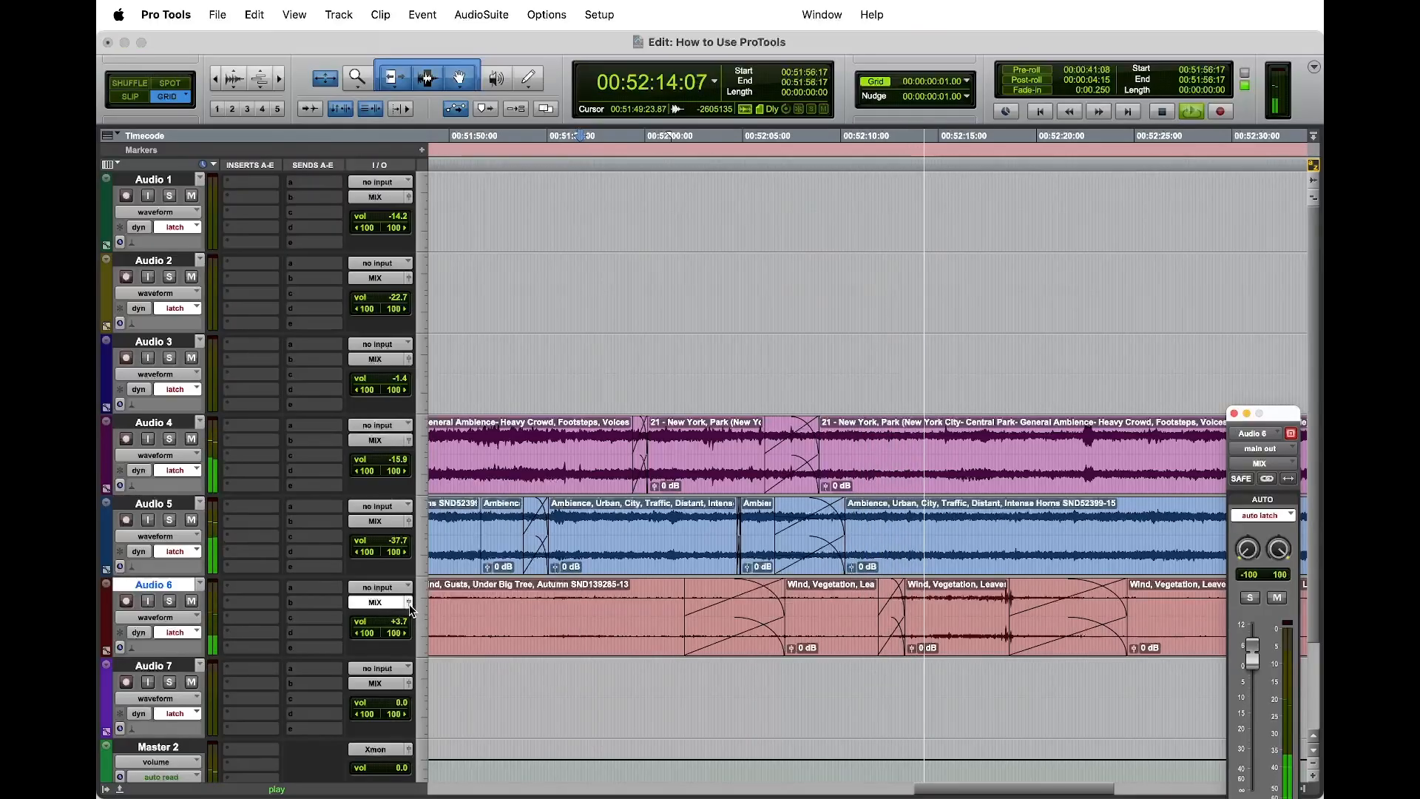
drag(1283, 412, 1251, 45)
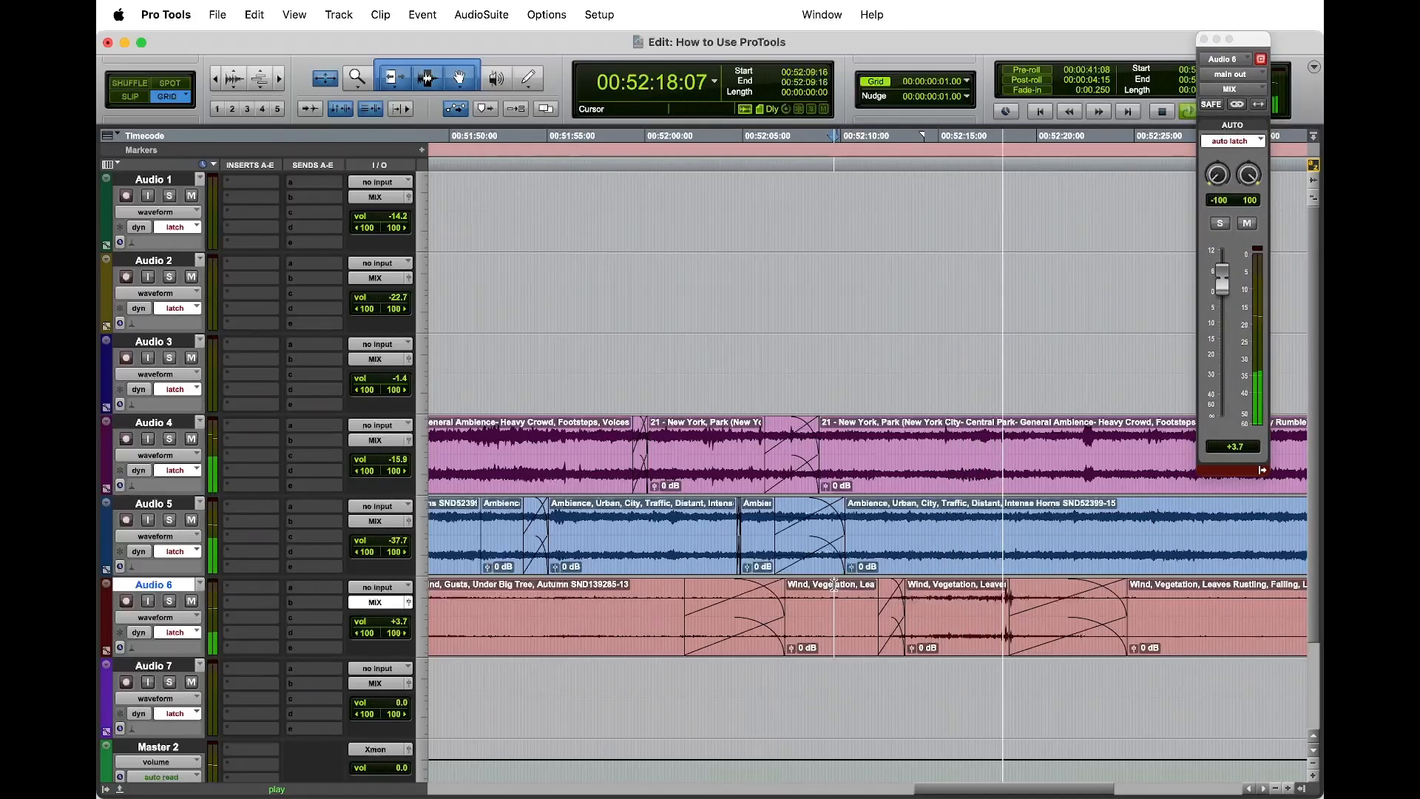
click(833, 617)
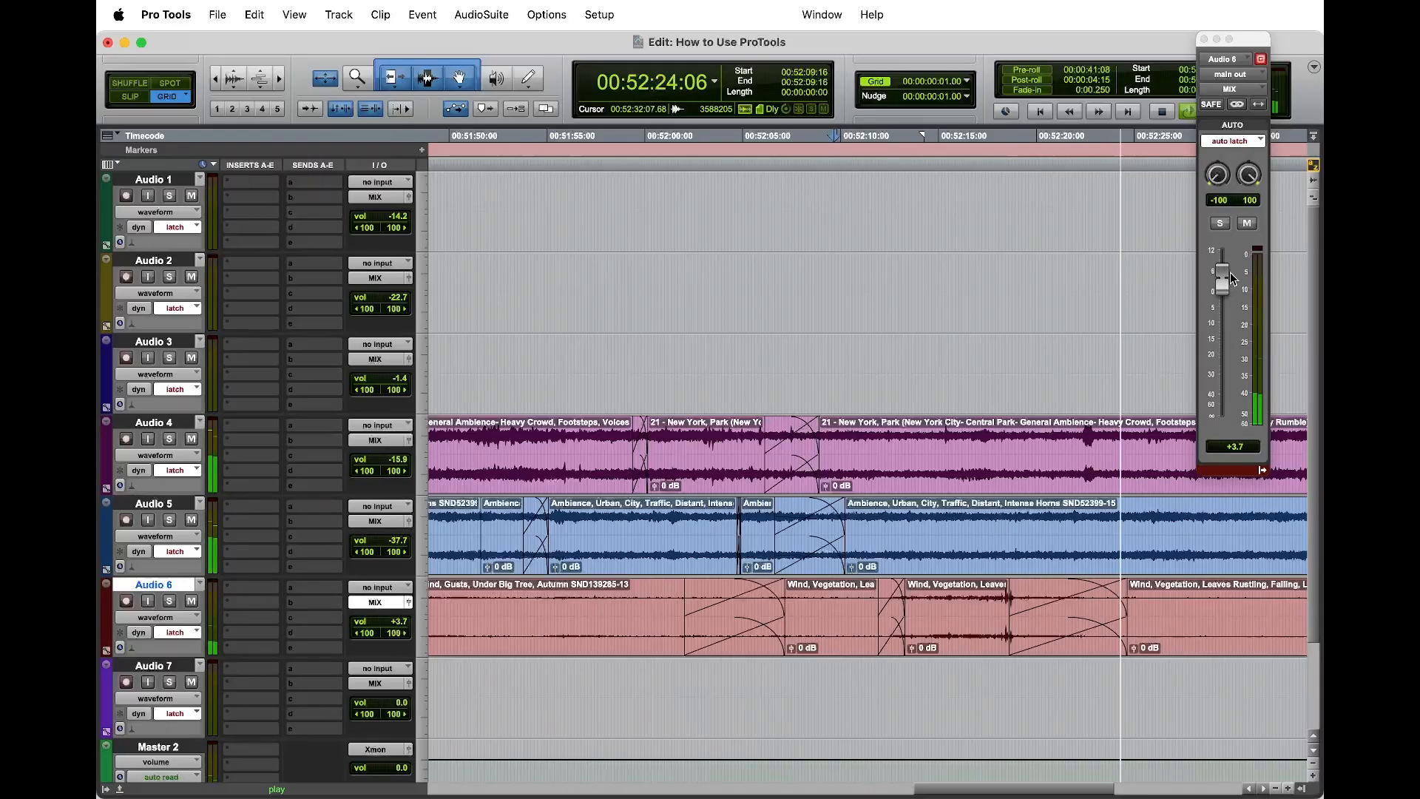
key(space)
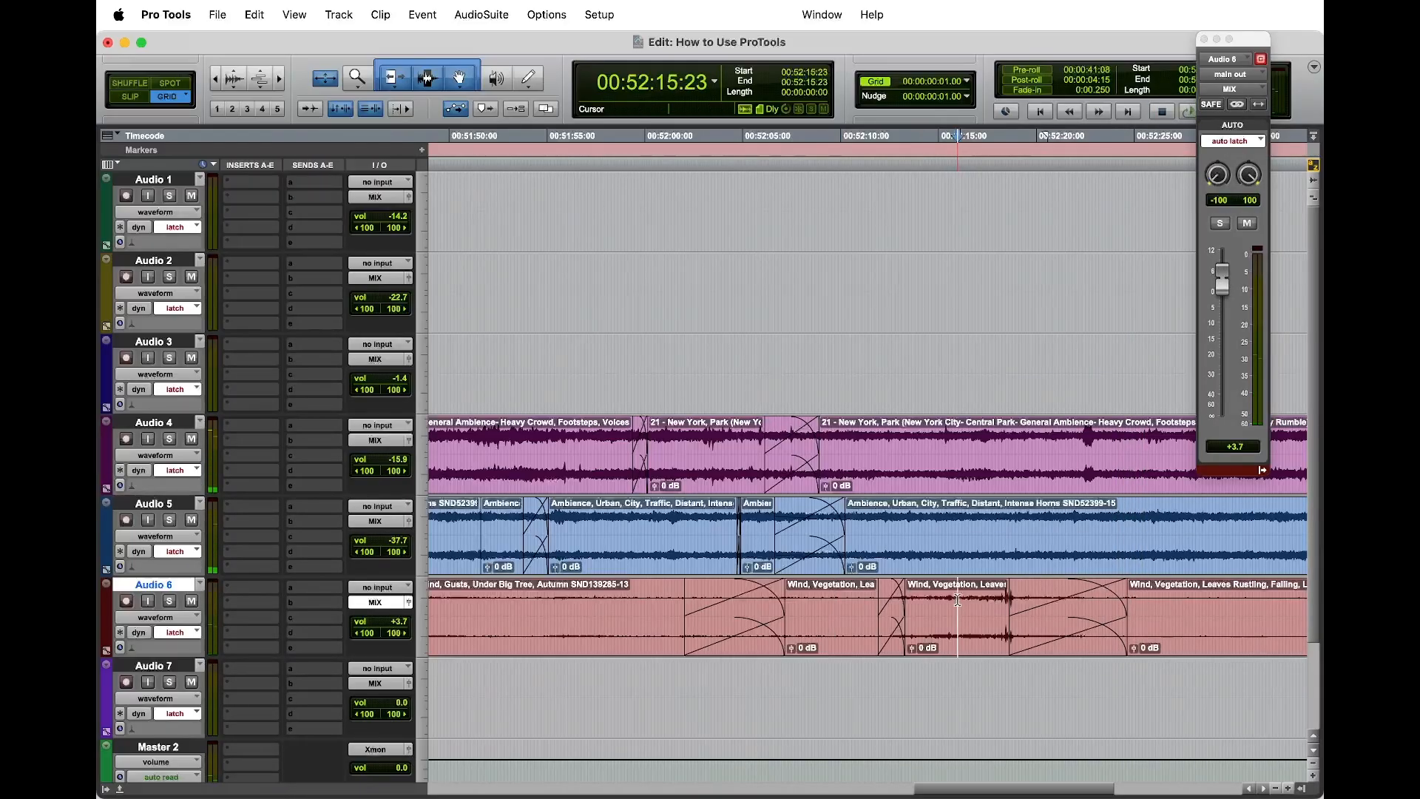
Step: Show volume automation and record a latch-mode volume dip under the copied Audio 6 gust by riding its fader during playback from 00:52:09:08
key(ctrl+minus)
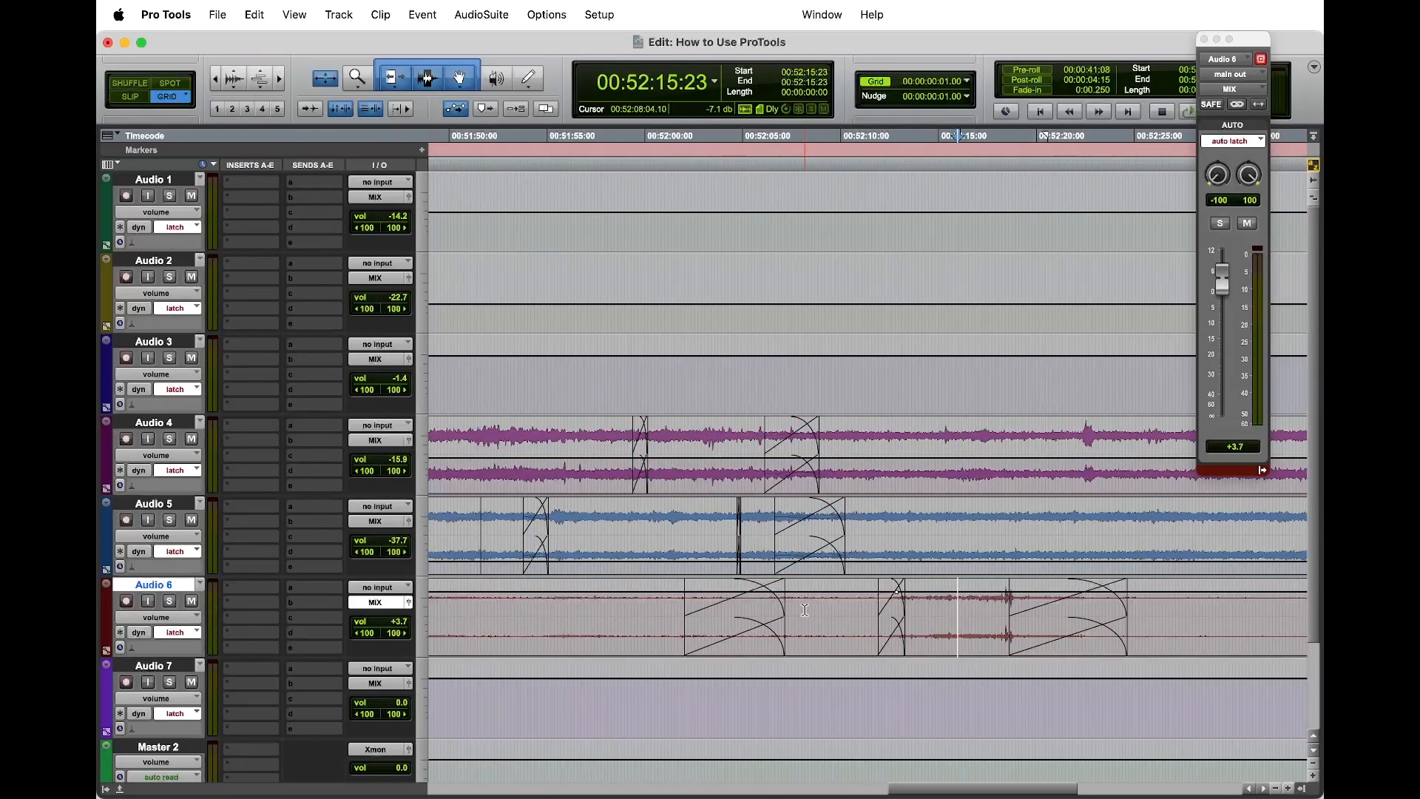
key(space)
mouse_move(1222, 284)
mouse_down()
mouse_move(1224, 326)
mouse_move(1237, 281)
mouse_move(1236, 347)
mouse_move(1224, 285)
mouse_up()
key(space)
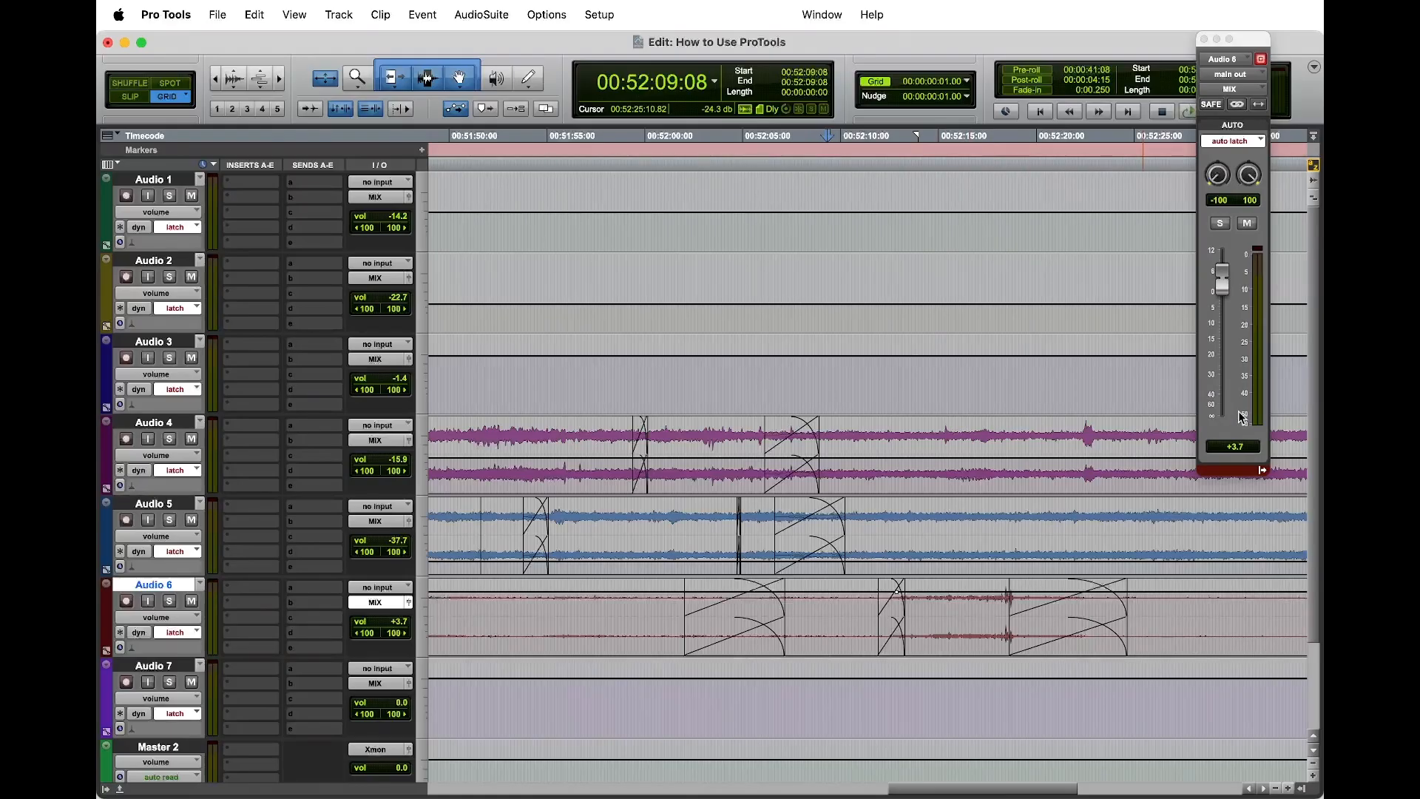
key(space)
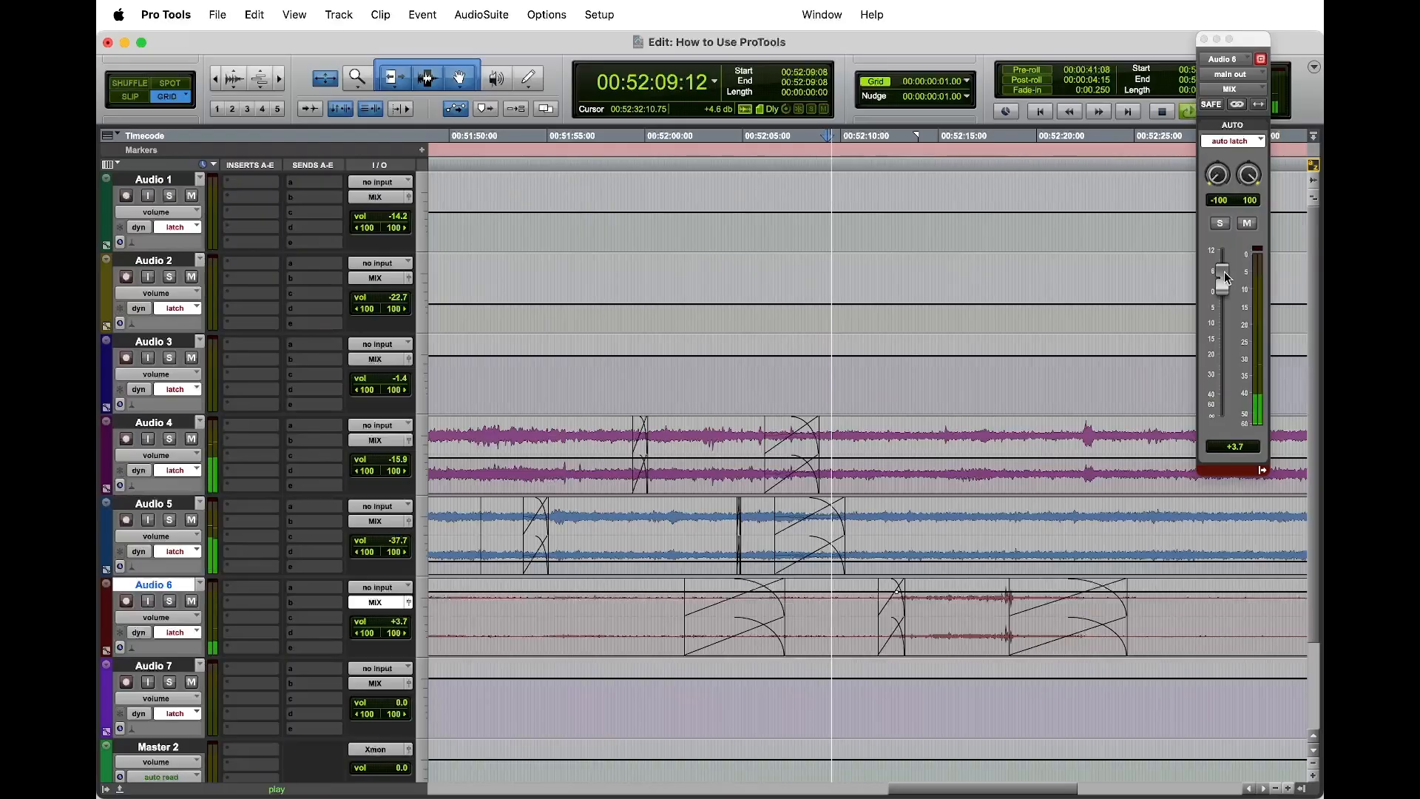
mouse_move(1225, 286)
mouse_down()
mouse_move(1233, 314)
mouse_move(1226, 287)
mouse_up()
key(space)
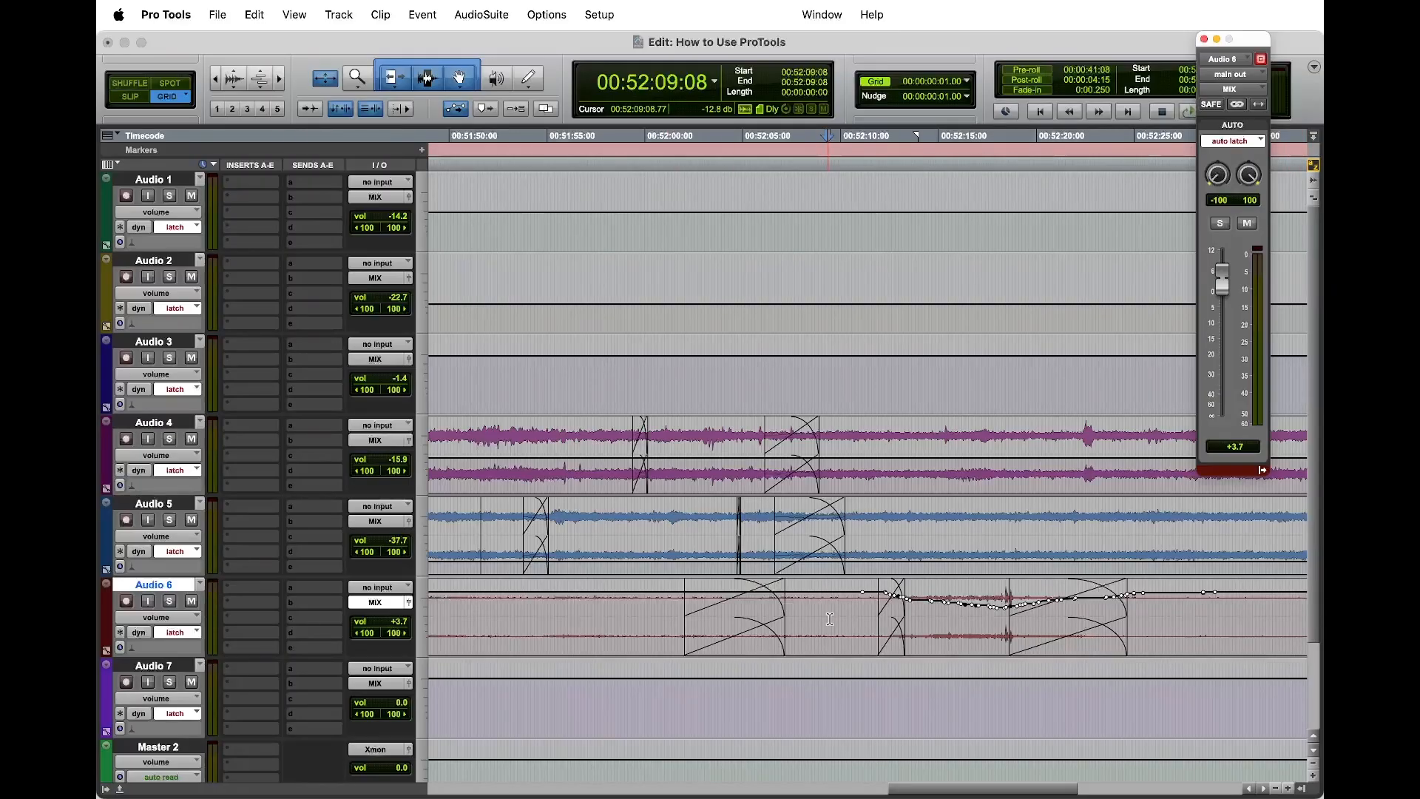
Step: Open the Master 2 output fader and play from 00:52:09:08 to check the recorded volume dip on Audio 6
click(409, 750)
key(space)
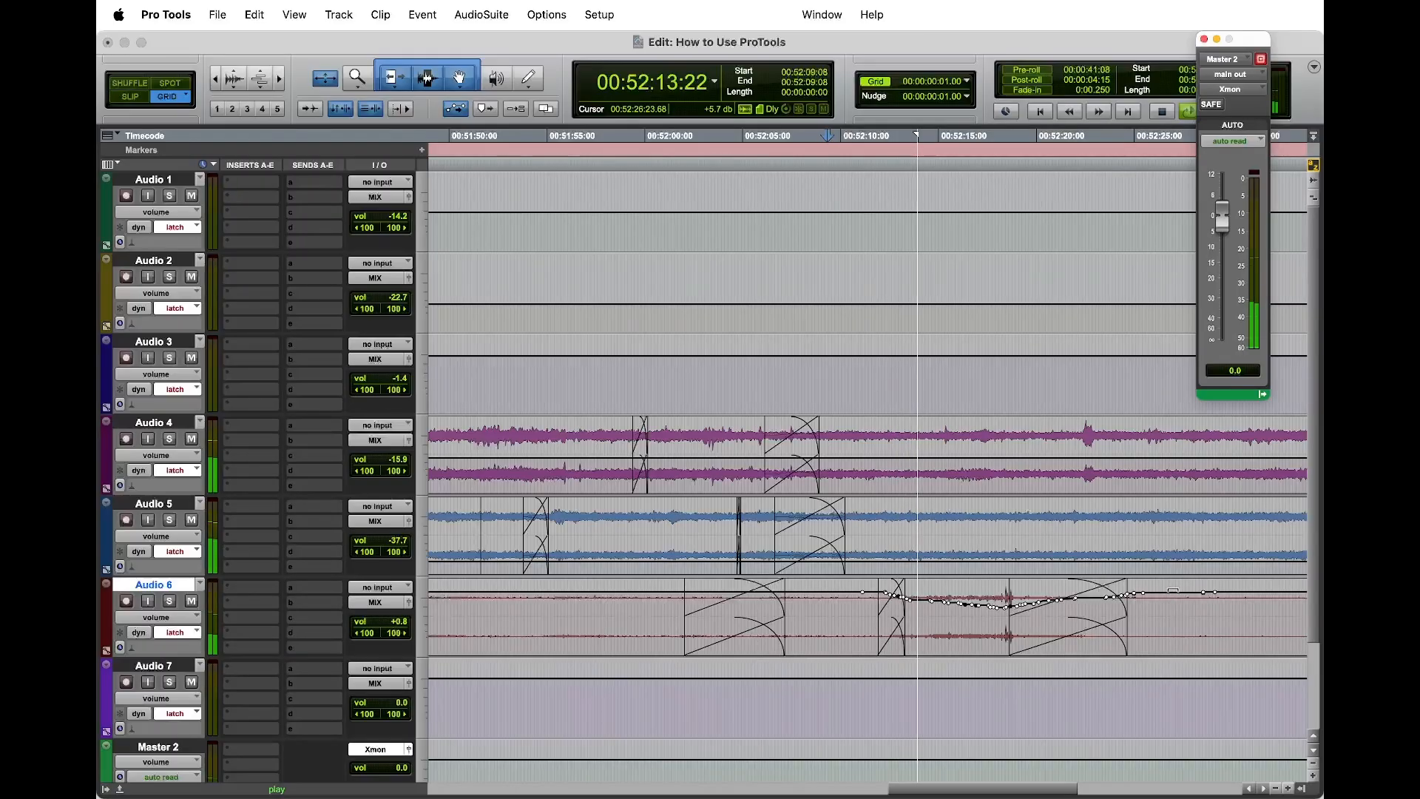
key(space)
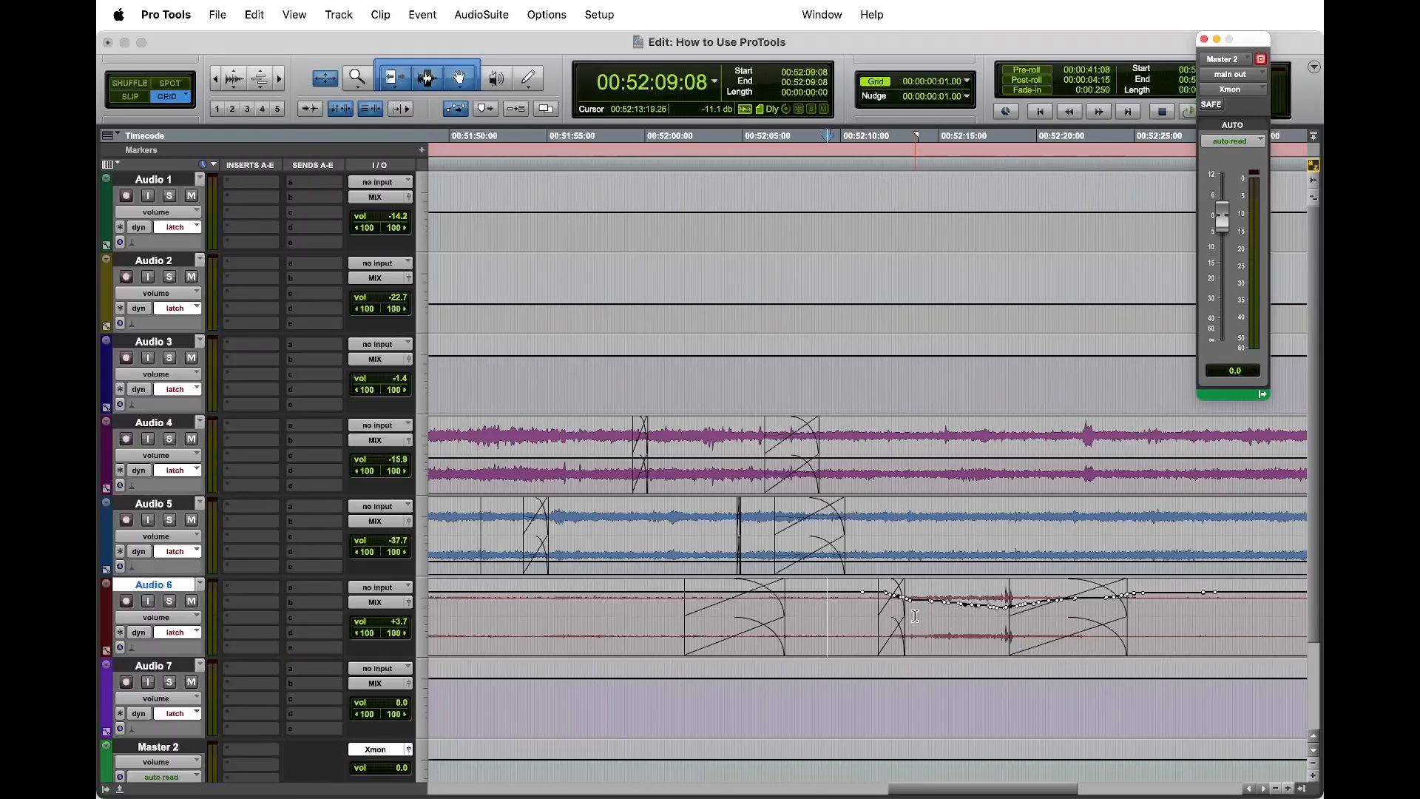
Step: Delete the Audio 6 volume breakpoints between 00:52:12:10 and 00:52:13:22 and play from 00:52:12:10
click(884, 619)
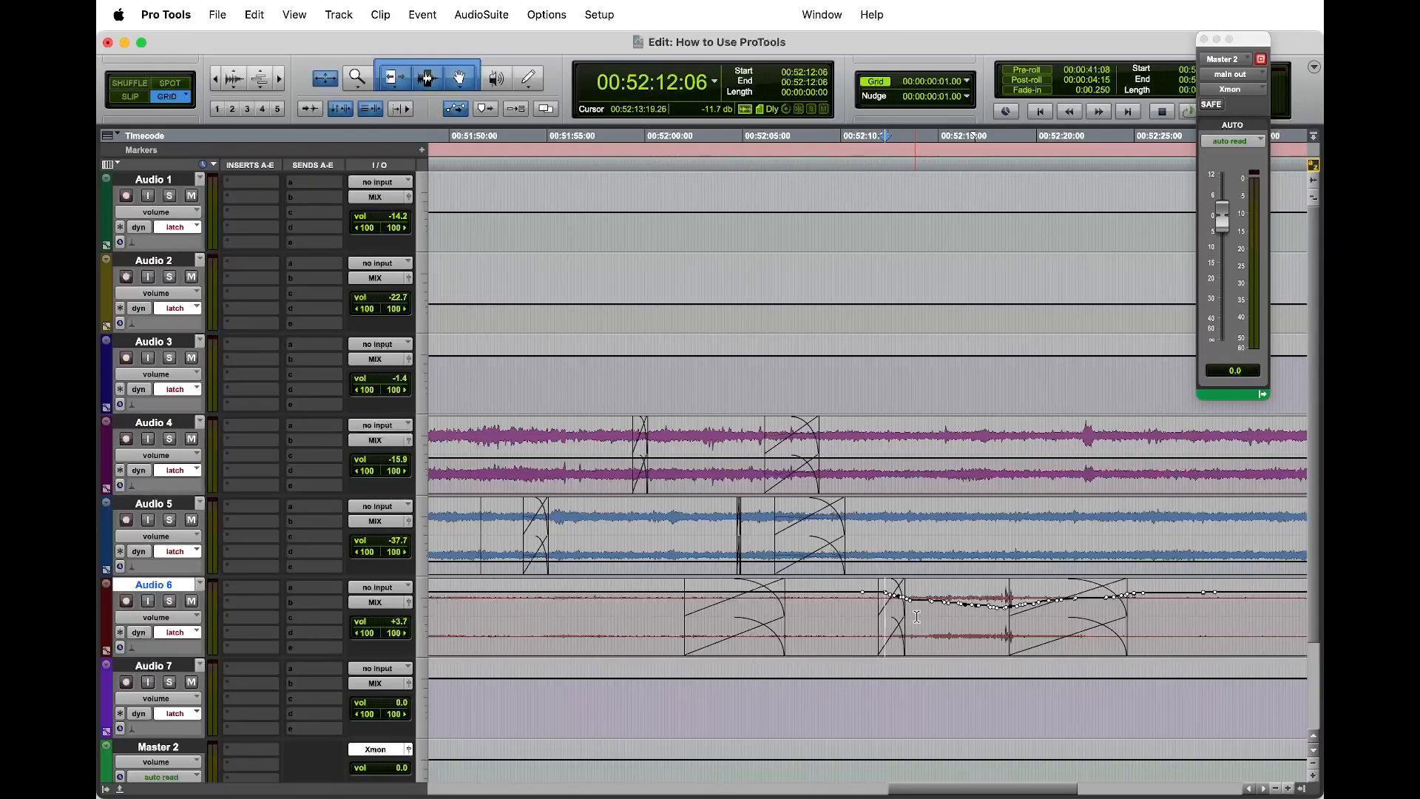
drag(916, 616, 882, 621)
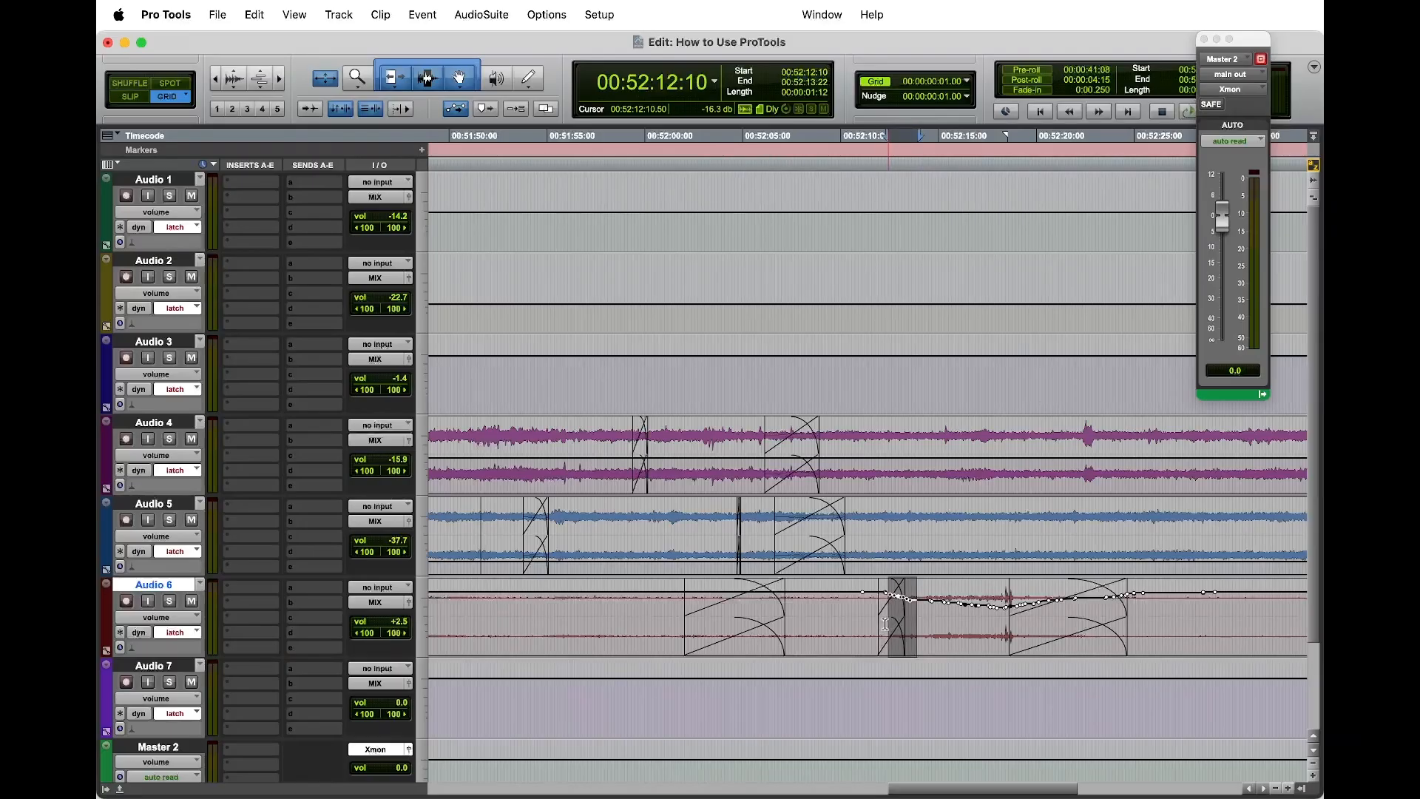
click(885, 623)
key(space)
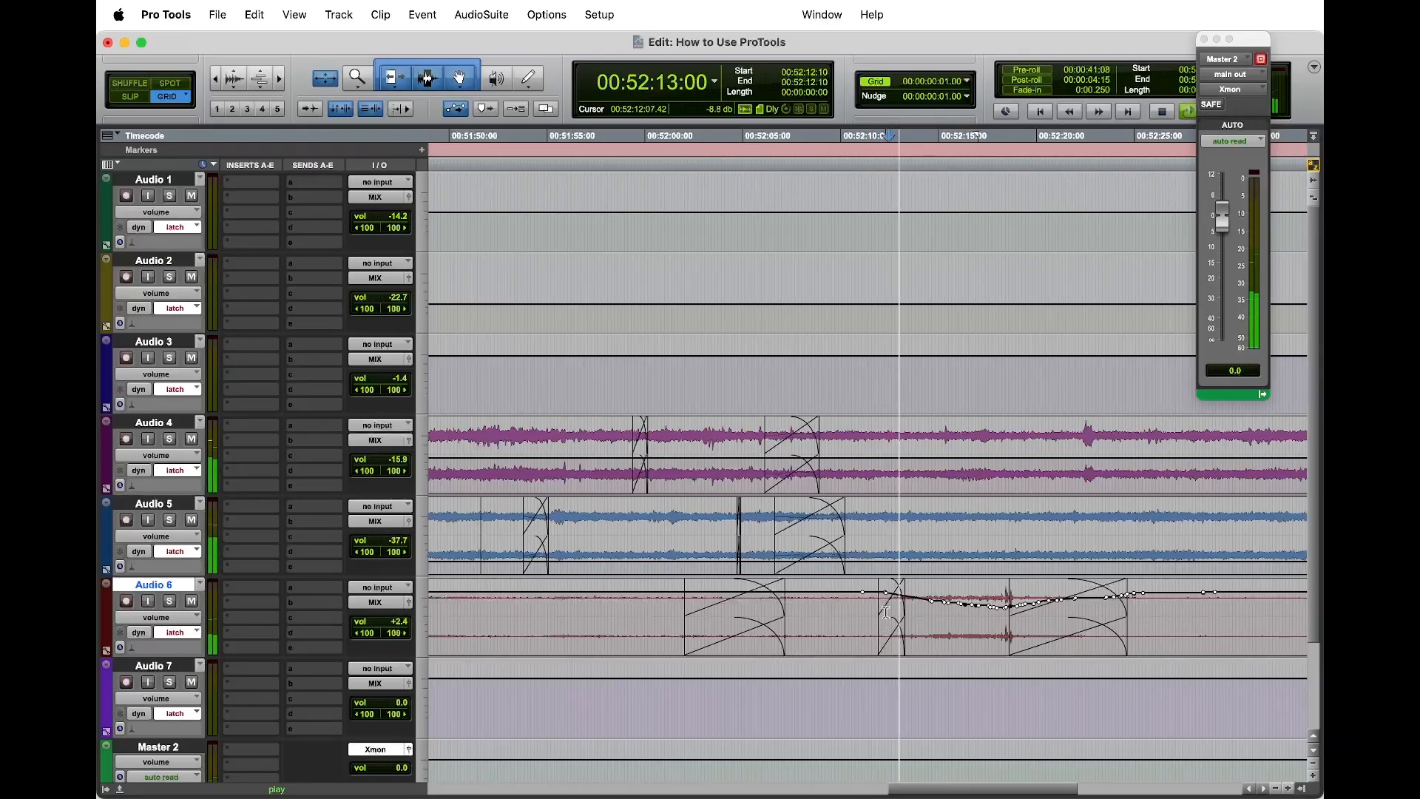
Step: Clear the remaining volume breakpoints near 00:52:12 on Audio 6 to smooth the ramp into the dip and play from 00:52:10:07
key(space)
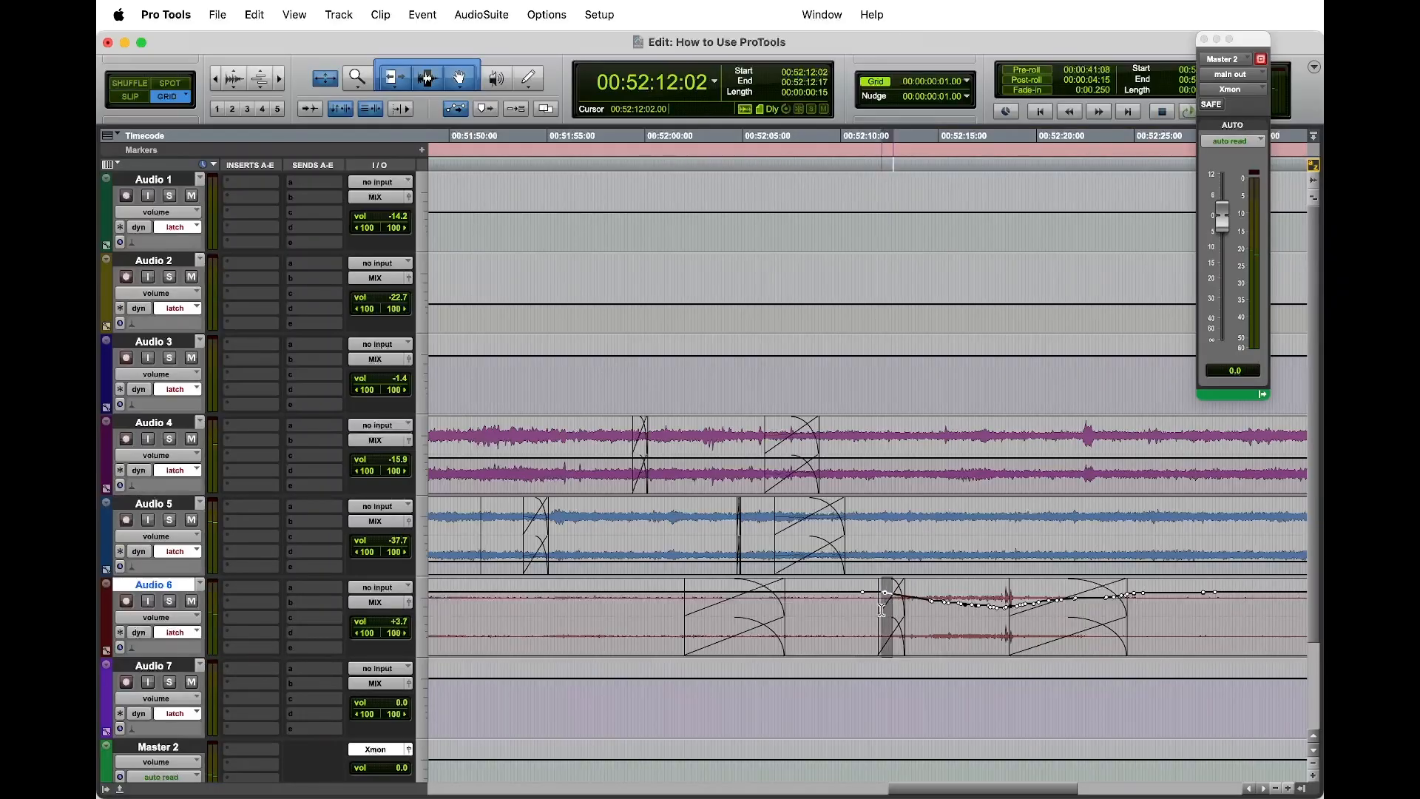
key(space)
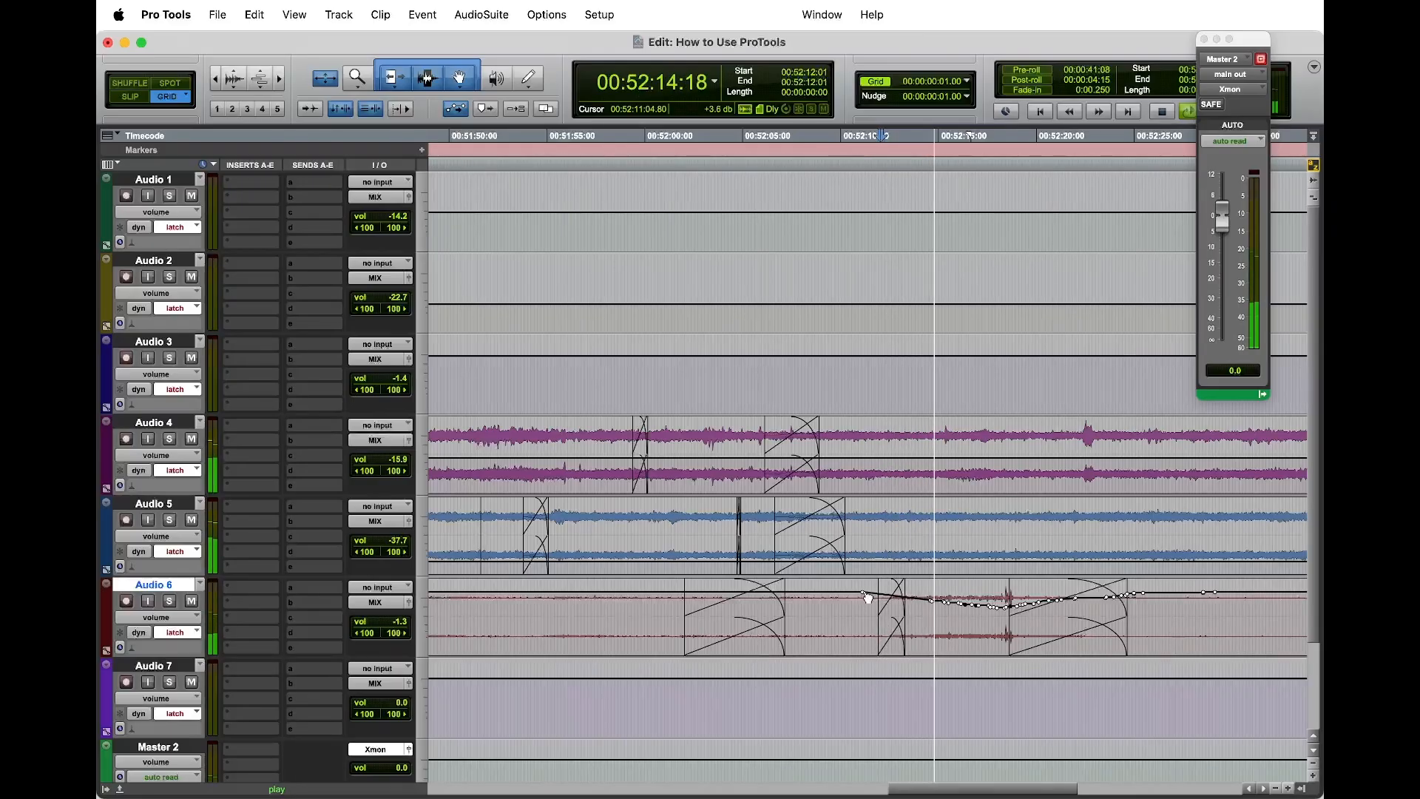
click(846, 605)
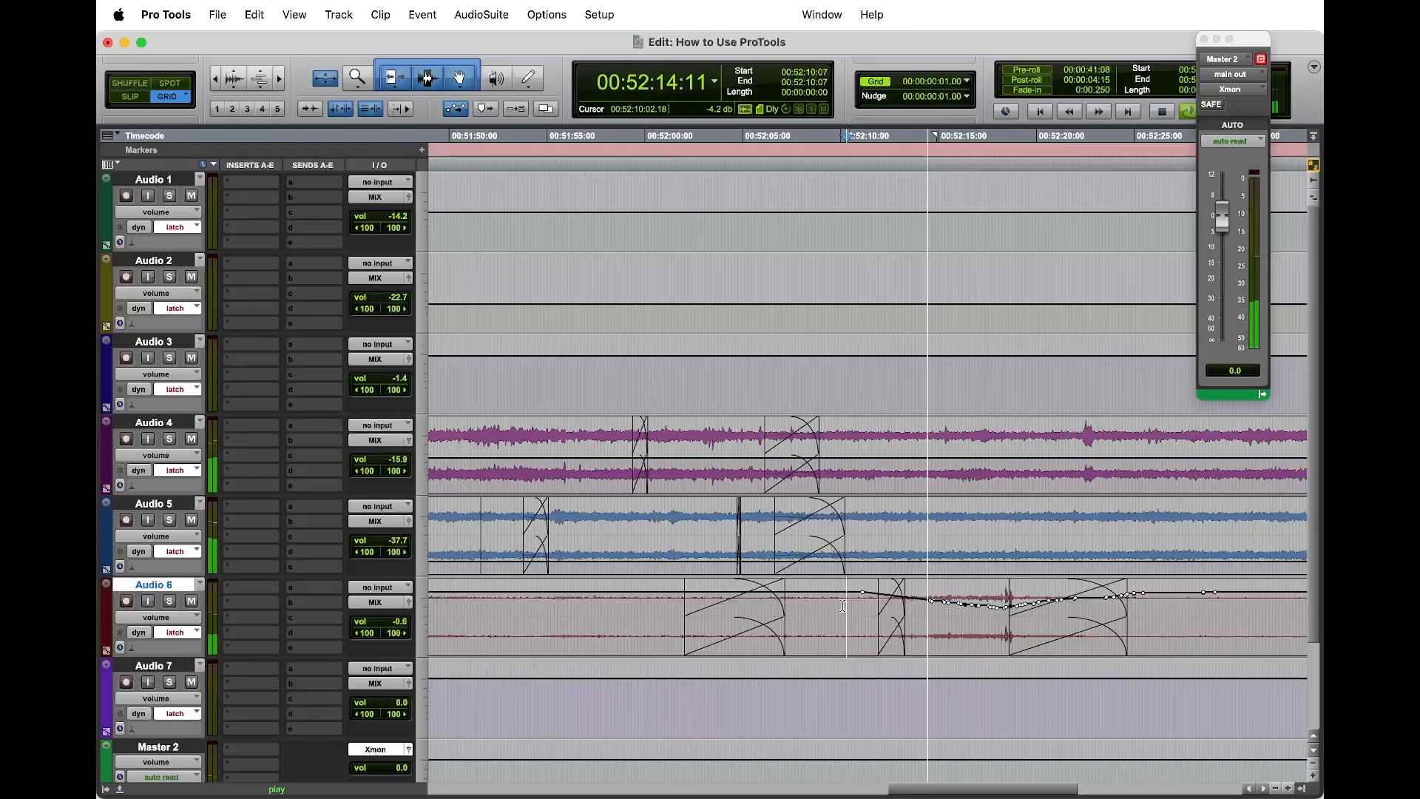
click(894, 627)
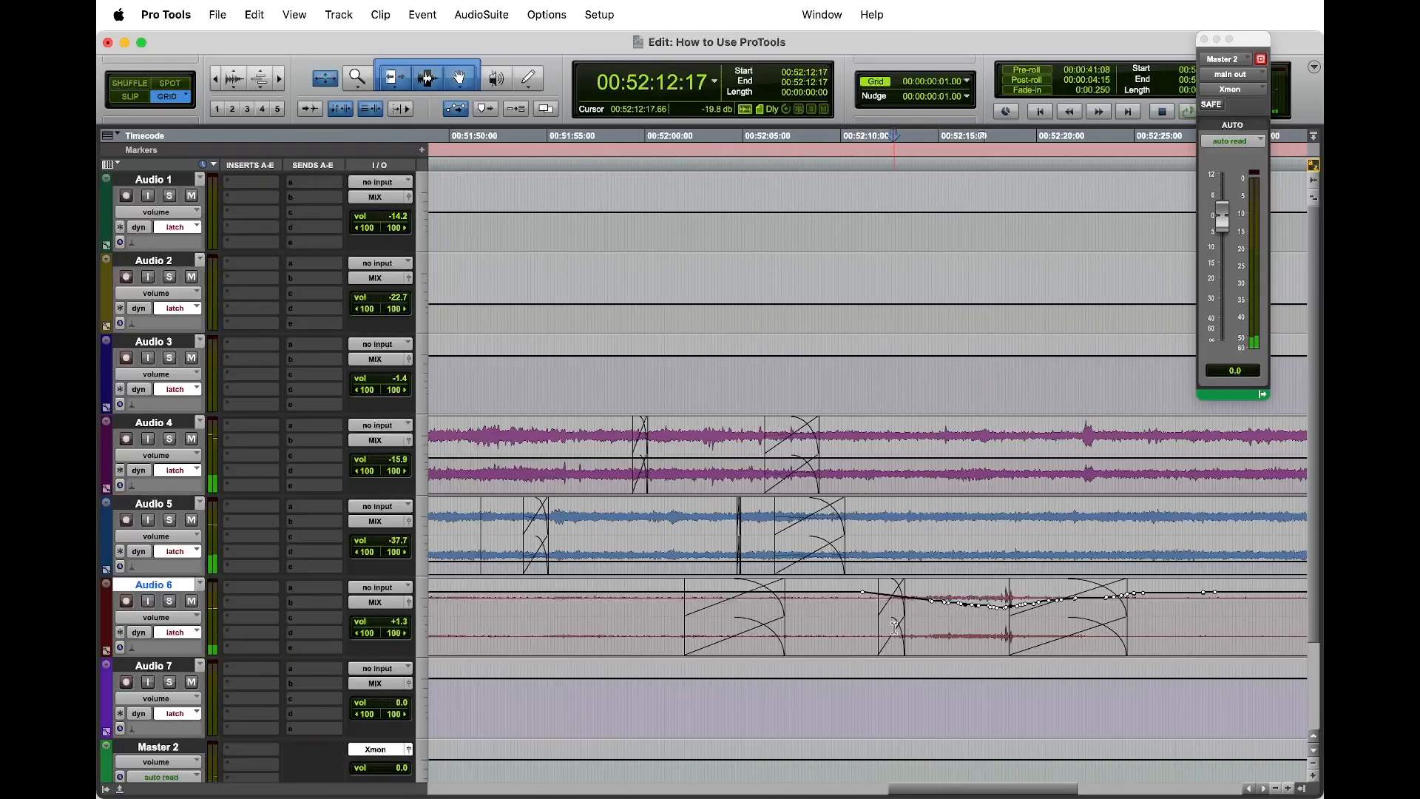
Step: Return Audio 6 to waveform view, extend the start of the crossfade into the copied gust to 00:52:10:00 and play from 00:52:08:20
key(ctrl+minus)
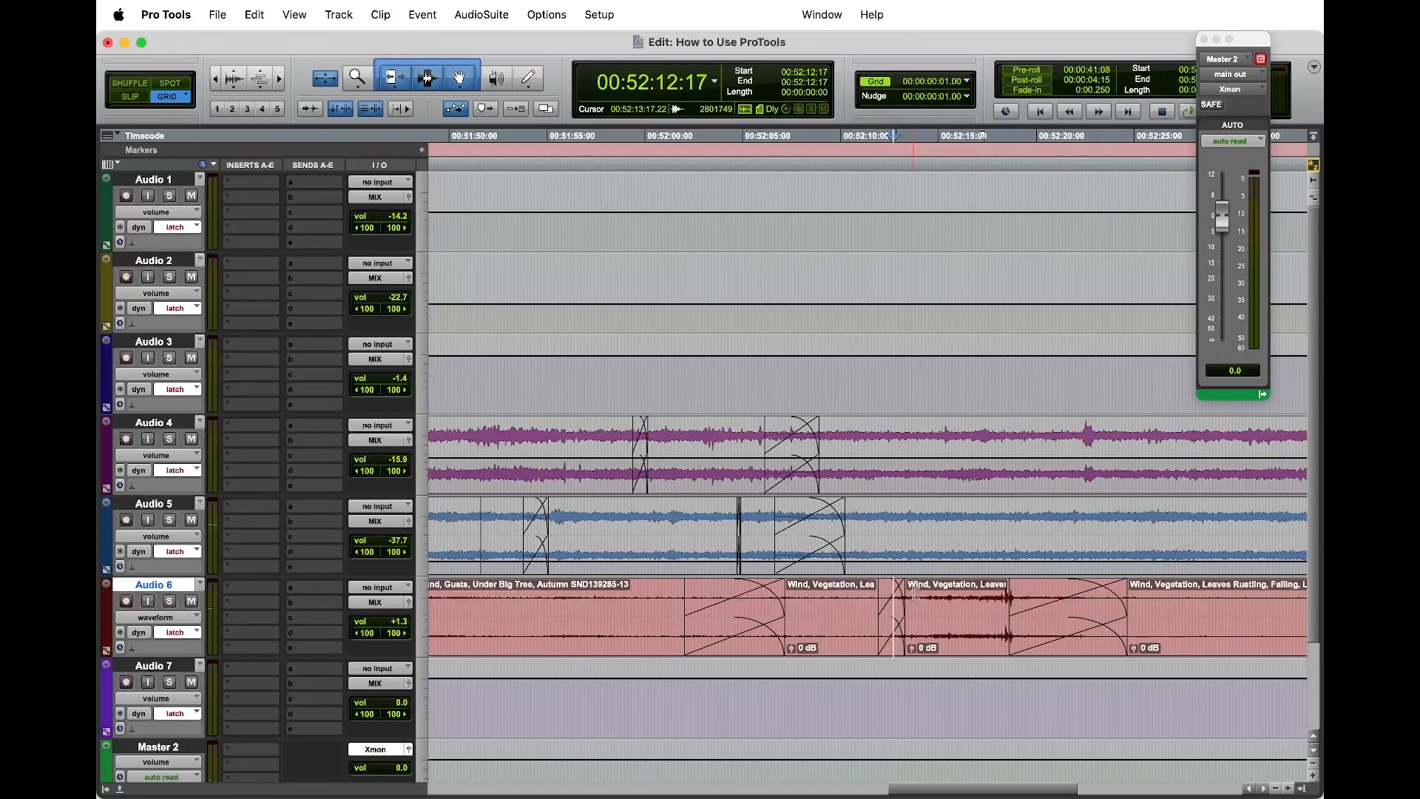
click(879, 588)
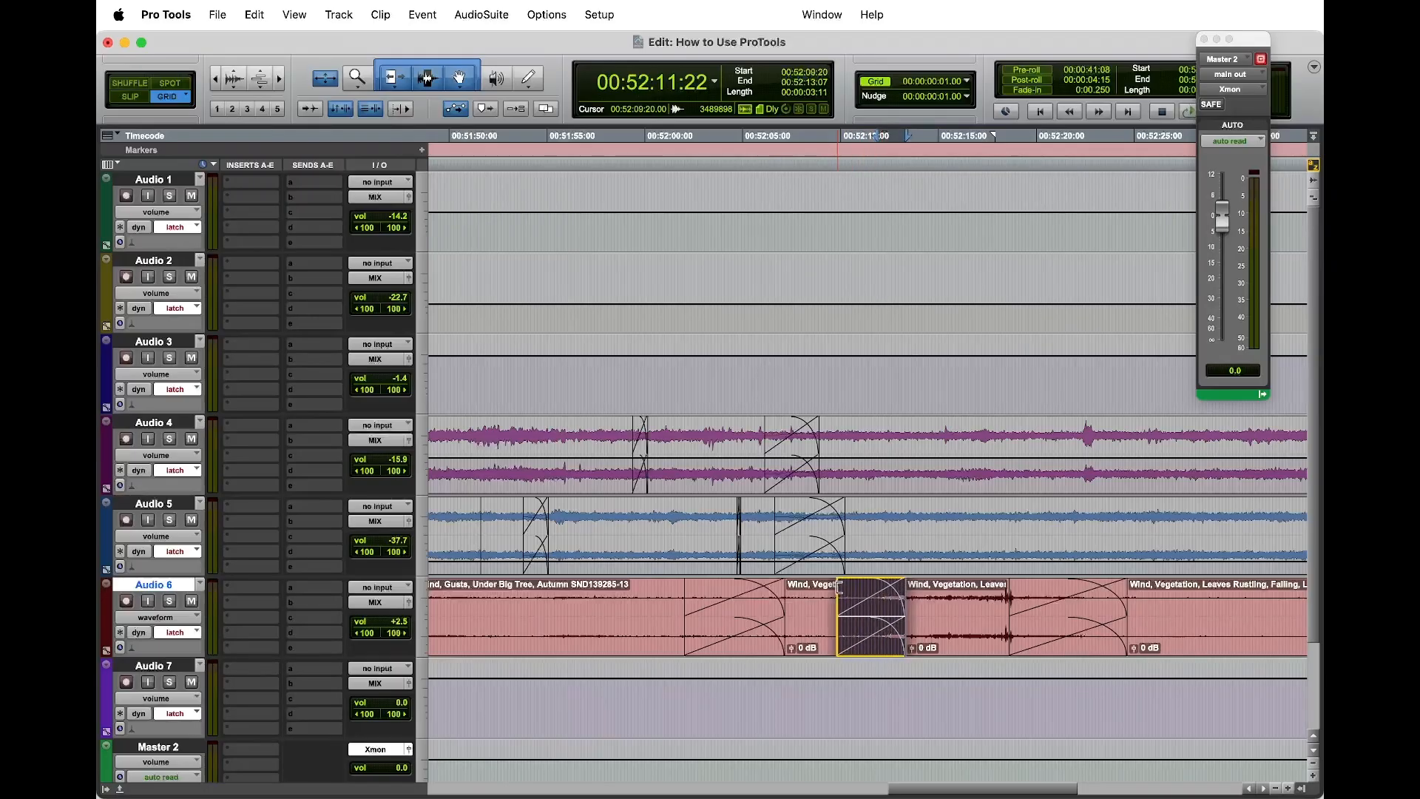
drag(851, 588, 819, 597)
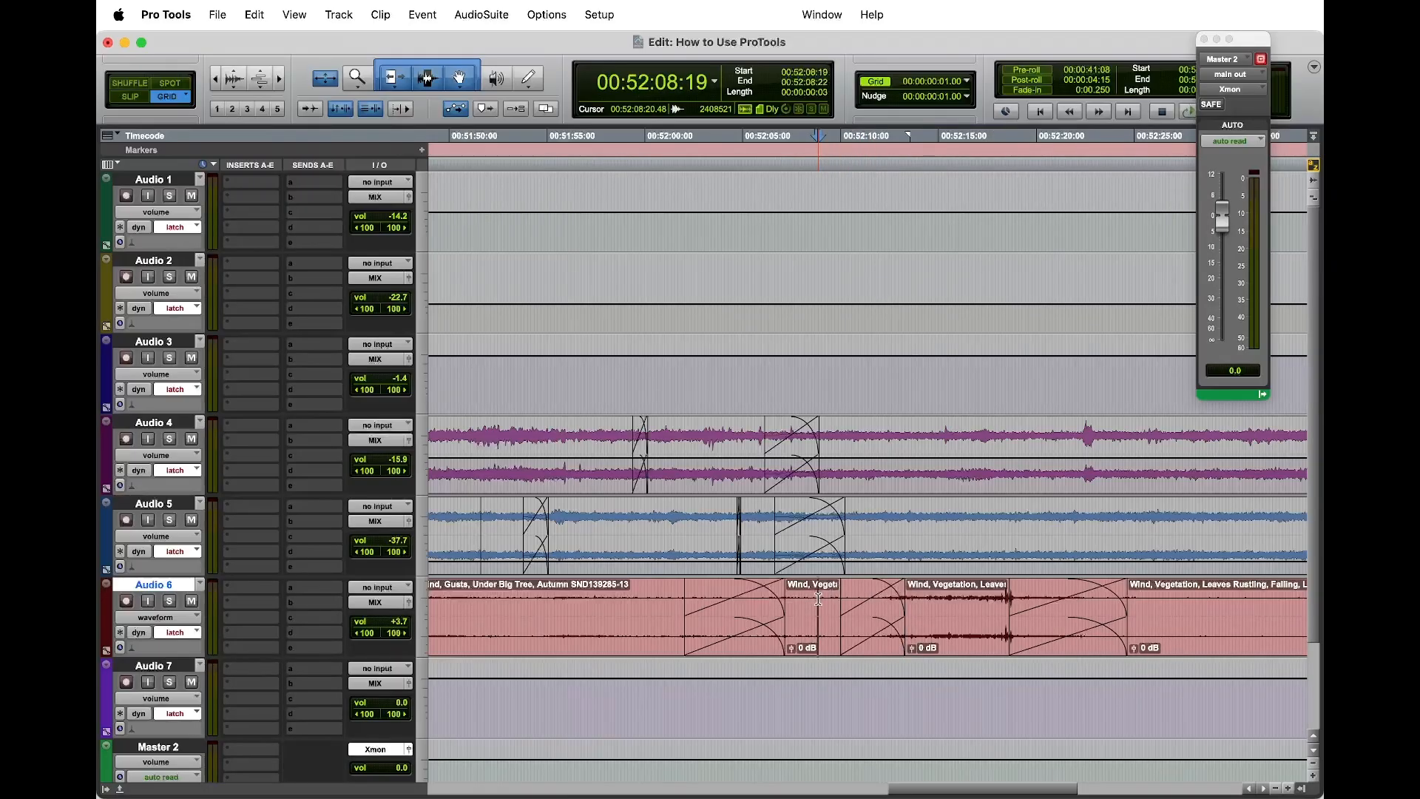
key(space)
key(space)
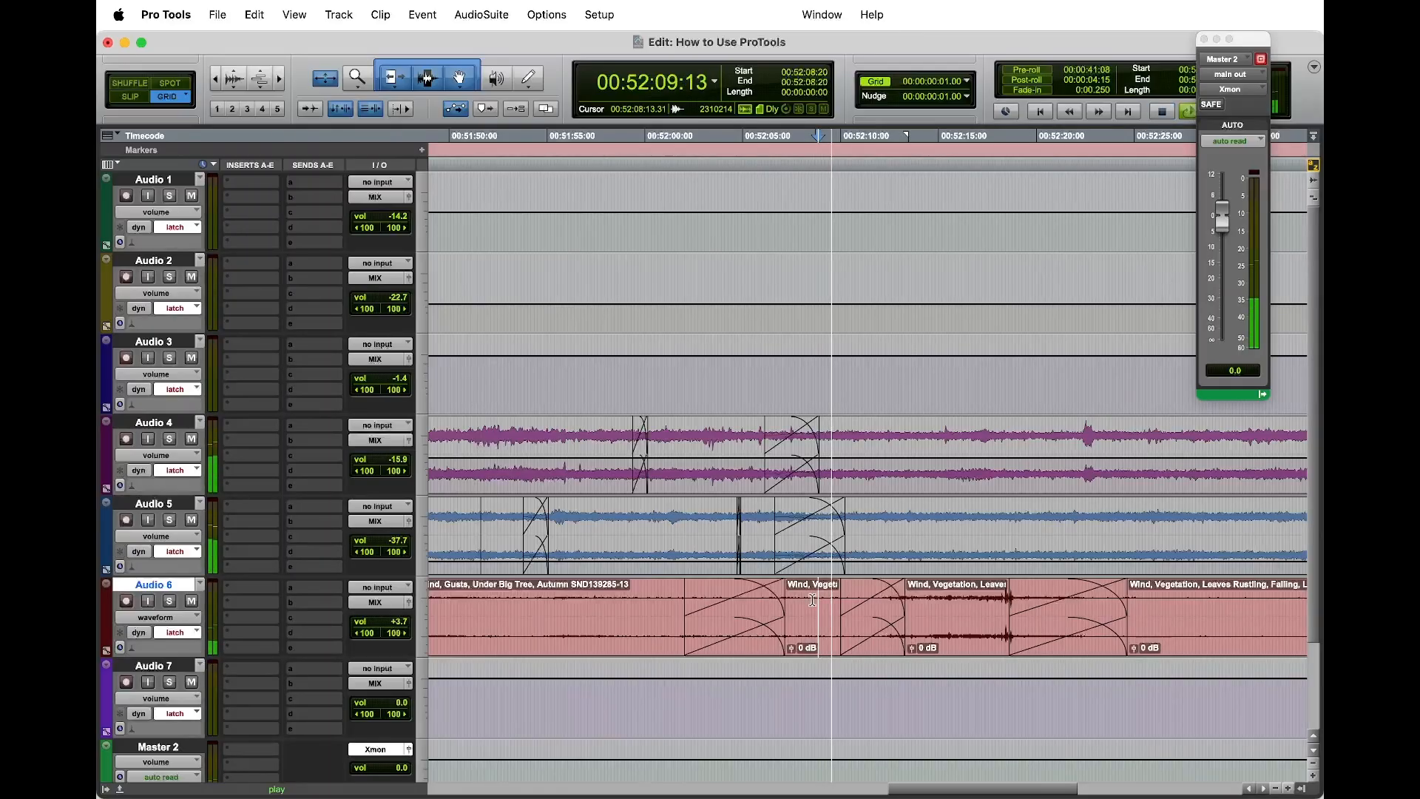
key(space)
Step: Set the slope of the crossfade into the copied Audio 6 gust to Equal Gain and play it from 00:52:09:07
click(877, 653)
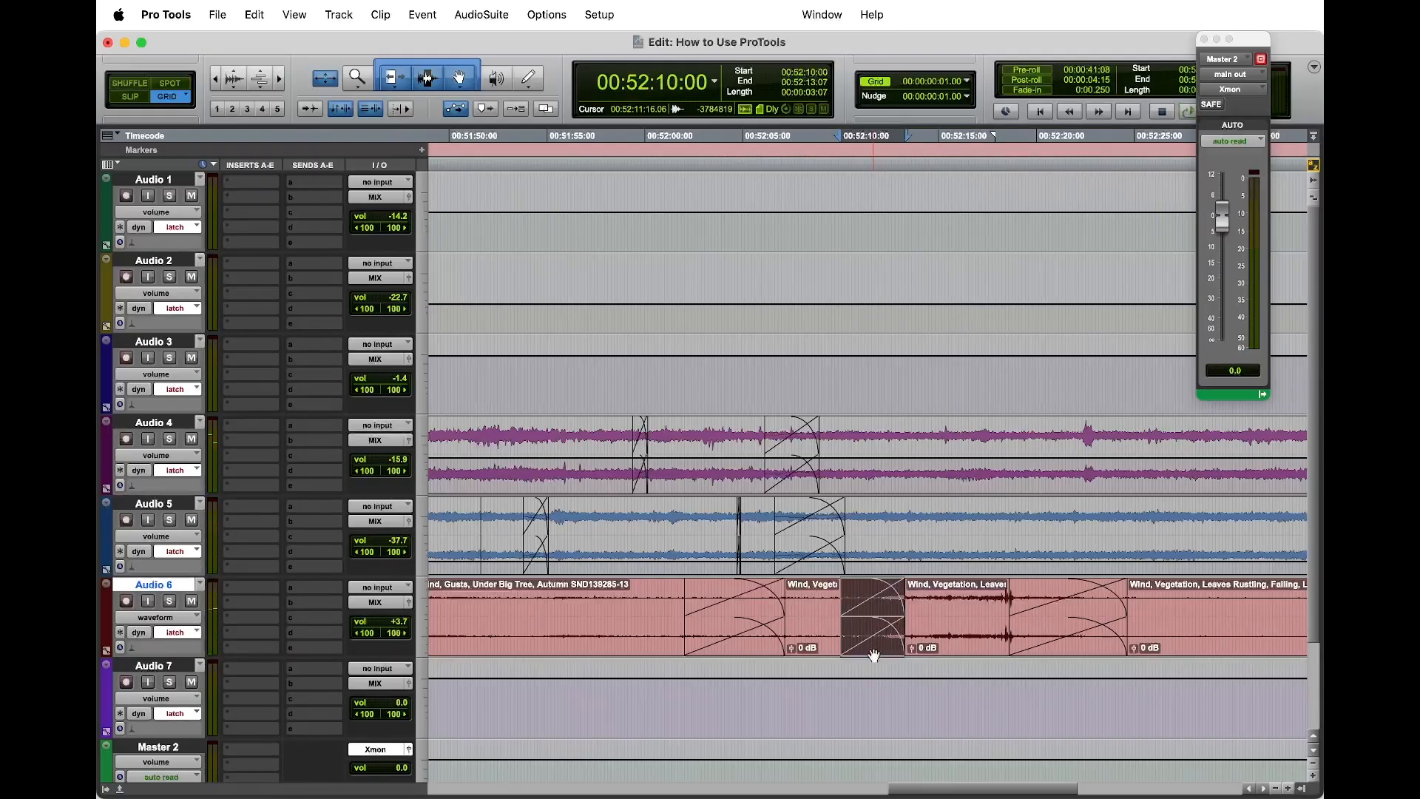
double_click(873, 654)
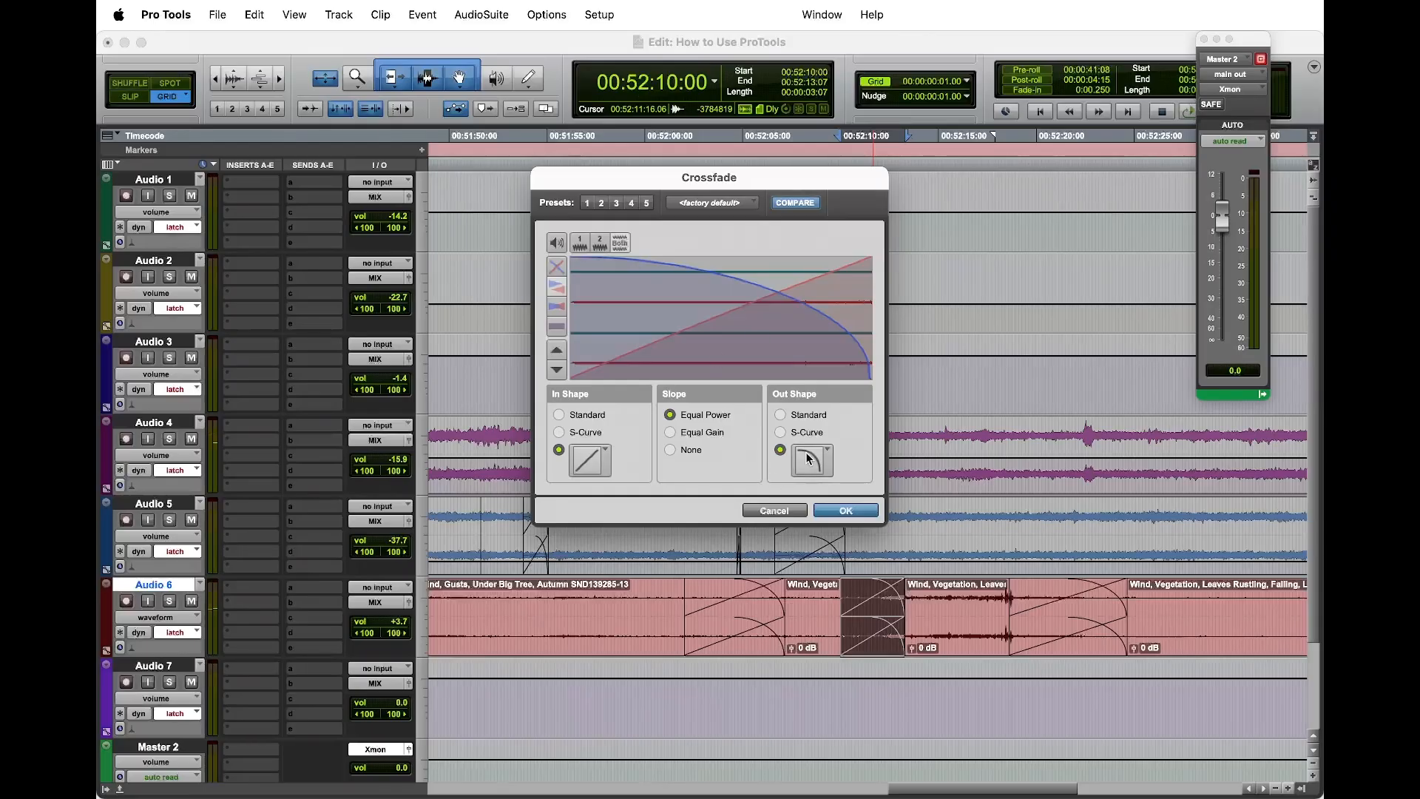
click(808, 458)
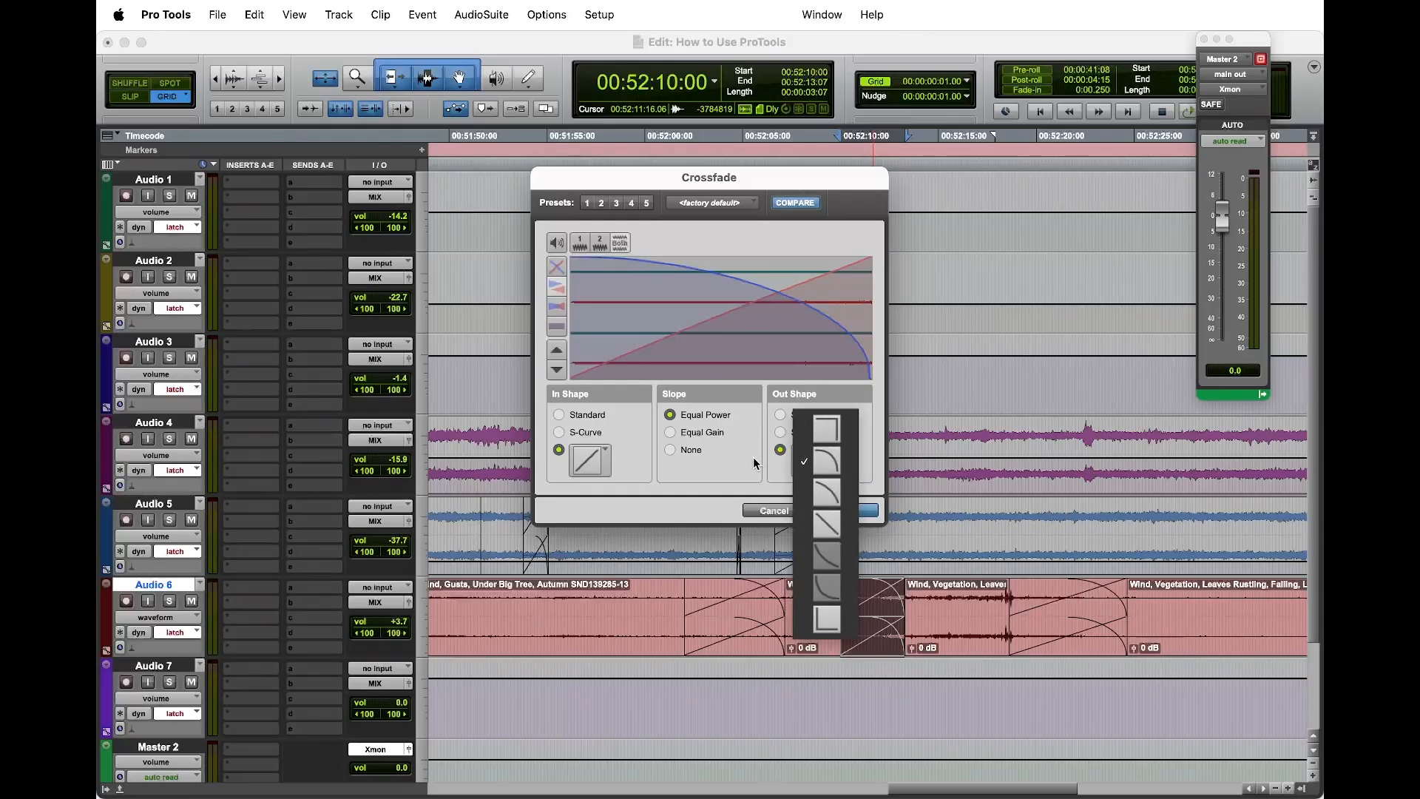
click(715, 437)
click(716, 435)
click(845, 510)
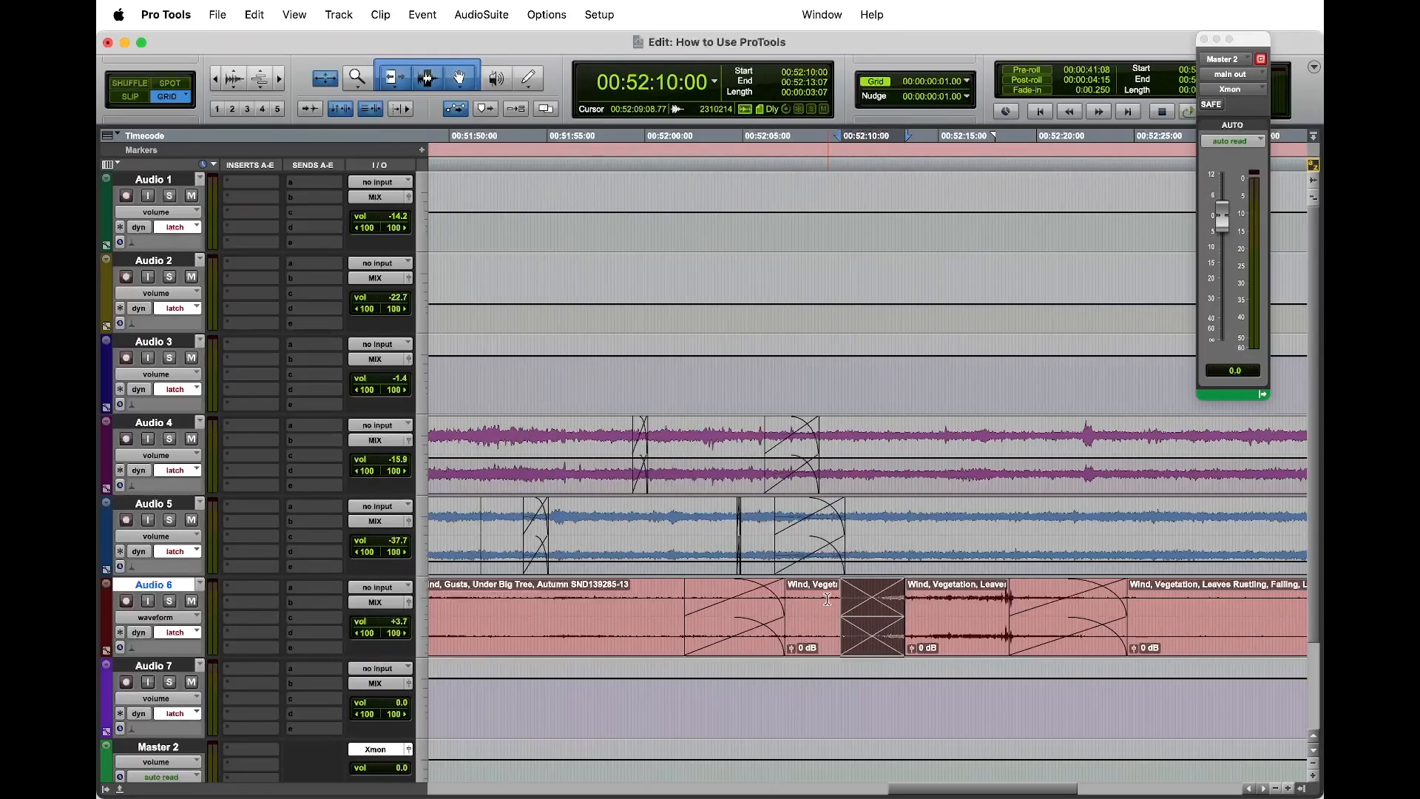
click(826, 614)
key(space)
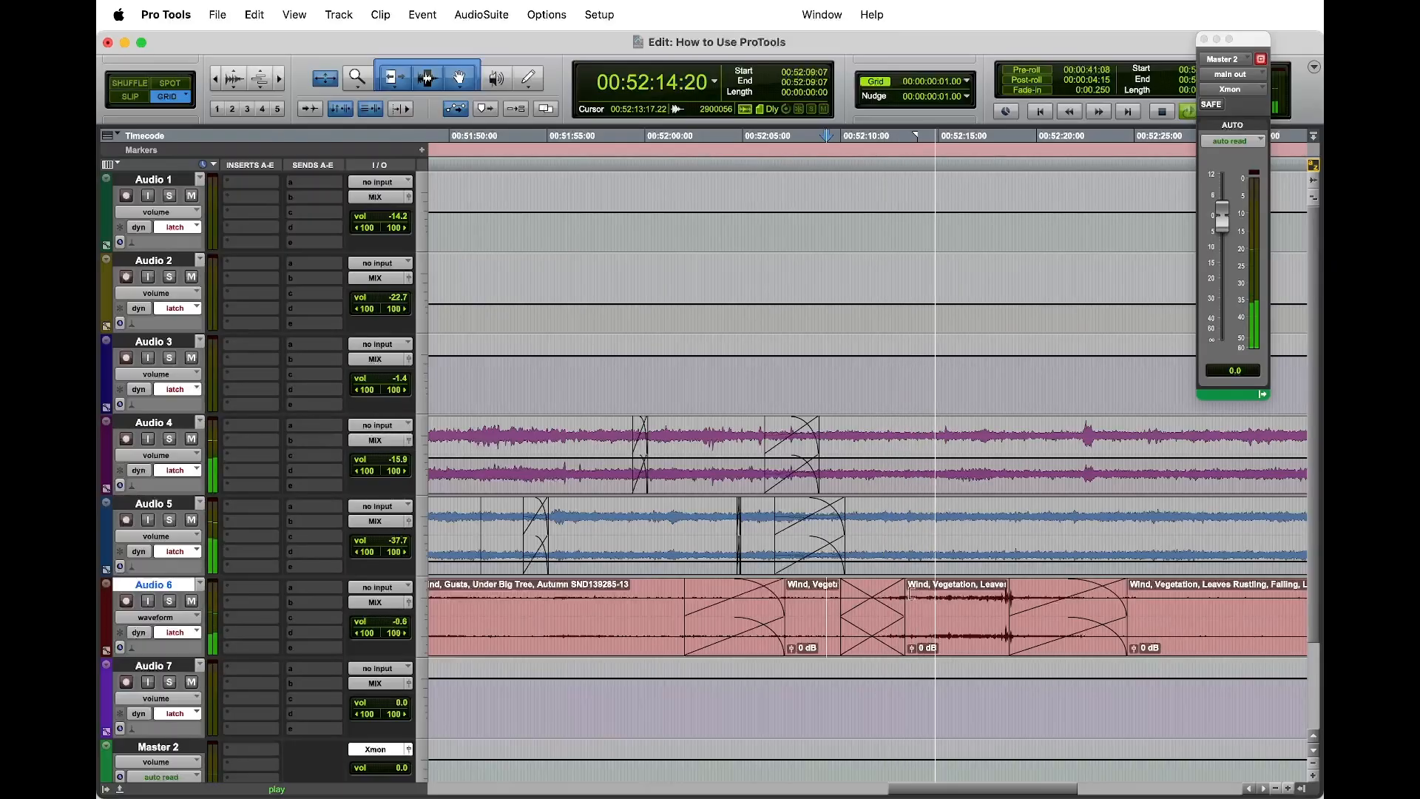
Step: Adjust the end of the crossfade into the copied Audio 6 gust to about 00:52:13:22 and play the edit
drag(902, 591, 939, 591)
key(space)
click(829, 595)
key(space)
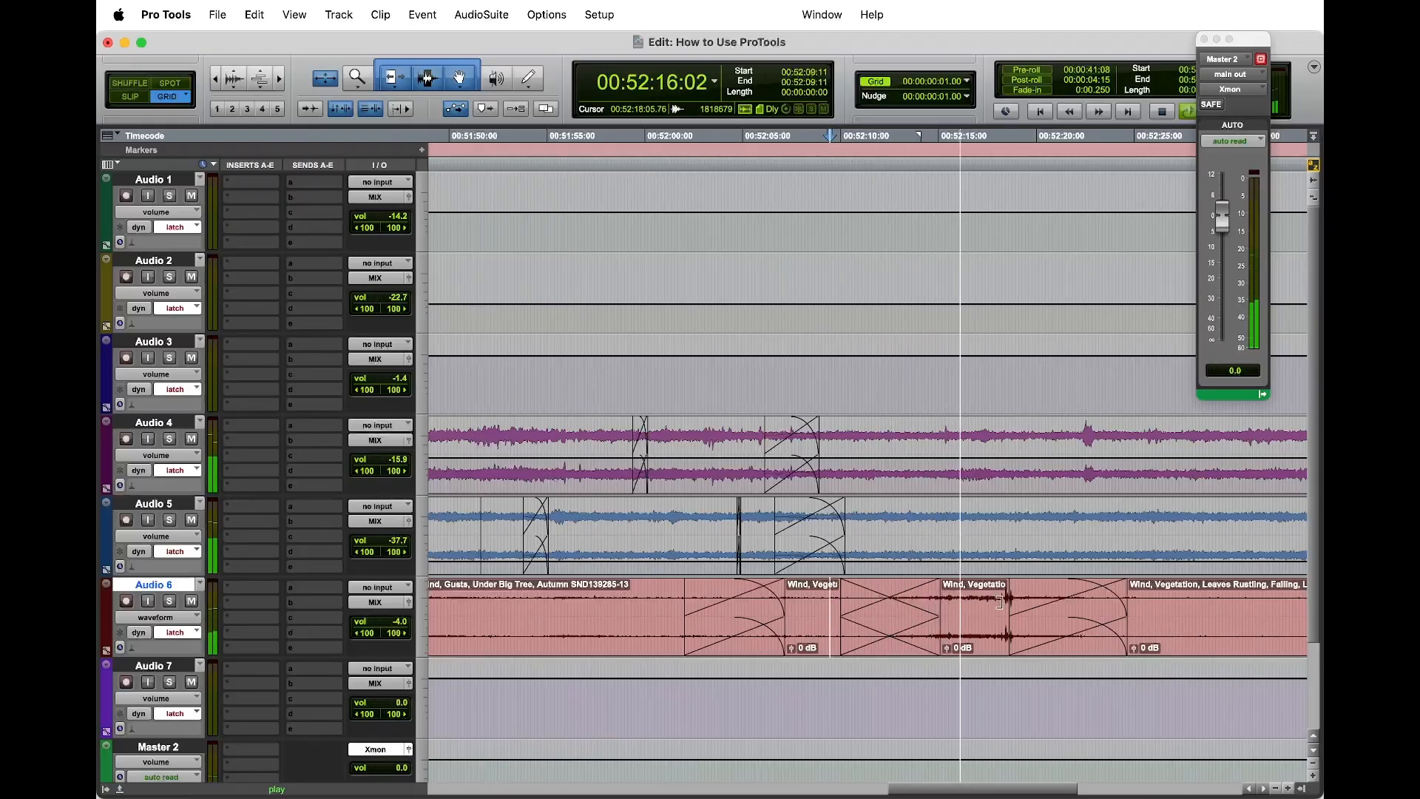
drag(940, 591, 916, 589)
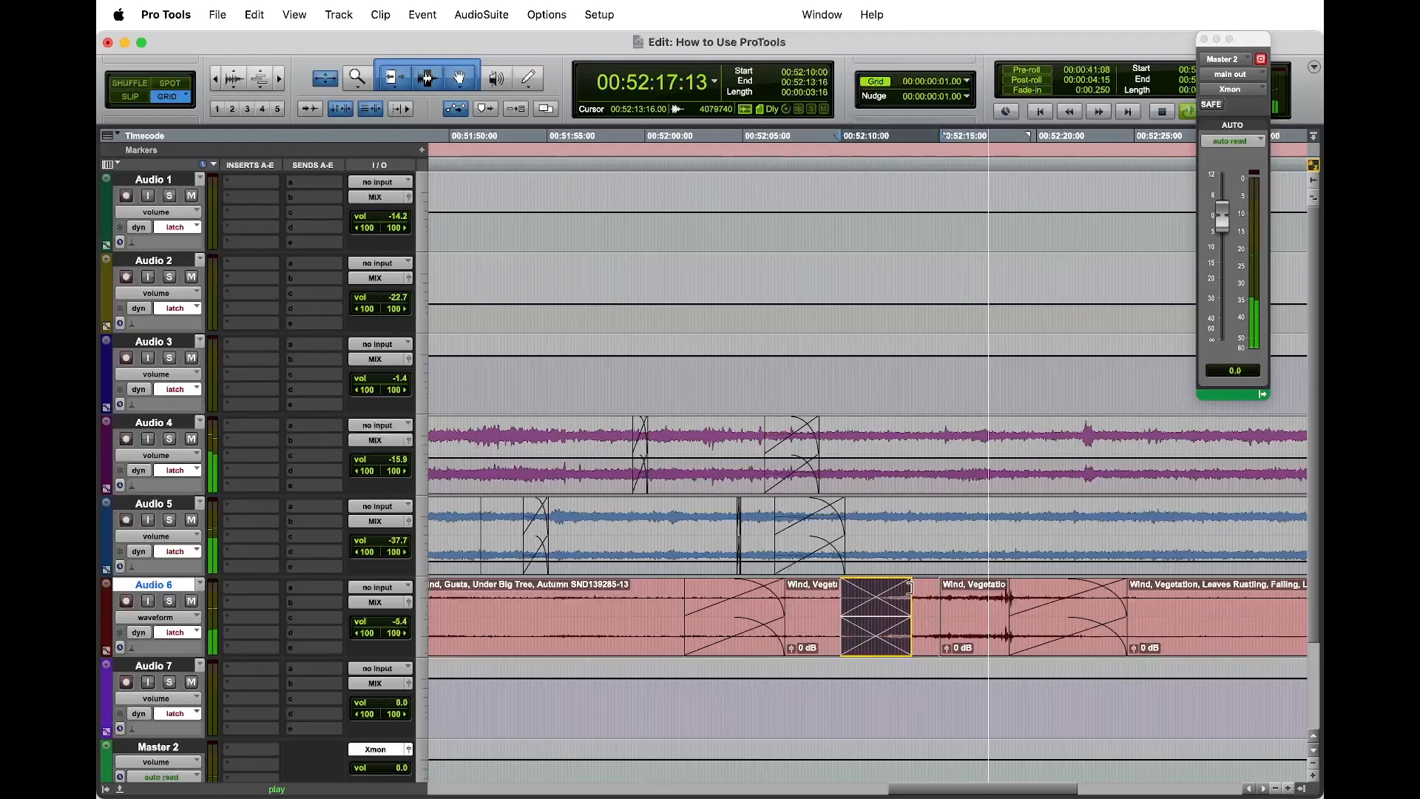
click(872, 590)
key(space)
key(space)
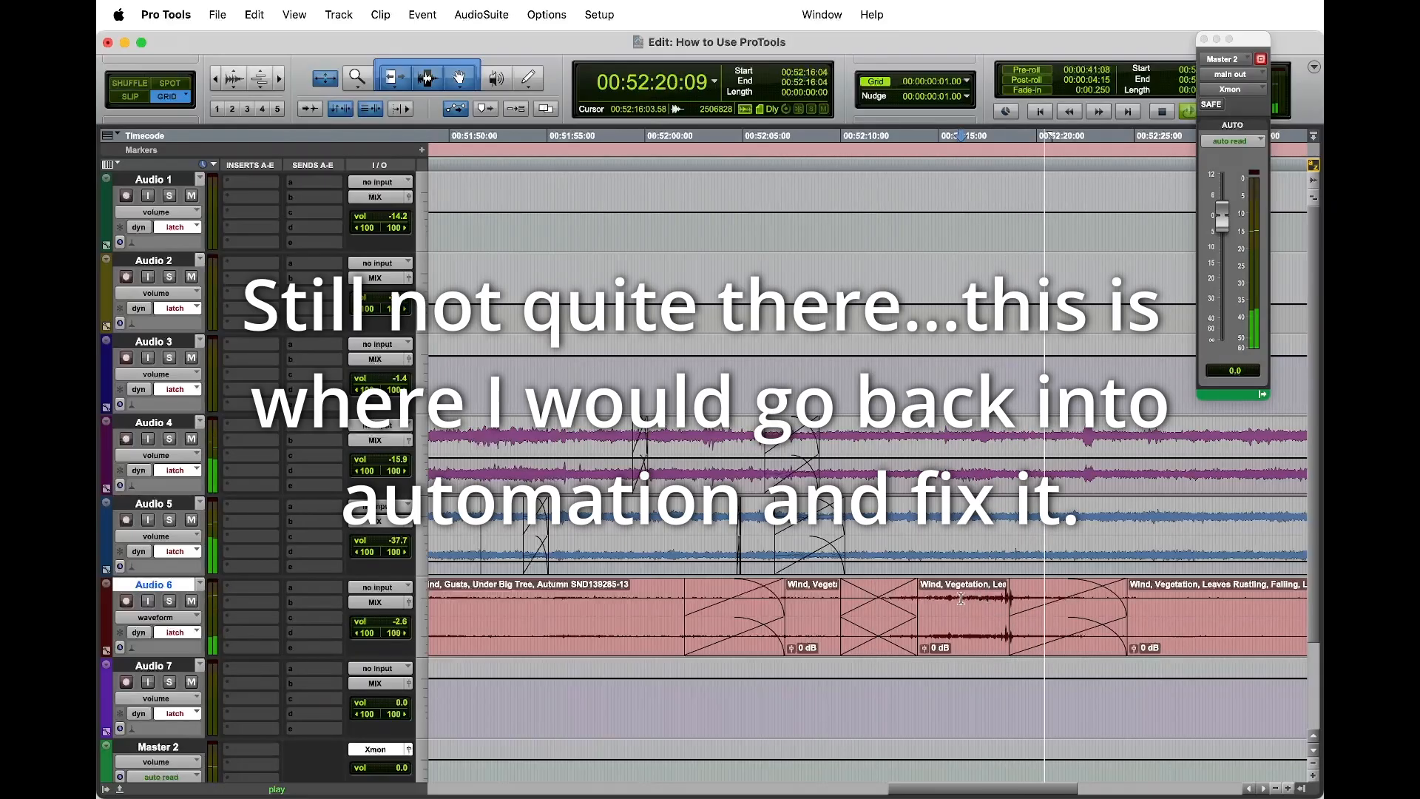
Step: Show the volume automation on Audio 6 and play the dip under the gust from 00:52:16:04
key(ctrl+minus)
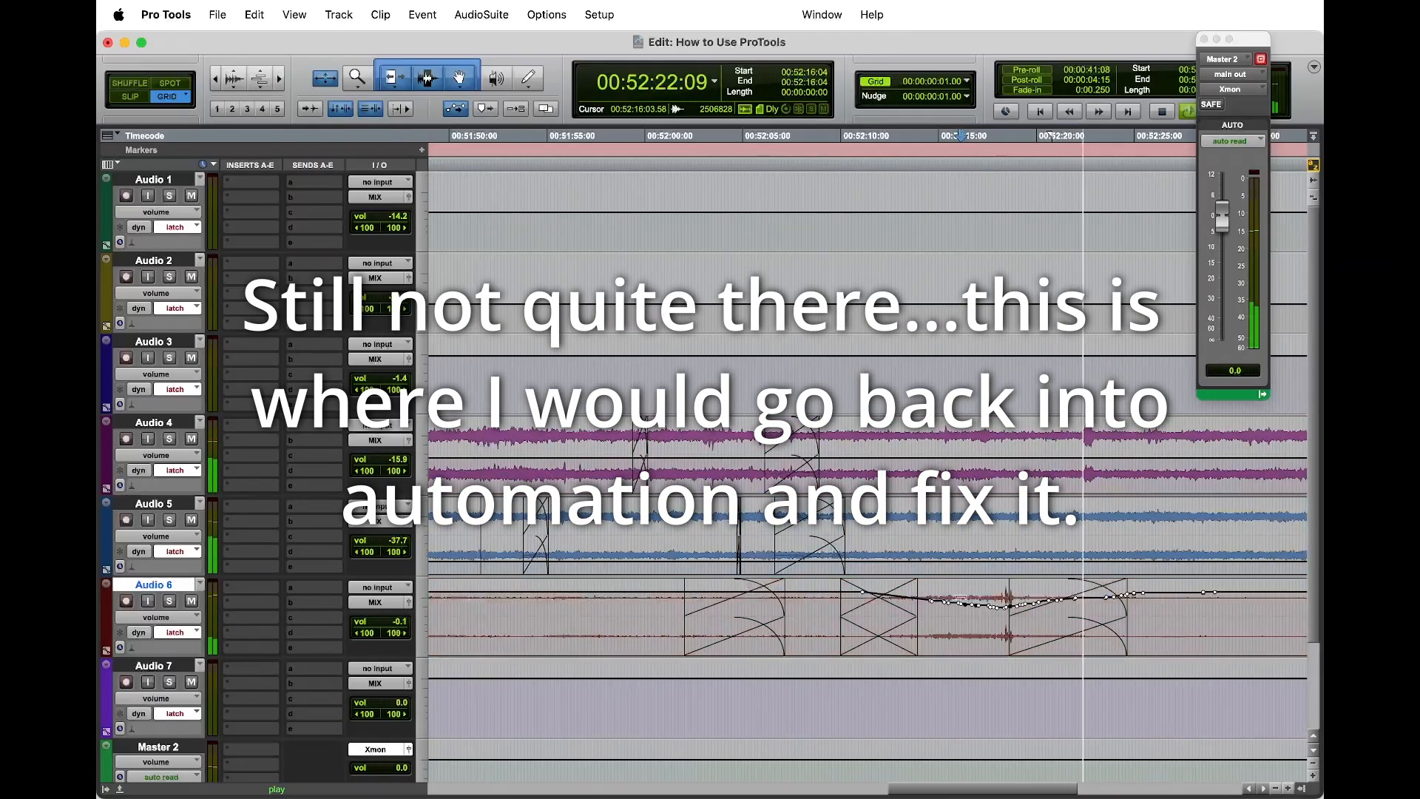
key(space)
key(space)
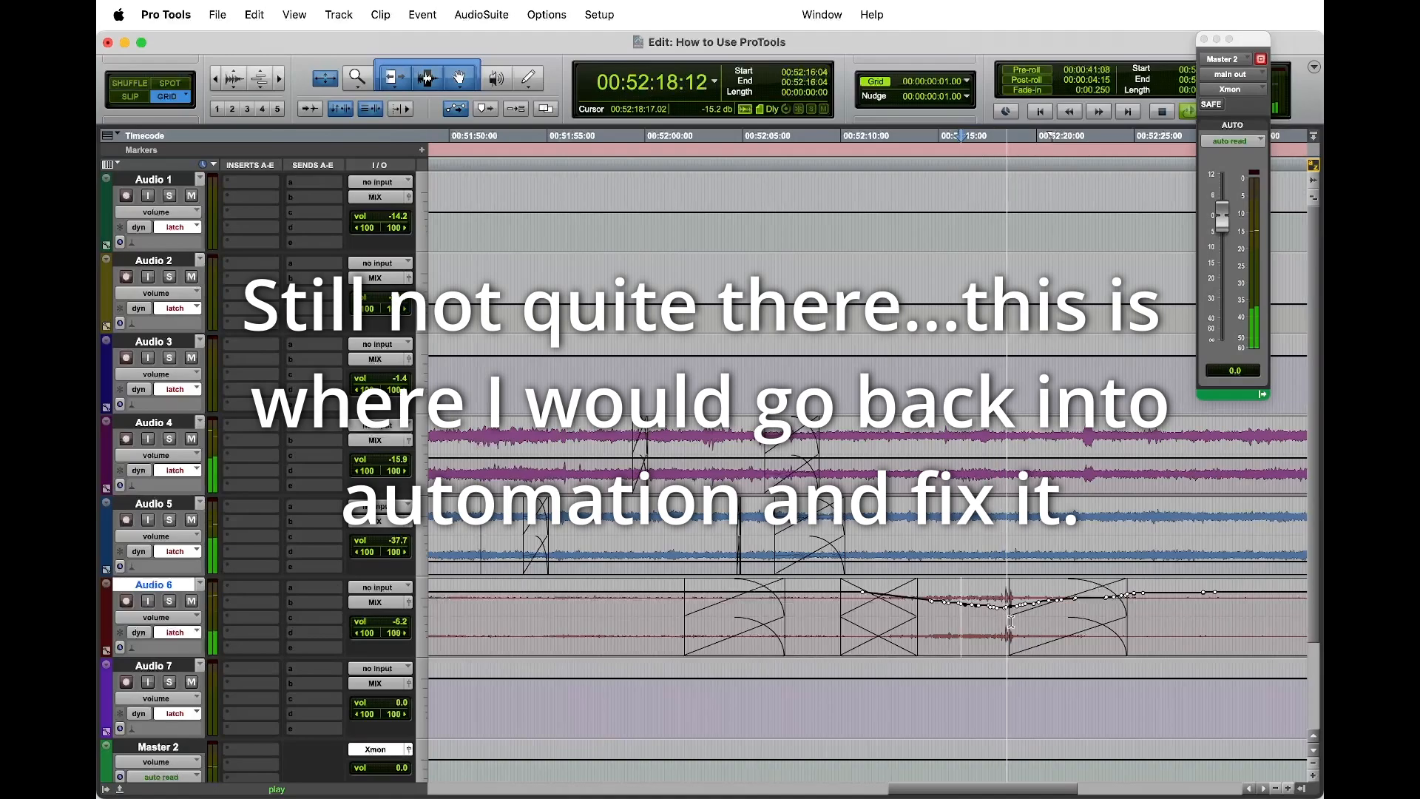
click(988, 611)
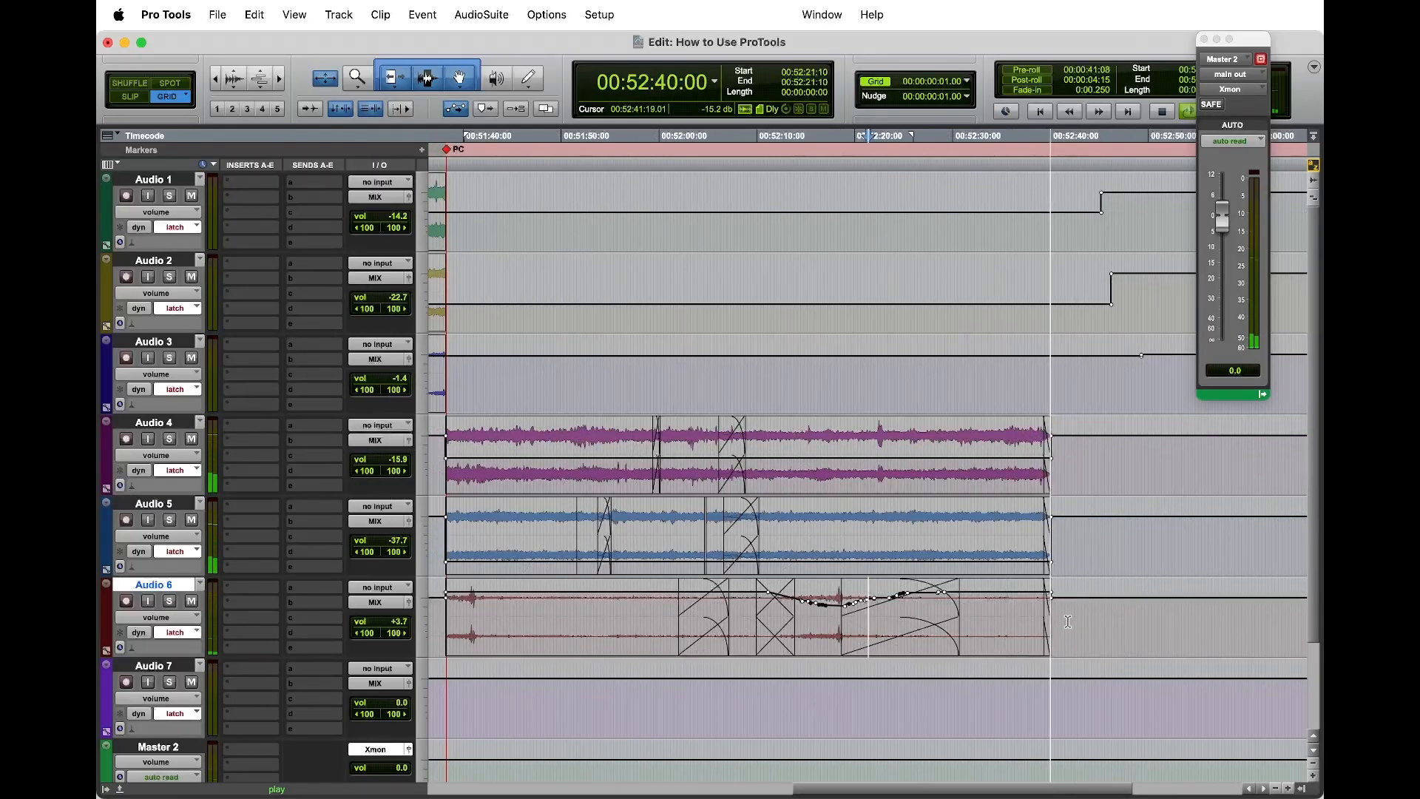
Step: Stop playback, return Audio 1 to Audio 7 to waveform view and show the cut at the PC marker
key(space)
key(ctrl+minus)
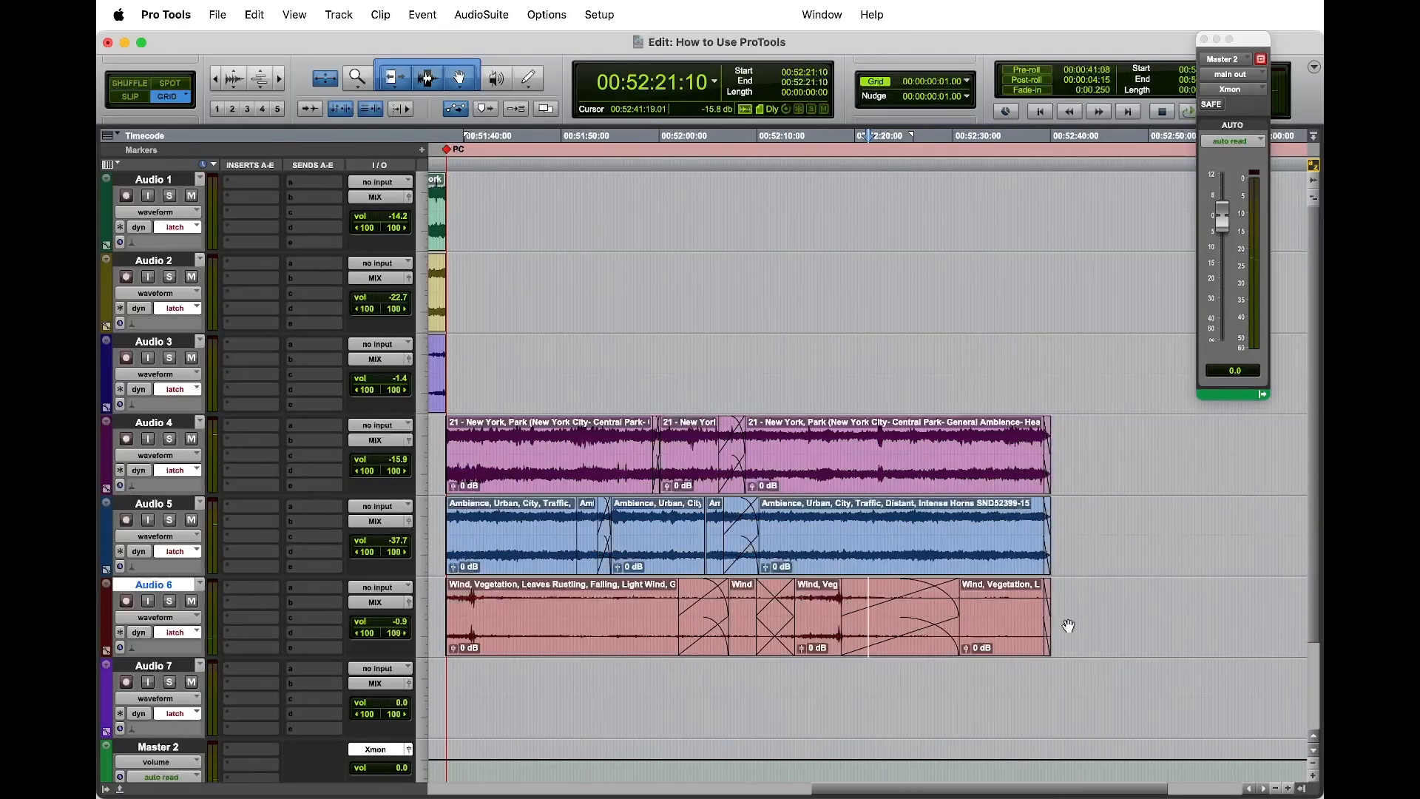
scroll(873, 497, left, 5)
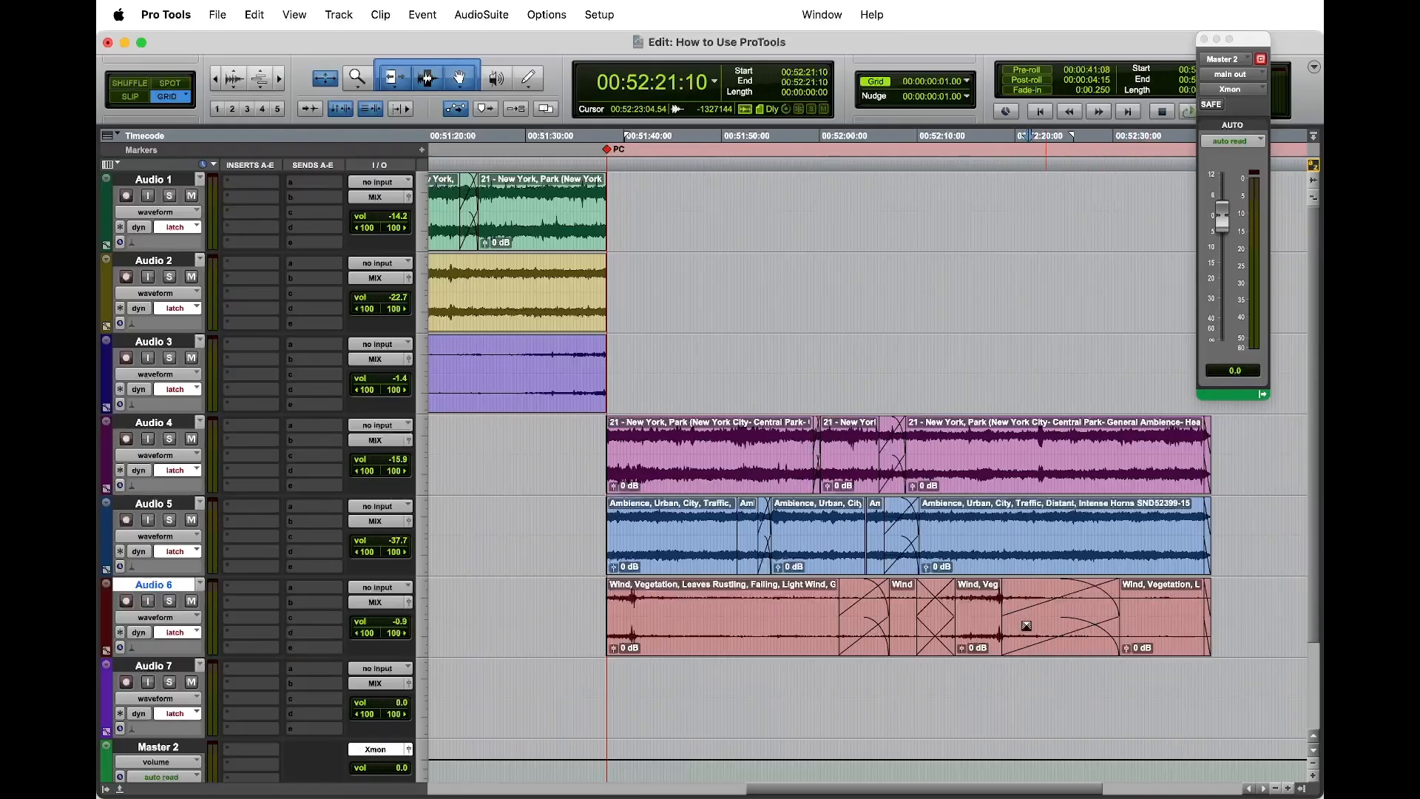
key(ctrl+minus)
key(ctrl+minus)
click(1023, 517)
click(1053, 534)
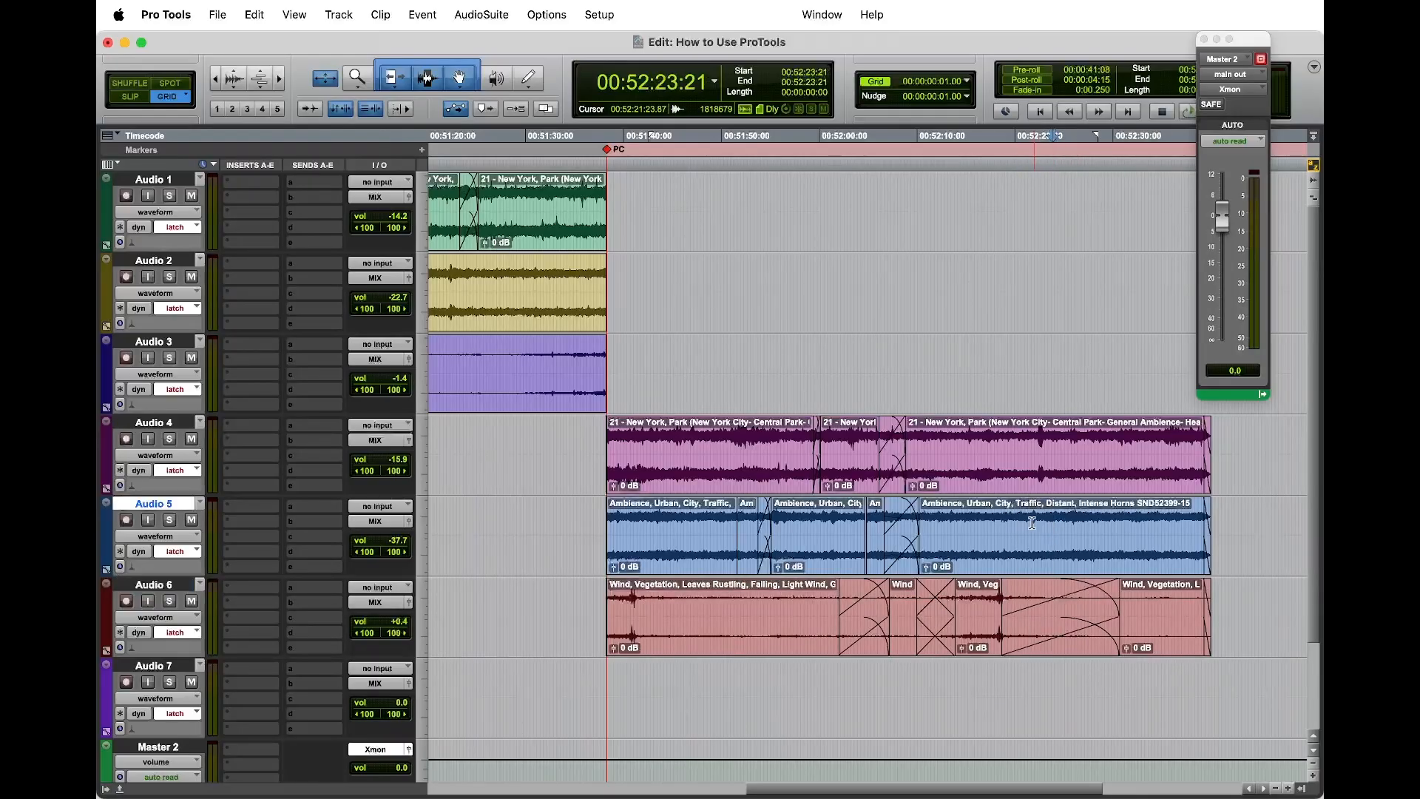
click(1068, 446)
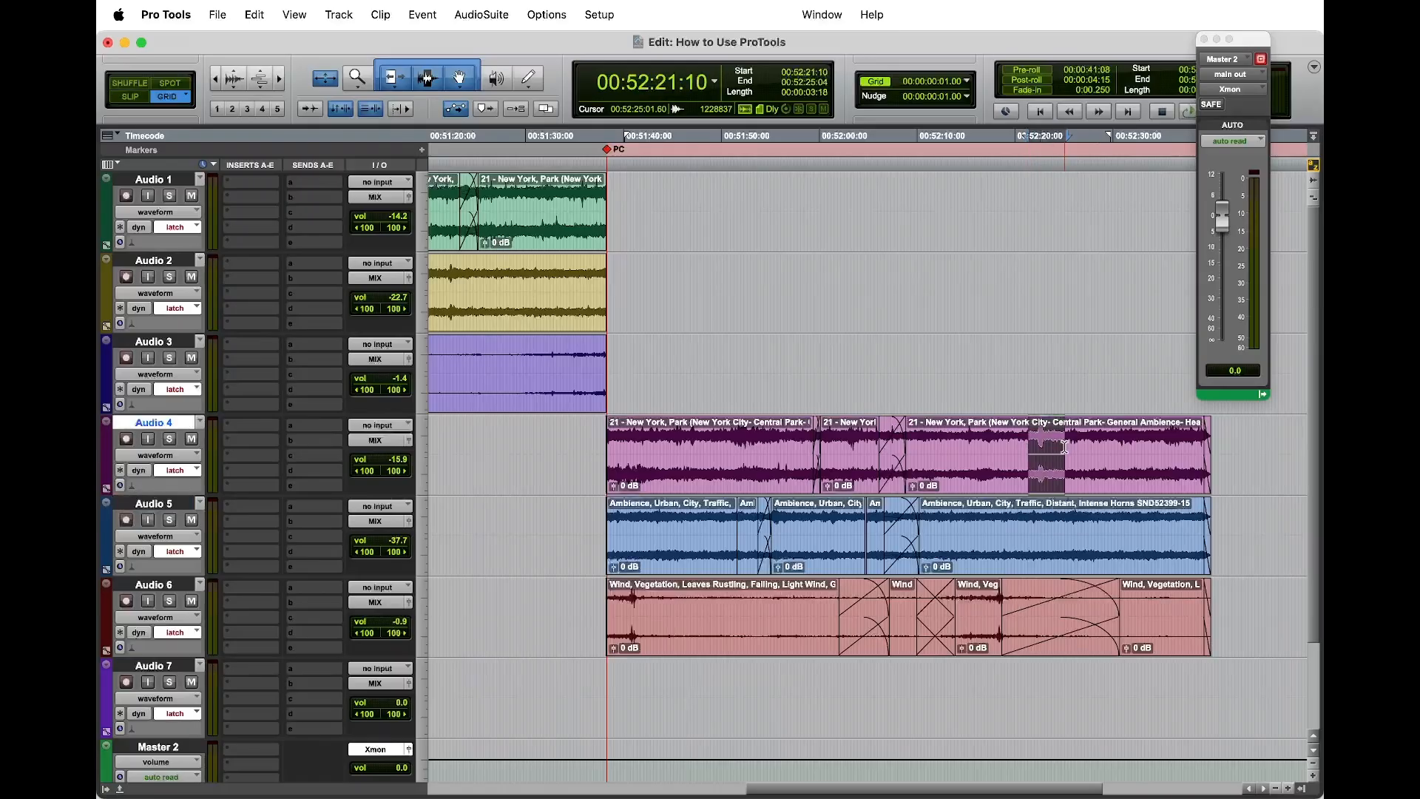
click(1114, 444)
click(1097, 446)
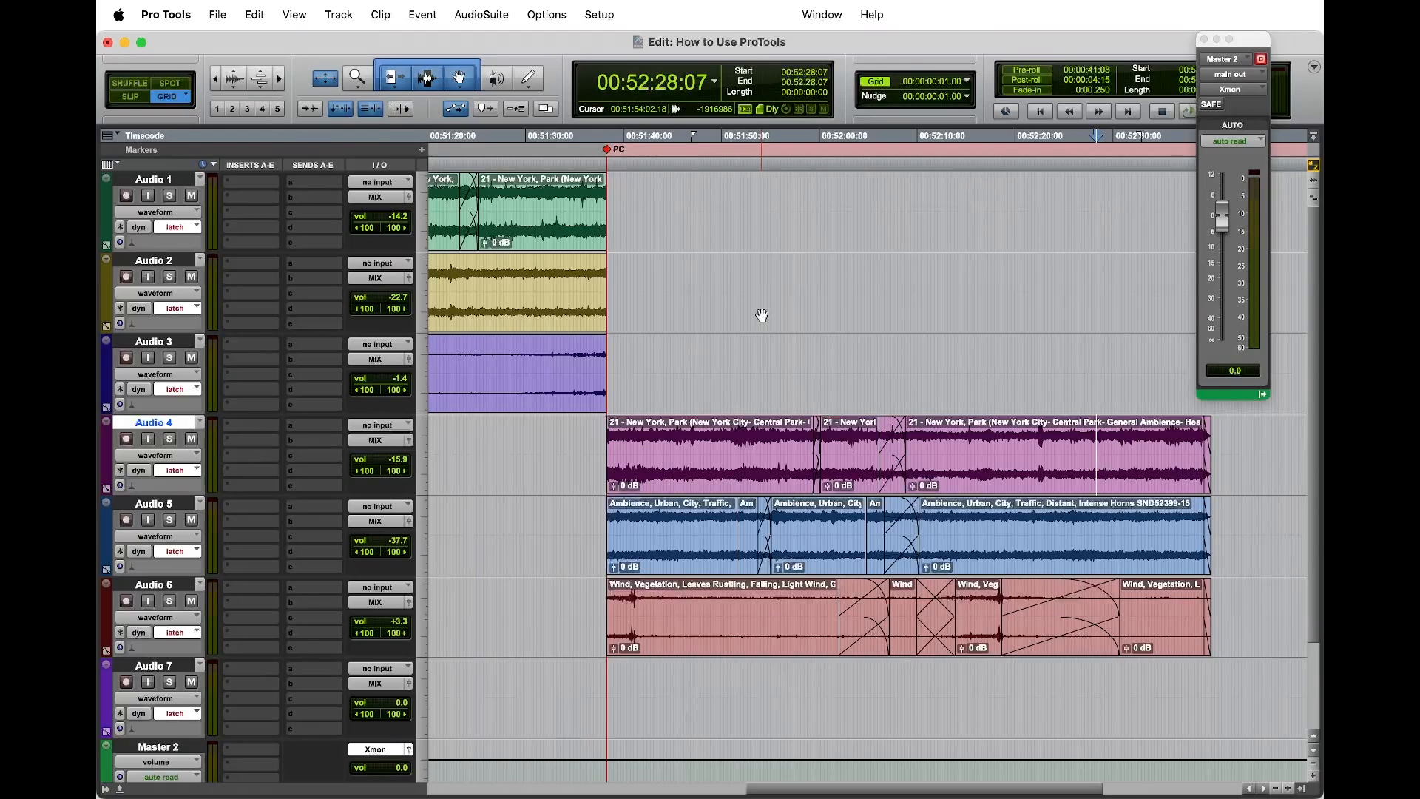
Step: Open the Audio 5 output fader in the floating window and close that window
click(410, 521)
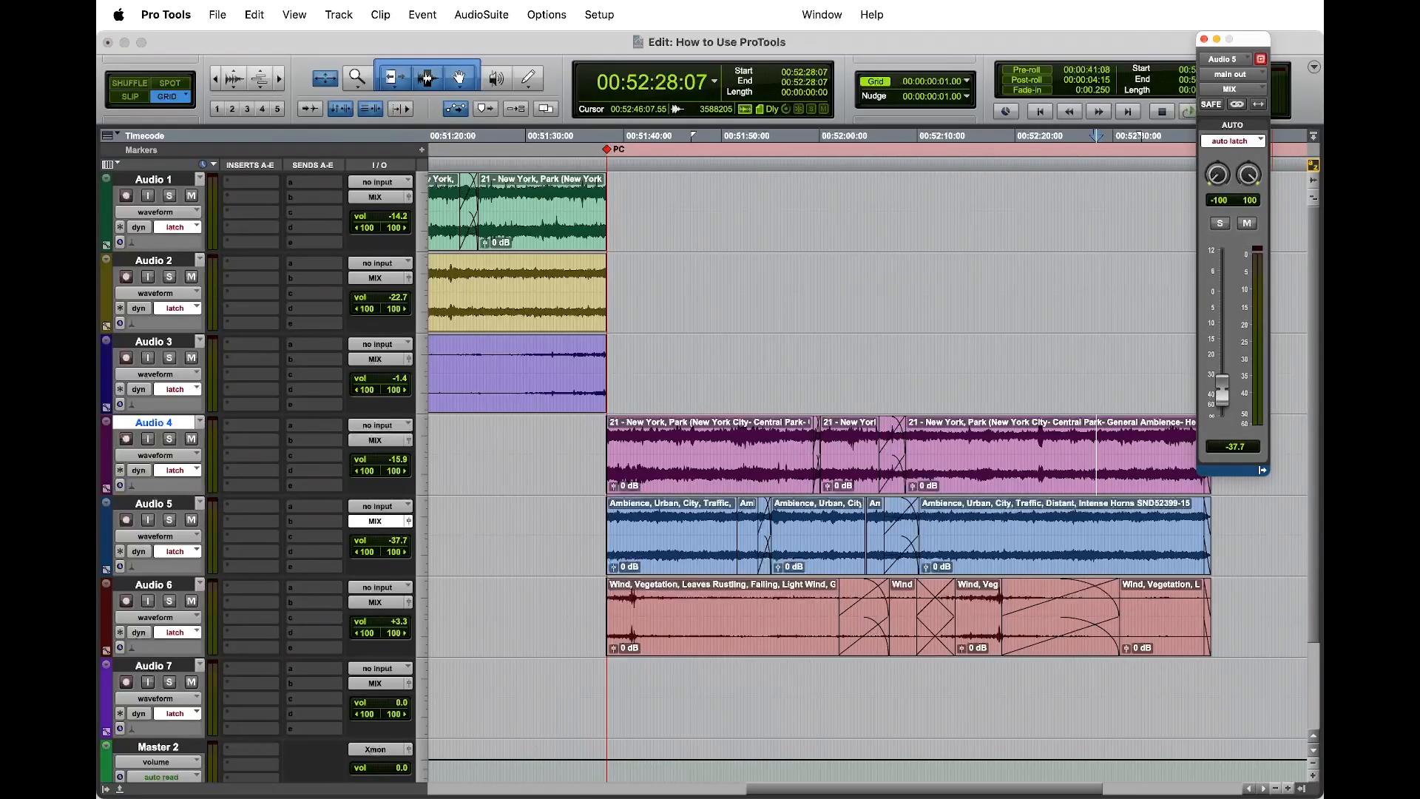
click(1204, 41)
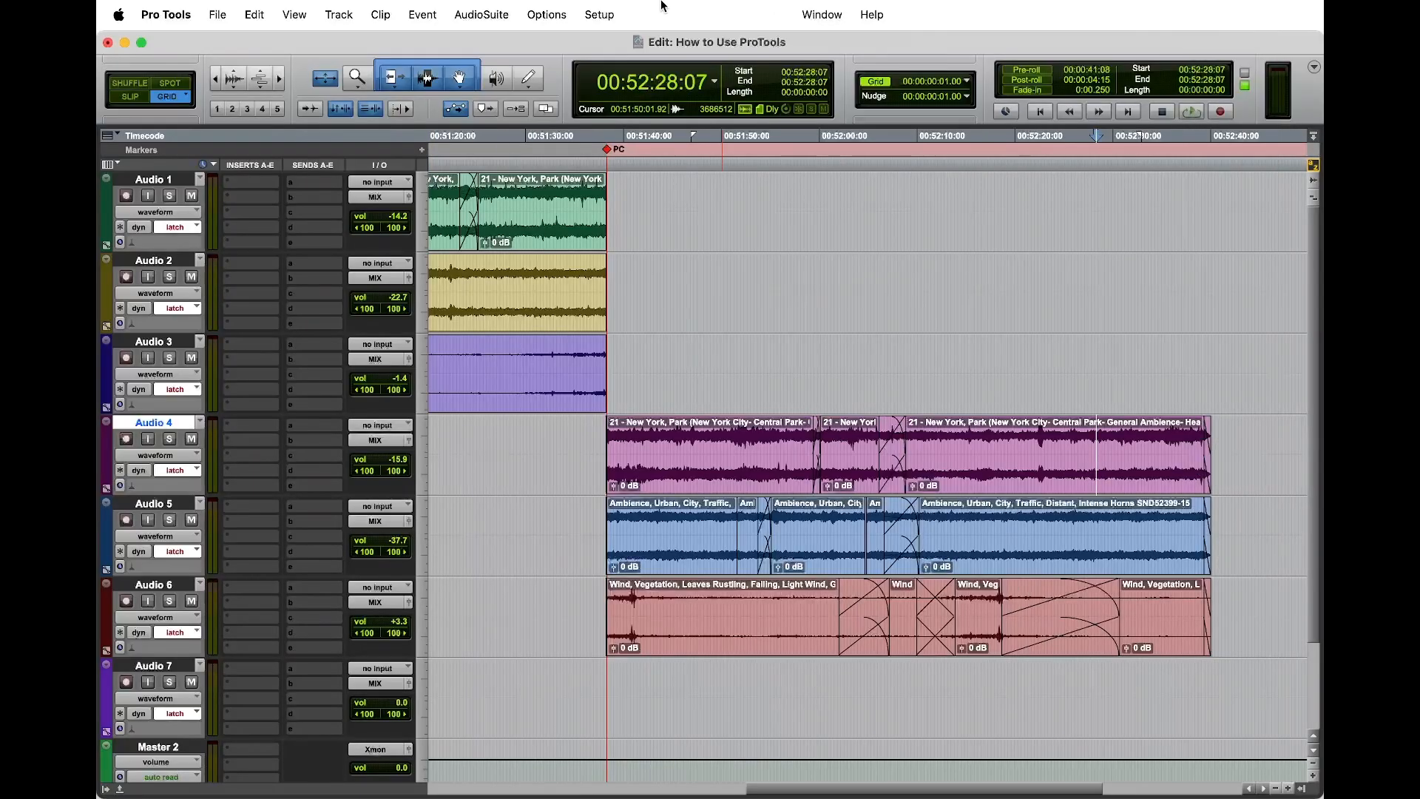
Step: Open the Mix window, align it over the lower half of the Edit window and bring its channel faders into view
click(823, 15)
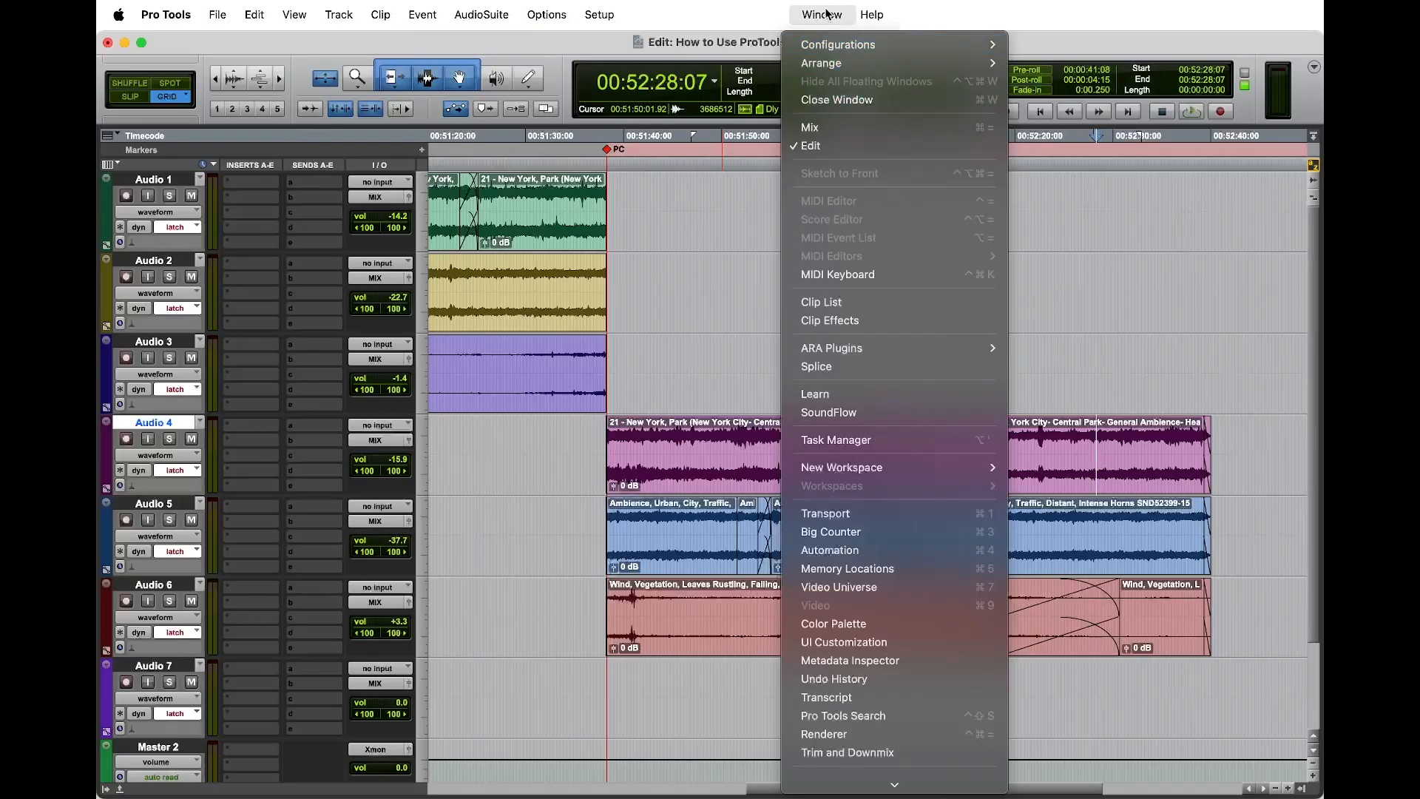
click(849, 130)
drag(620, 43, 623, 448)
scroll(596, 673, down, 5)
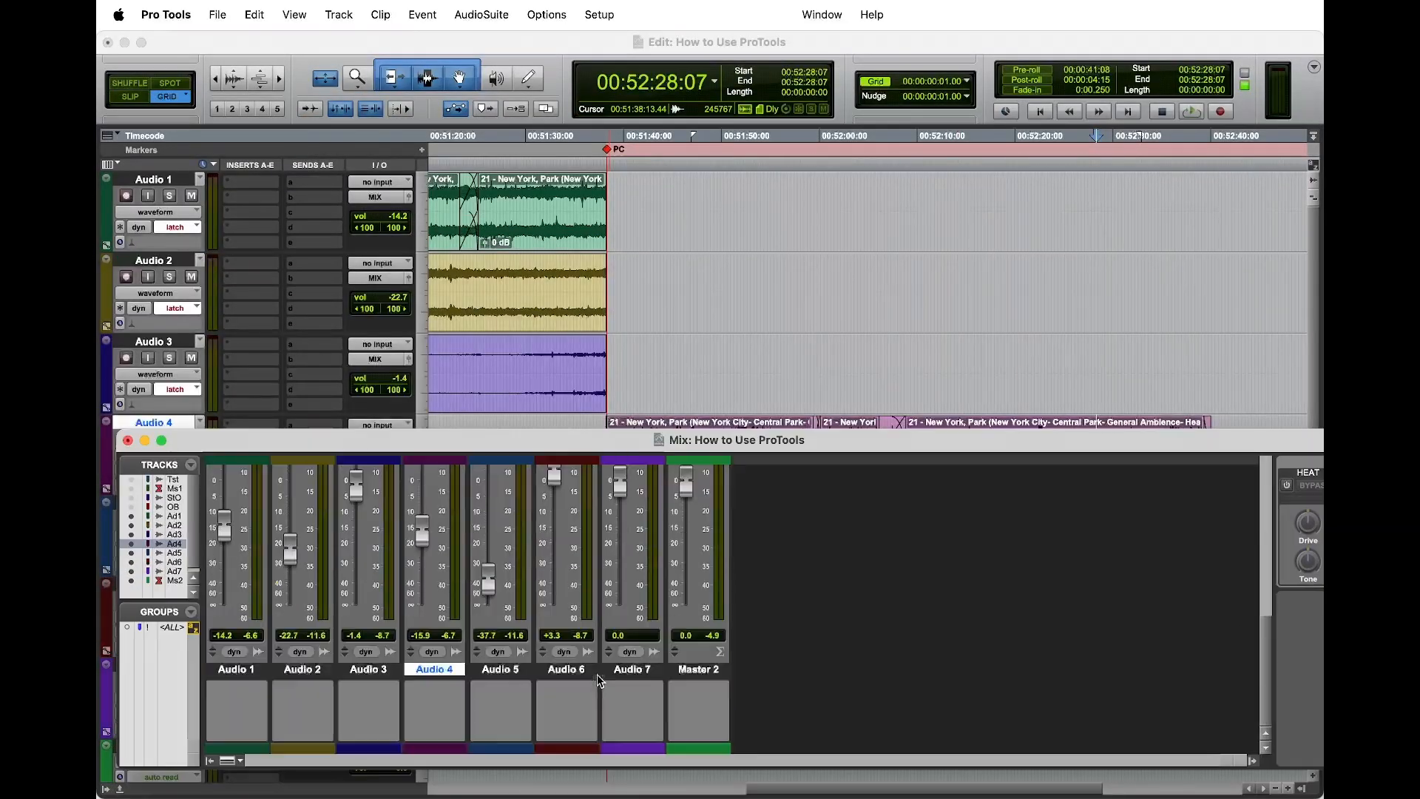
drag(809, 441, 737, 471)
click(209, 790)
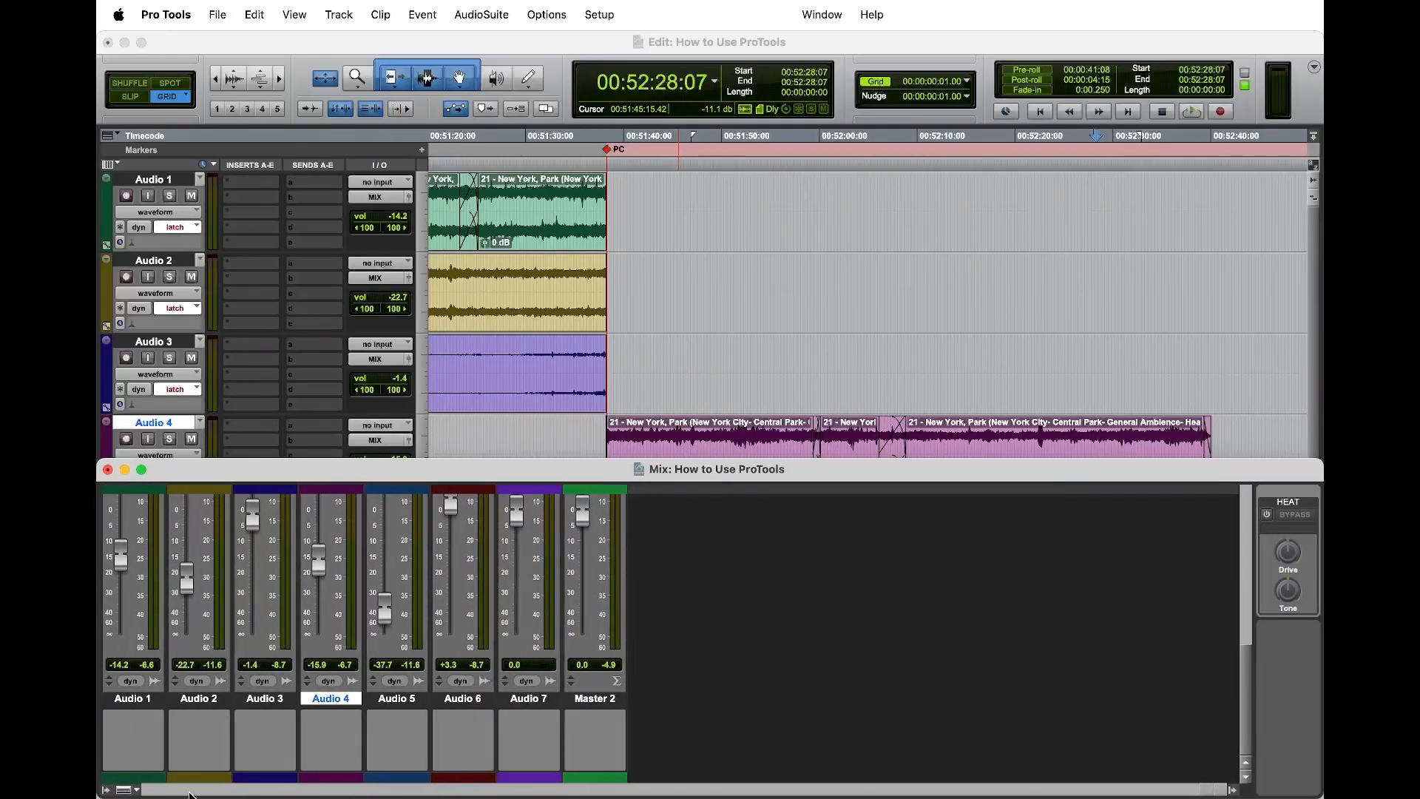
mouse_move(747, 475)
mouse_down()
mouse_move(764, 442)
mouse_move(764, 476)
mouse_up()
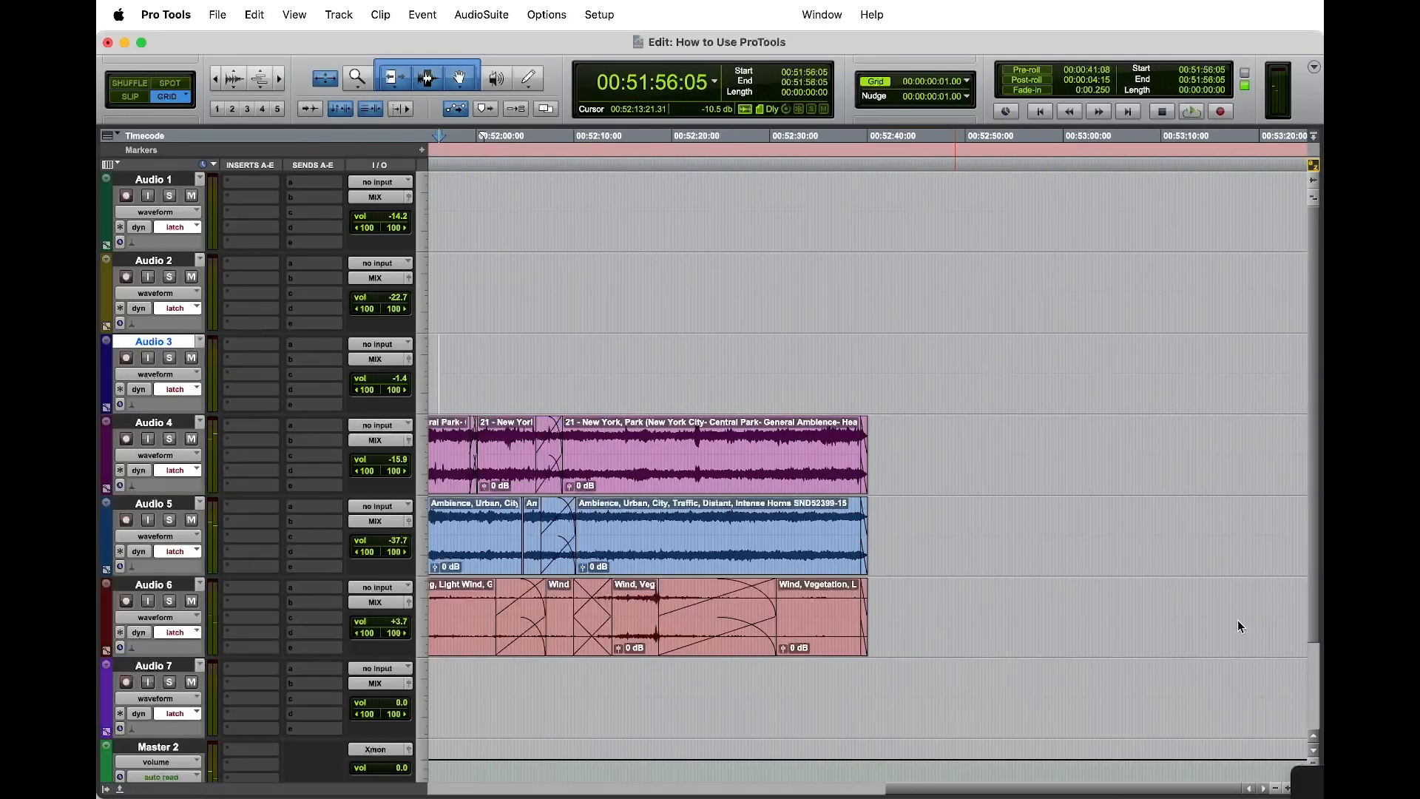
drag(1240, 627, 1213, 658)
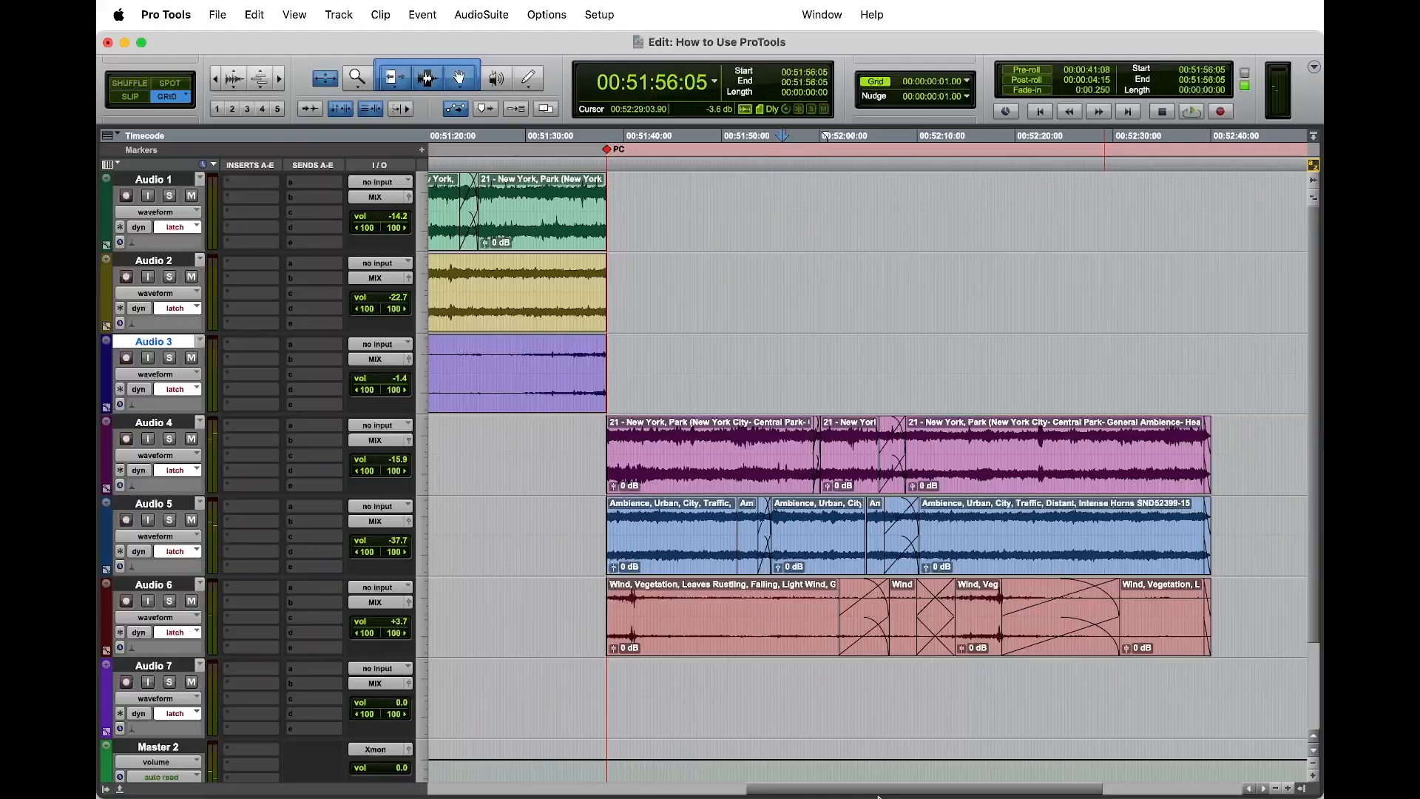
Step: Shorten the Edit window so it ends just above the Mix window and bring Audio 4 to Audio 6 into view
drag(723, 795, 737, 446)
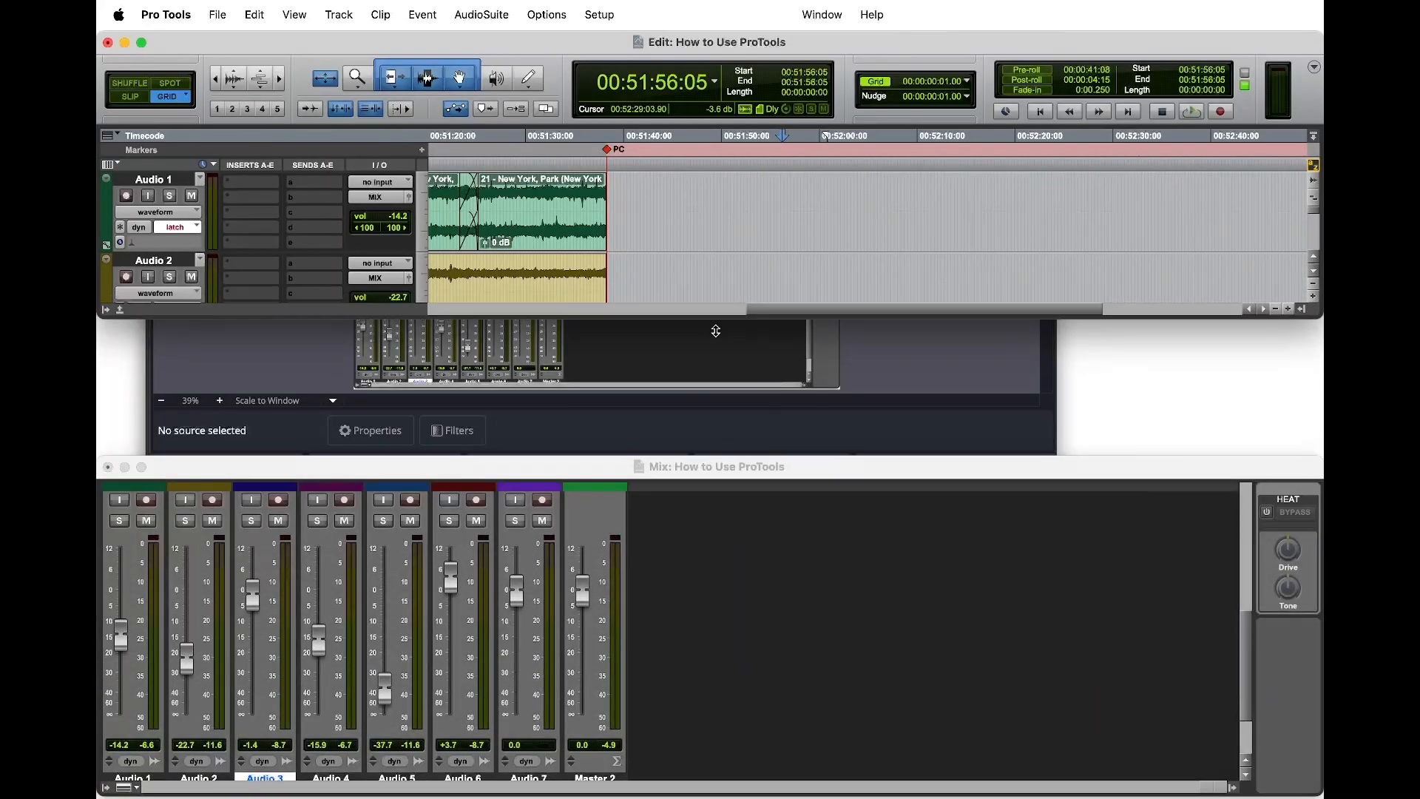
scroll(728, 338, down, 3)
scroll(728, 338, down, 2)
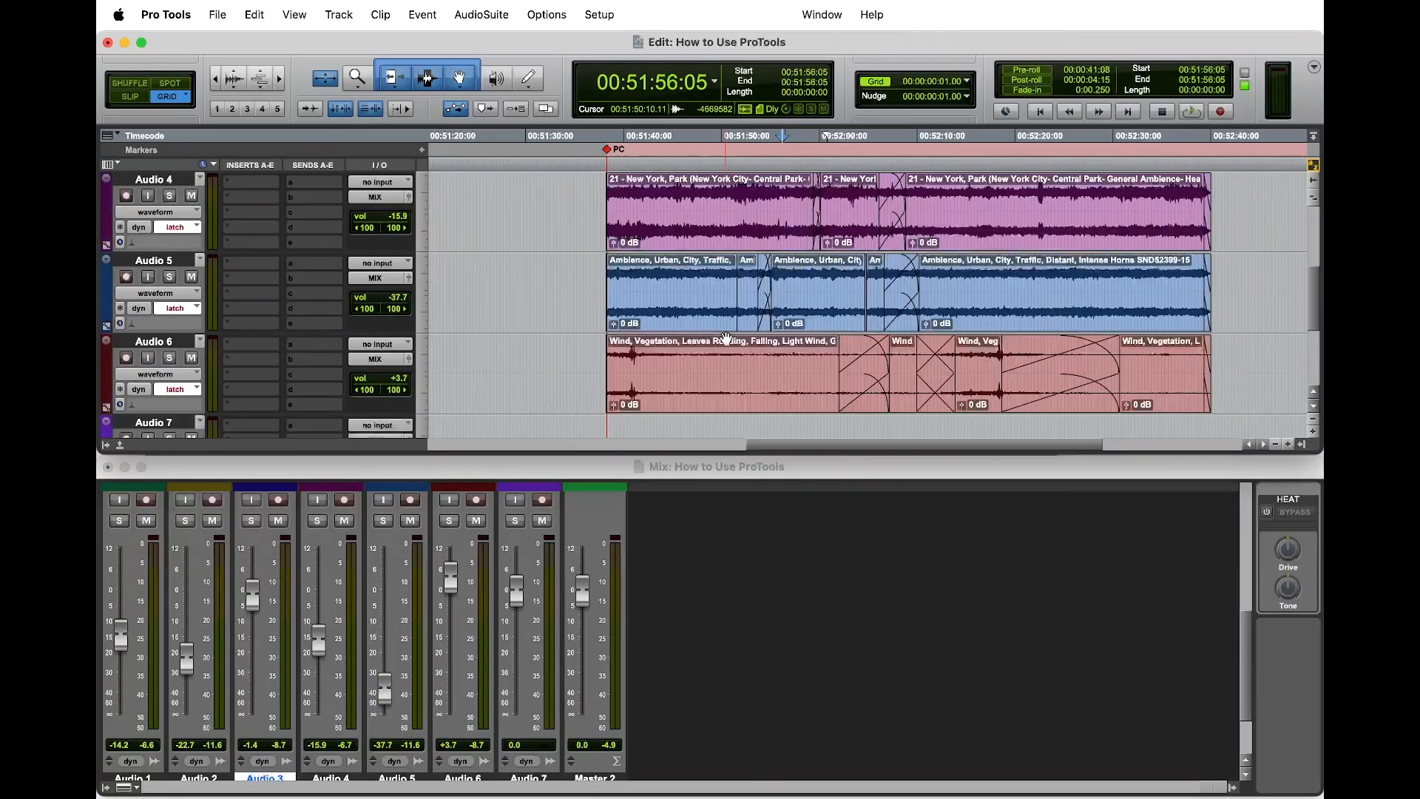
Step: Play the section while riding the Audio 4, Audio 5 and Audio 6 faders to write latch volume automation, stop playback and undo the pass
key(space)
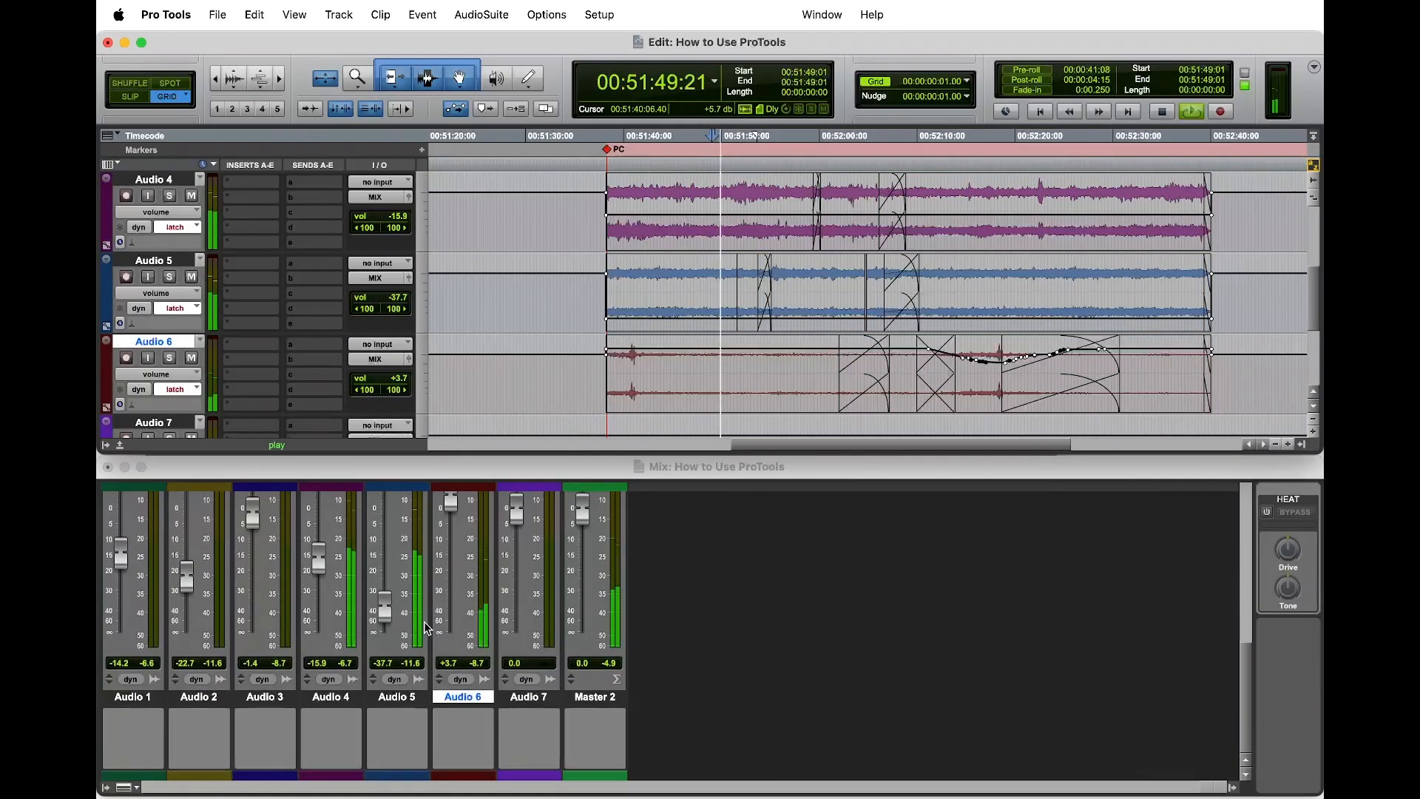
scroll(425, 628, up, 5)
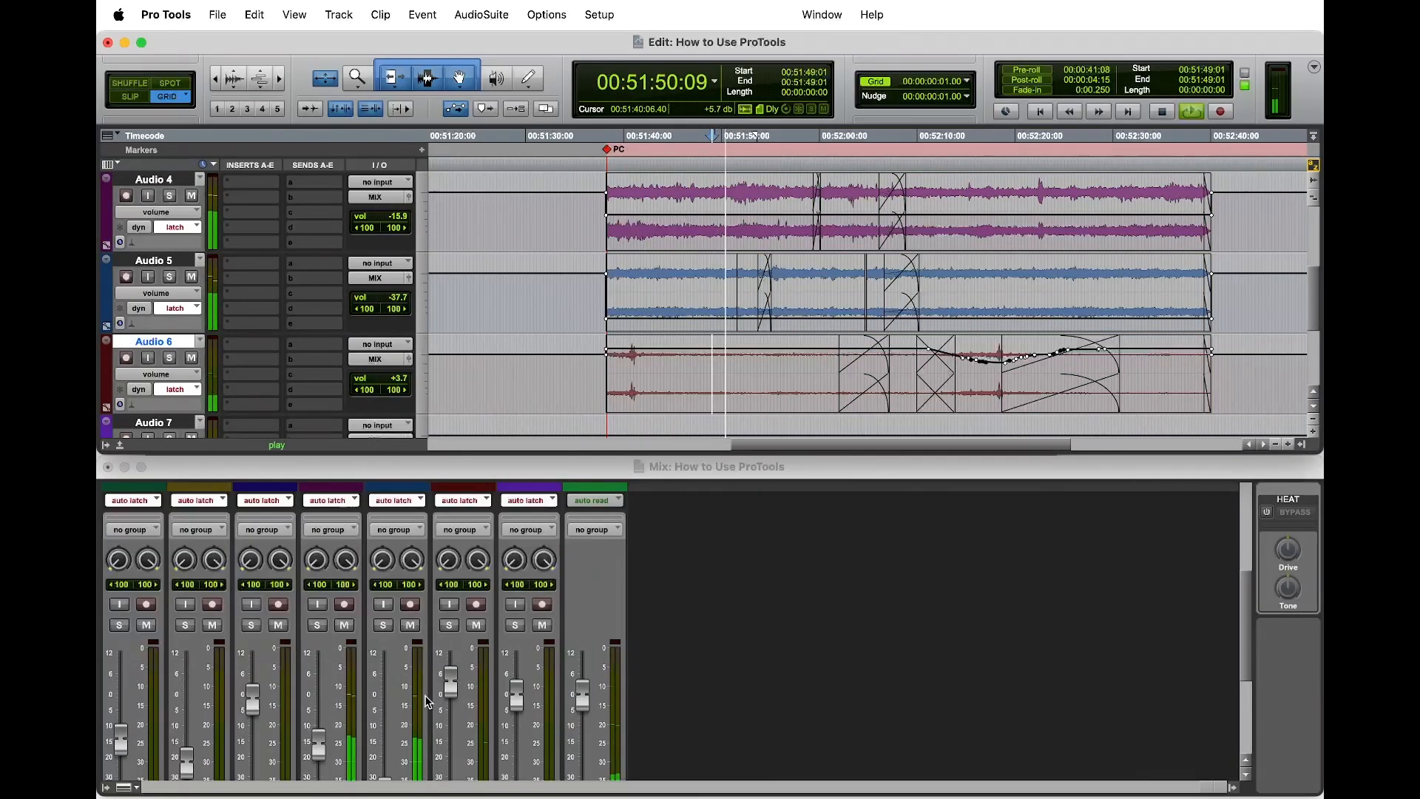
scroll(425, 693, down, 2)
mouse_move(321, 674)
mouse_down()
mouse_move(320, 701)
mouse_move(384, 707)
mouse_move(384, 654)
mouse_up()
mouse_move(451, 608)
mouse_down()
mouse_move(452, 649)
mouse_move(452, 612)
mouse_move(453, 631)
mouse_move(386, 648)
mouse_up()
drag(319, 699, 318, 679)
mouse_move(385, 646)
mouse_down()
mouse_move(385, 660)
mouse_move(451, 657)
mouse_move(385, 639)
mouse_up()
mouse_move(324, 678)
mouse_down()
mouse_move(324, 640)
mouse_move(319, 678)
mouse_up()
drag(384, 641, 390, 669)
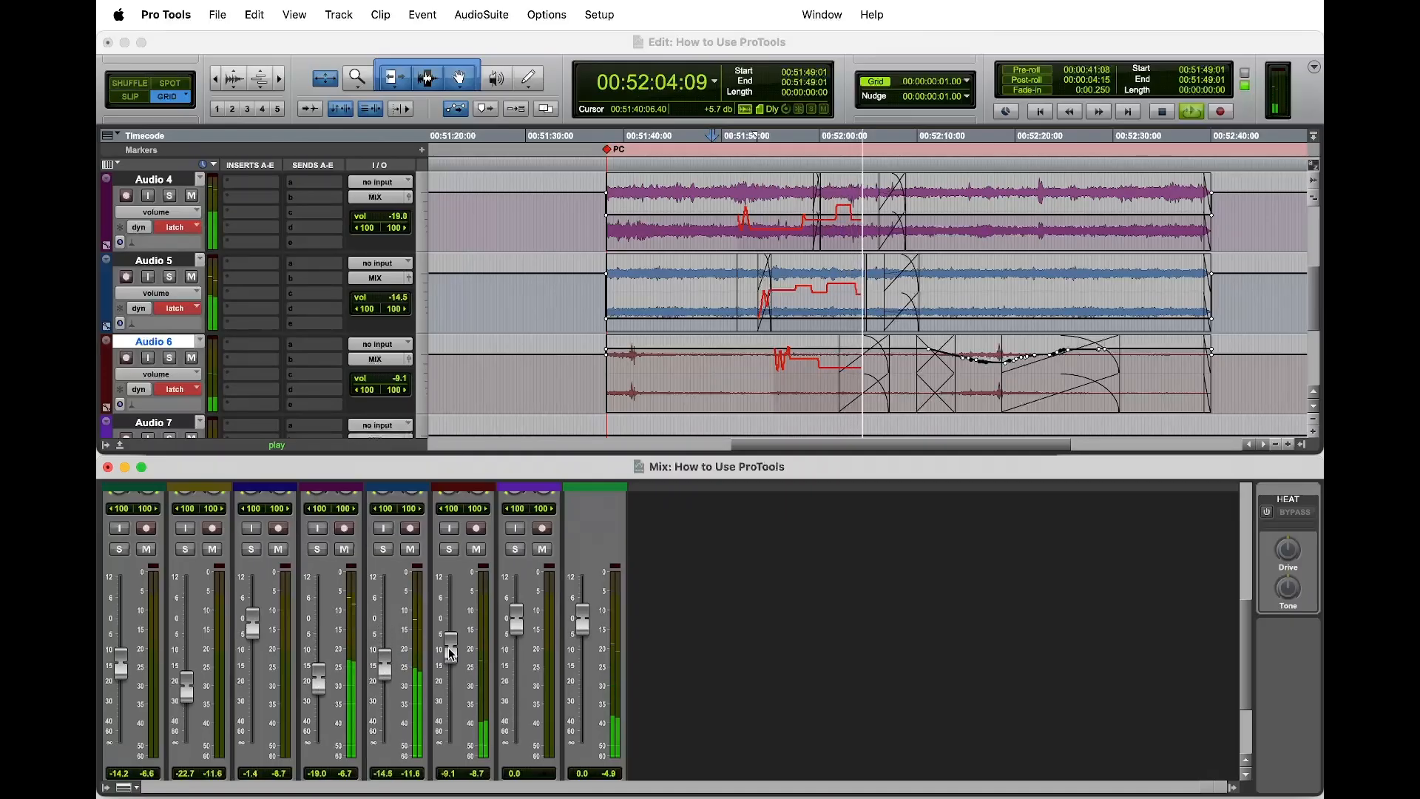
key(space)
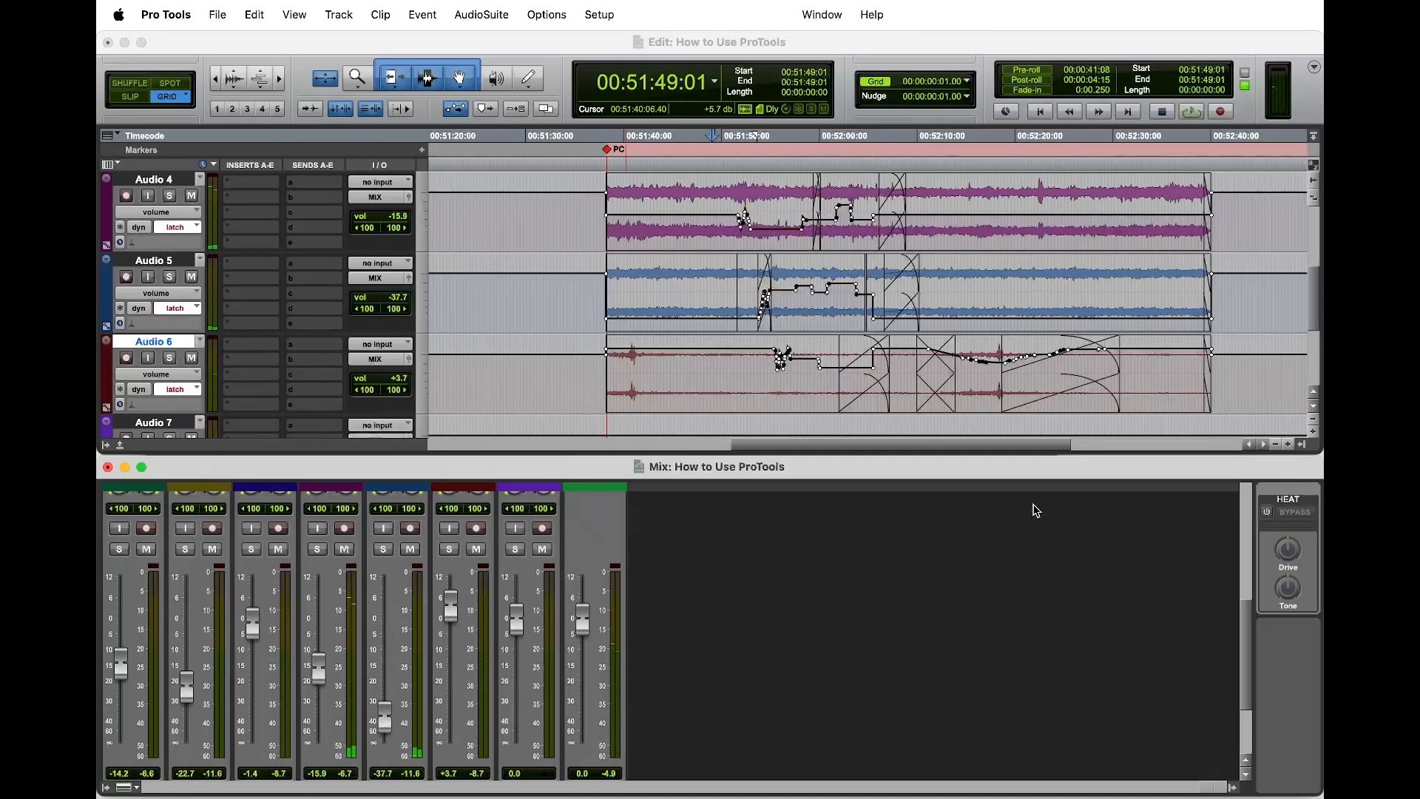
key(super+z)
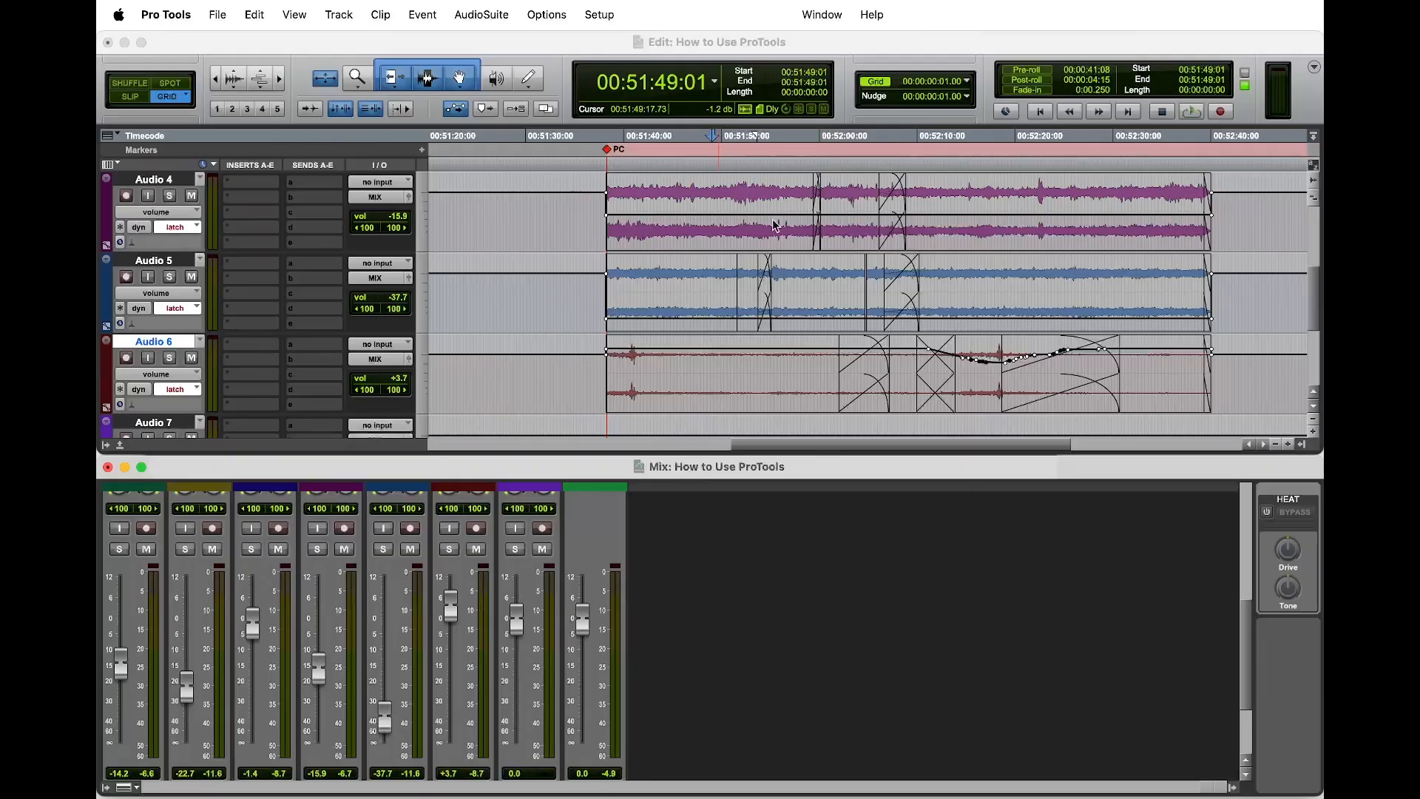
Step: Place the edit cursor at 00:51:54:17 on Audio 6 and extend the Edit window to full height over the Mix window, showing tracks from Audio 1
click(766, 363)
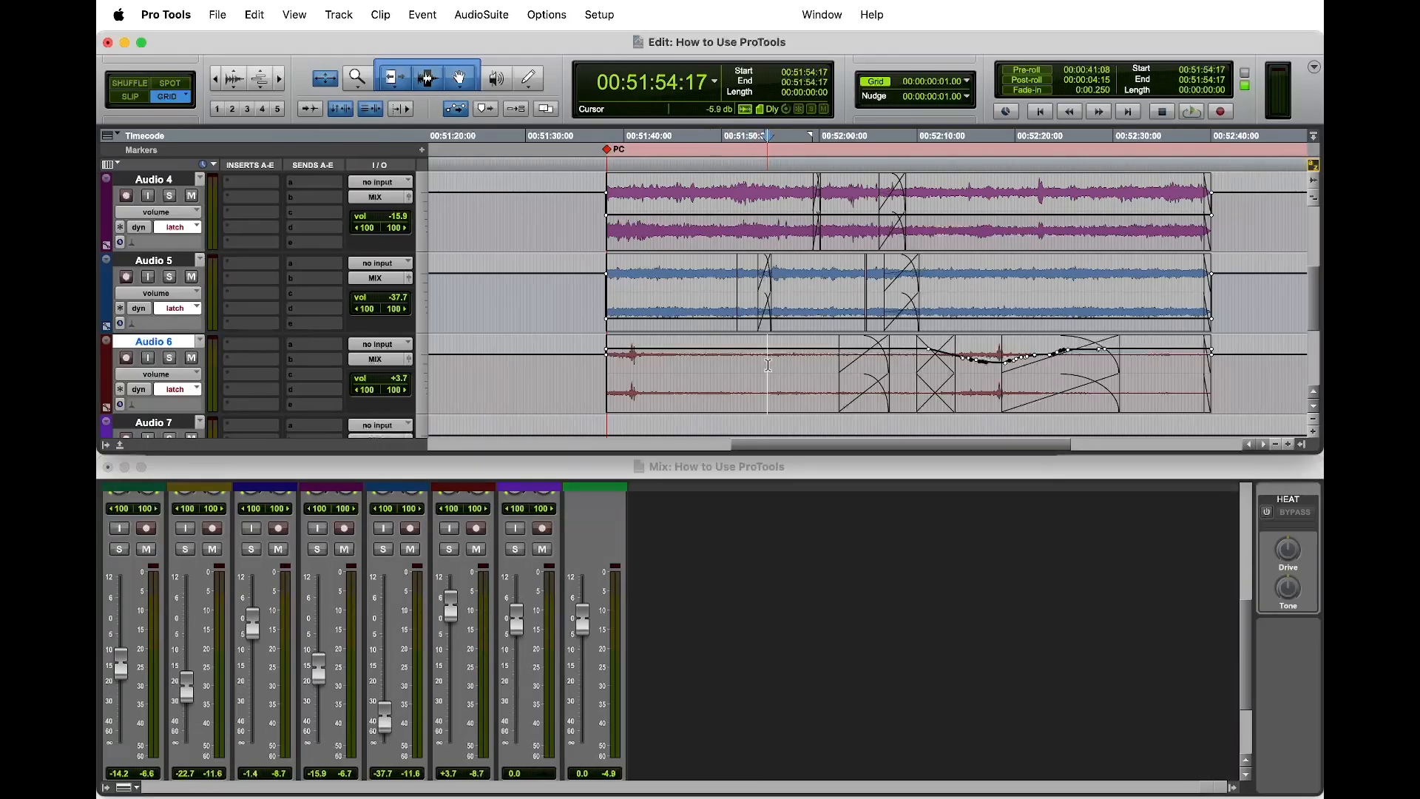
scroll(761, 384, down, 5)
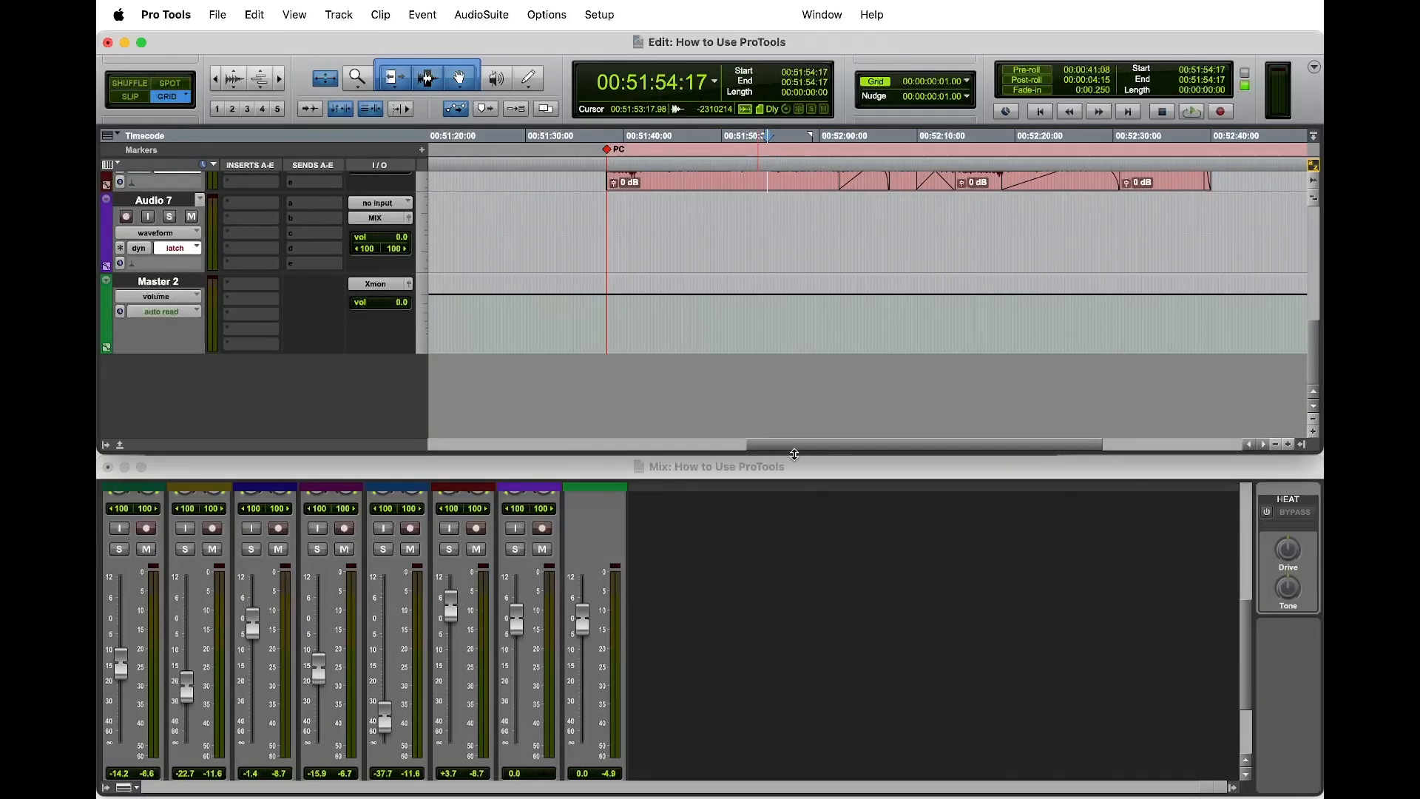
drag(790, 452, 790, 791)
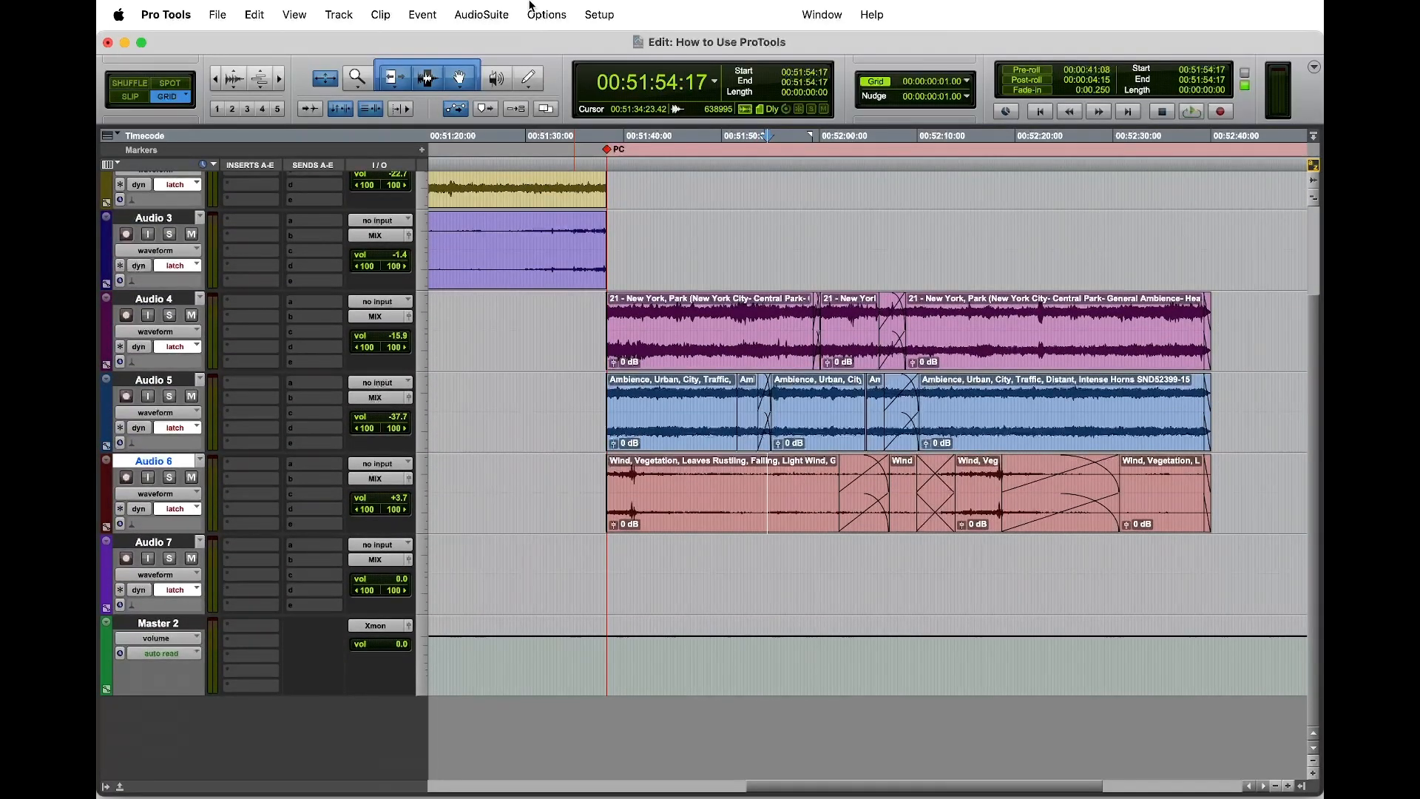
scroll(813, 370, up, 3)
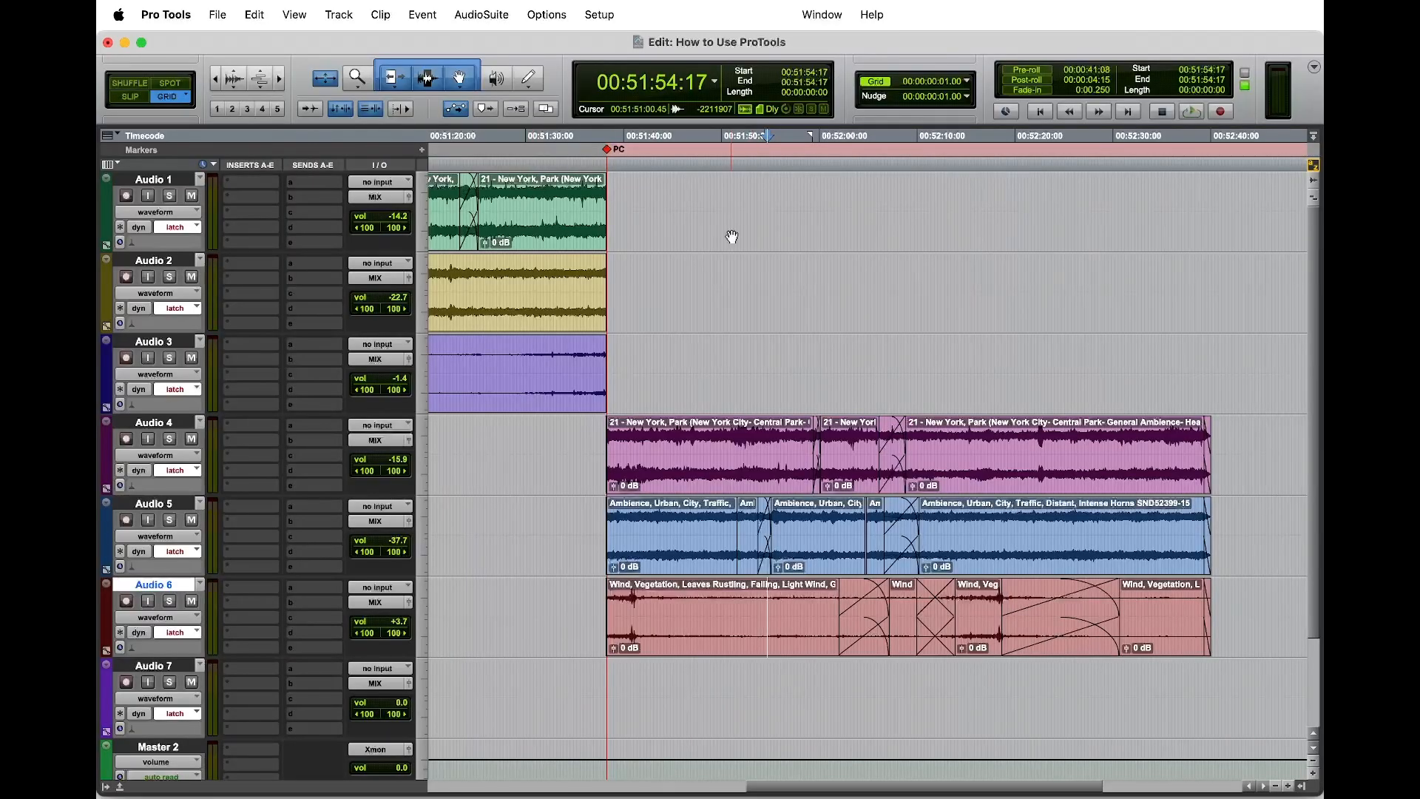
Step: Examine the clips on both sides of the PC marker in a wider timeline view and place the cursor on Audio 4 at 00:51:30:21
scroll(731, 237, right, 2)
scroll(732, 237, left, 10)
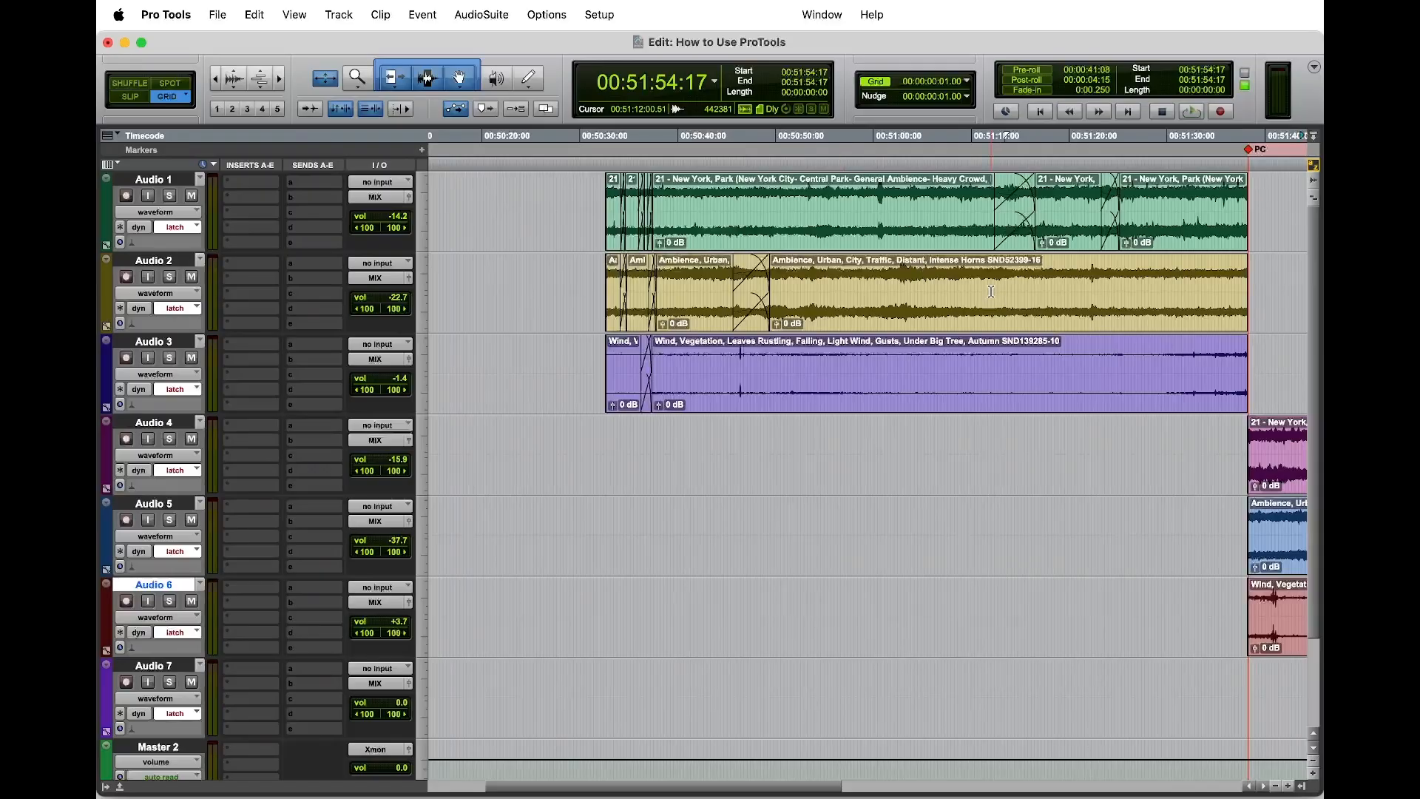
key(r)
key(r)
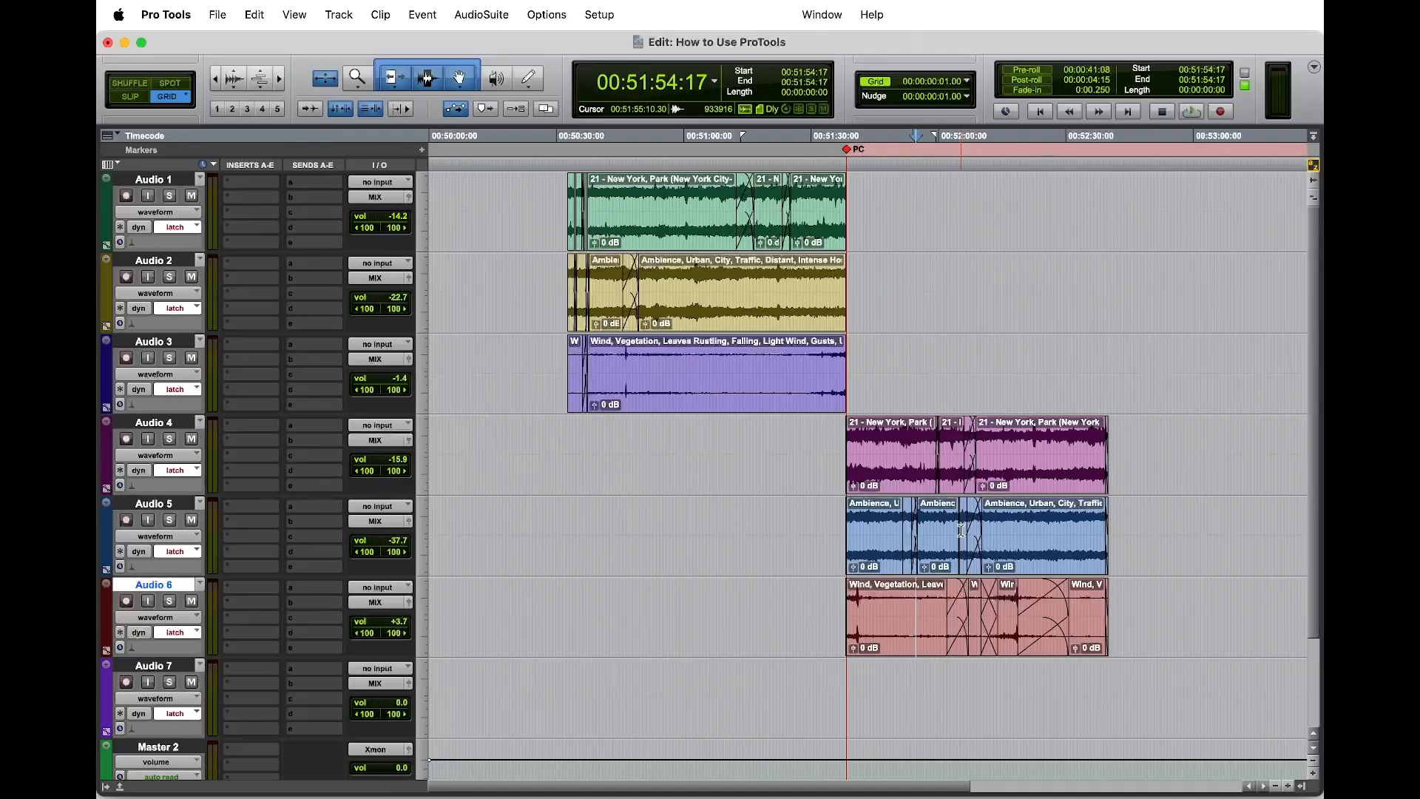
click(814, 429)
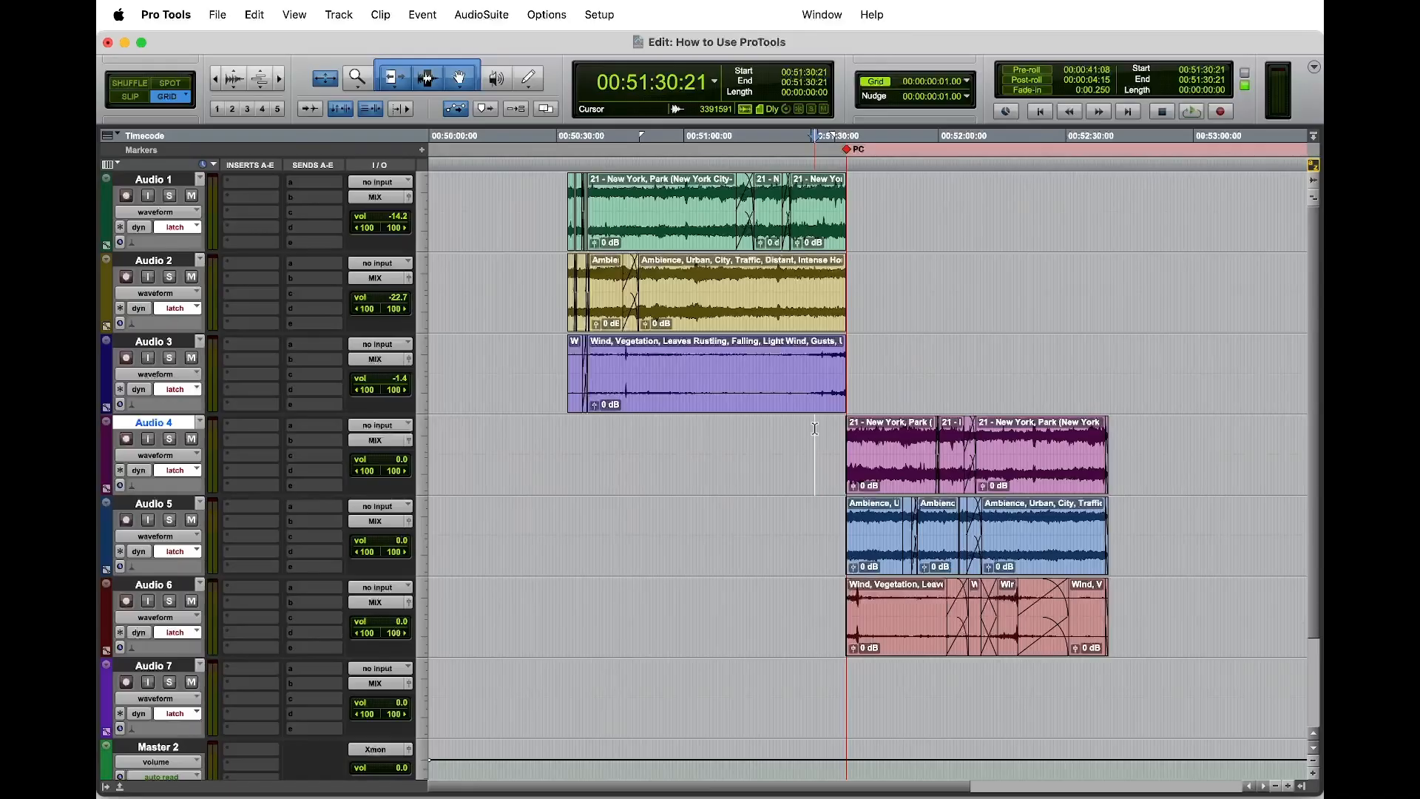
Step: Place the cursor on Audio 2 at 00:51:21:10, inspect the clips there up close and return to the overview of both ambience sets
click(776, 281)
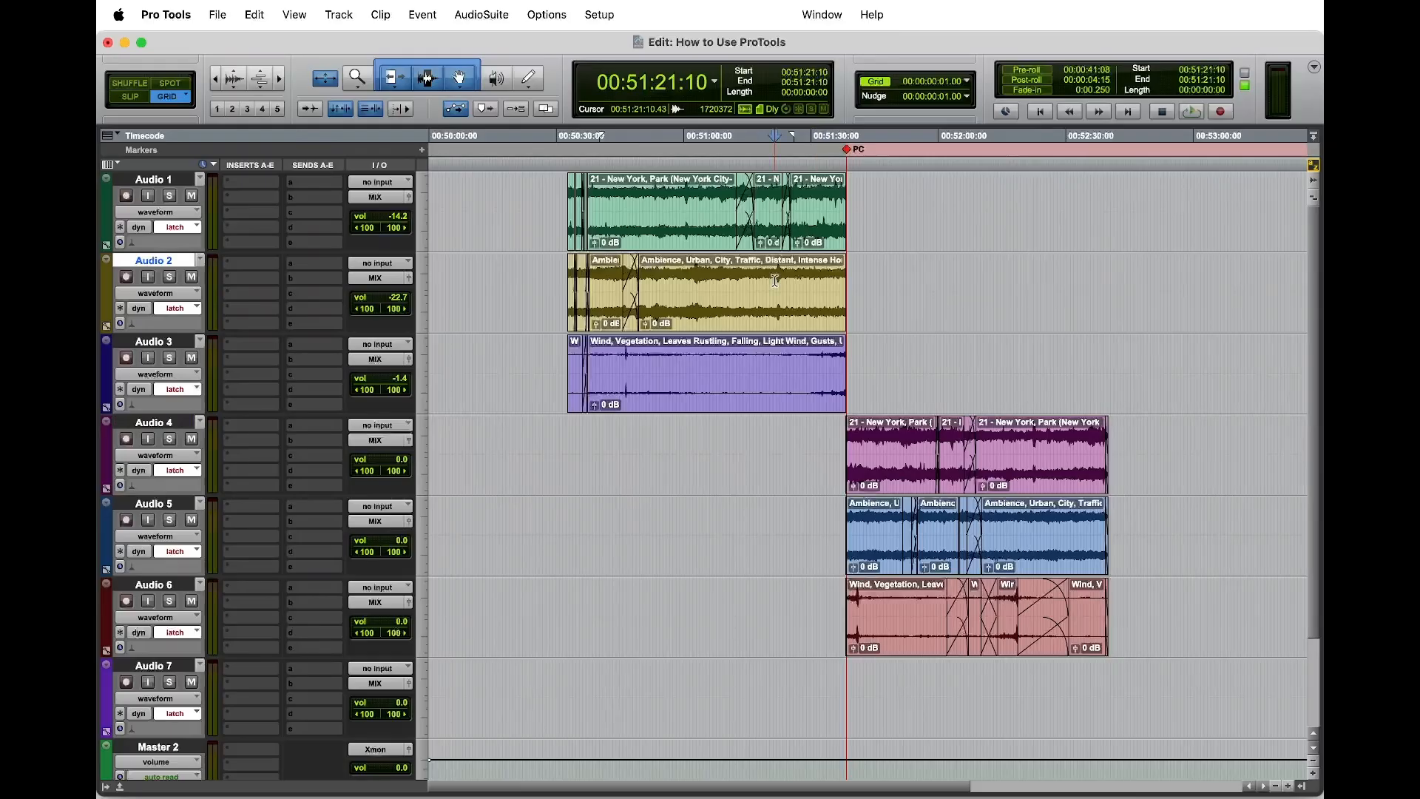
key(t)
key(t)
key(t)
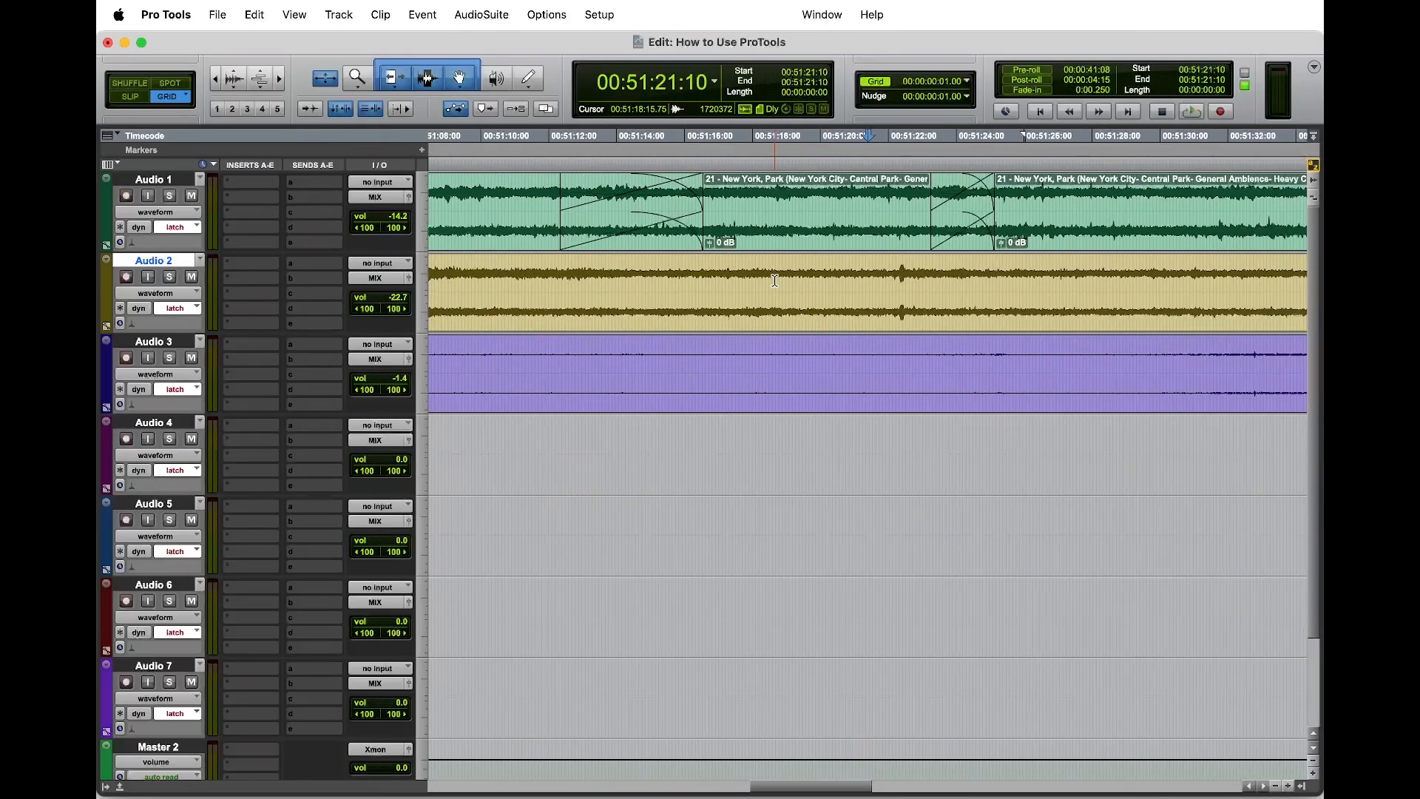
key(r)
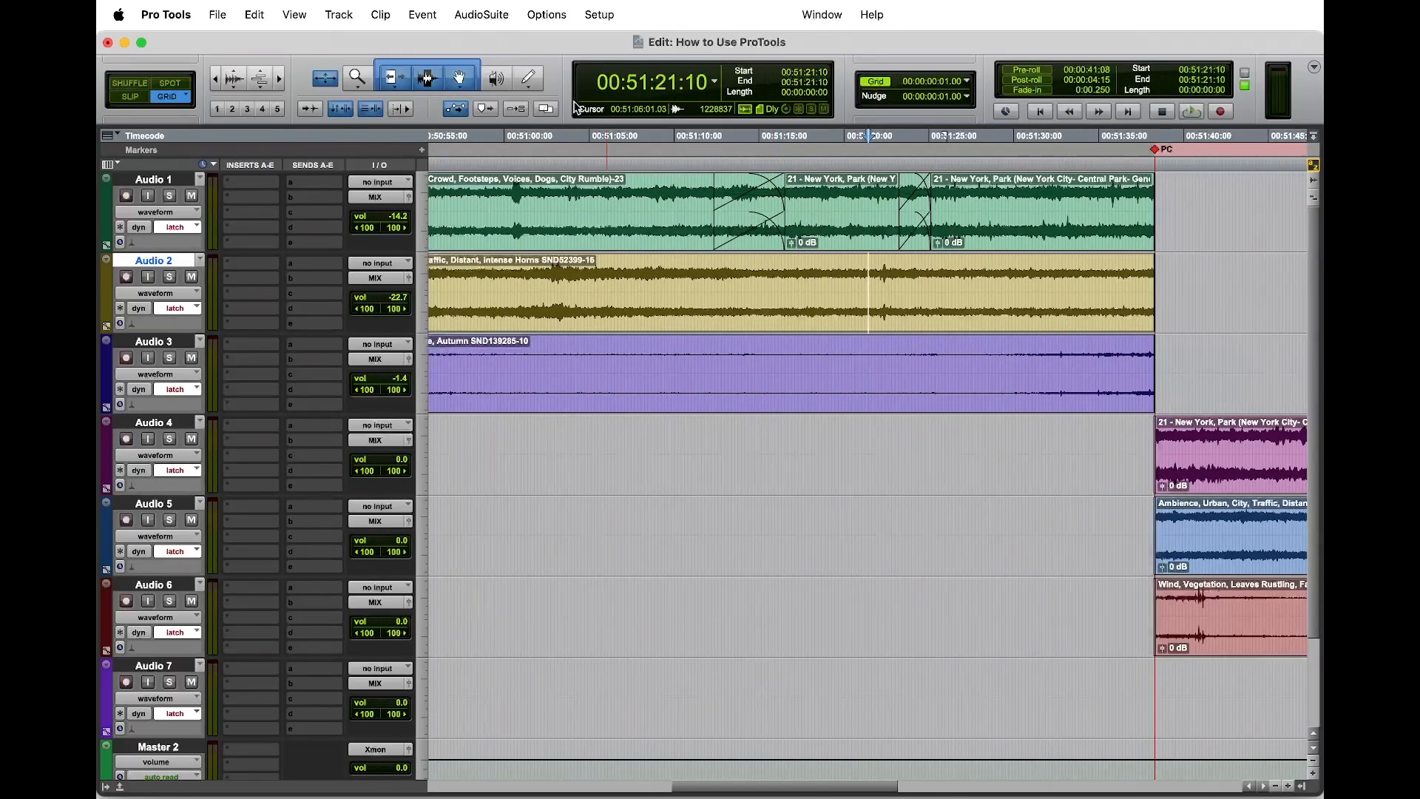
key(r)
key(r)
key(r)
key(t)
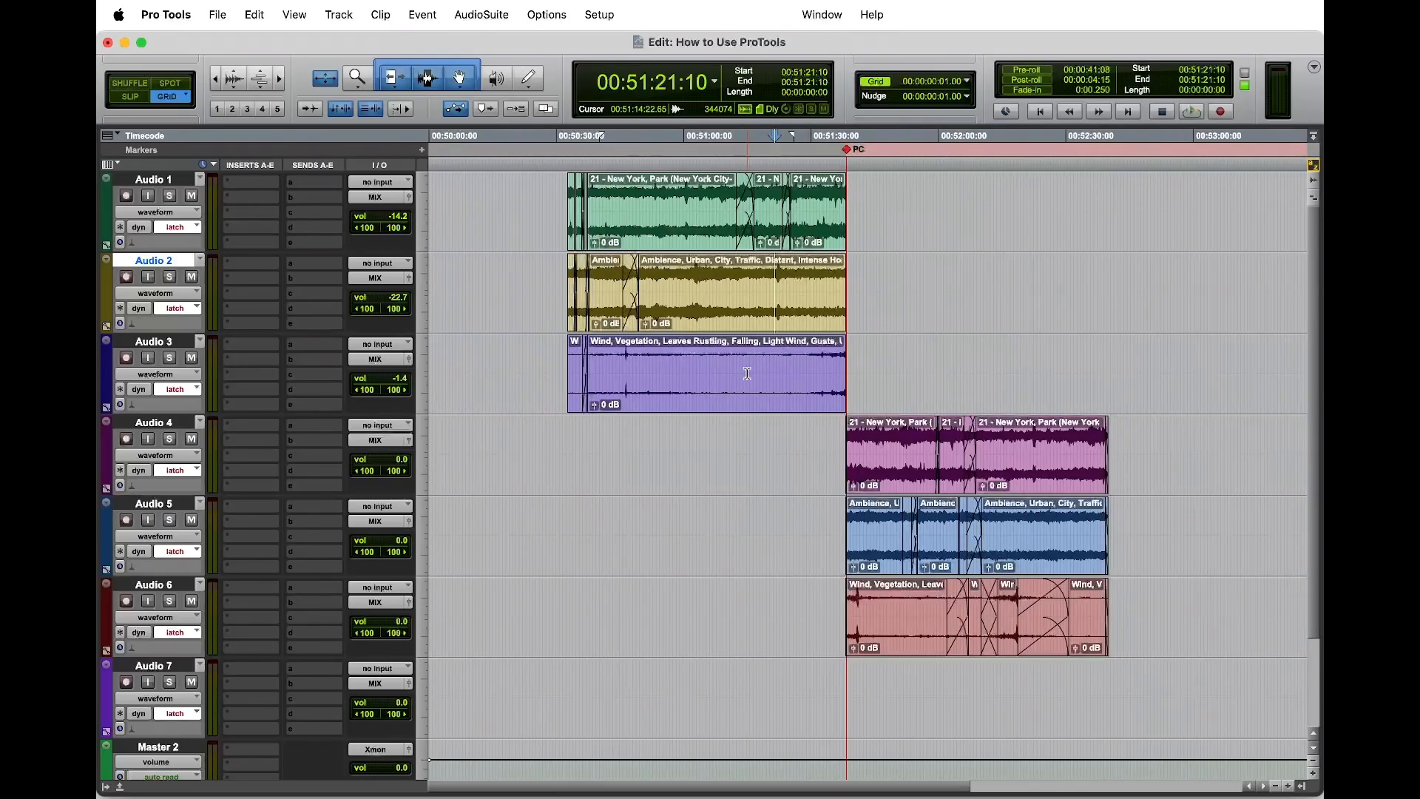